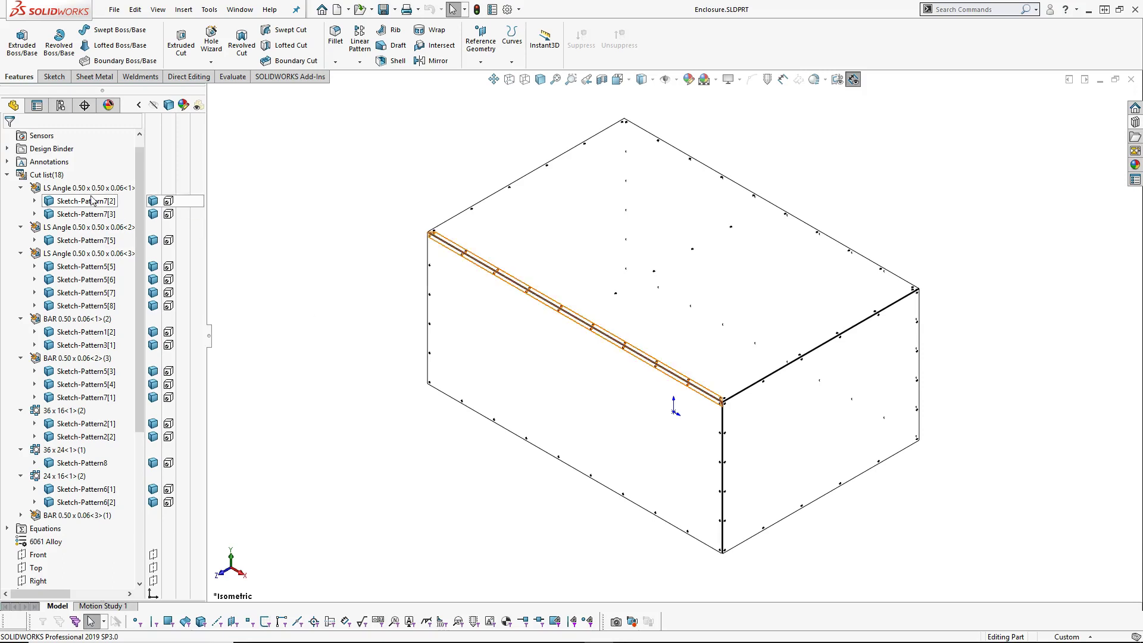
Hide all bodies in the cut list at once and show them all again.
right_click(68, 189)
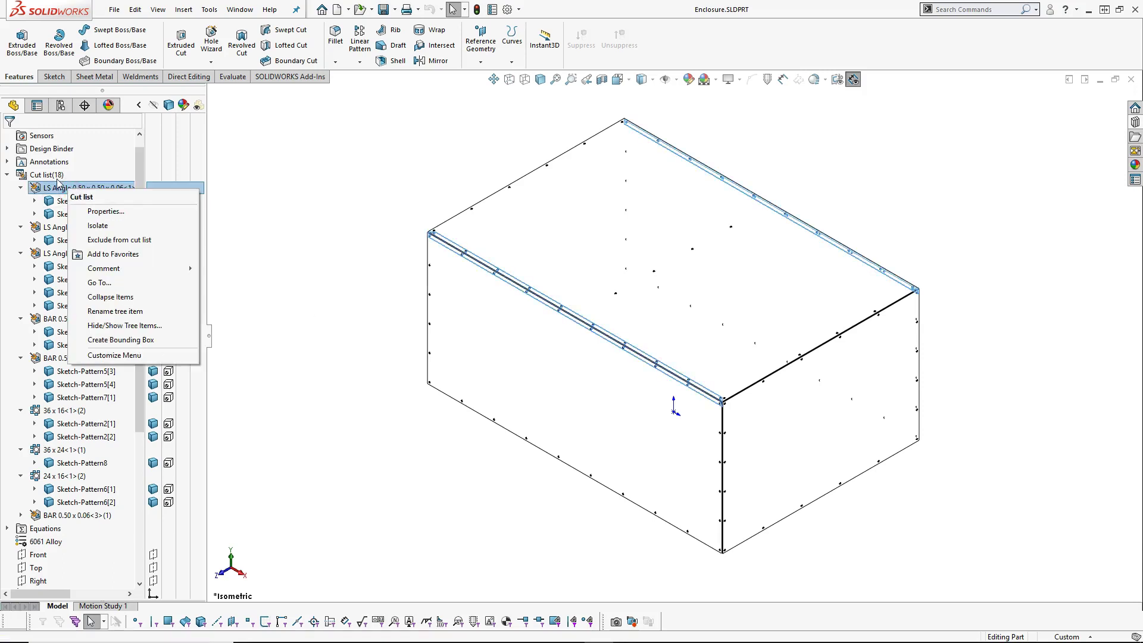
left_click(53, 175)
right_click(56, 174)
left_click(68, 161)
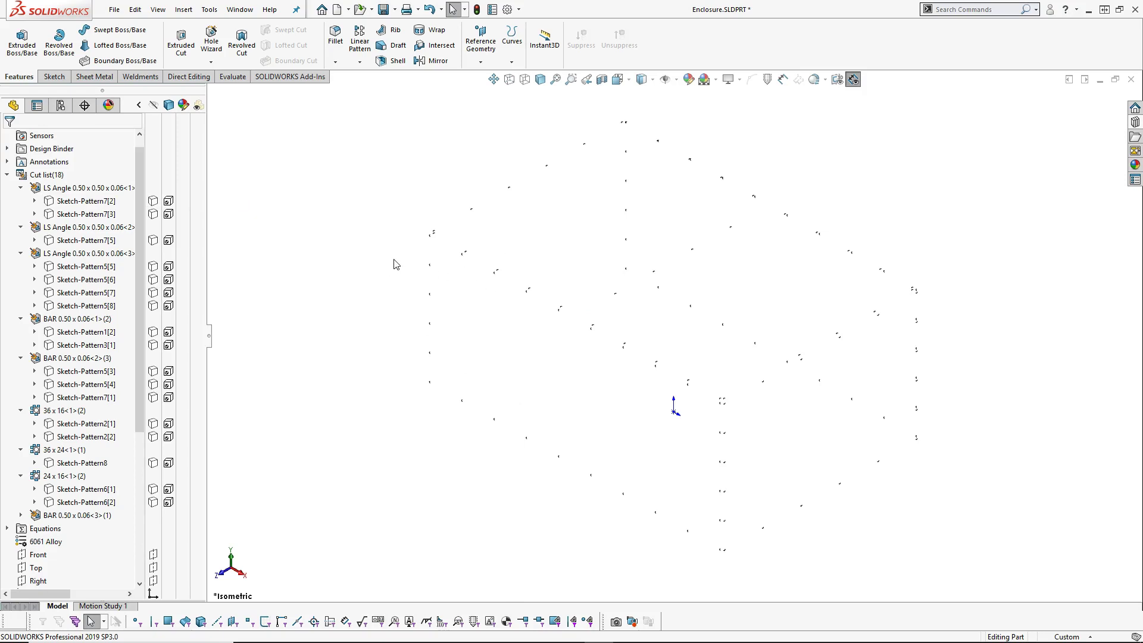
right_click(54, 176)
left_click(64, 160)
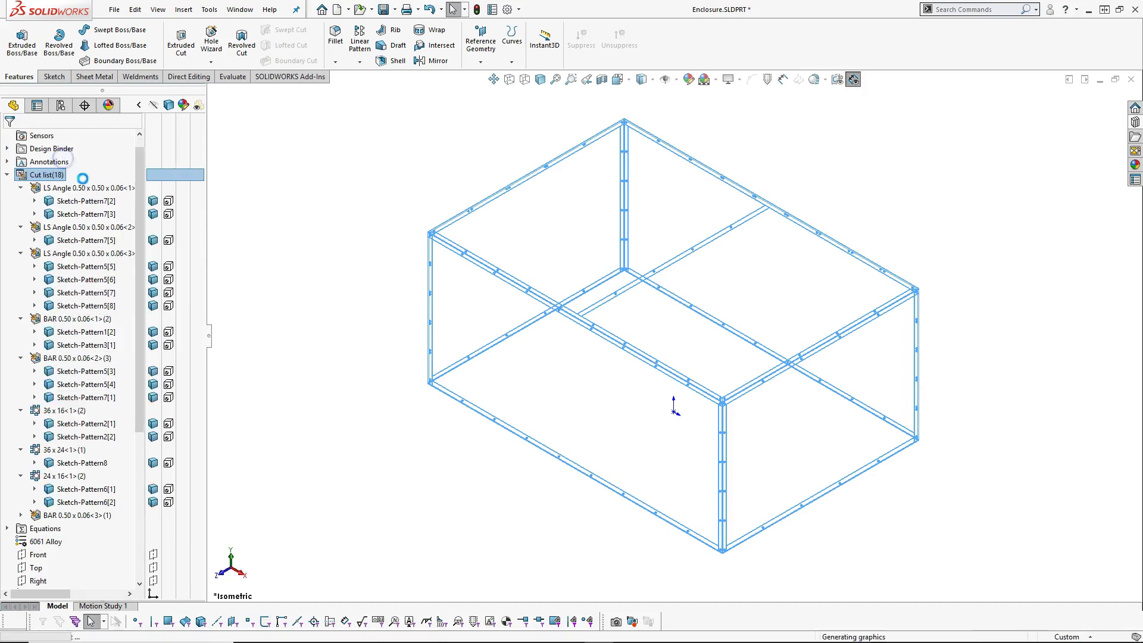
left_click(310, 236)
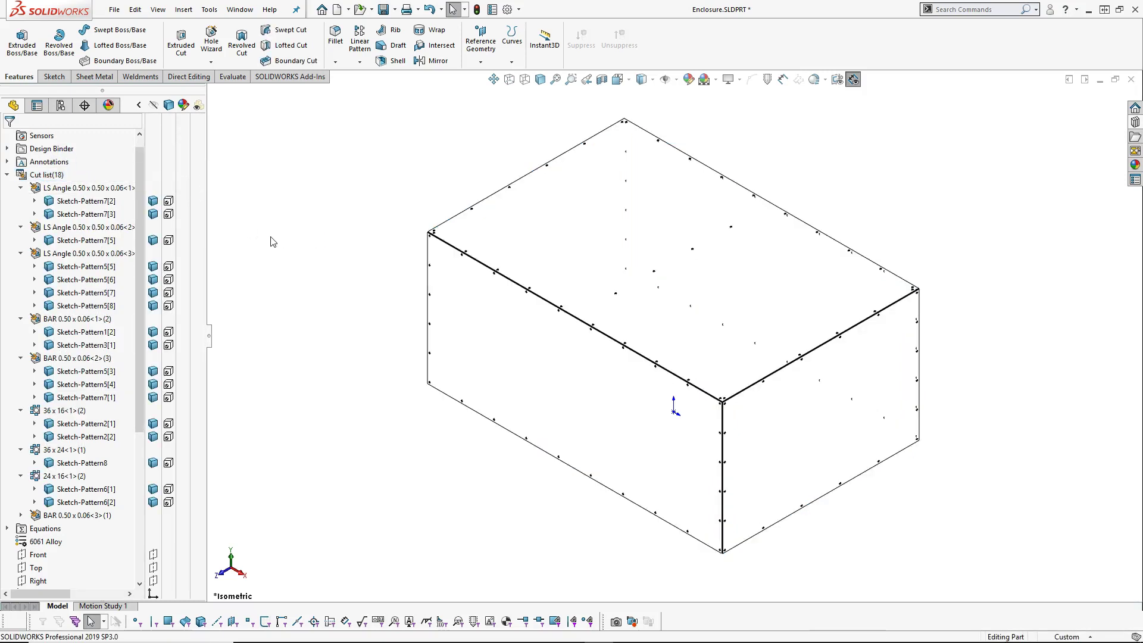
Toggle the visibility of the Sketch-Pattern7[2] and Sketch-Pattern7[3] angle bodies individually from the cut list.
right_click(74, 191)
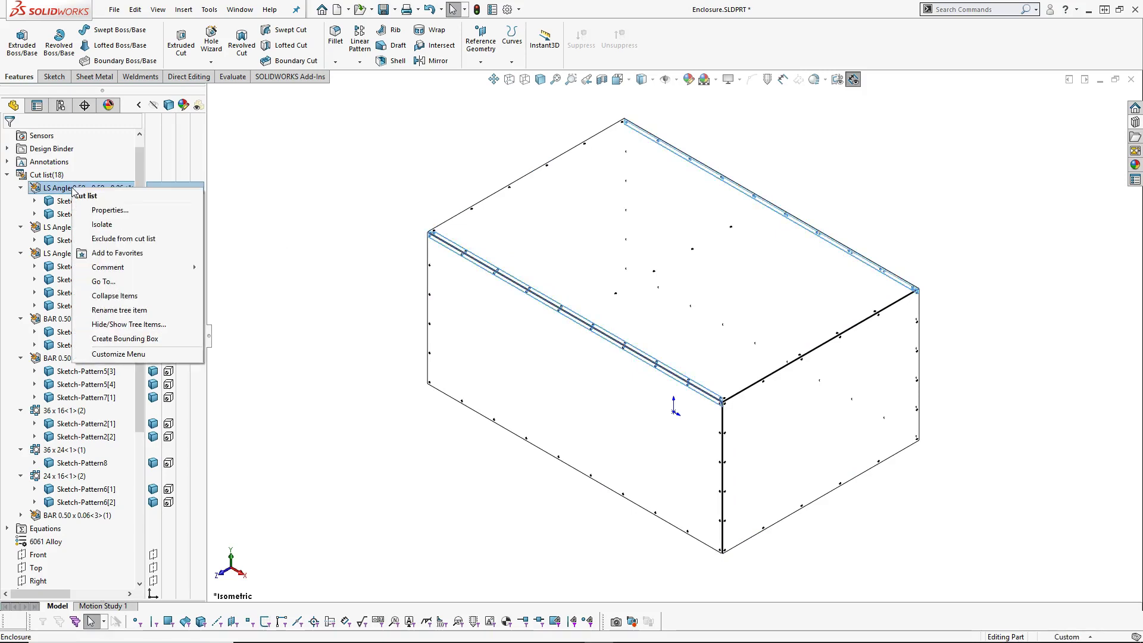
left_click(321, 225)
left_click(305, 227)
left_click(152, 201)
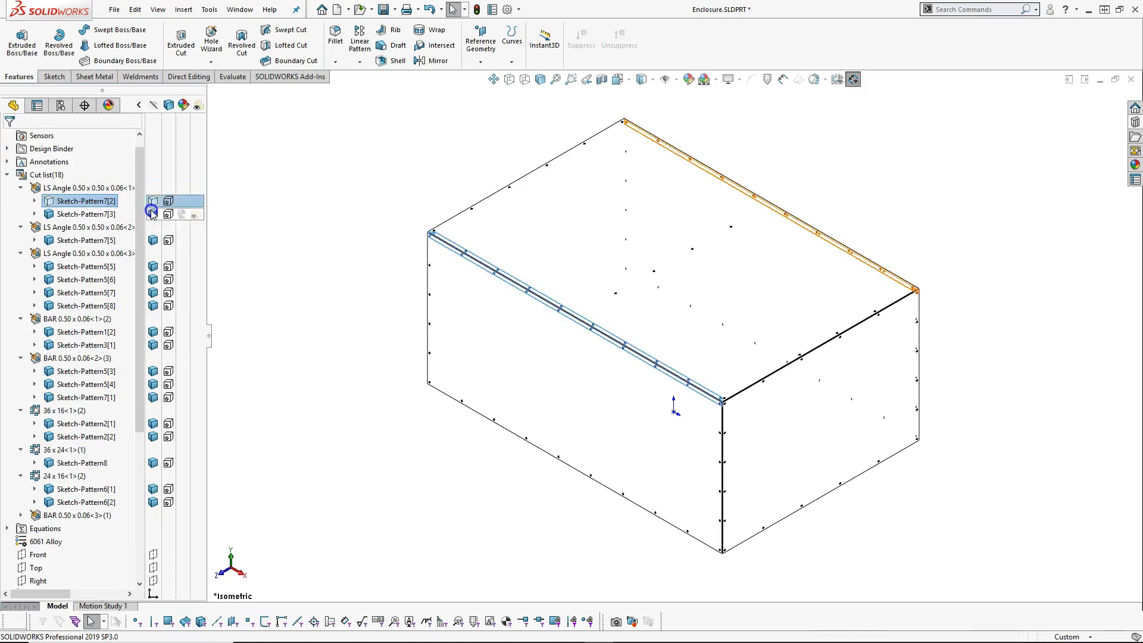
left_click(153, 213)
Examine the cut-list properties of the angles and bars, including the cut list table and the individual lengths and quantities.
right_click(79, 189)
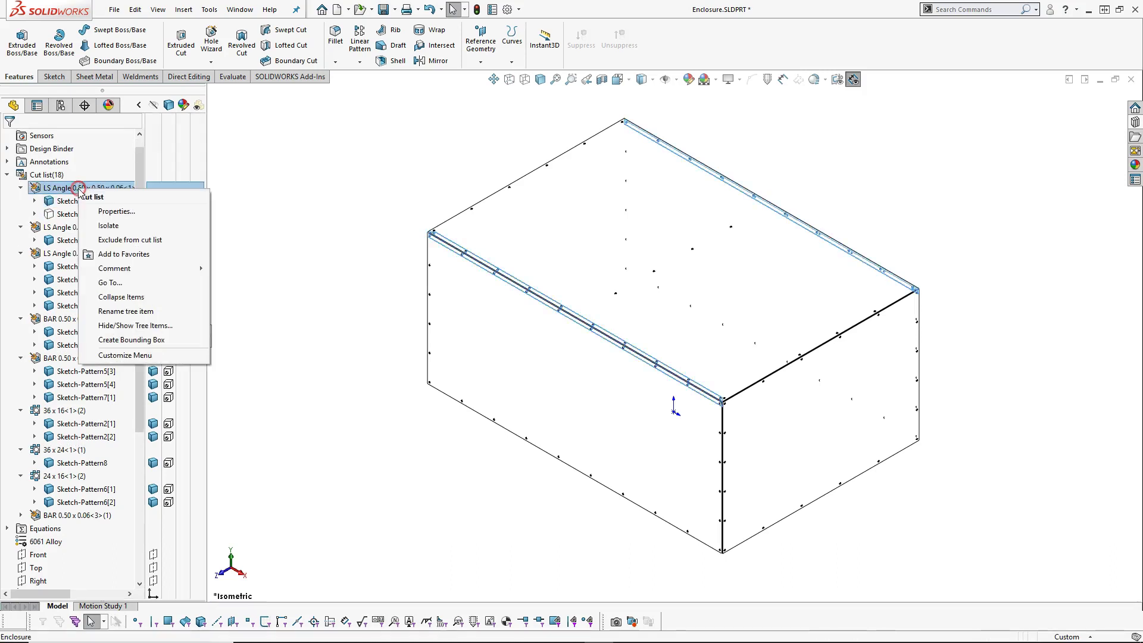
left_click(108, 212)
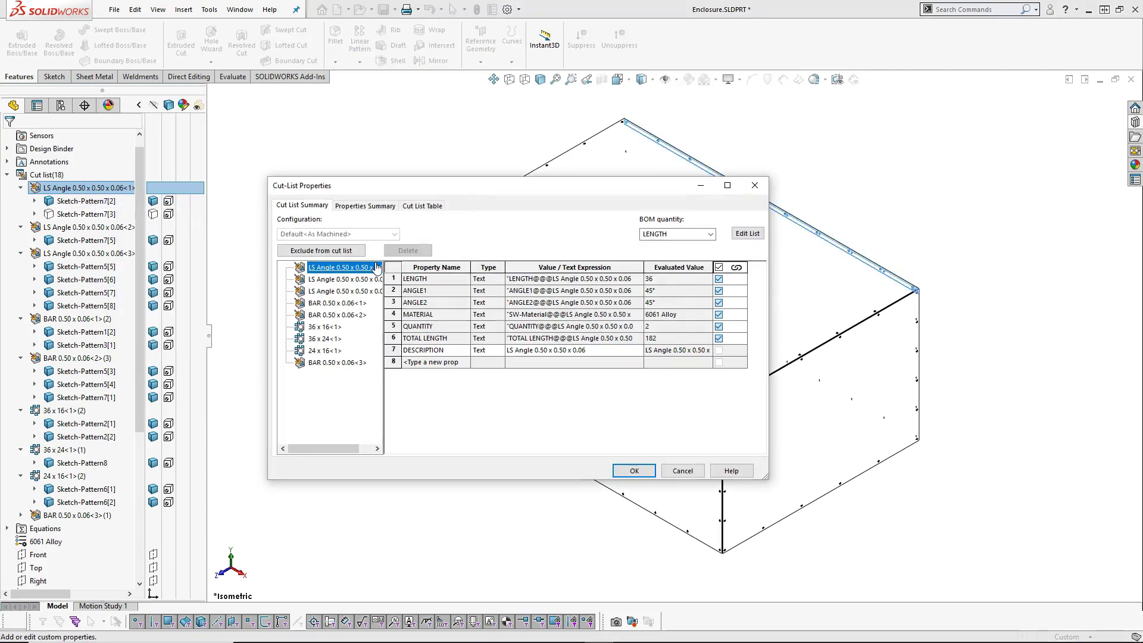
left_click(416, 206)
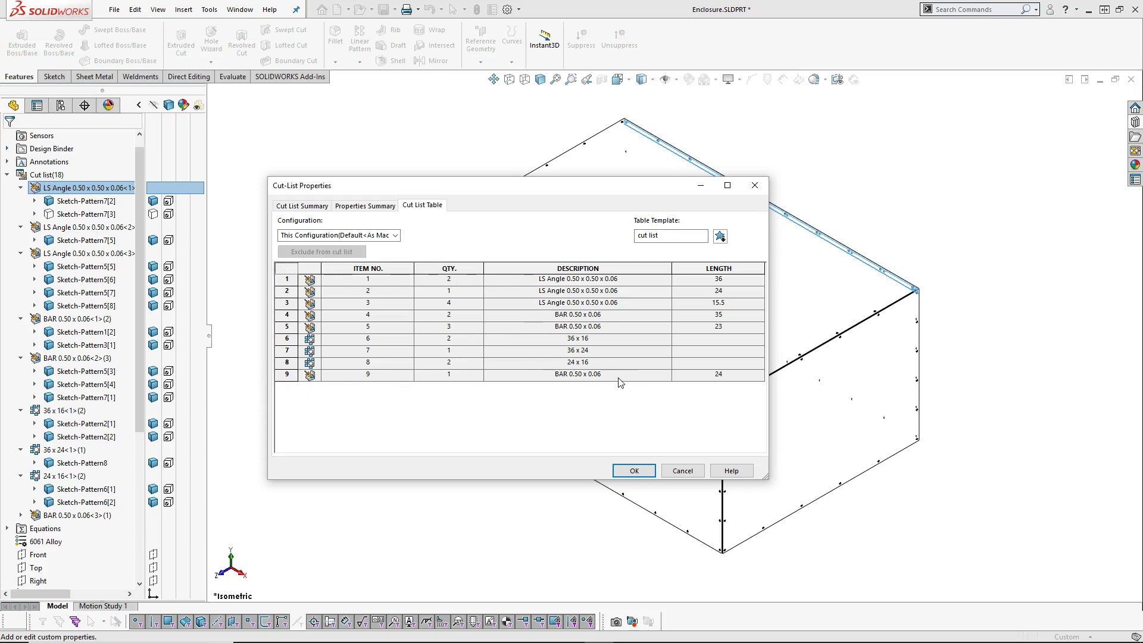
left_click(303, 205)
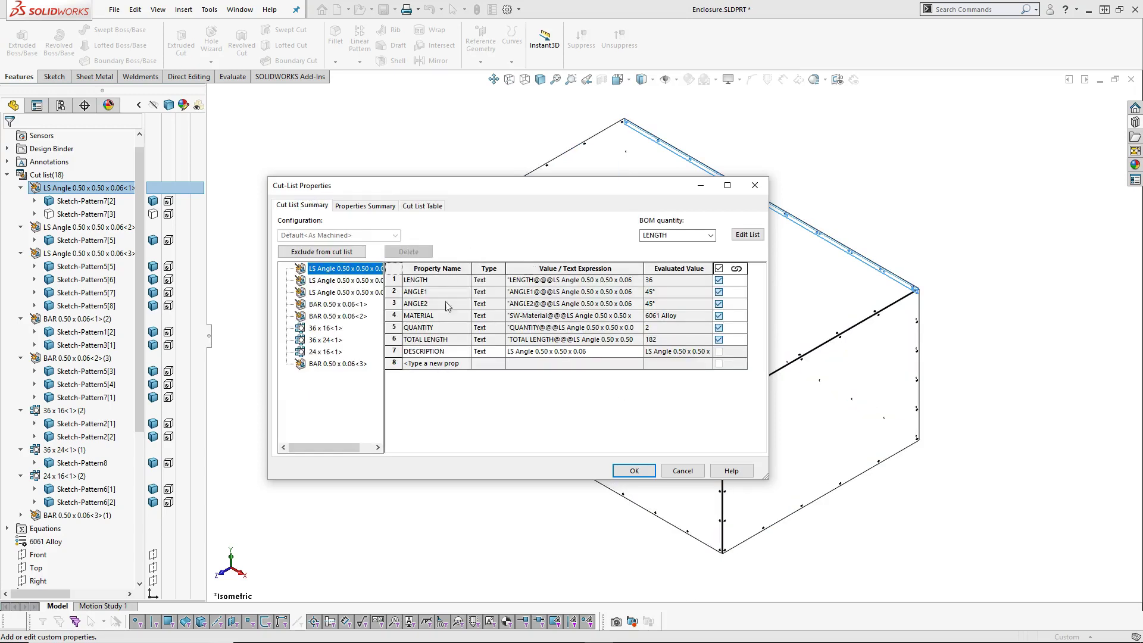
left_click(321, 282)
left_click(314, 364)
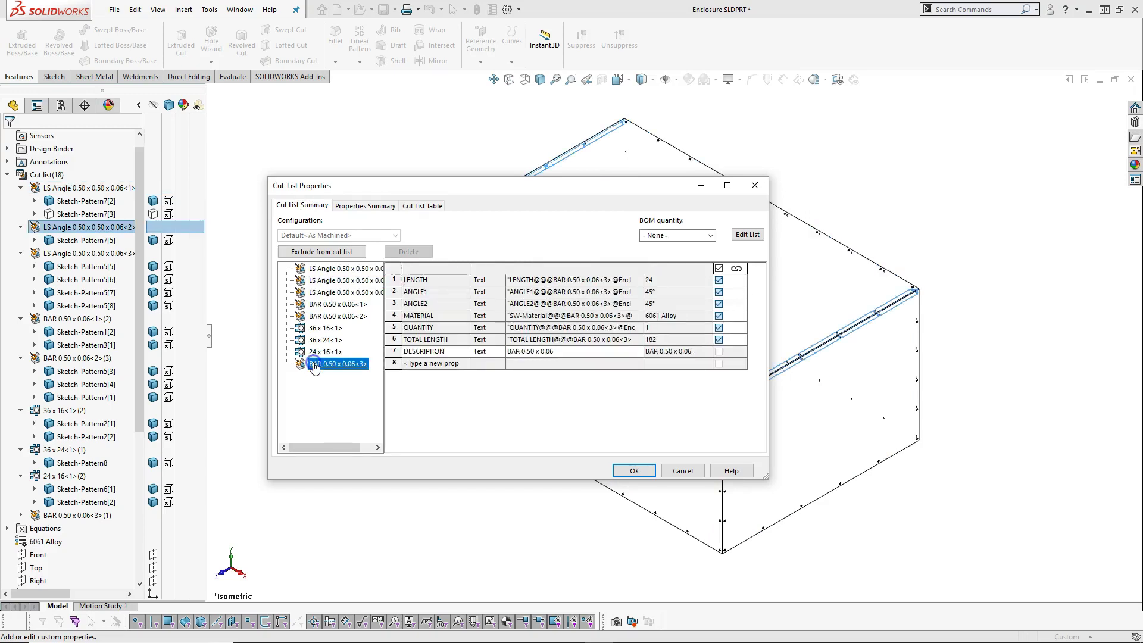
left_click(325, 316)
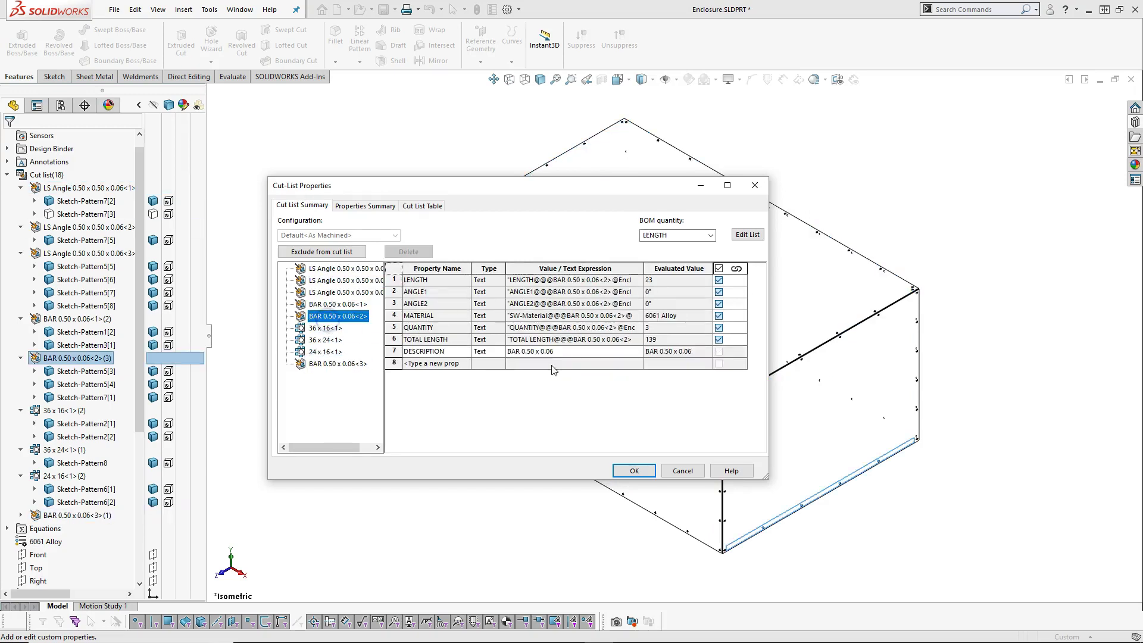
left_click(333, 364)
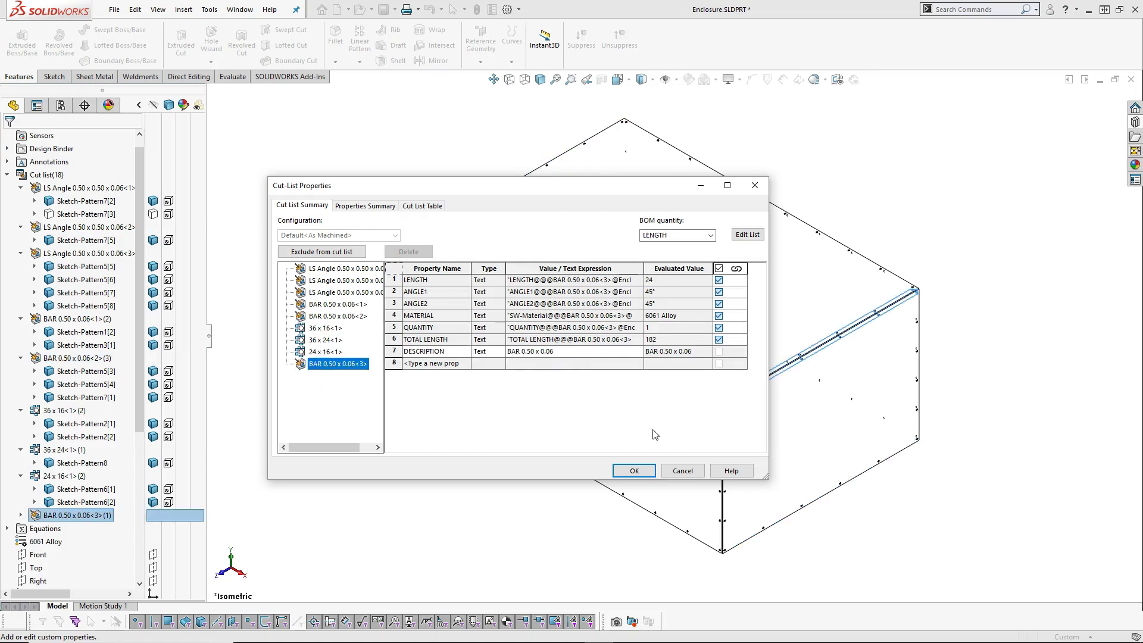
left_click(635, 470)
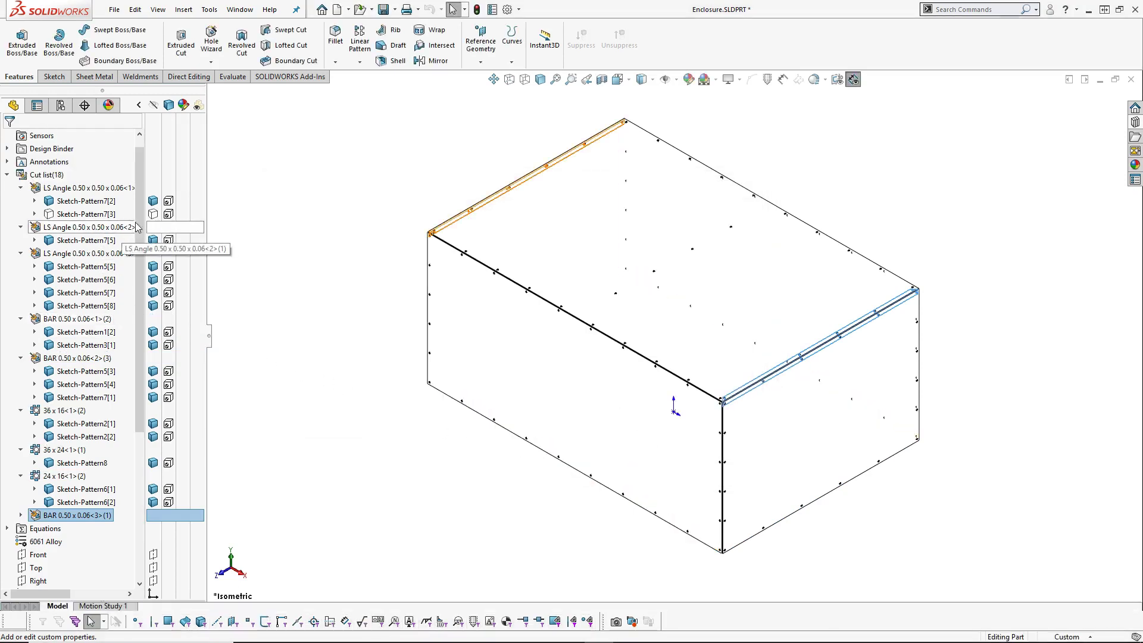
Show the hidden Sketch-Pattern7[3] angle body again.
left_click(184, 236)
left_click(283, 272)
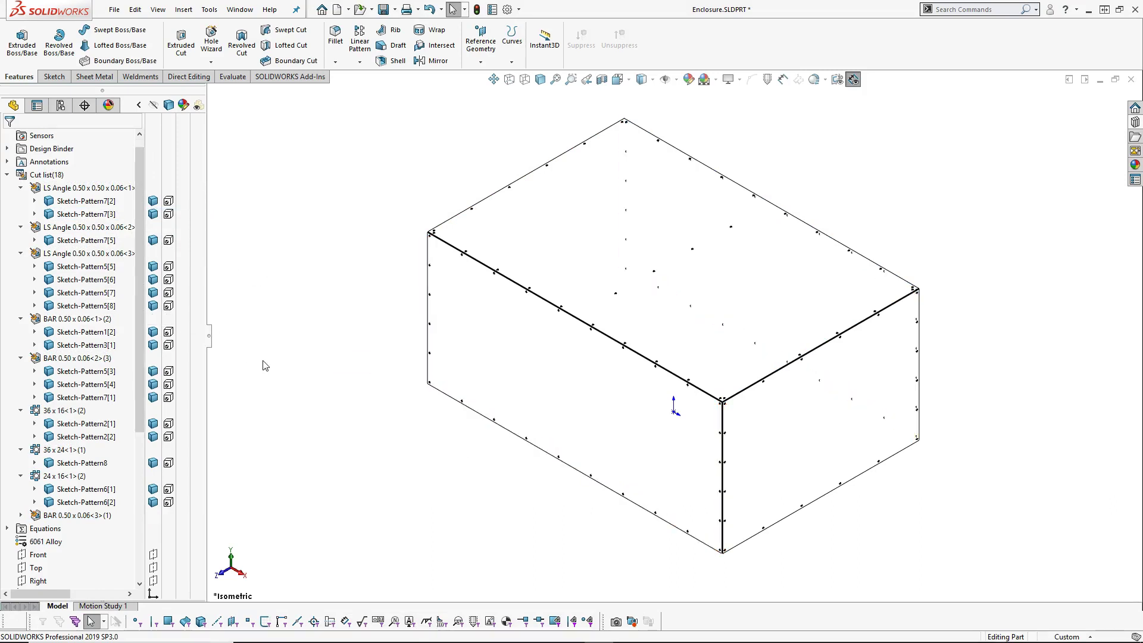
scroll(265, 365, "down", 2)
scroll(777, 314, "up", 2)
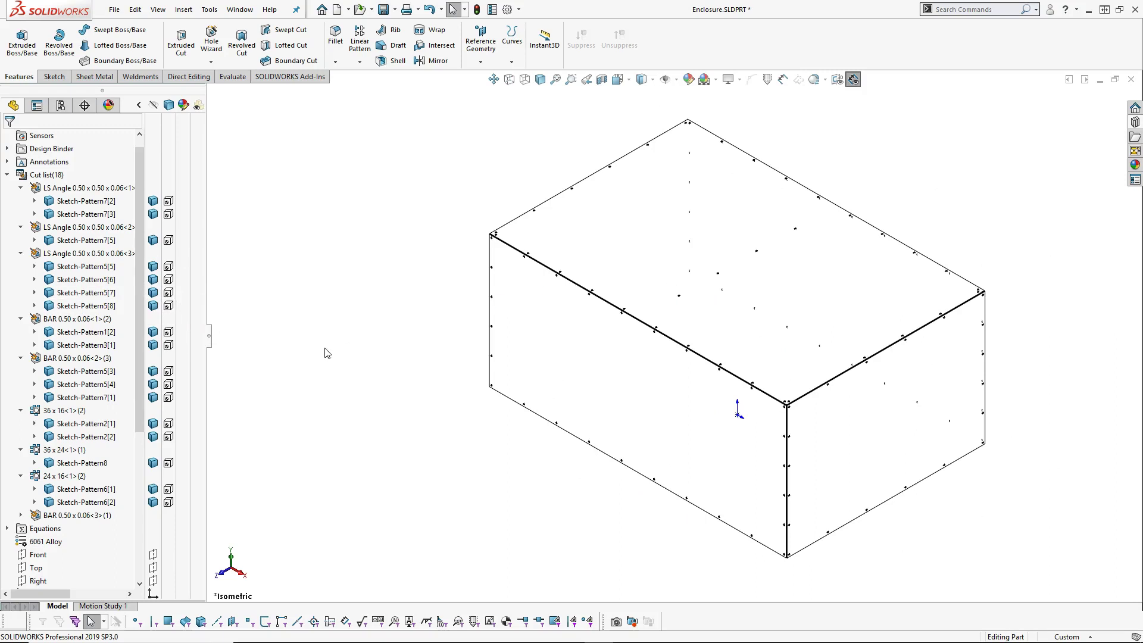
Collapse the cut list and look through the contents of the Top Holes and Side Holes folders.
left_click(7, 175)
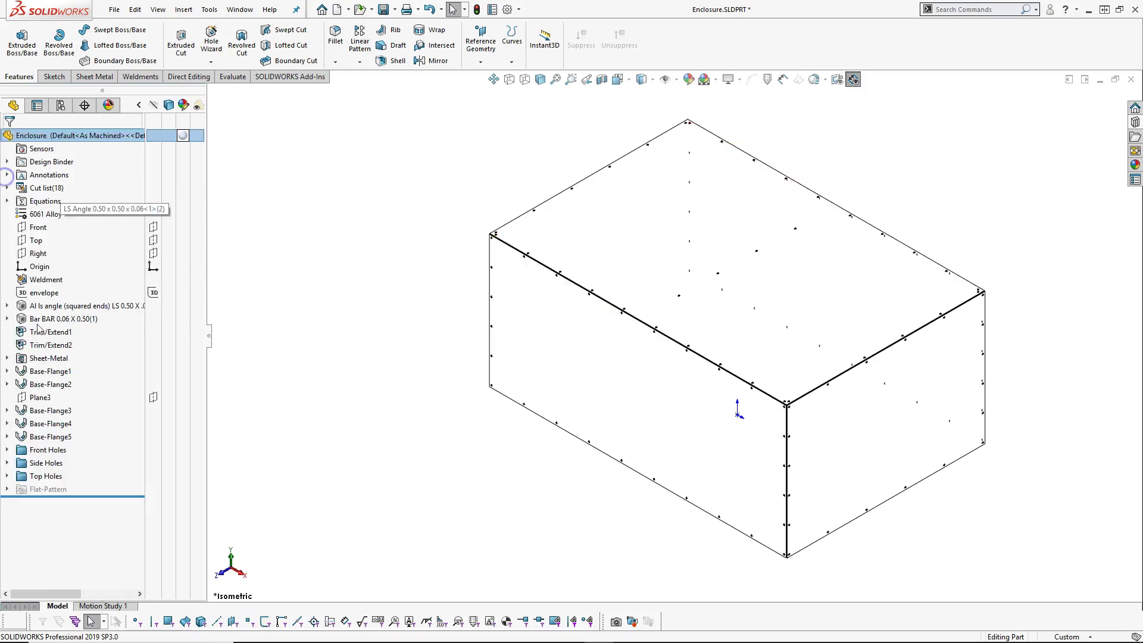
left_click(7, 476)
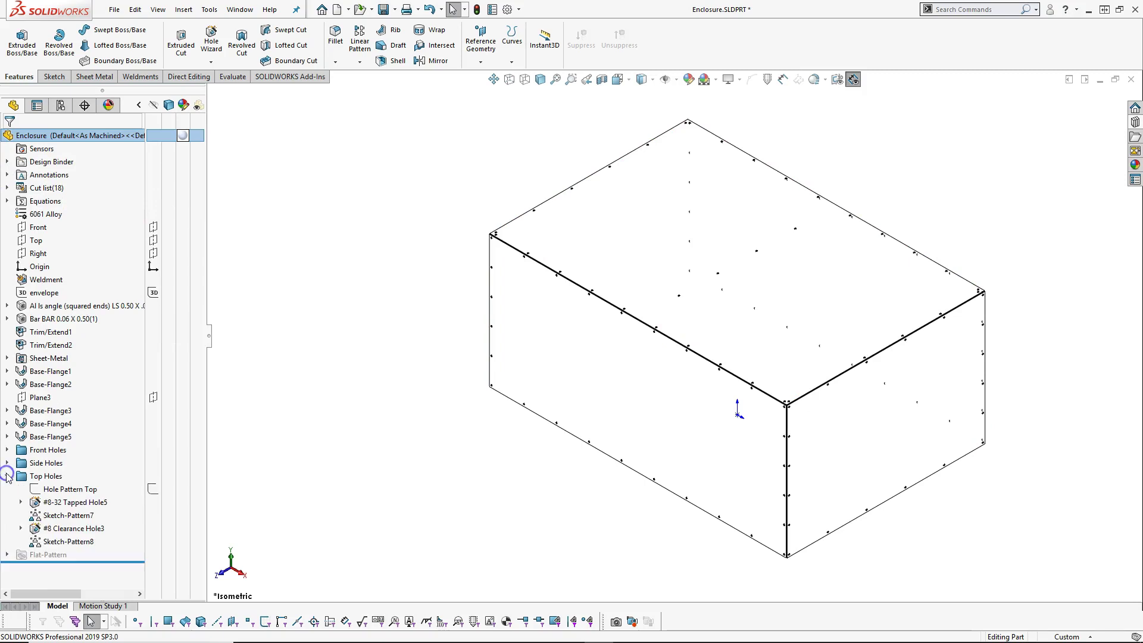
left_click(7, 477)
left_click(7, 463)
left_click(7, 463)
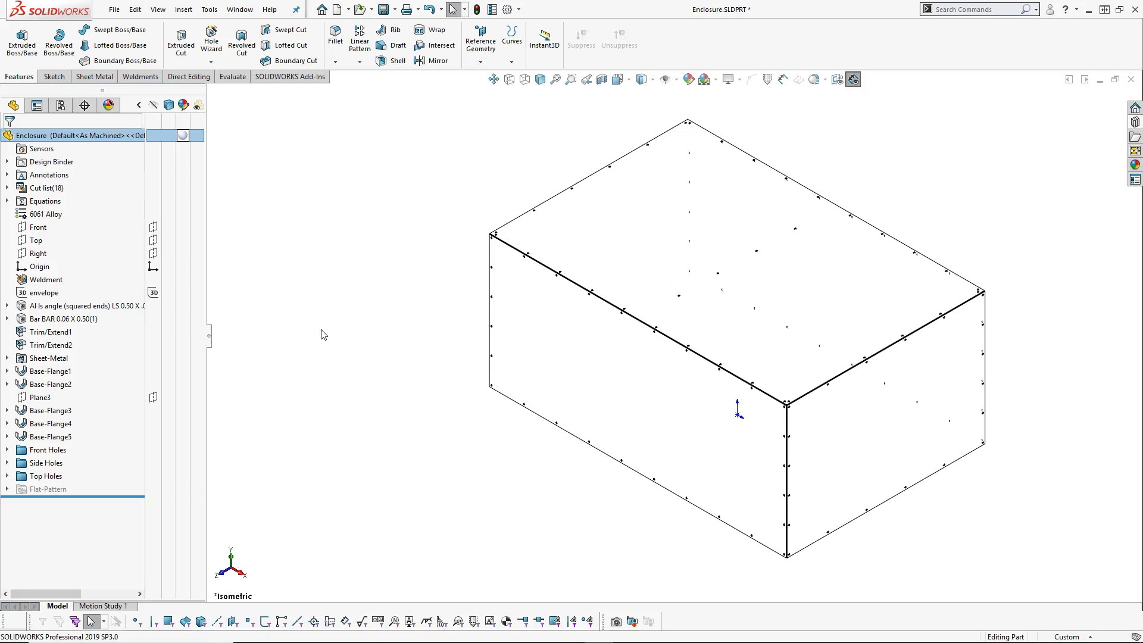
Enlarge the display states area, activate <Default>_Display State 1 and return to the feature tree.
left_click(60, 106)
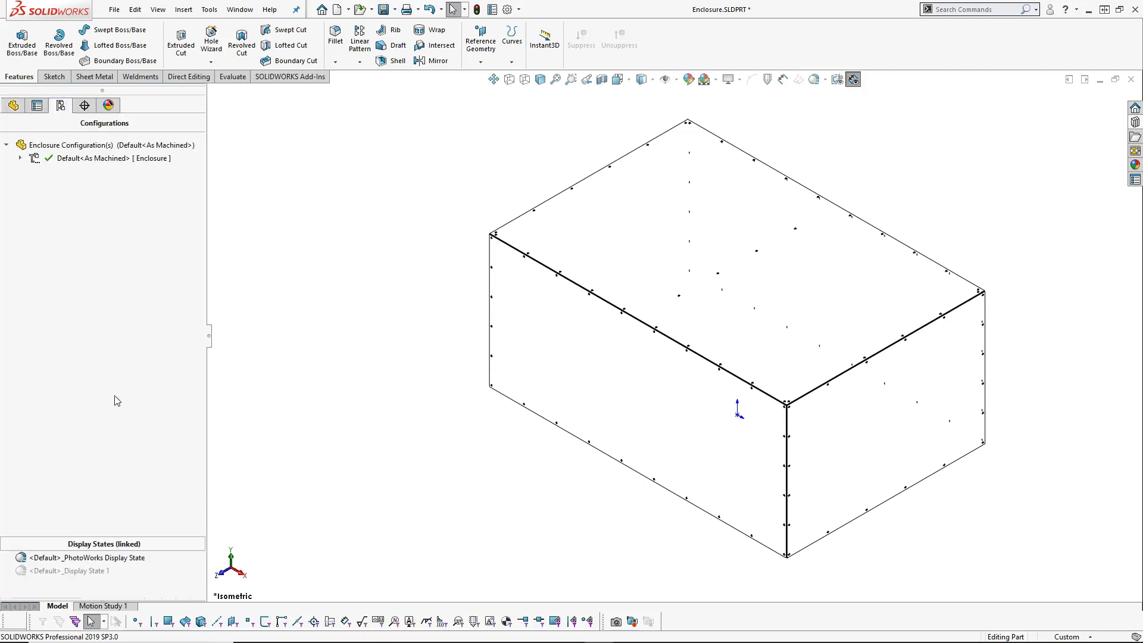
left_click_drag(99, 541, 106, 514)
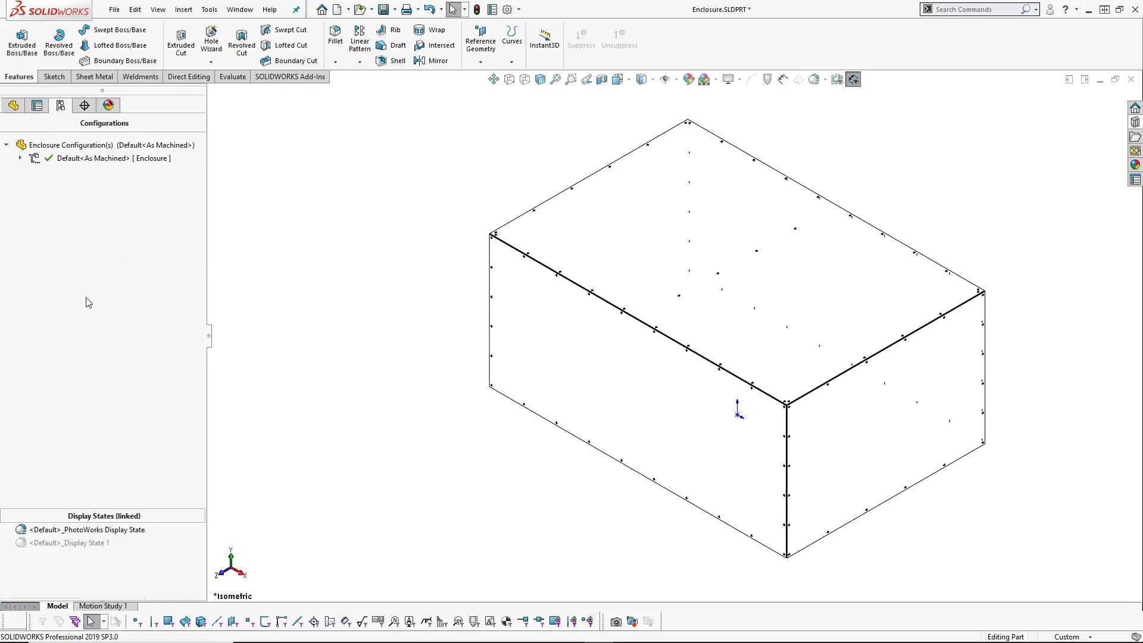
double_click(94, 543)
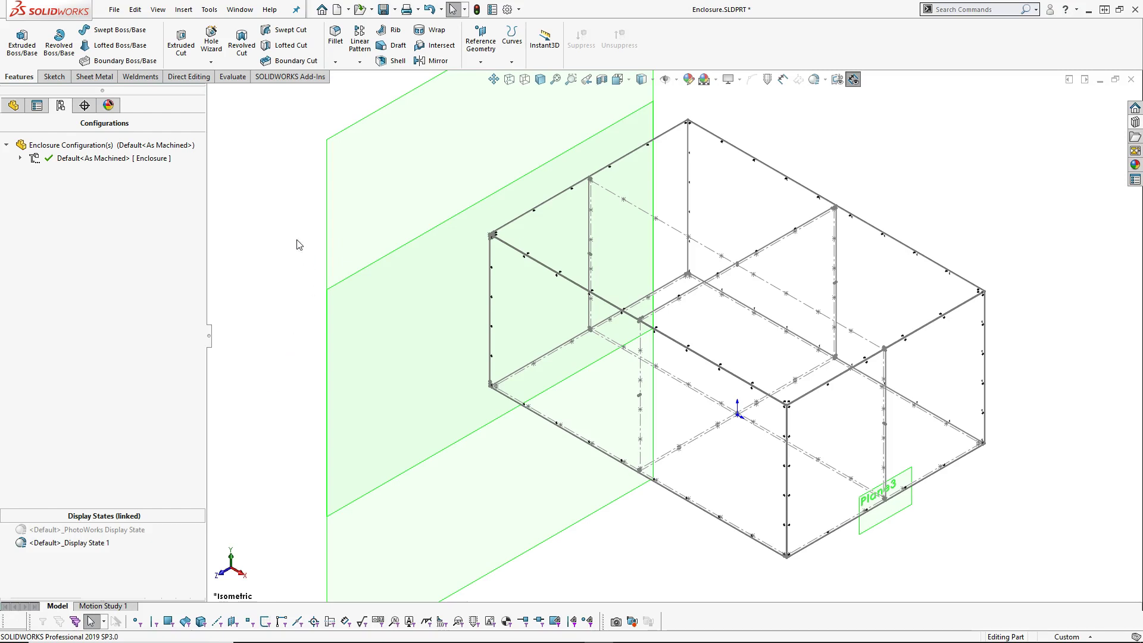
left_click(13, 105)
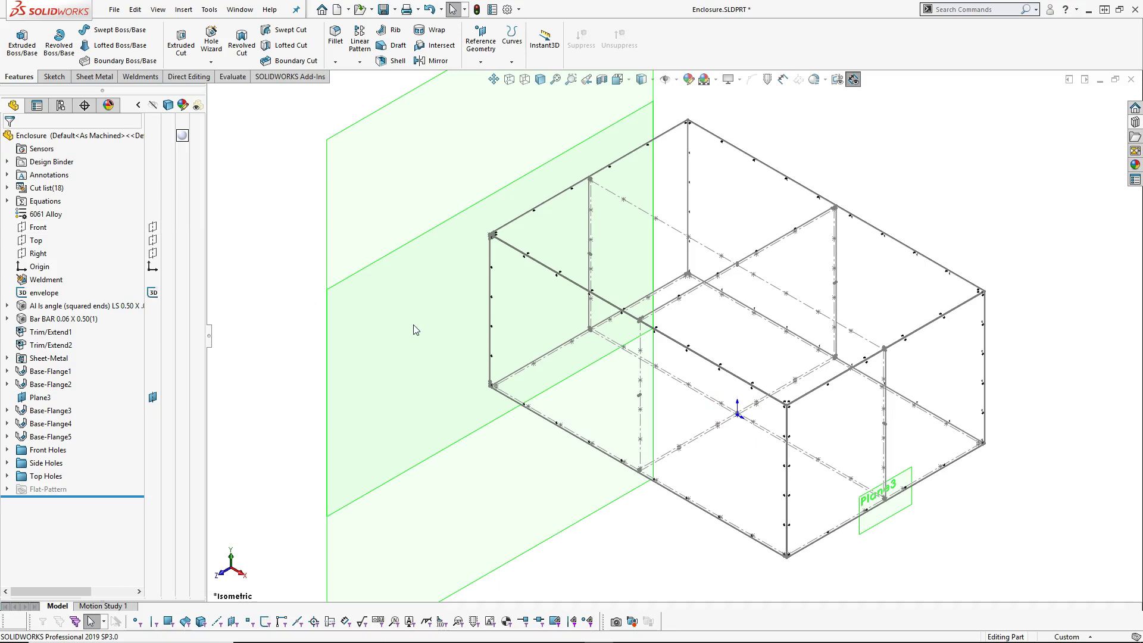
Hide the Plane3 reference plane in the wireframe display state.
left_click(837, 79)
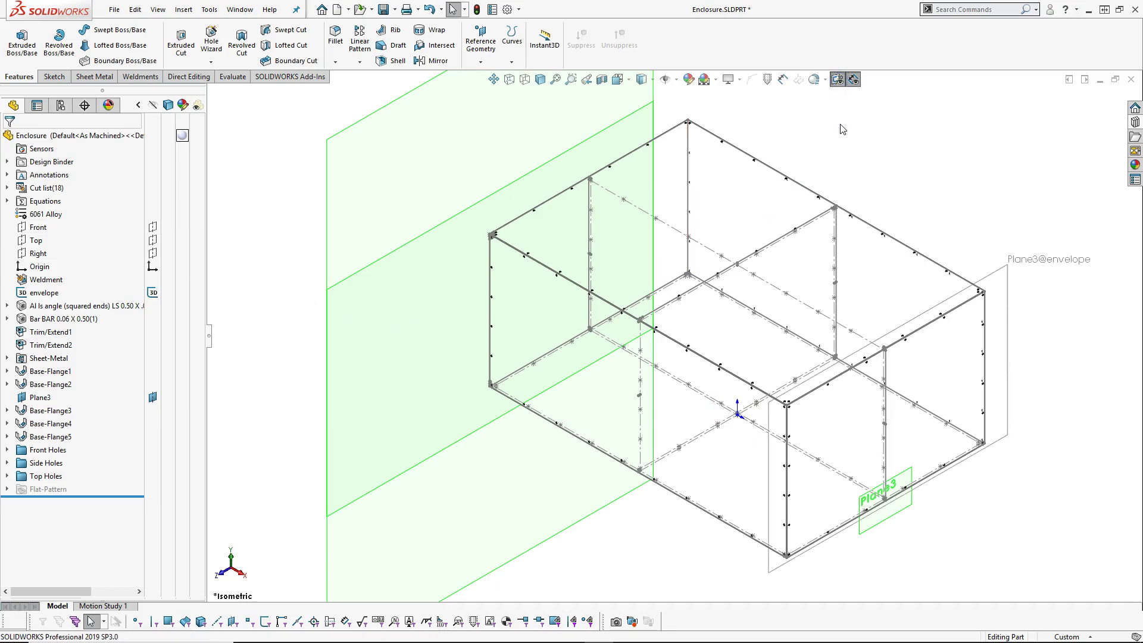
left_click(837, 80)
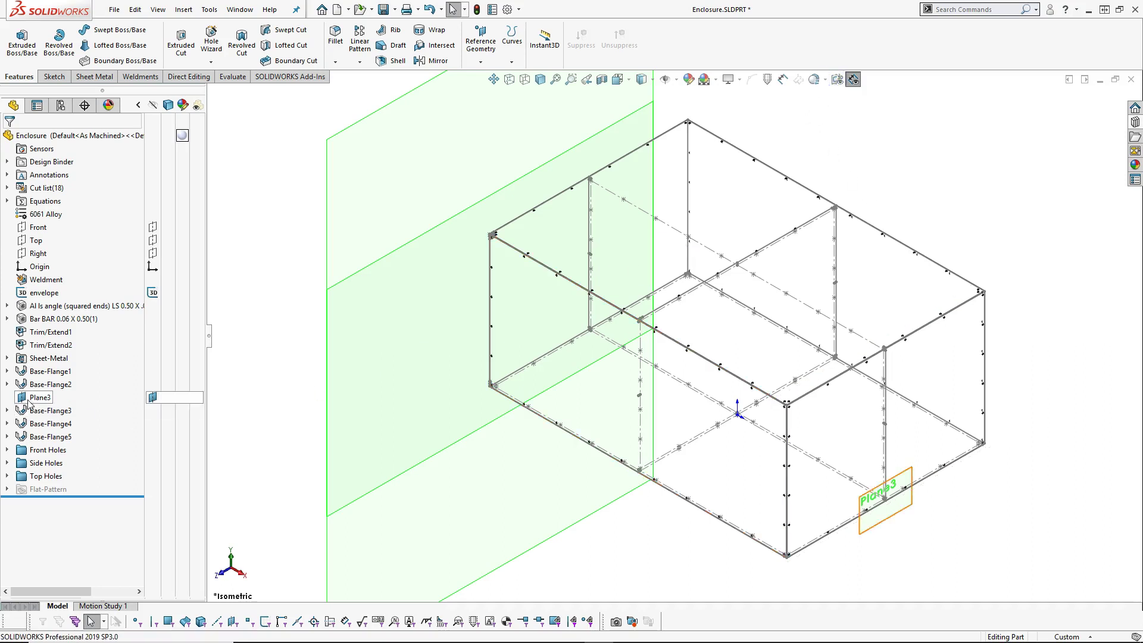
left_click(153, 397)
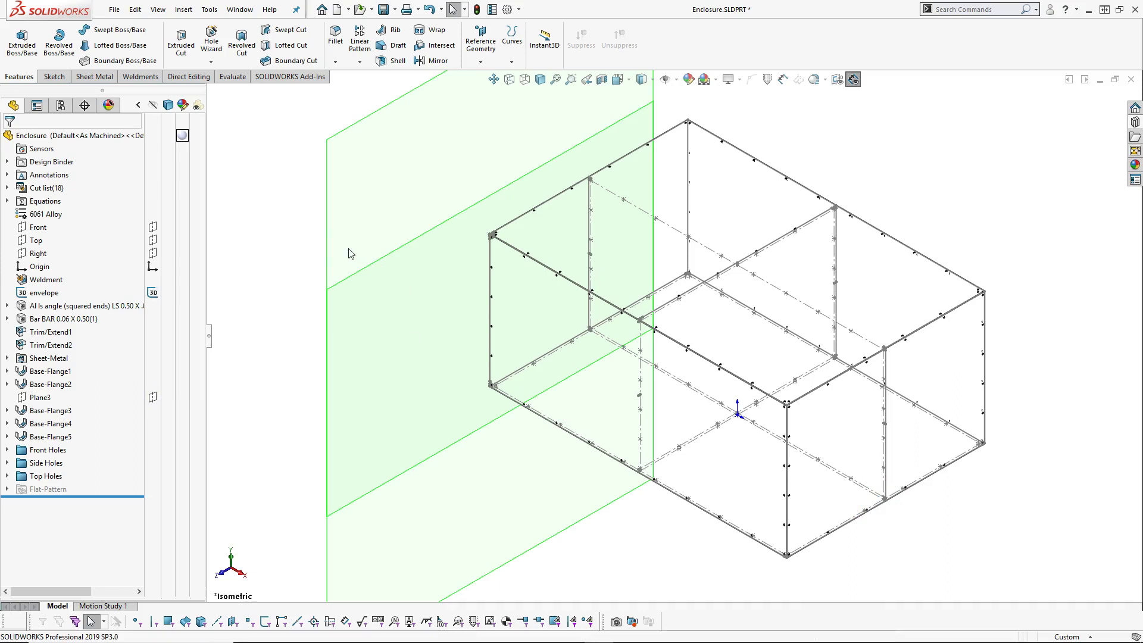
Rotate the wireframe enclosure to inspect the frame and check the features inside the Top Holes folder.
right_click(328, 249)
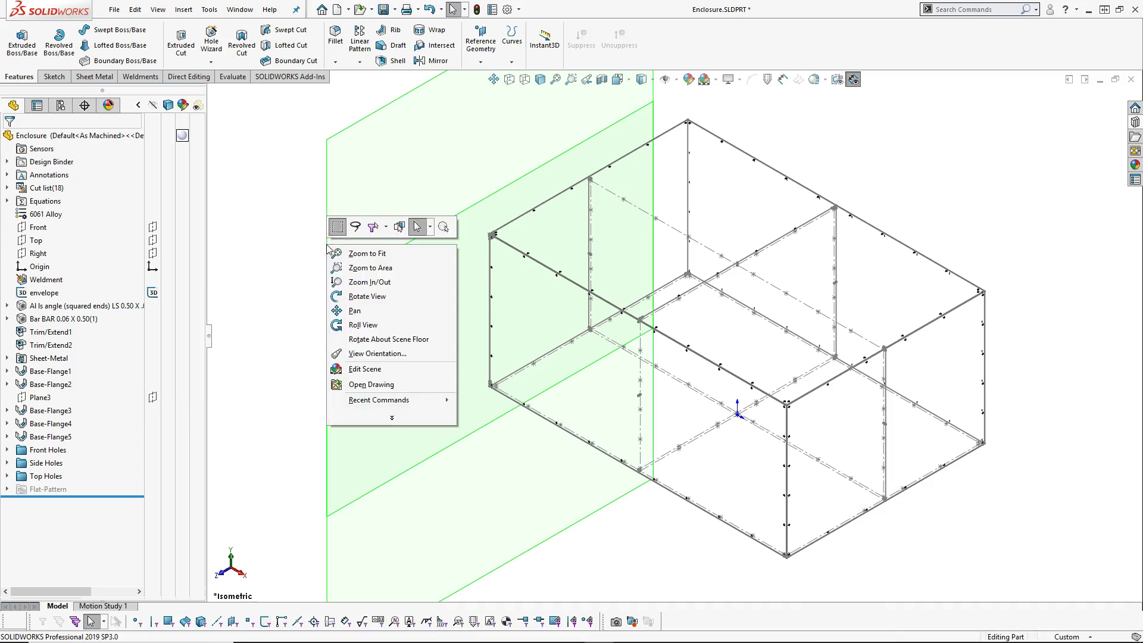
left_click(369, 296)
left_click_drag(302, 350, 268, 386)
key("Escape")
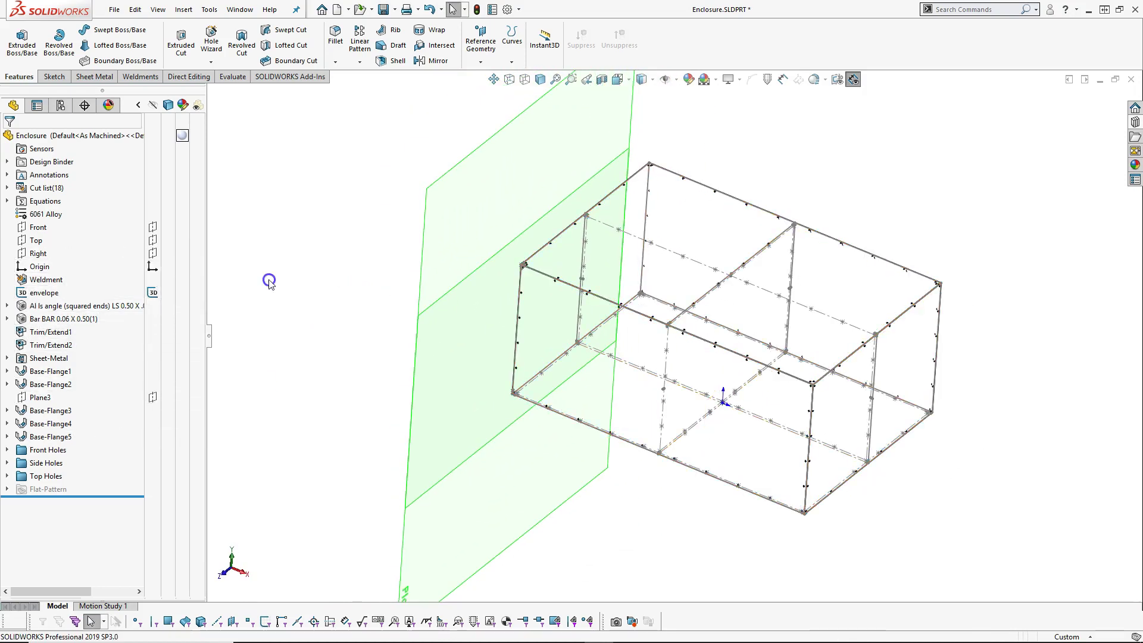
left_click(7, 476)
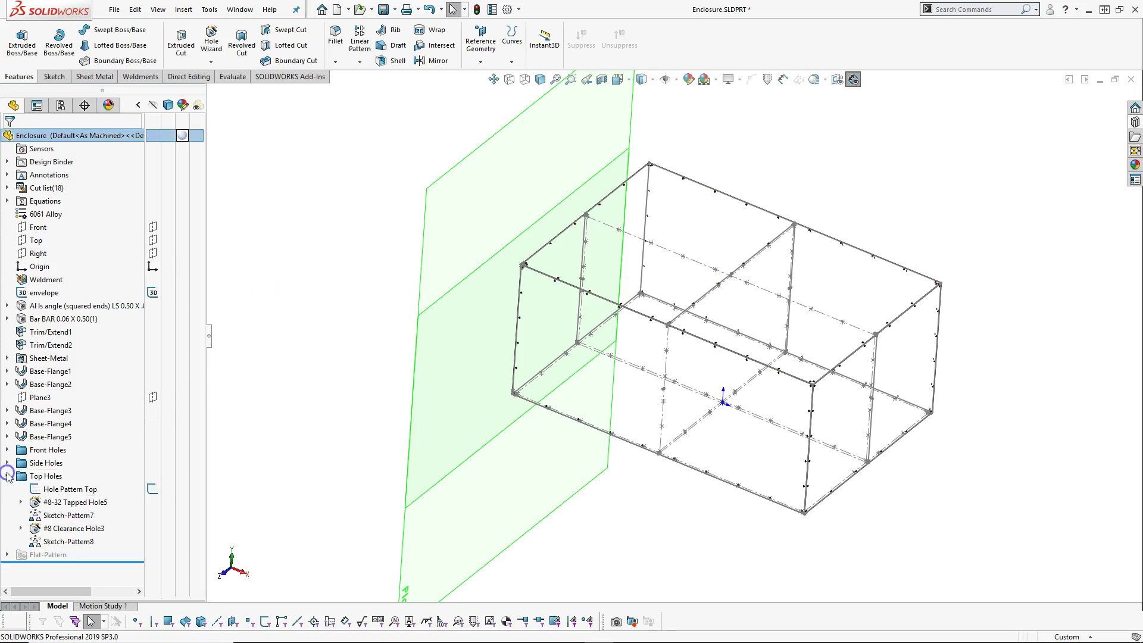
left_click(7, 475)
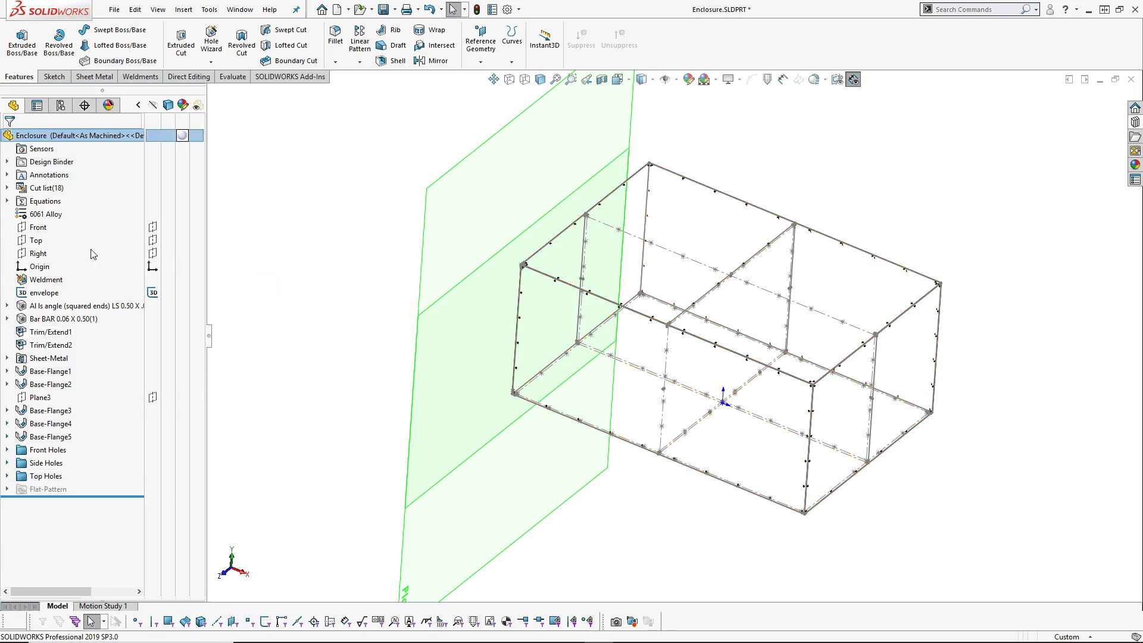
Reactivate <Default>_PhotoWorks Display State, add a new display state to the configuration and select it.
left_click(60, 106)
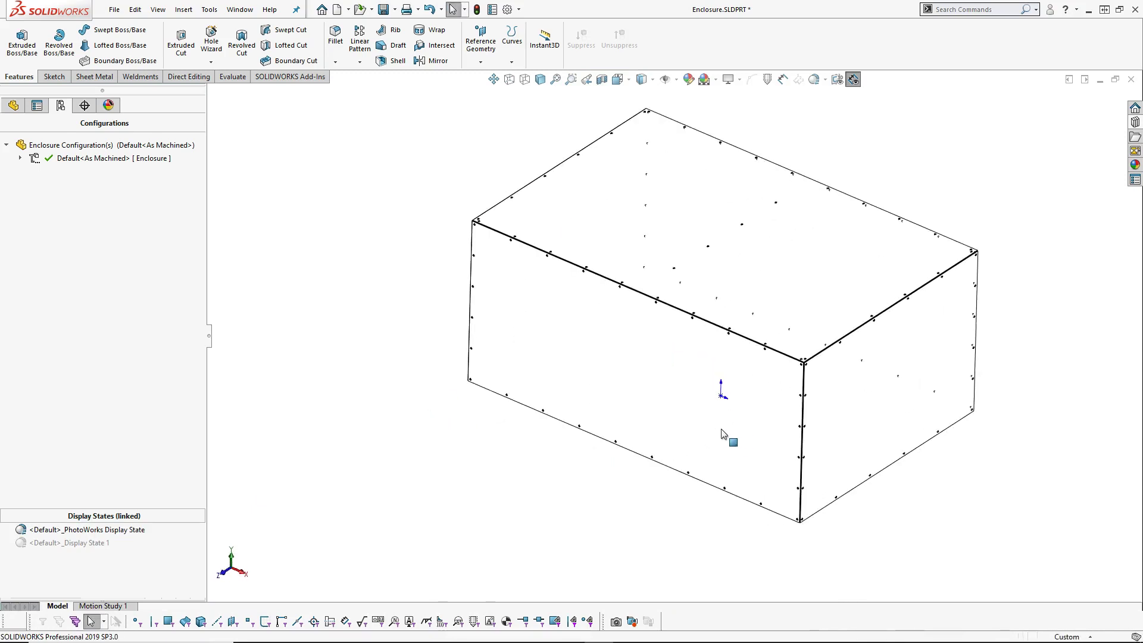
right_click(121, 557)
left_click(164, 474)
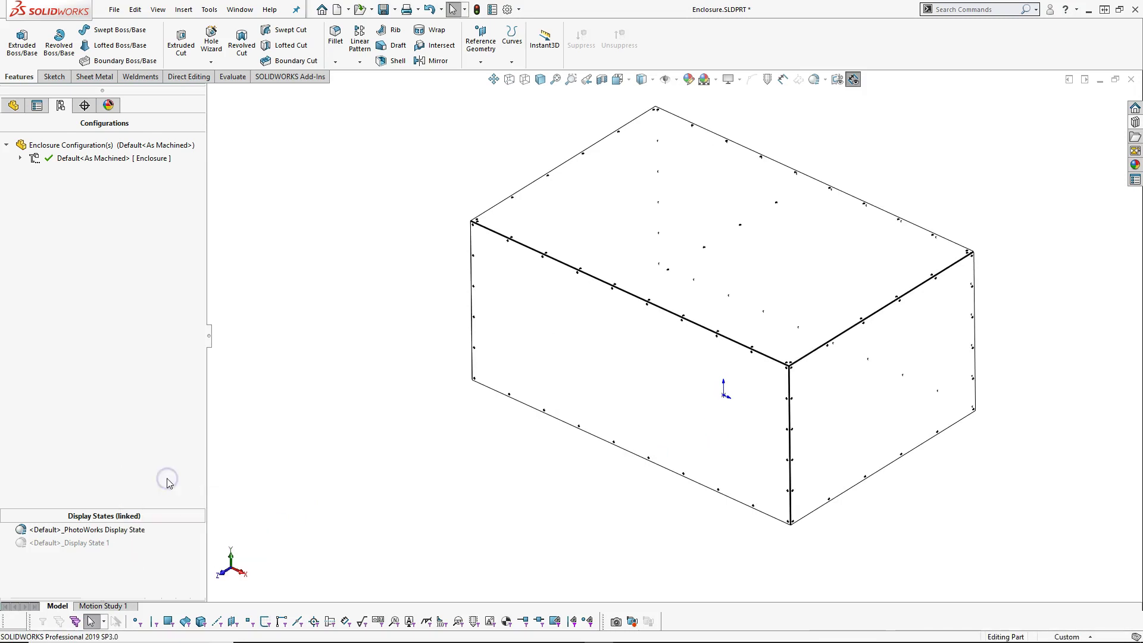
left_click(70, 557)
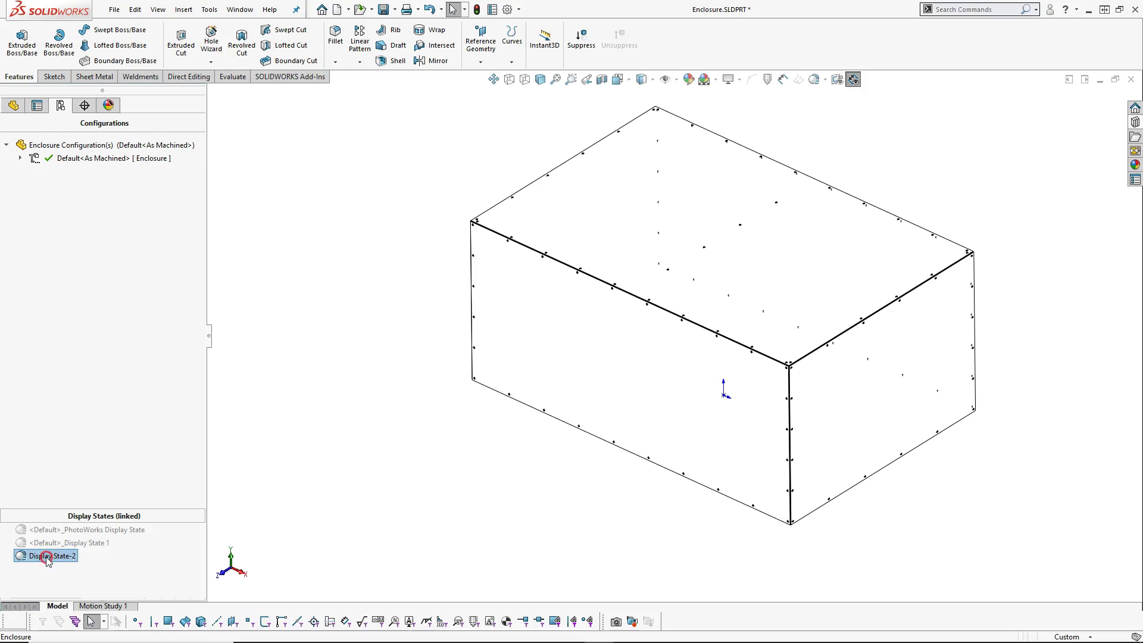
right_click(46, 558)
left_click(44, 557)
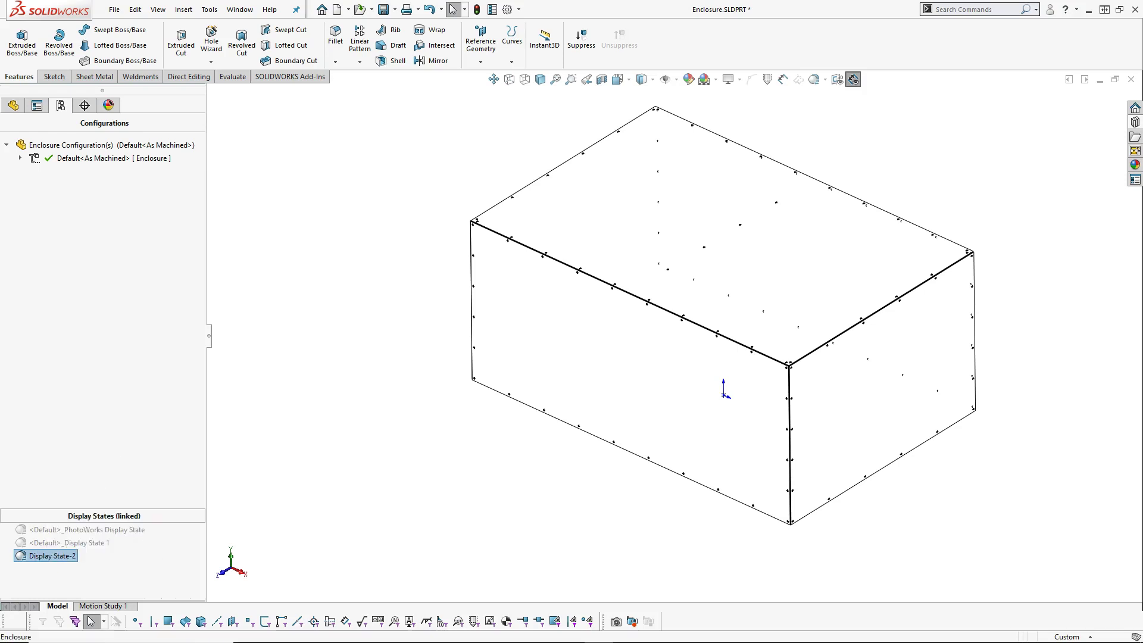
left_click(66, 557)
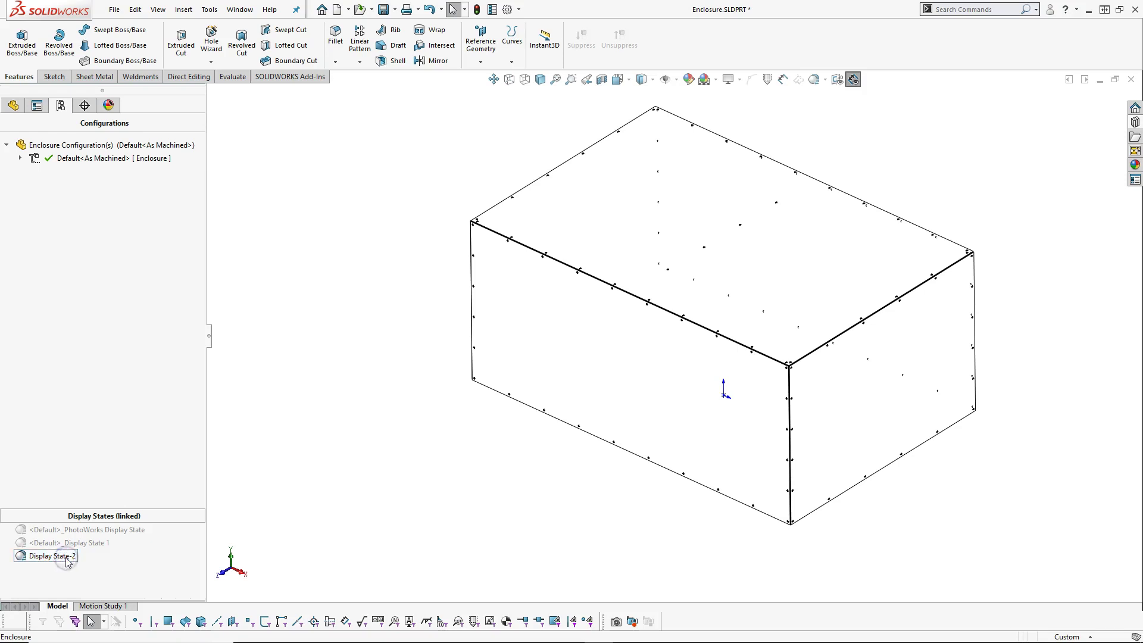
Hide the 36 x 24 top panel and both 36 x 16 panels in Display State-2.
left_click(69, 556)
left_click(94, 558)
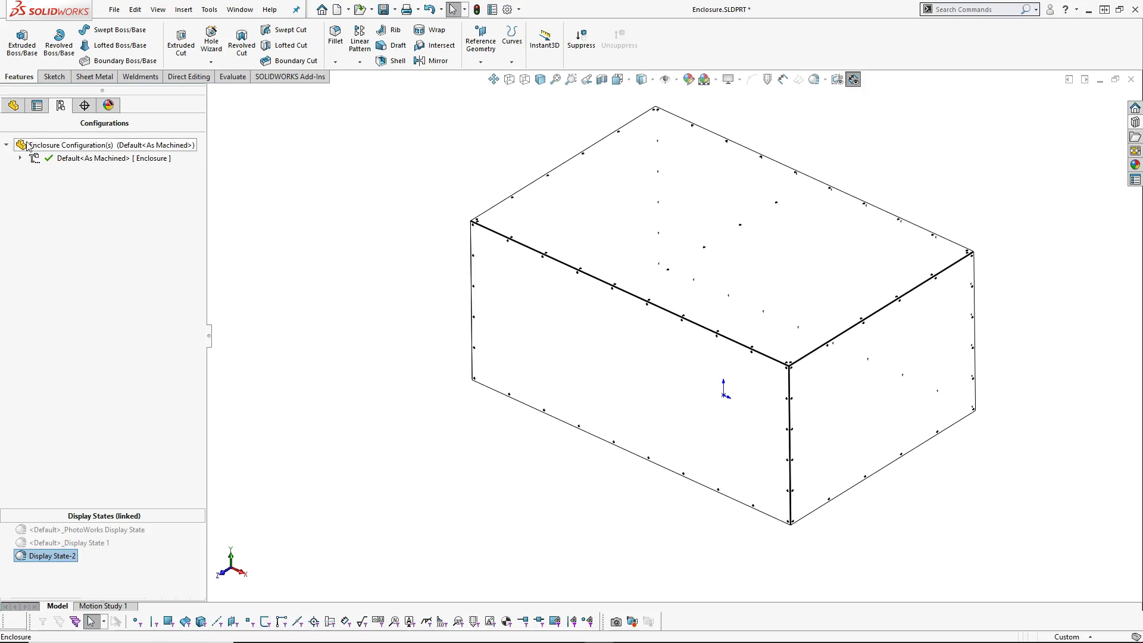
left_click(13, 105)
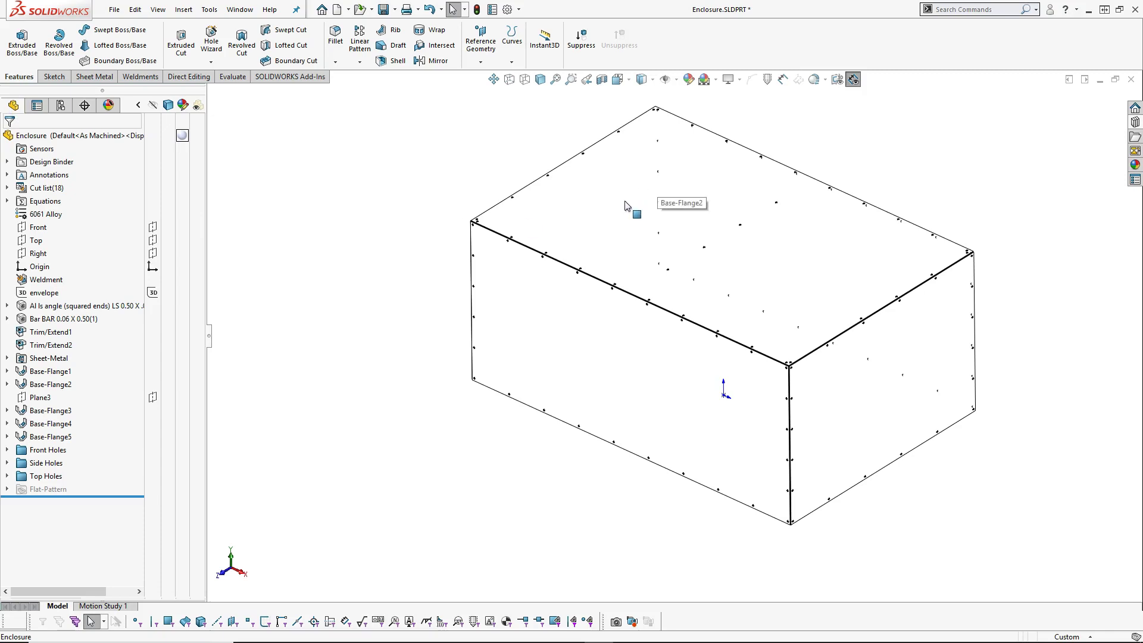
key("ctrl+shift+s")
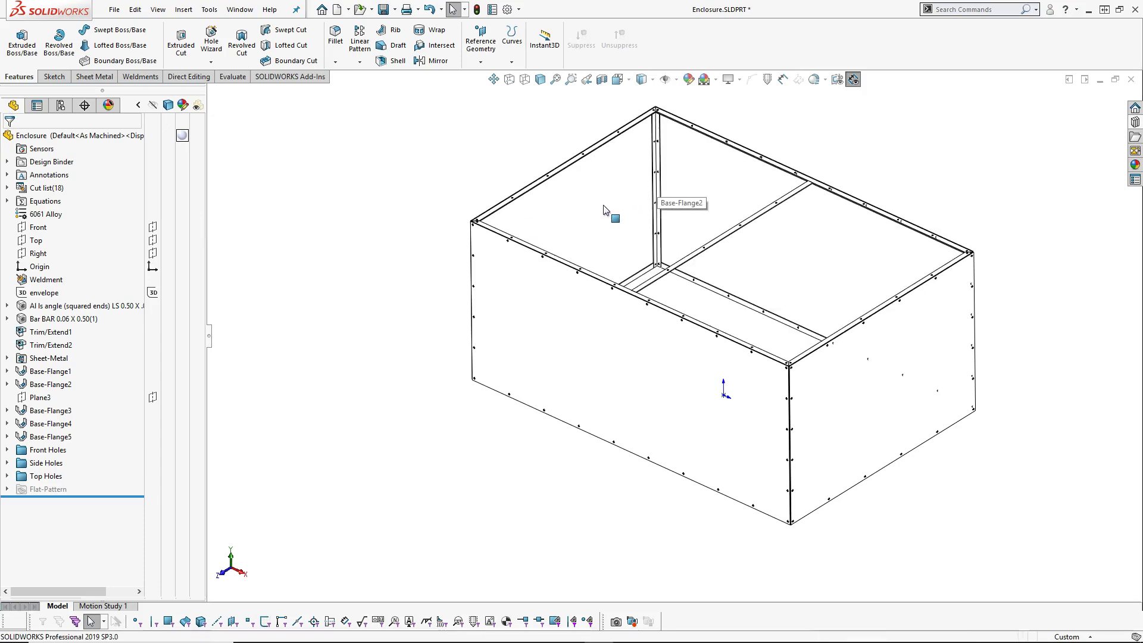
left_click(7, 188)
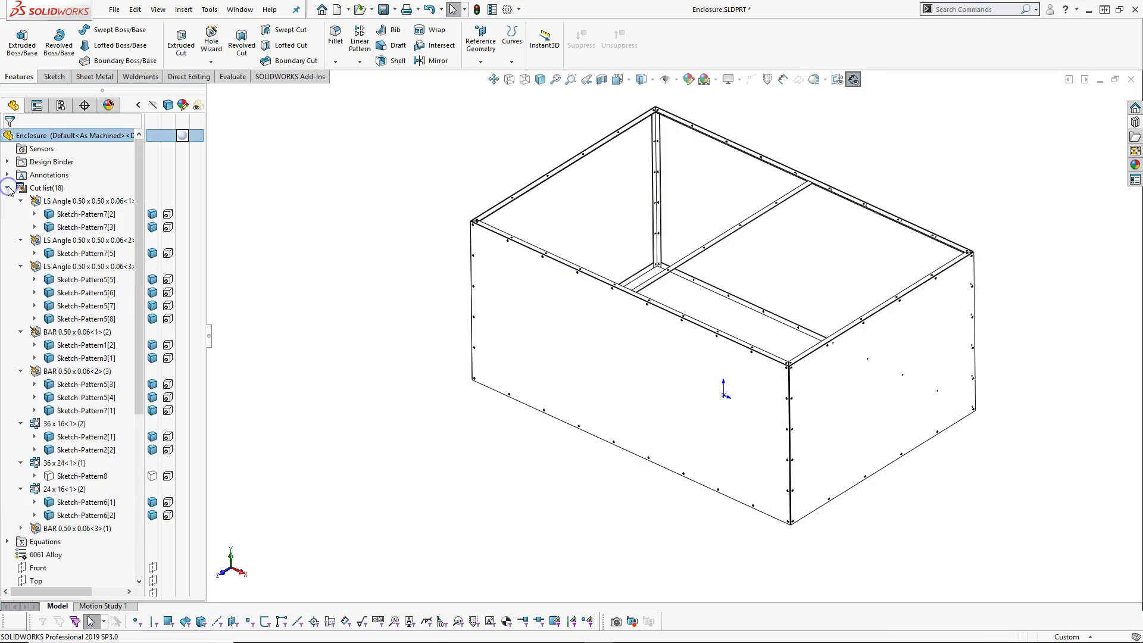
left_click(152, 438)
left_click(152, 450)
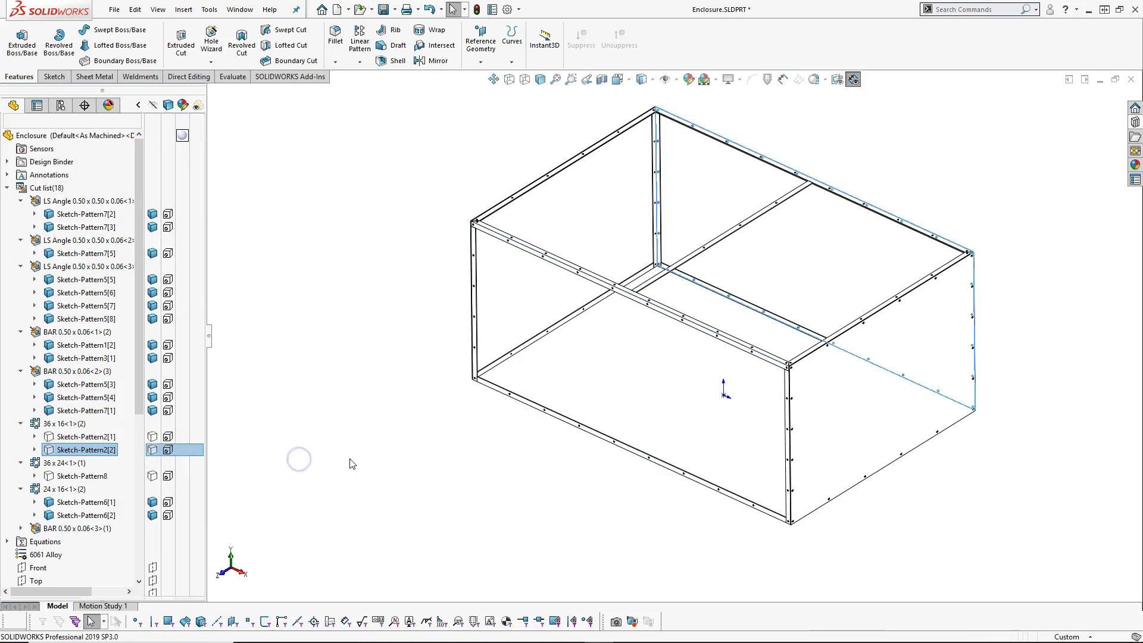
Hide both 24 x 16 end panels and set the display style to Shaded without edges.
left_click(540, 79)
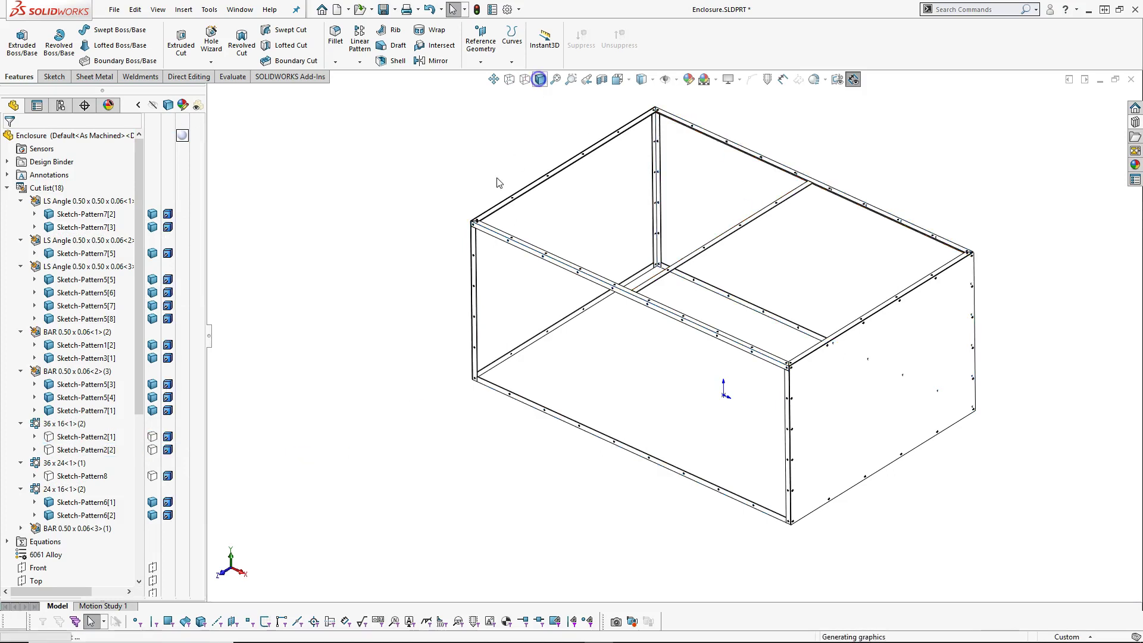
key("Tab")
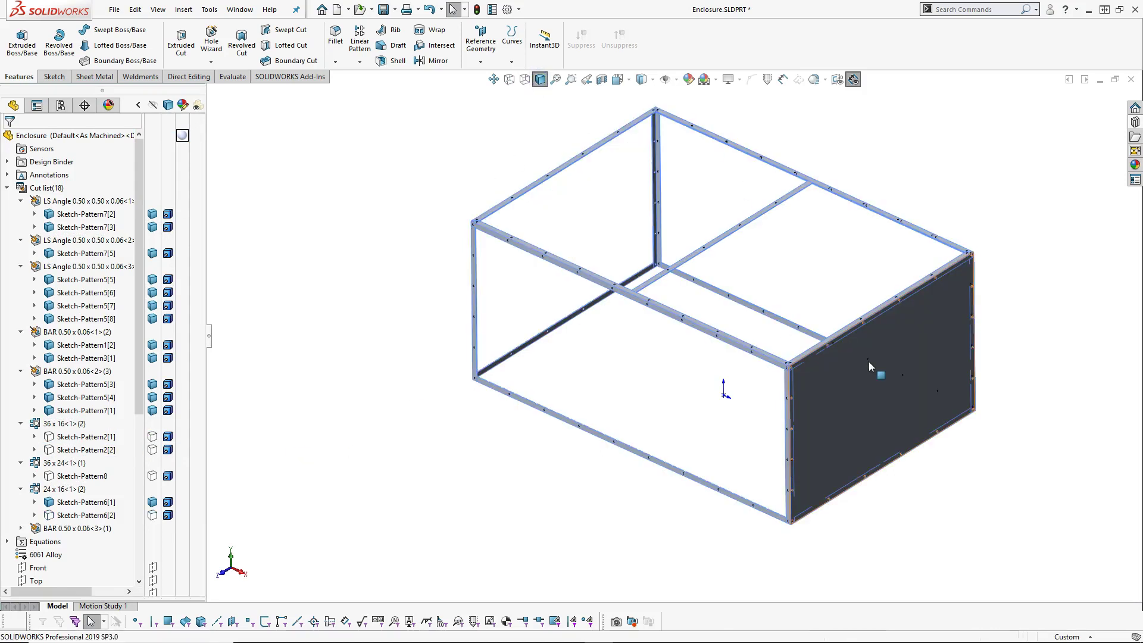
middle_click_drag(839, 260, 842, 243)
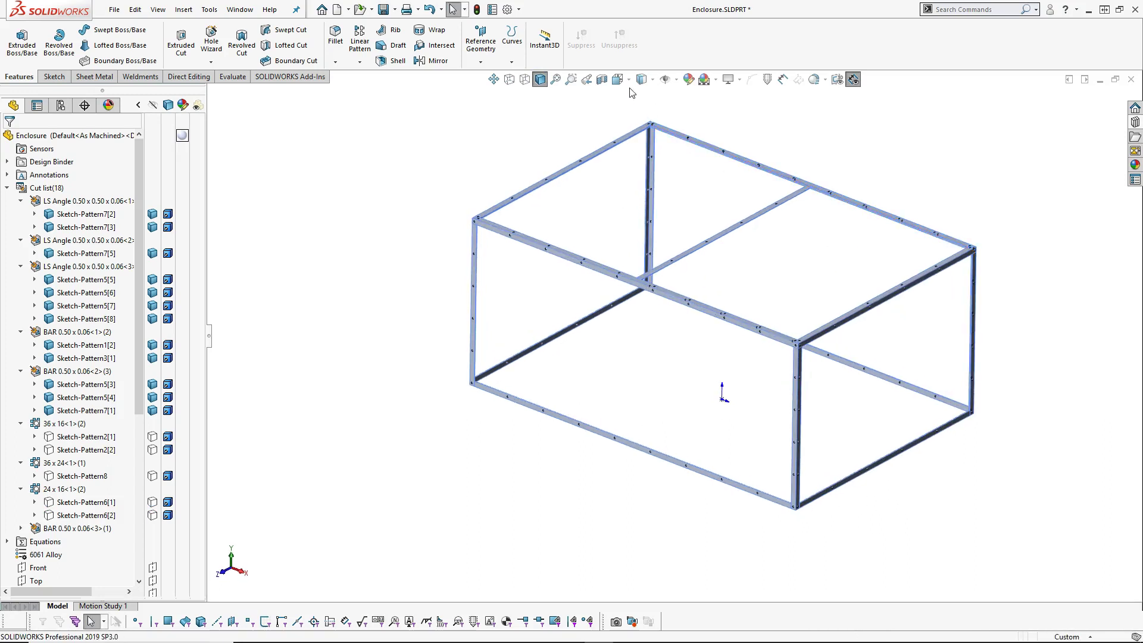
left_click(653, 82)
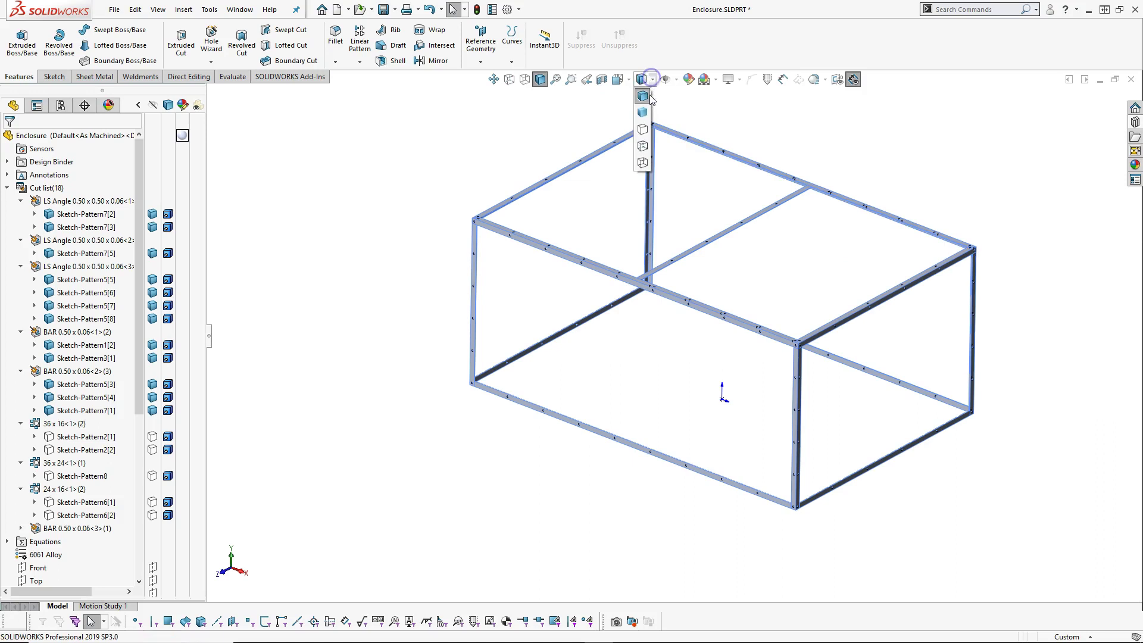
left_click(641, 113)
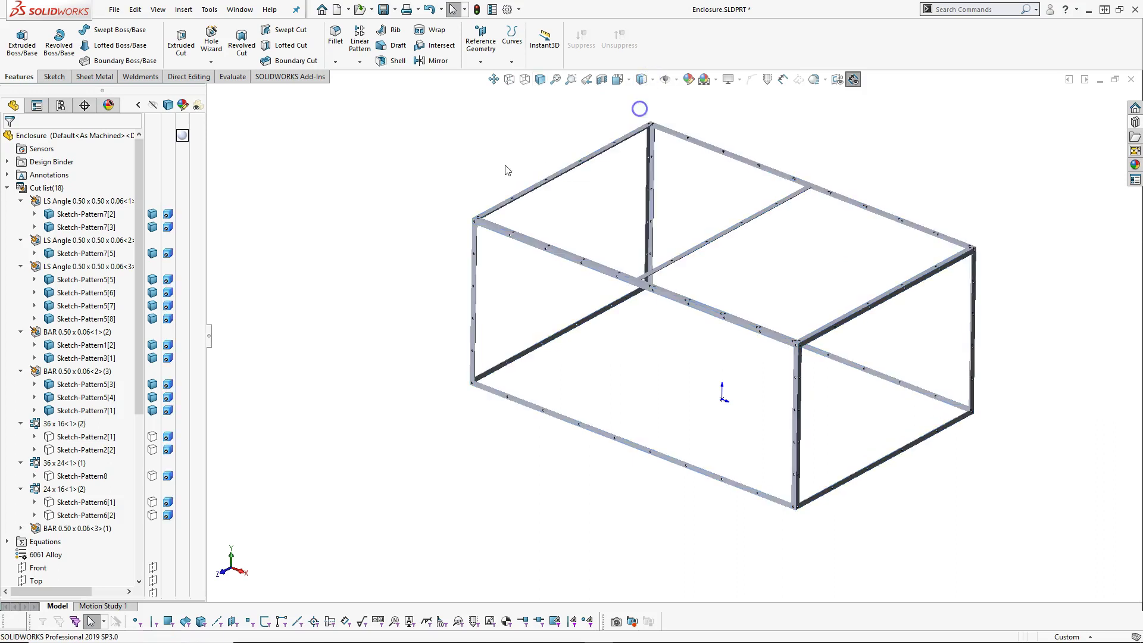
Inspect the shaded frame closely, including the angle joint and screw holes at its upper front corner.
middle_click_drag(500, 165, 498, 181)
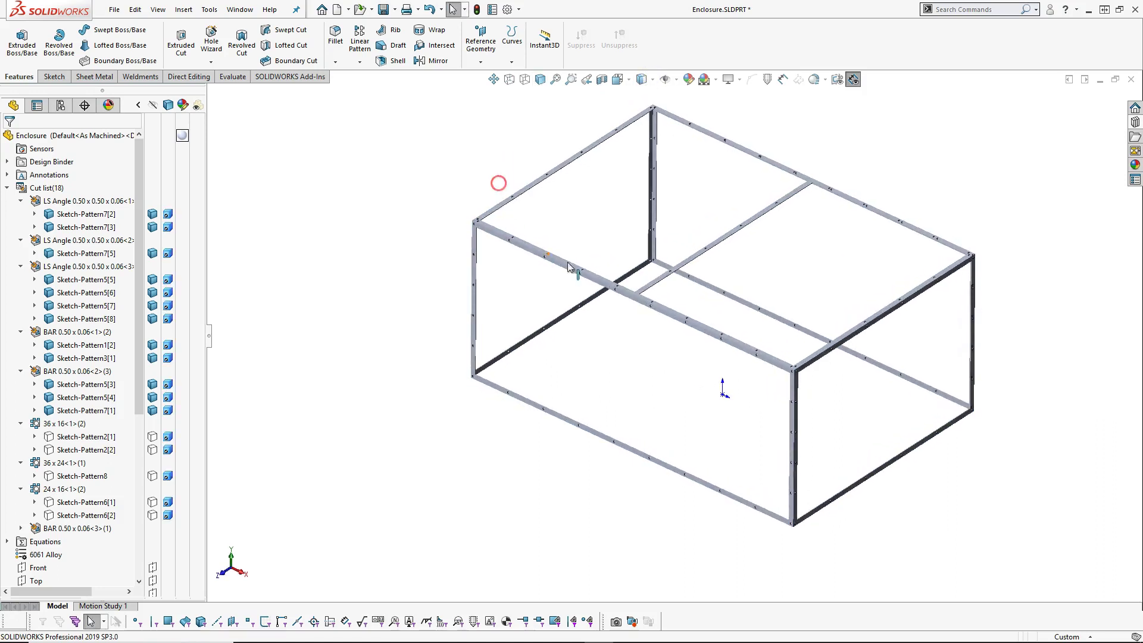
scroll(746, 335, "down", 2)
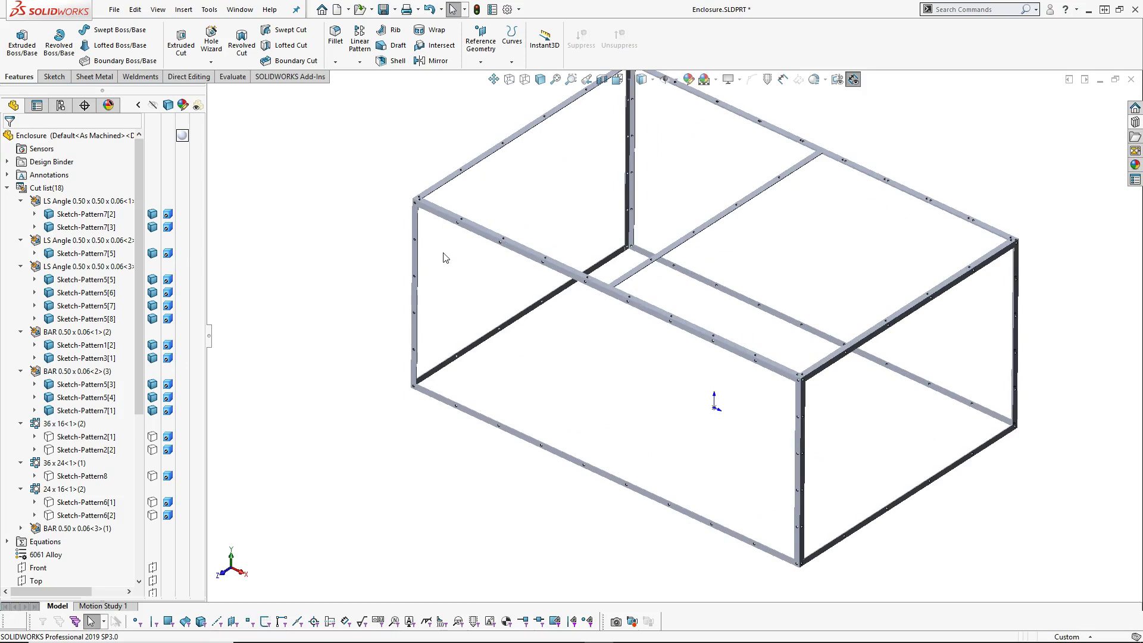
scroll(437, 213, "down", 6)
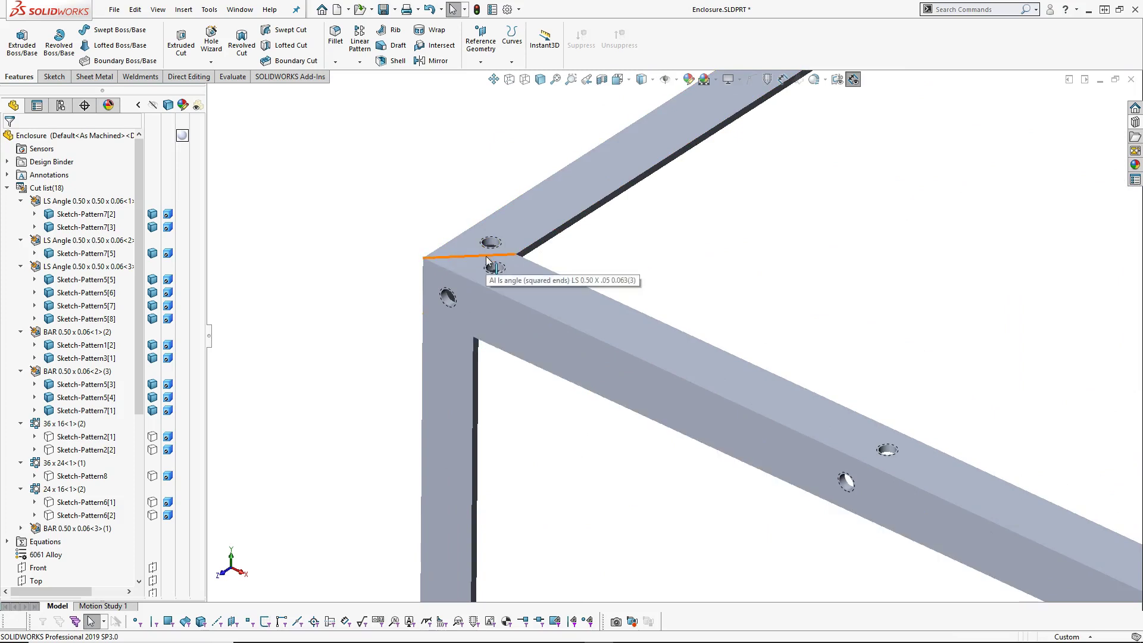
scroll(491, 243, "up", 10)
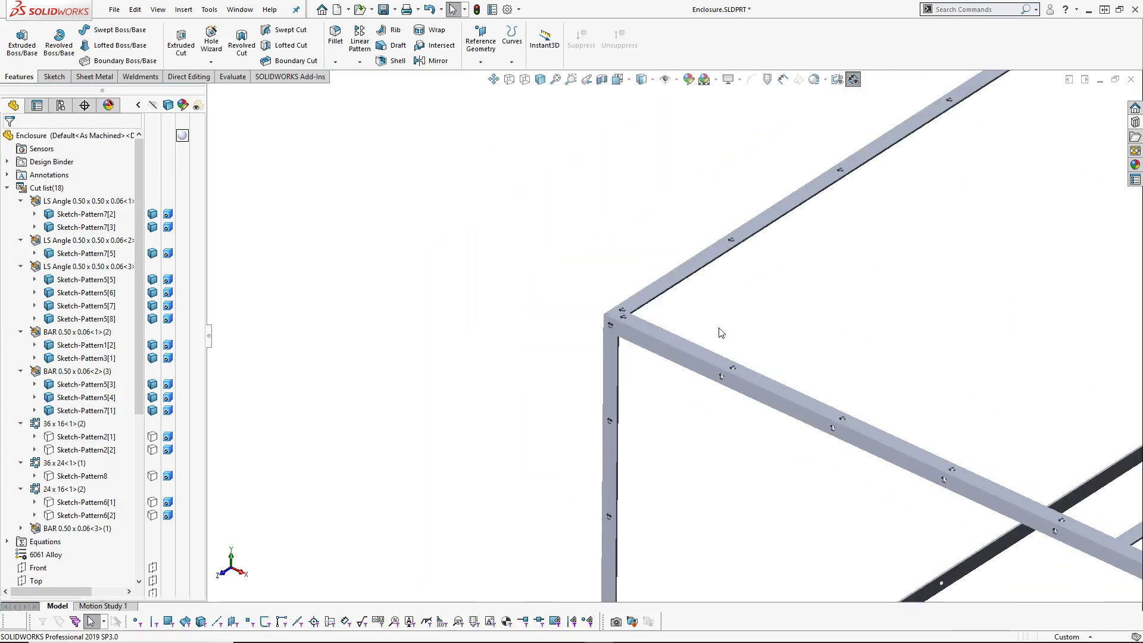
scroll(887, 384, "up", 2)
scroll(863, 439, "down", 5)
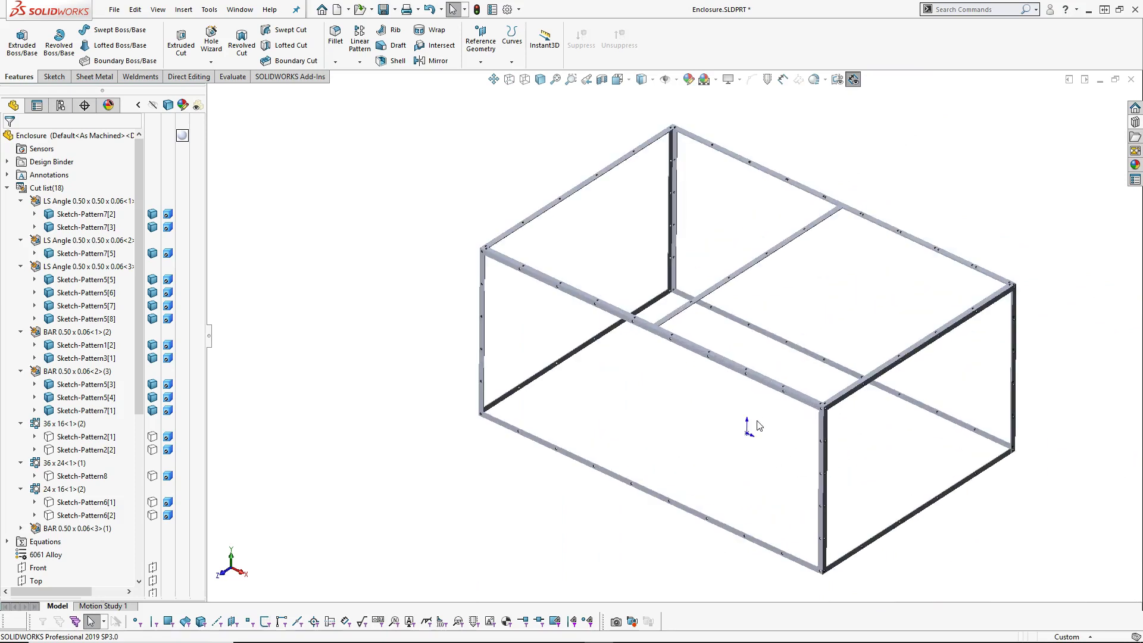
scroll(840, 471, "up", 1)
scroll(835, 469, "down", 1)
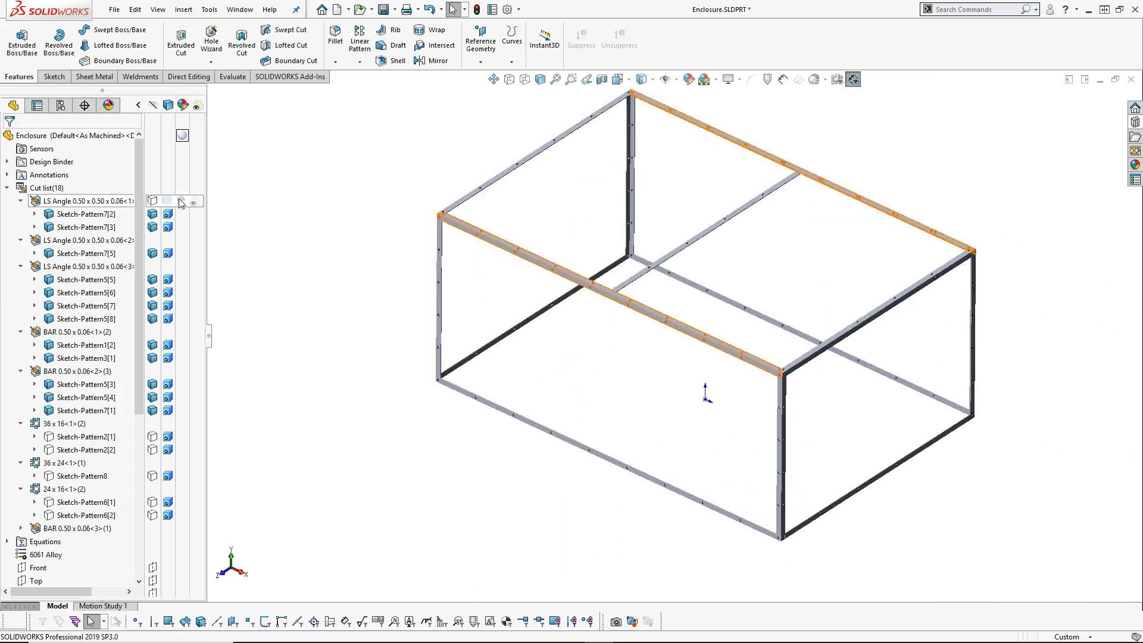
Enlarge the display states area and compare <Default>_PhotoWorks Display State with Display State-2, leaving Display State-2 active.
left_click(64, 105)
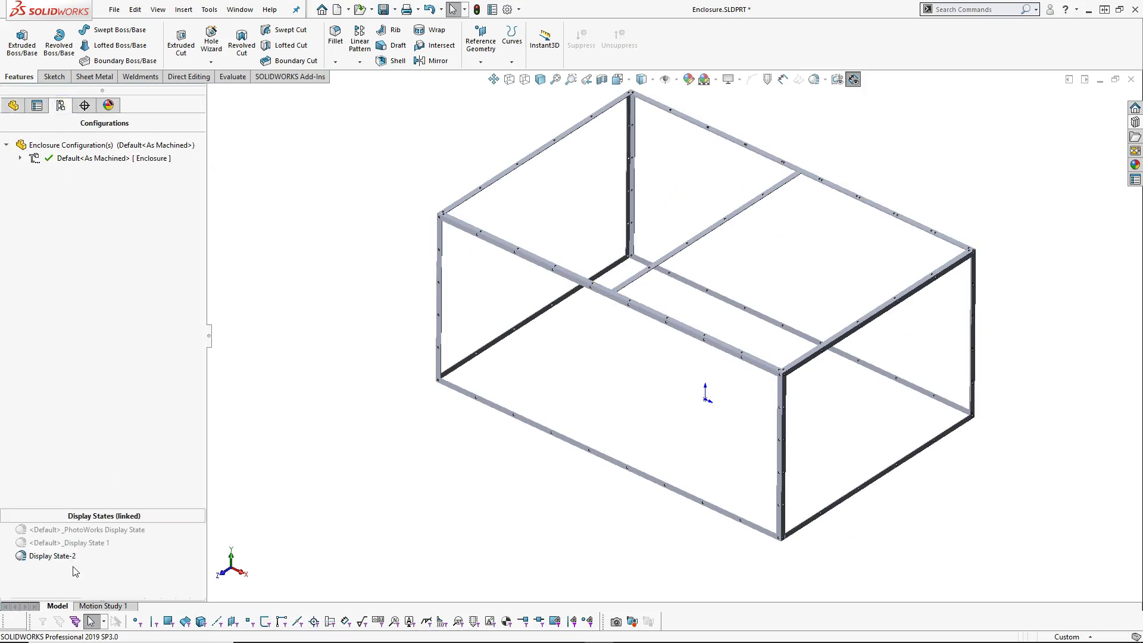
left_click(59, 556)
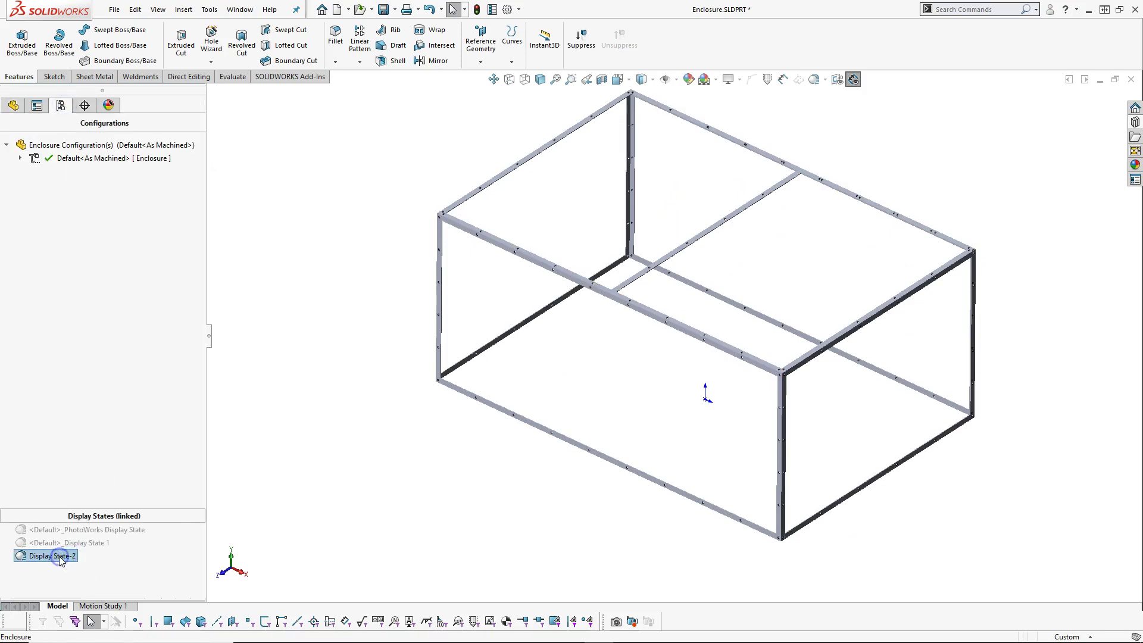
left_click_drag(59, 556, 98, 398)
left_click(64, 442)
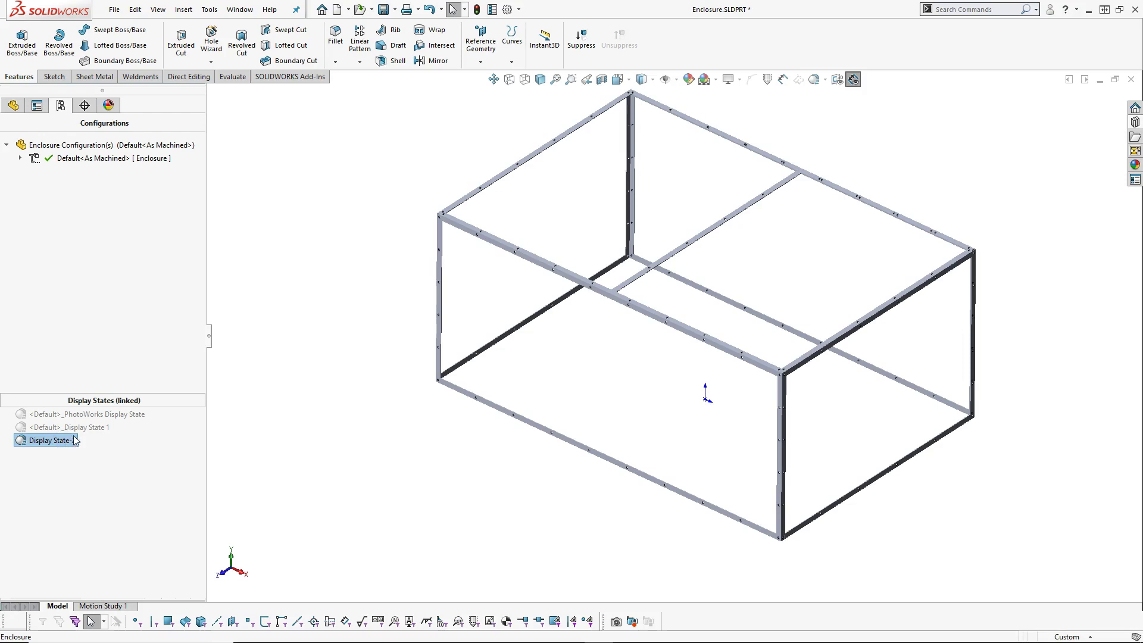
double_click(88, 415)
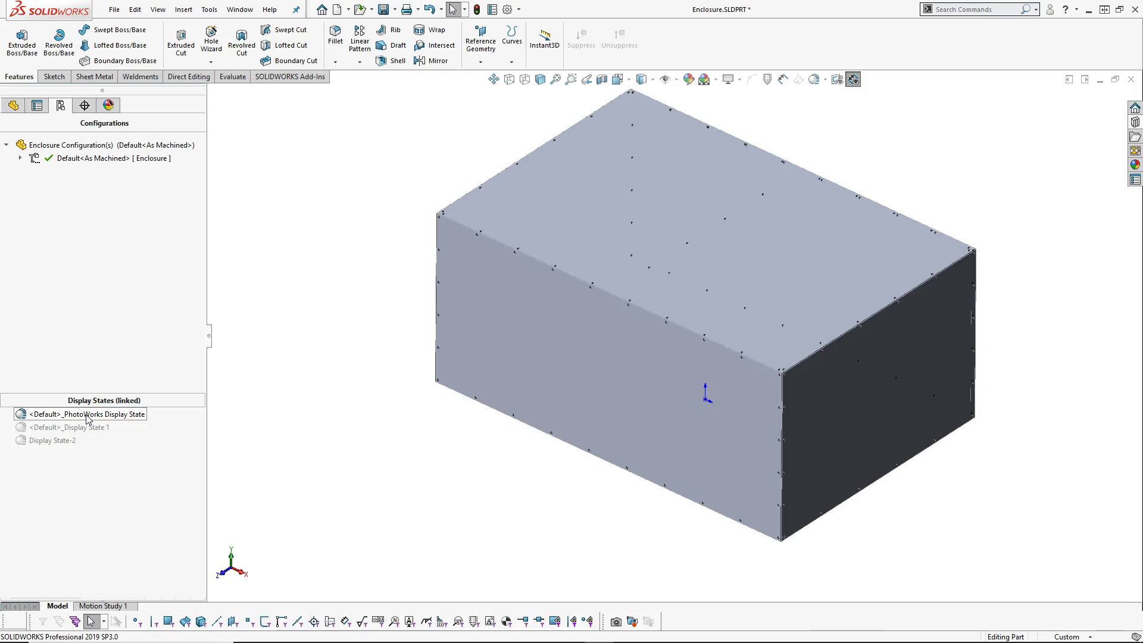
double_click(60, 441)
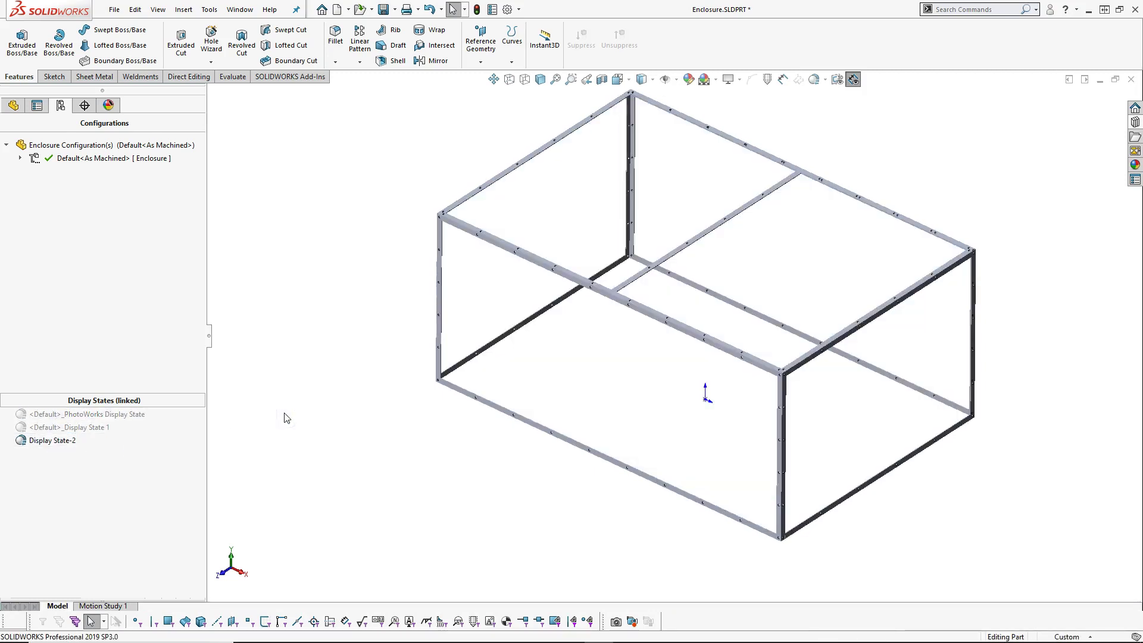
Save the part and create a new assembly from the Assem Inch template with the Enclosure part inserted at the origin.
key("ctrl+s")
left_click(337, 9)
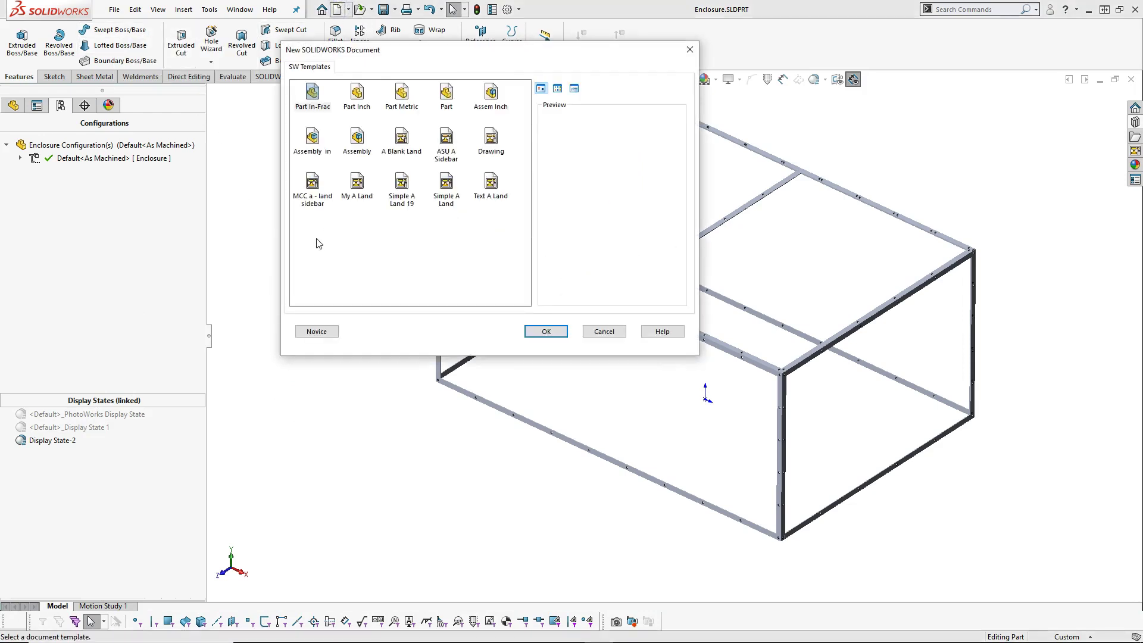
double_click(491, 95)
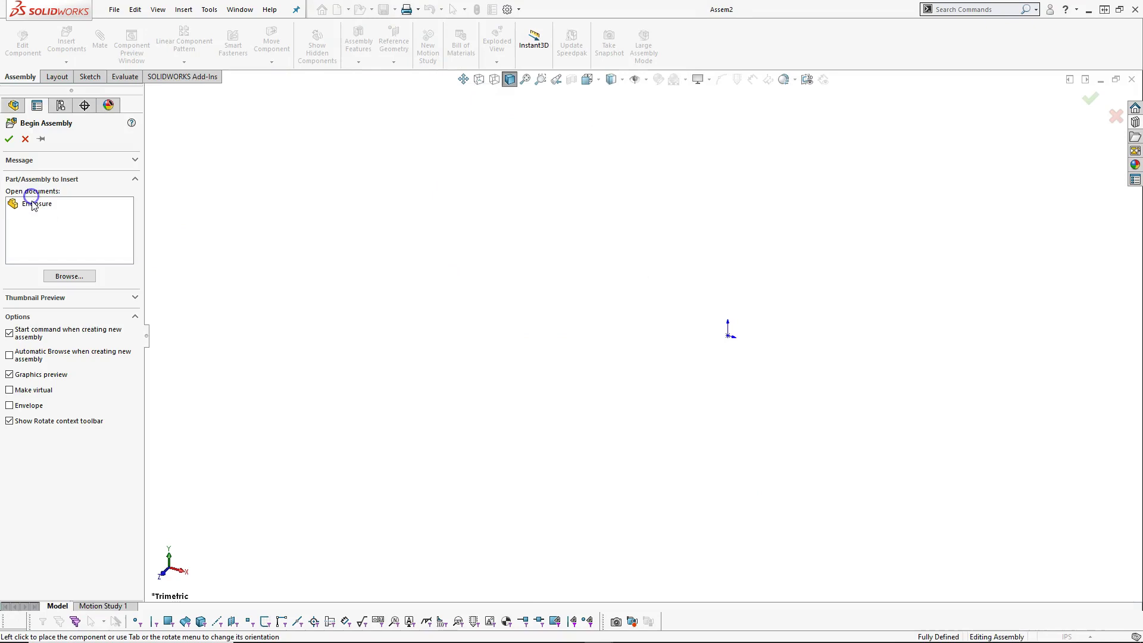
left_click(33, 205)
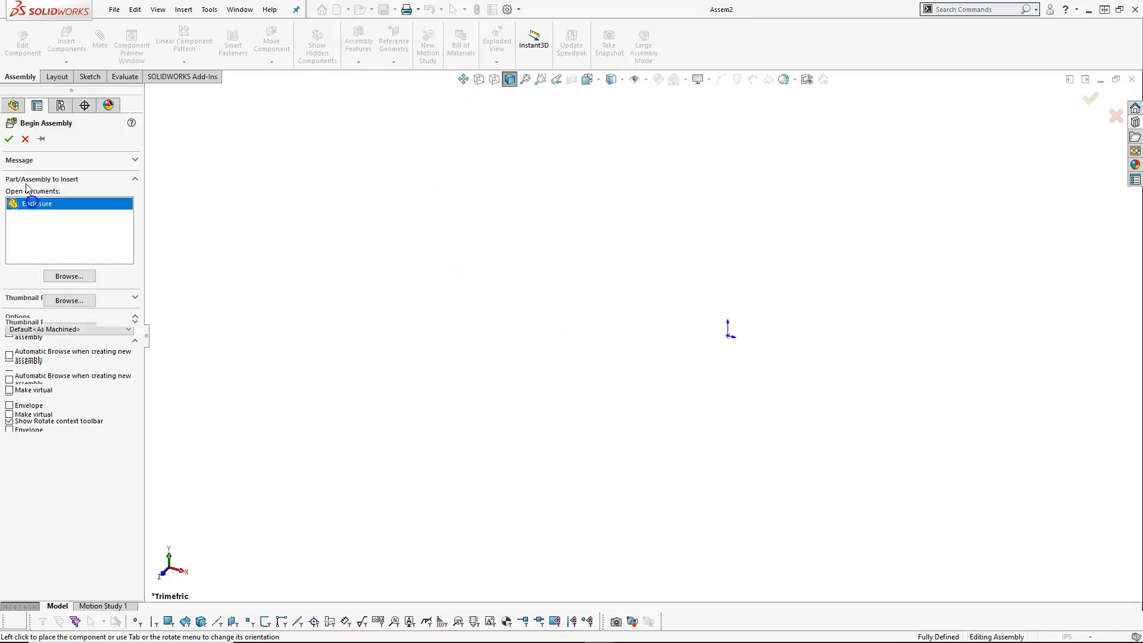
left_click(9, 140)
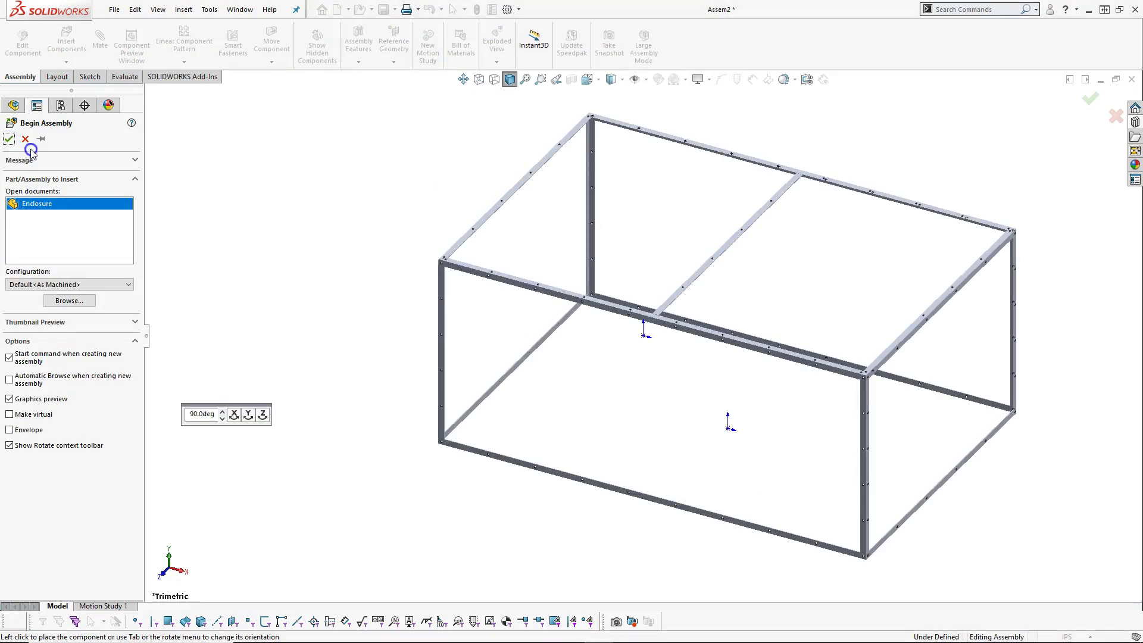
mouse_move(380, 209)
middle_mouse_down()
mouse_move(370, 171)
mouse_move(369, 211)
middle_mouse_up()
left_click_drag(369, 211, 369, 220)
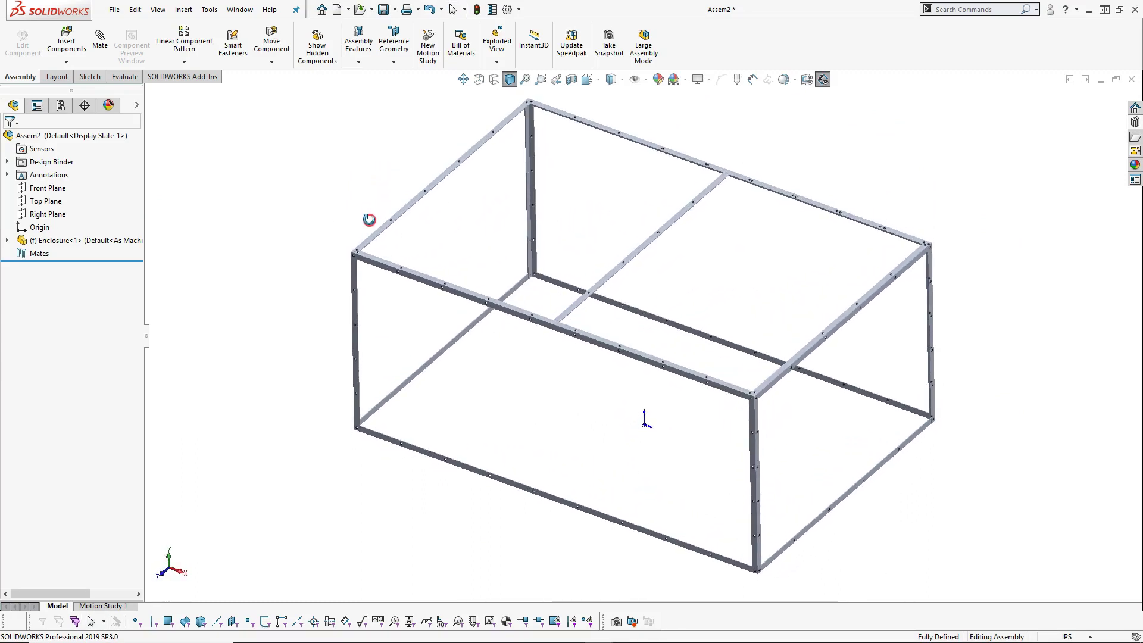
Set the Enclosure component's referenced display state to <Default>_PhotoWorks Display State and show the assembly in isometric view.
right_click(58, 246)
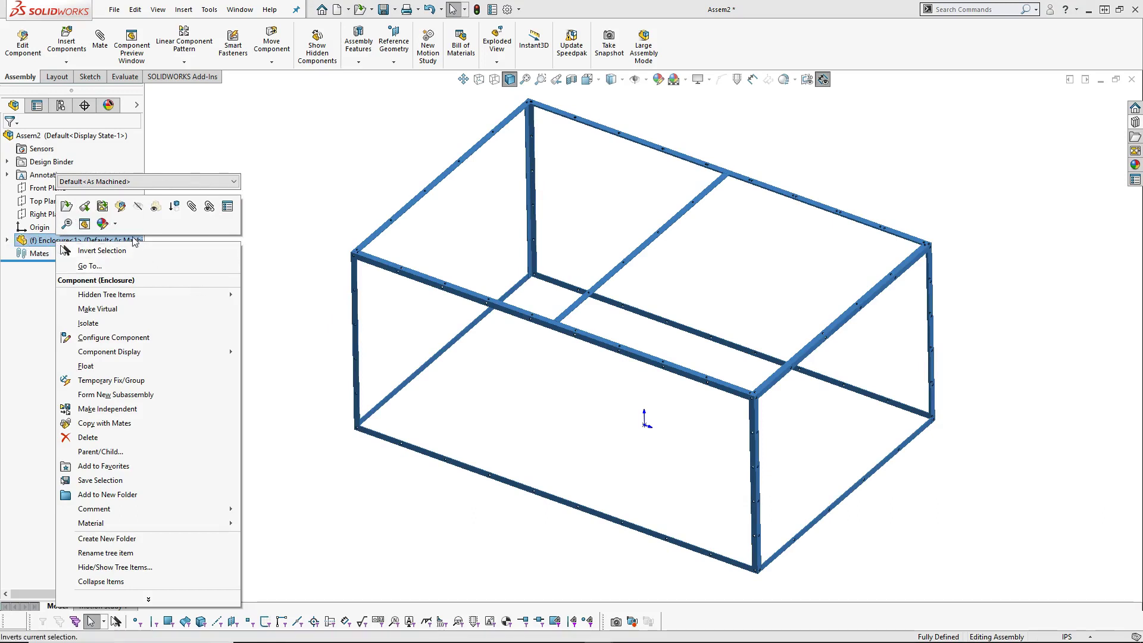
left_click(227, 206)
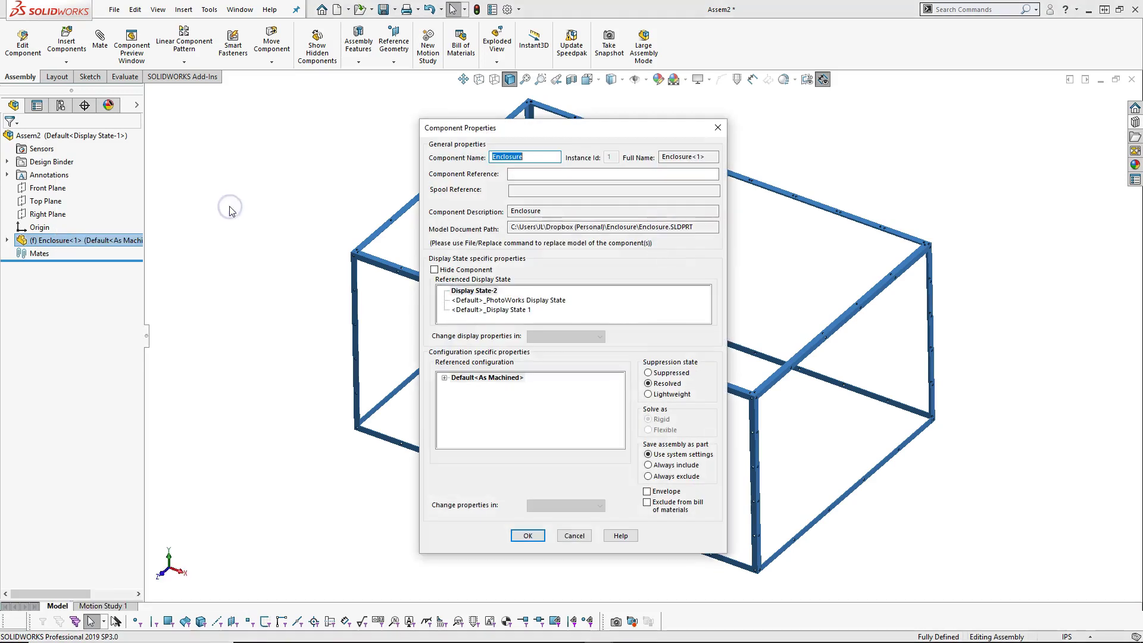
left_click(513, 300)
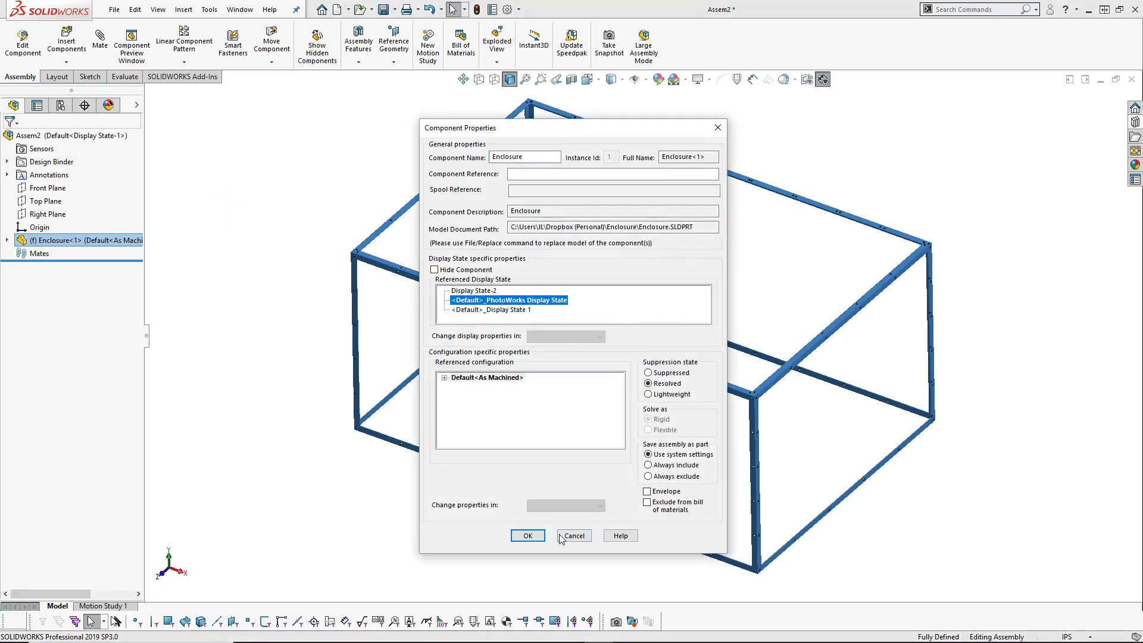
left_click(527, 536)
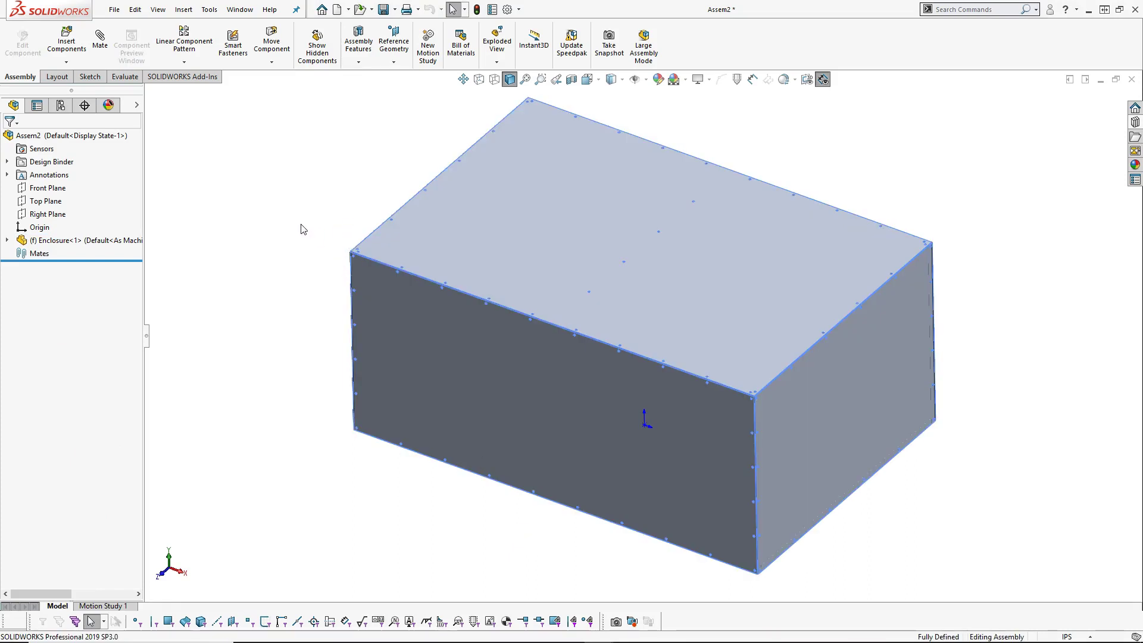
key("ctrl+7")
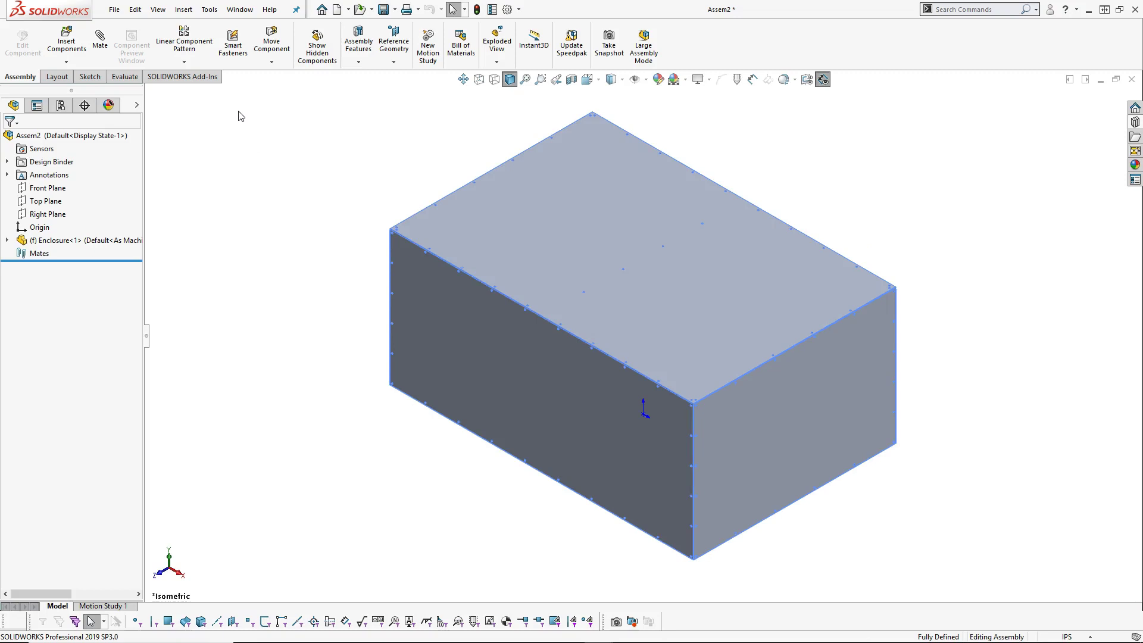
Start Smart Fasteners, continue past the calculation notice, and populate fasteners for all holes of the Enclosure.
left_click(233, 43)
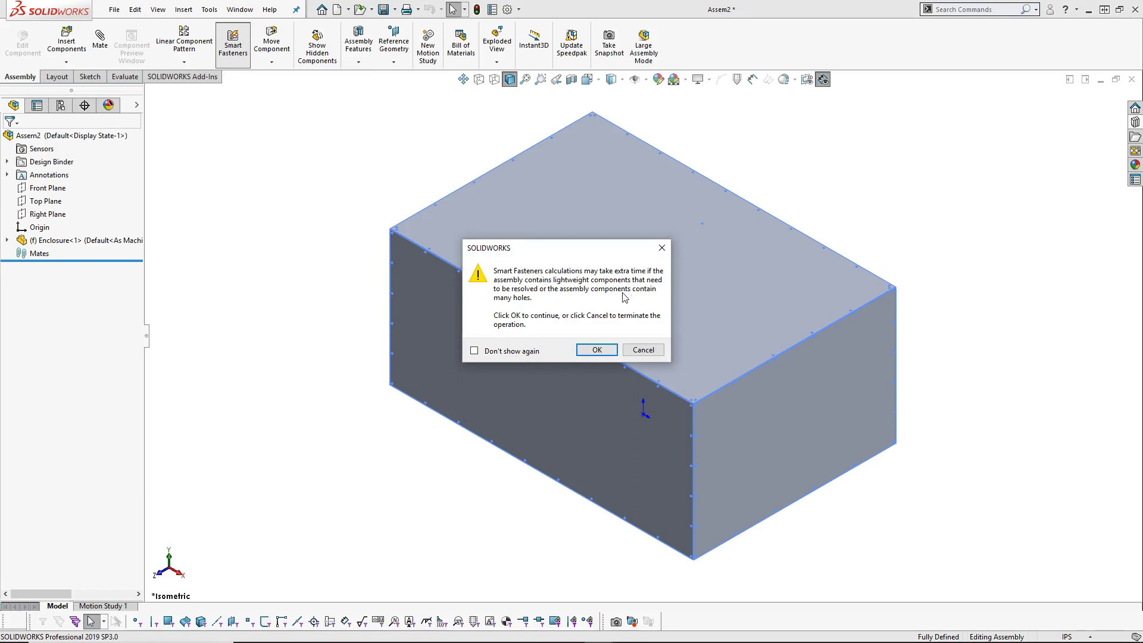
left_click(596, 350)
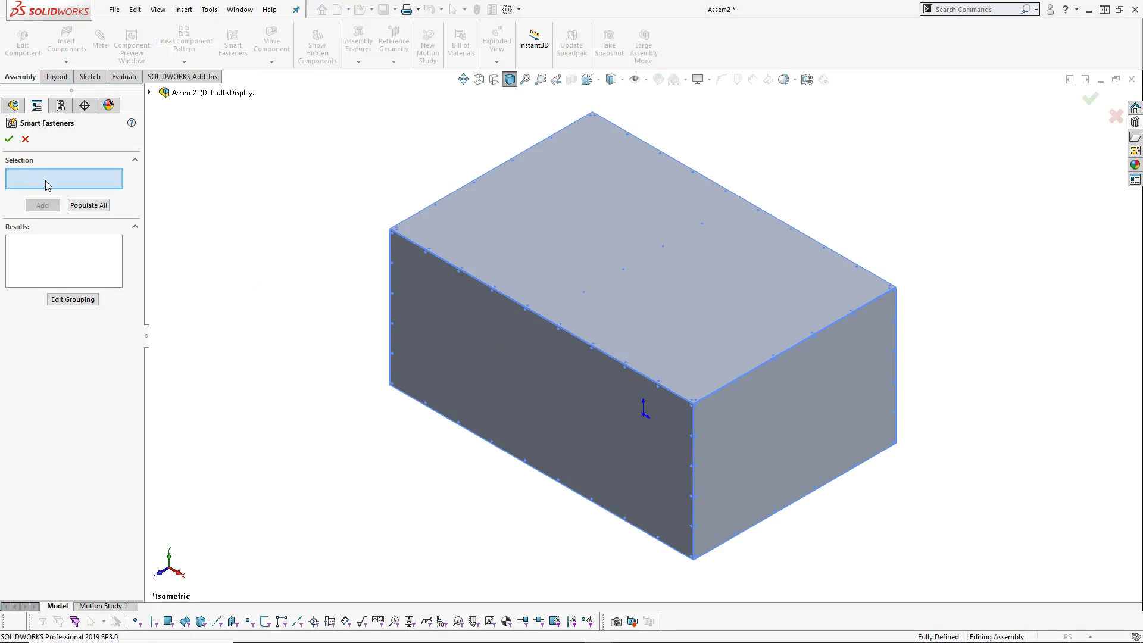
left_click(581, 279)
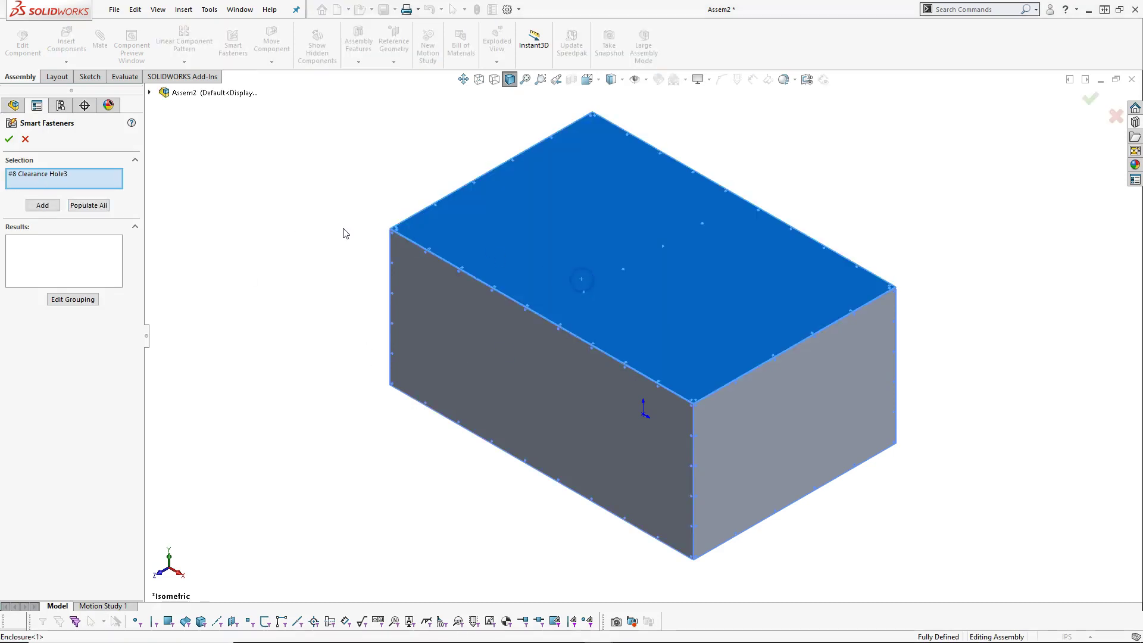
left_click(98, 205)
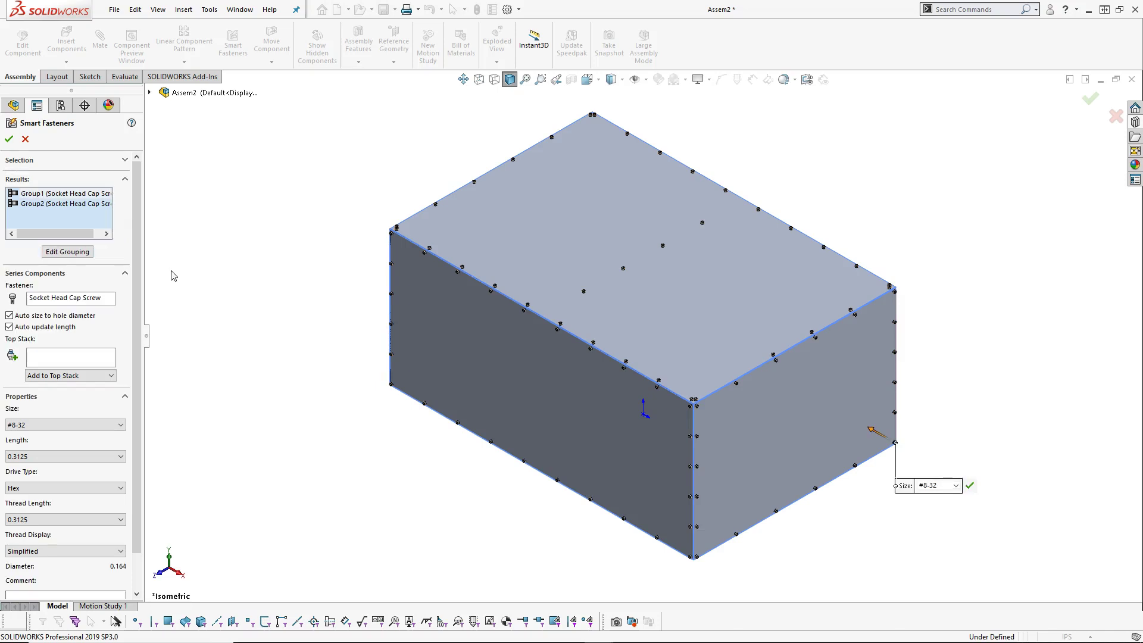
Set the length of both socket head cap screw groups to 0.188 and accept clearing the Auto update length option.
left_click(122, 458)
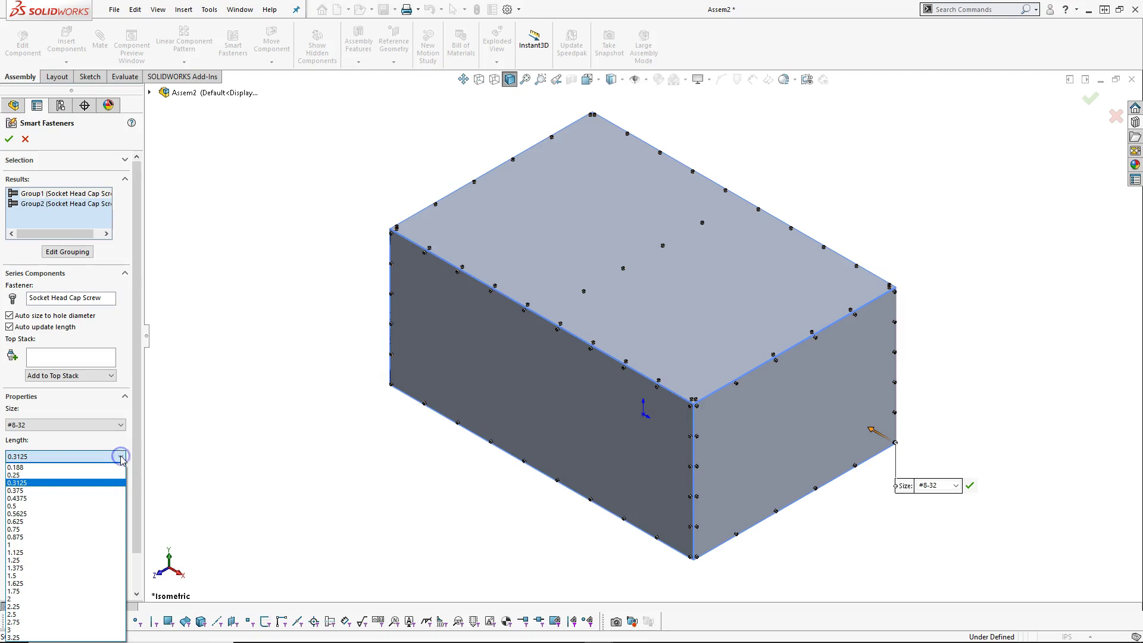
left_click(88, 467)
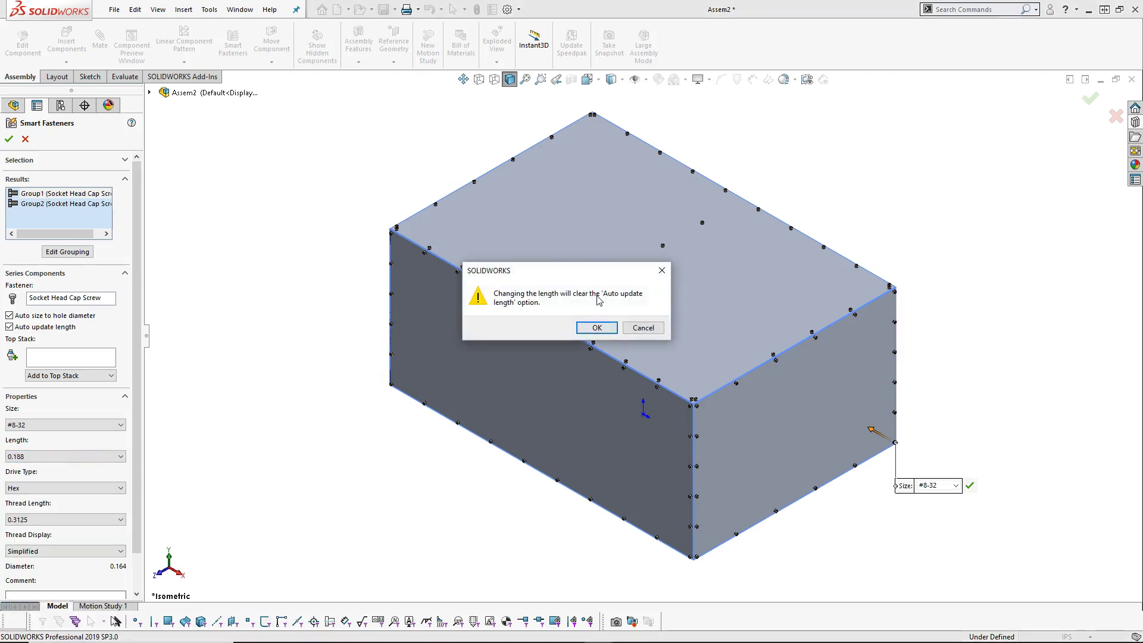
left_click(597, 328)
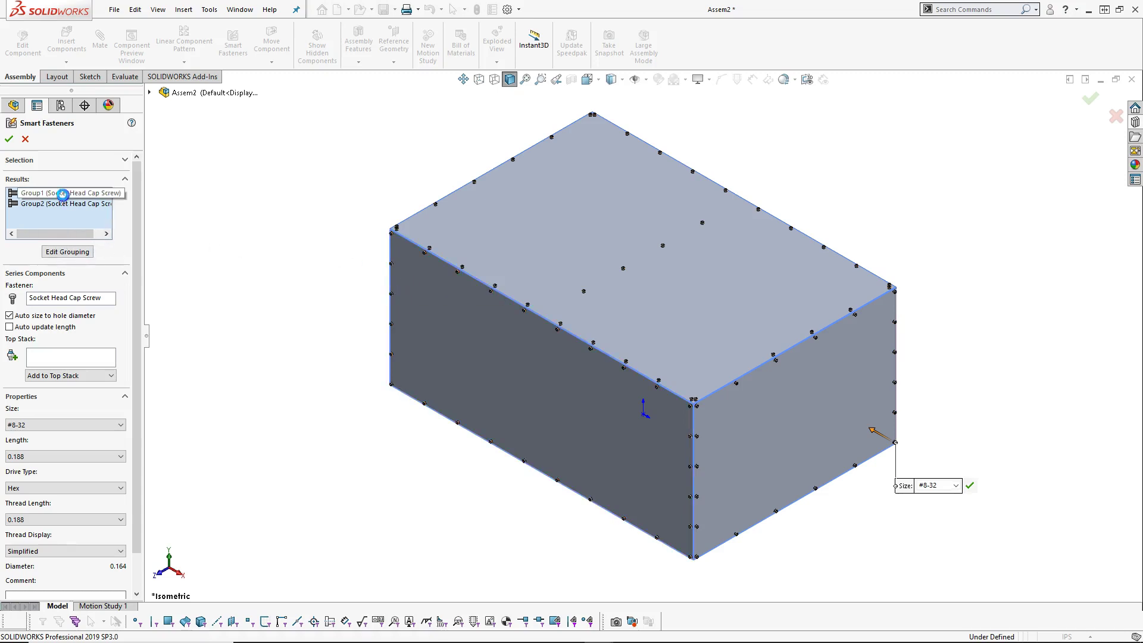
Edit the fastener grouping, expand Group1, and try to change the fastener type of its Series1 and Series2.
left_click(68, 251)
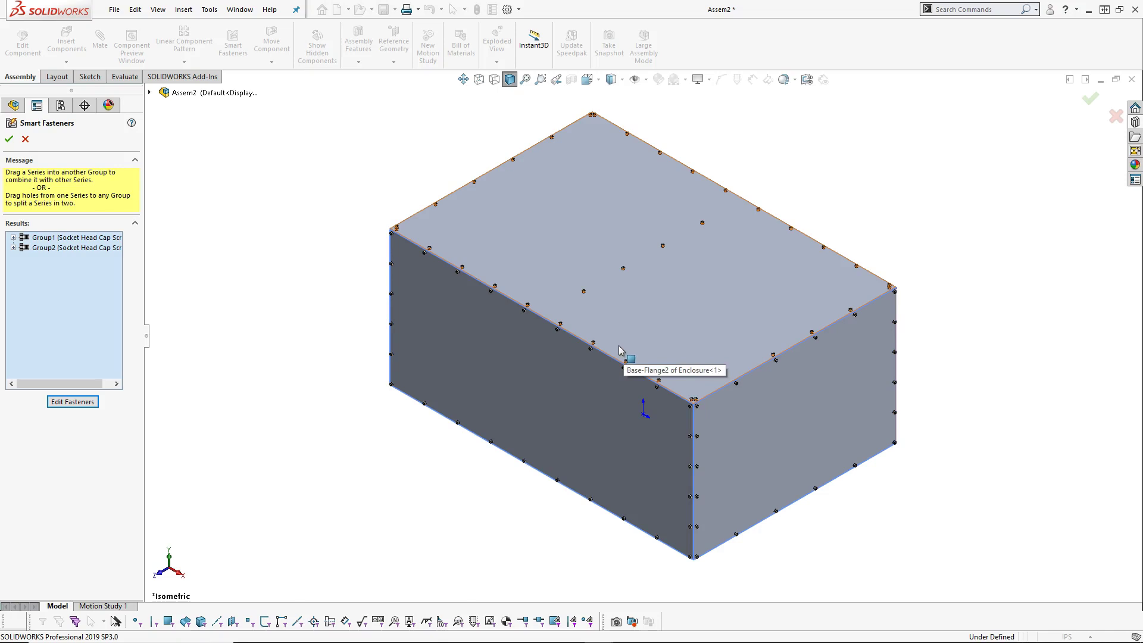
middle_click_drag(807, 281, 868, 300)
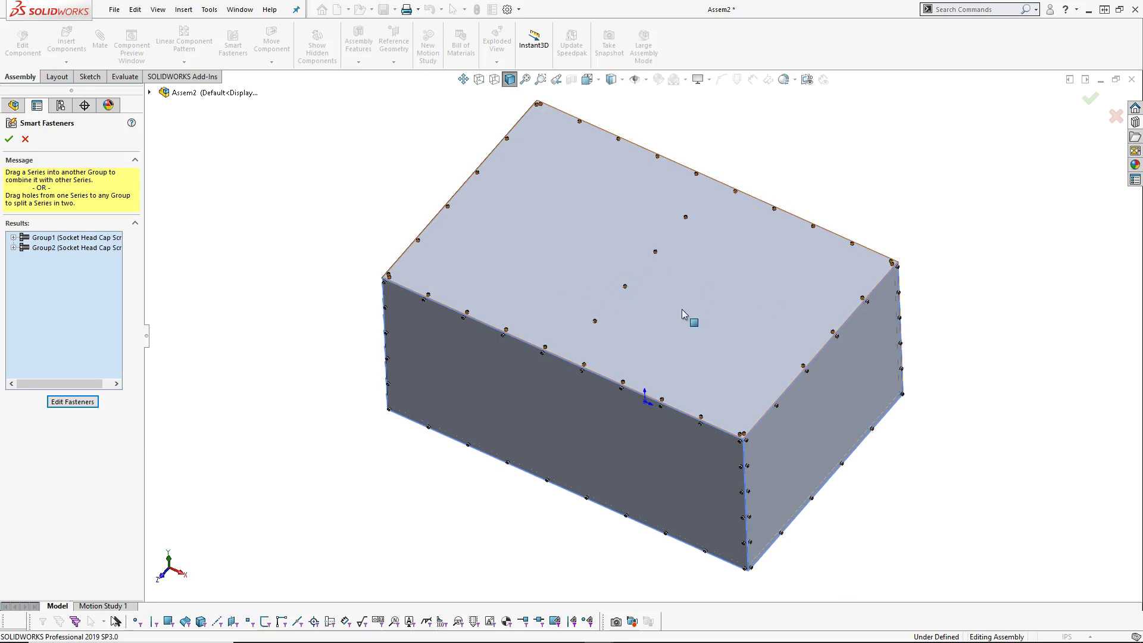
mouse_move(637, 329)
middle_mouse_down()
mouse_move(658, 296)
mouse_move(643, 270)
mouse_move(653, 403)
middle_mouse_up()
scroll(655, 452, "down", 2)
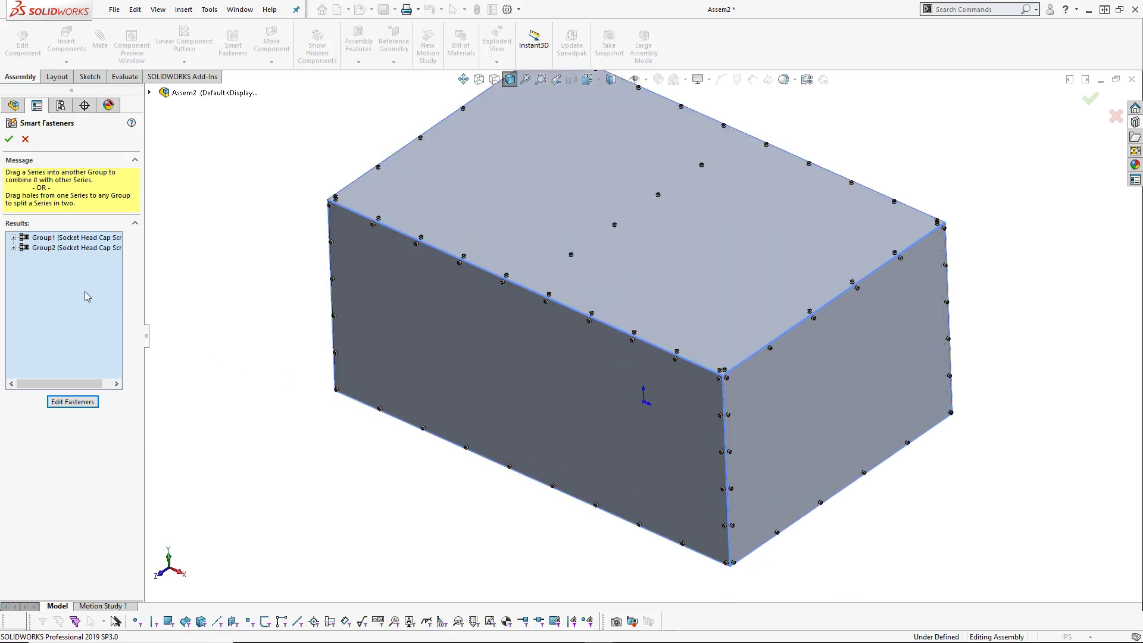
left_click(13, 237)
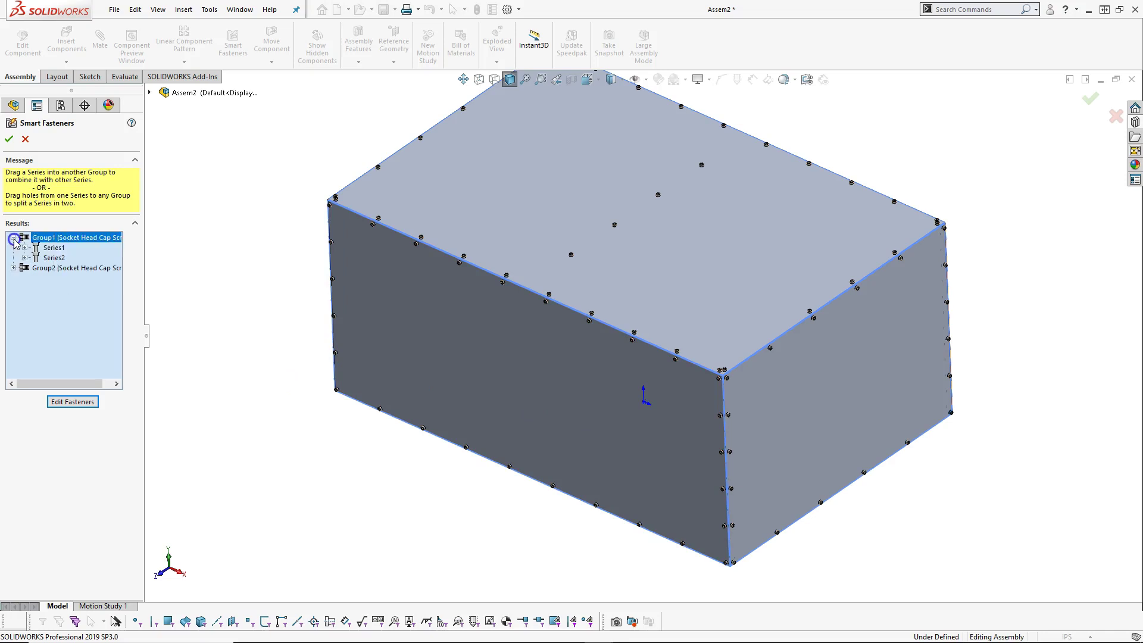
right_click(49, 249)
left_click(85, 259)
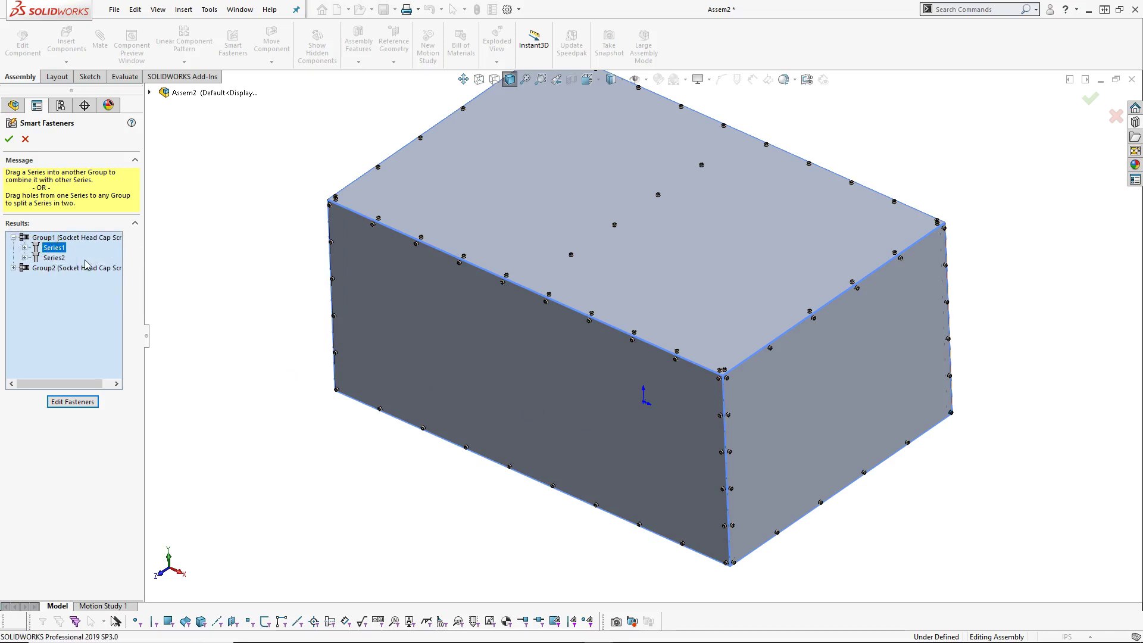
right_click(48, 258)
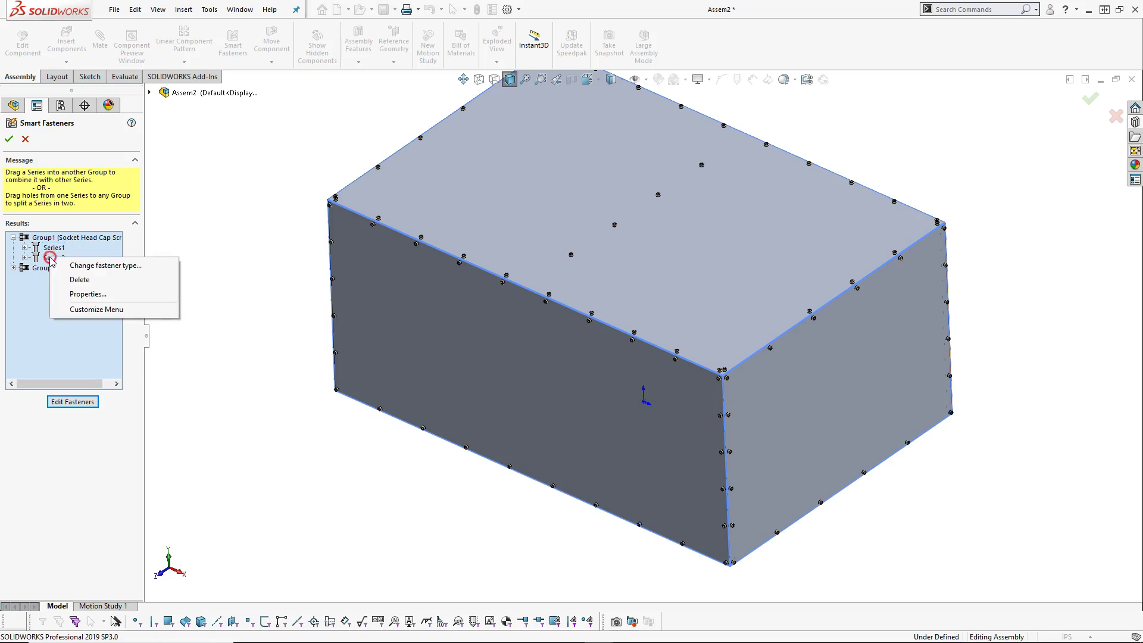
left_click(85, 262)
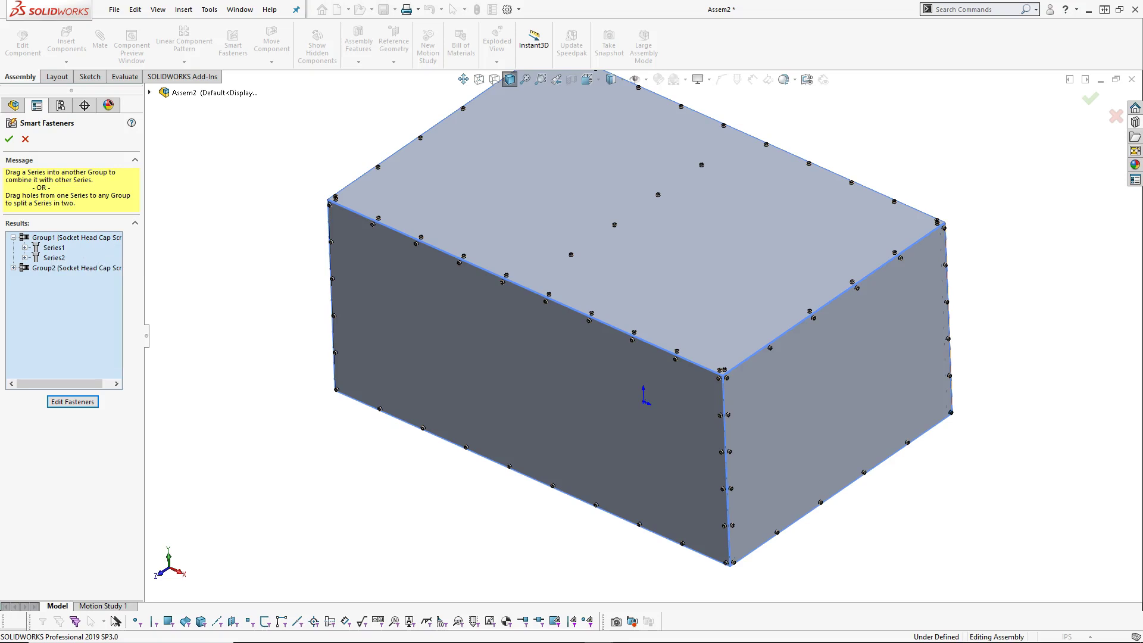
Expand Group2 and change the fastener type of its Series1 to Socket Button Head Cap Screw.
left_click(13, 268)
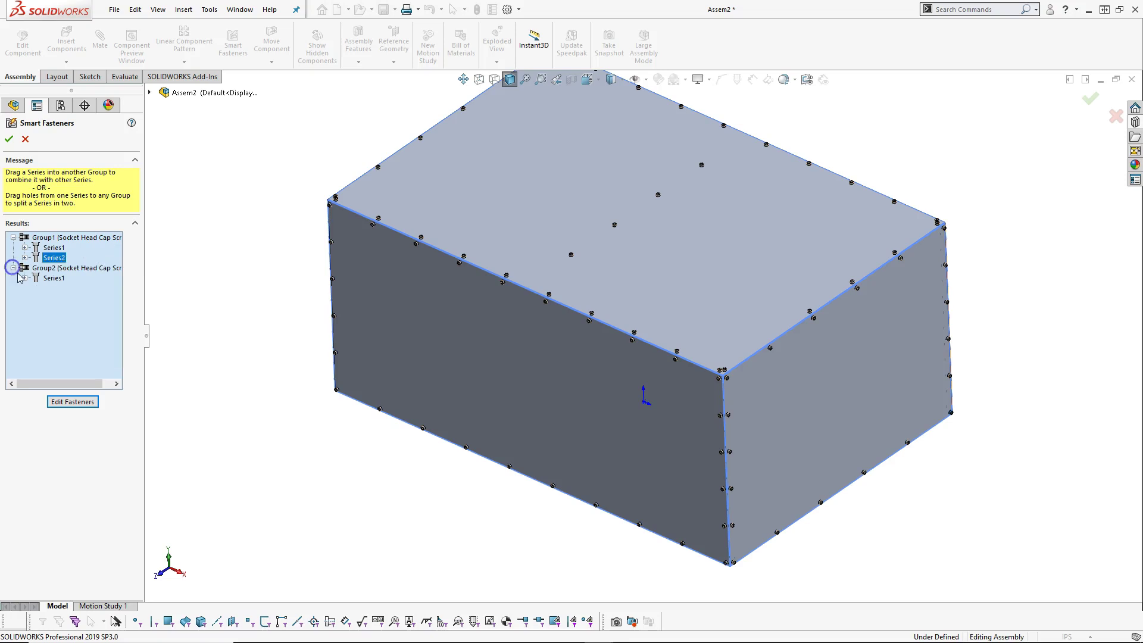
right_click(50, 278)
left_click(96, 292)
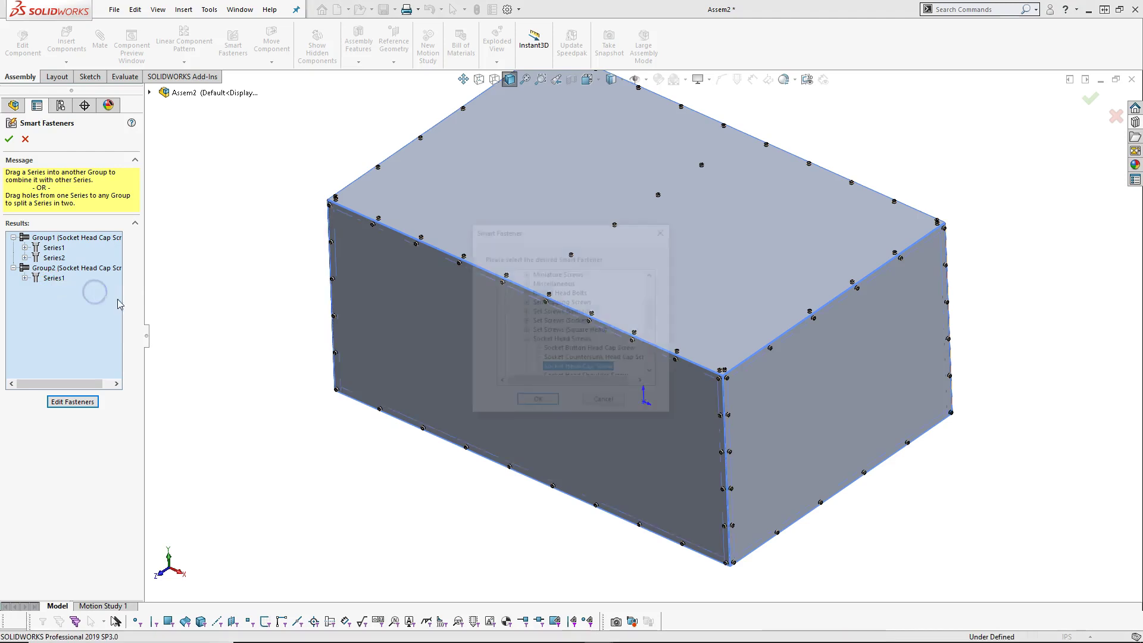
left_click(580, 349)
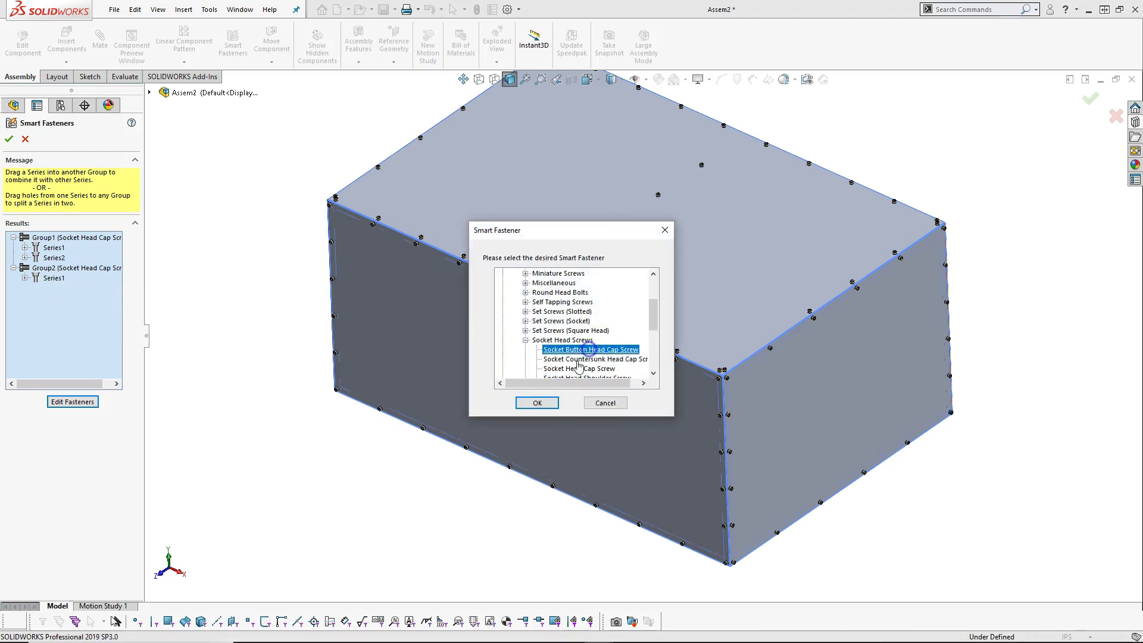
left_click(537, 403)
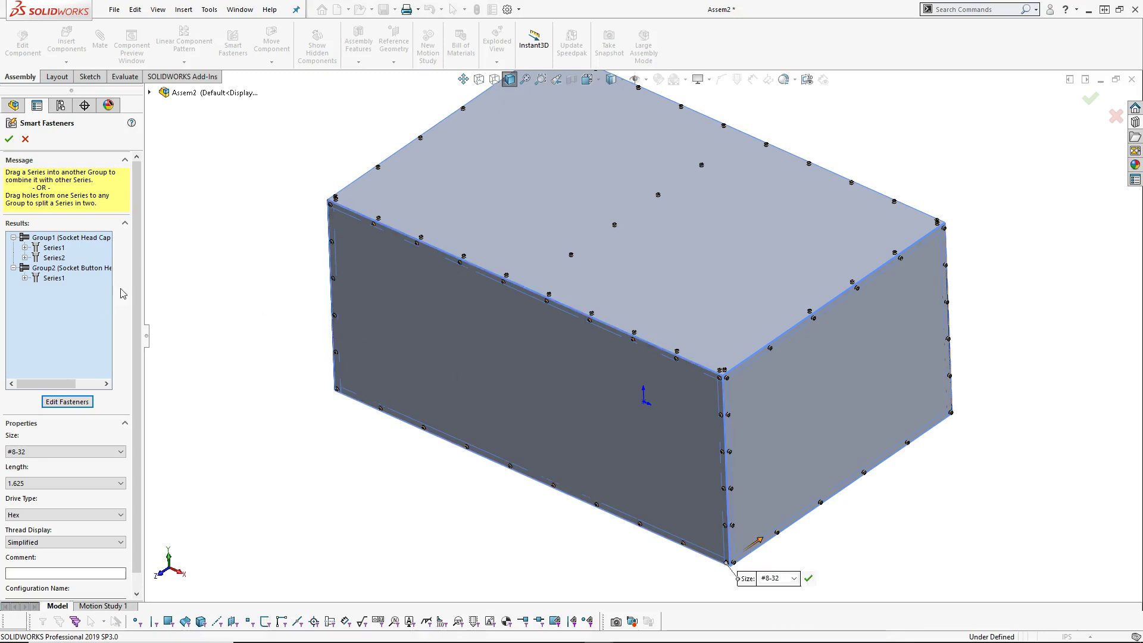
Try to change the fastener type of Series2 in Group1, and set the Group2 button head screws' length to 0.188.
right_click(62, 263)
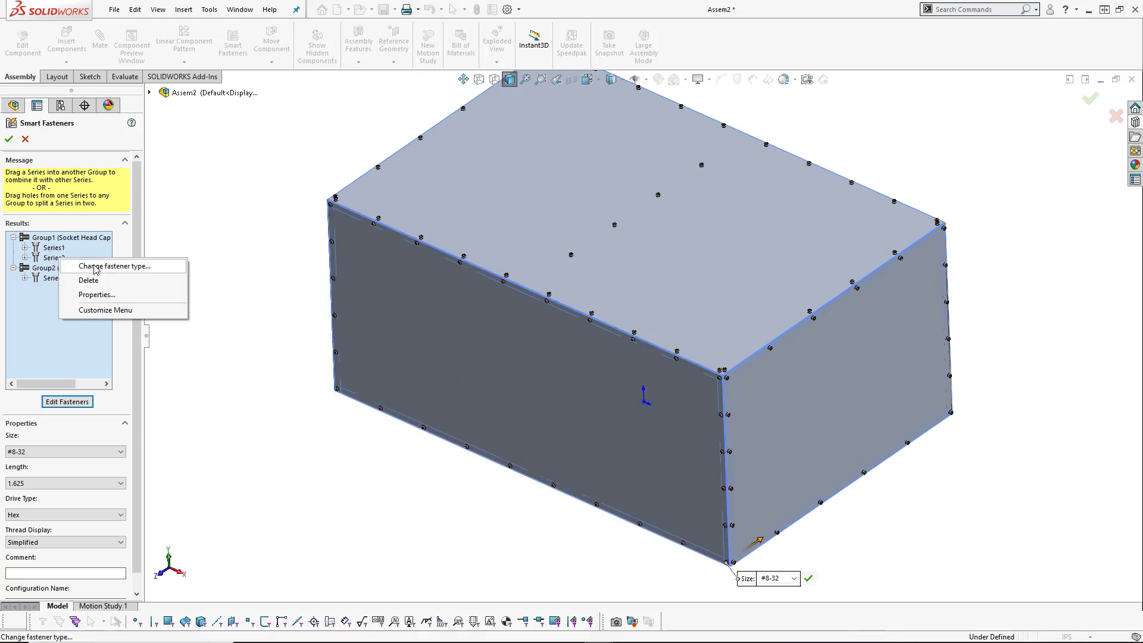
left_click(96, 266)
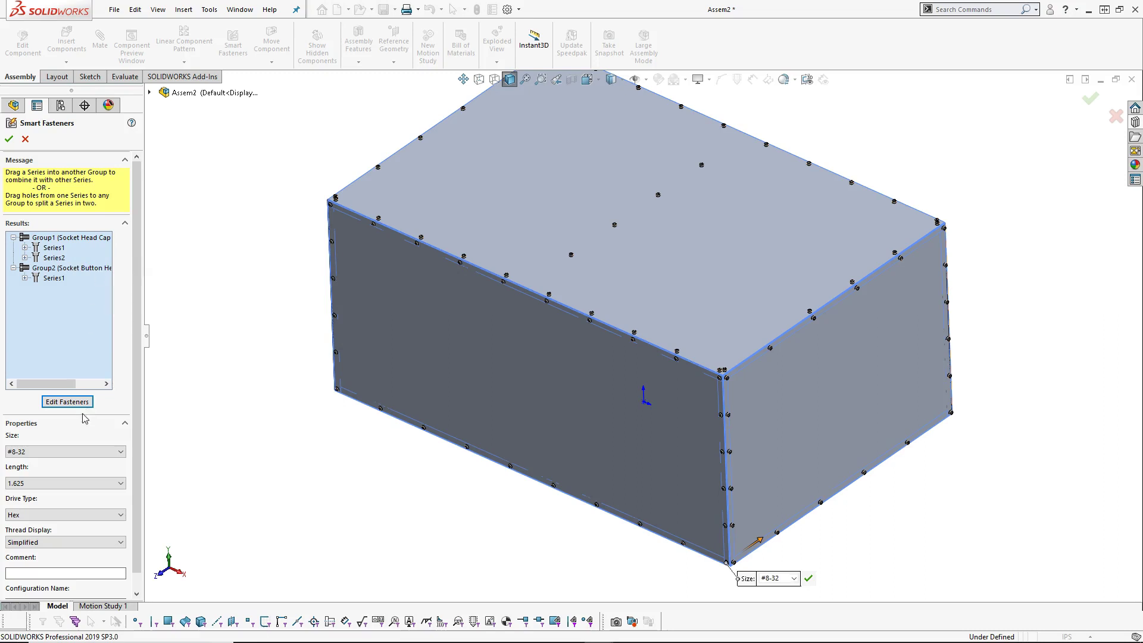
left_click(120, 483)
left_click(54, 279)
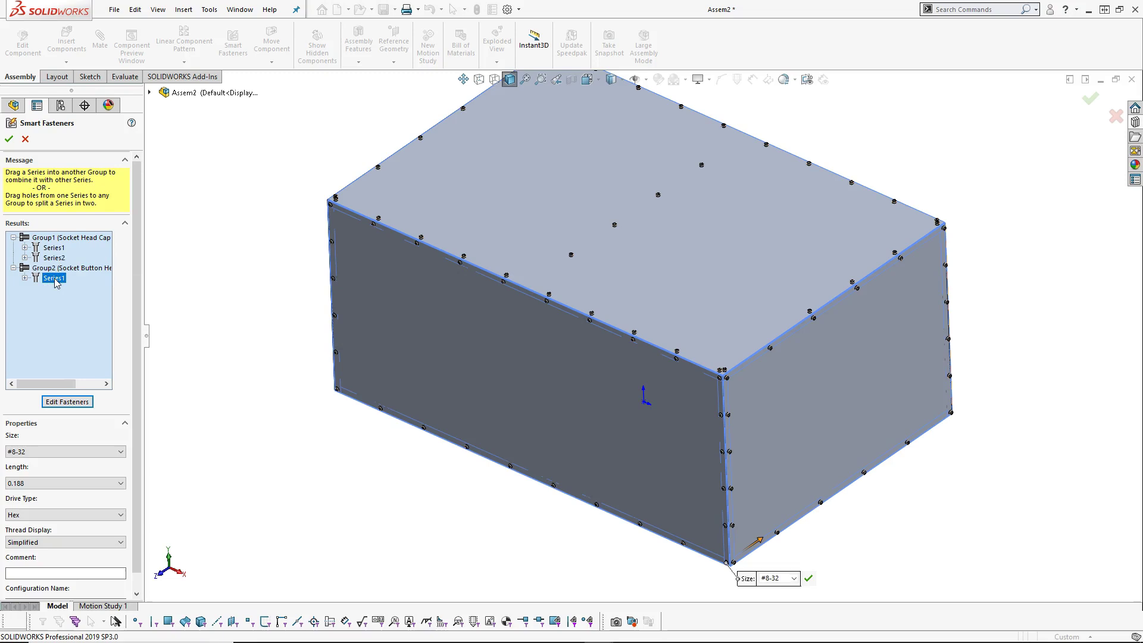
Try to change the fastener type and properties of Series1 in Group1, and cancel Smart Fasteners without saving the modified documents.
left_click(55, 258)
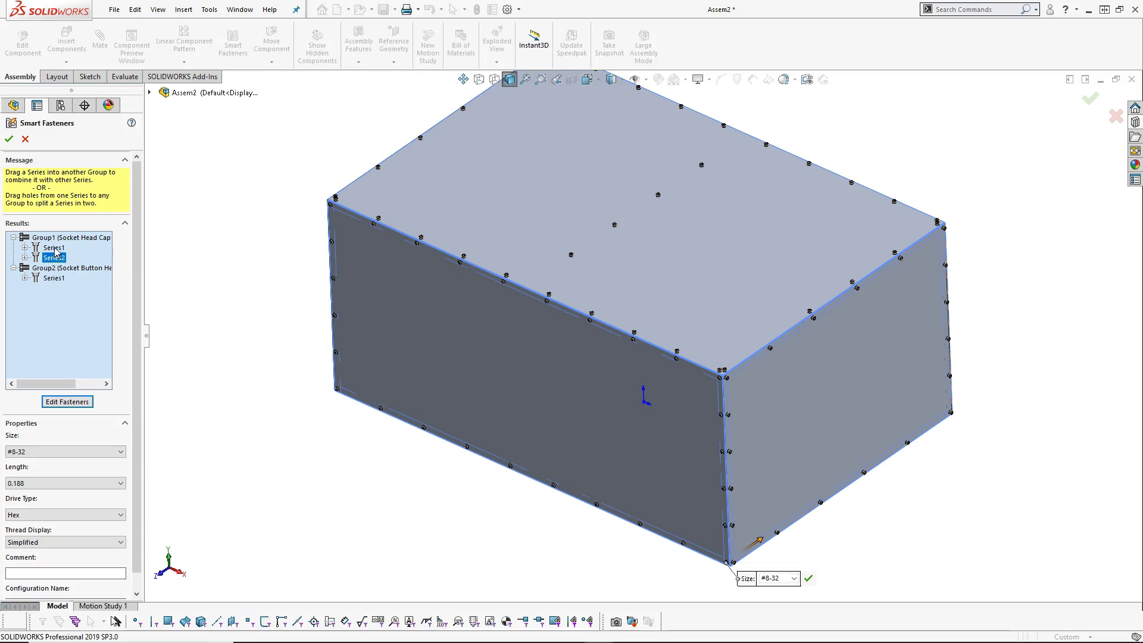
right_click(67, 238)
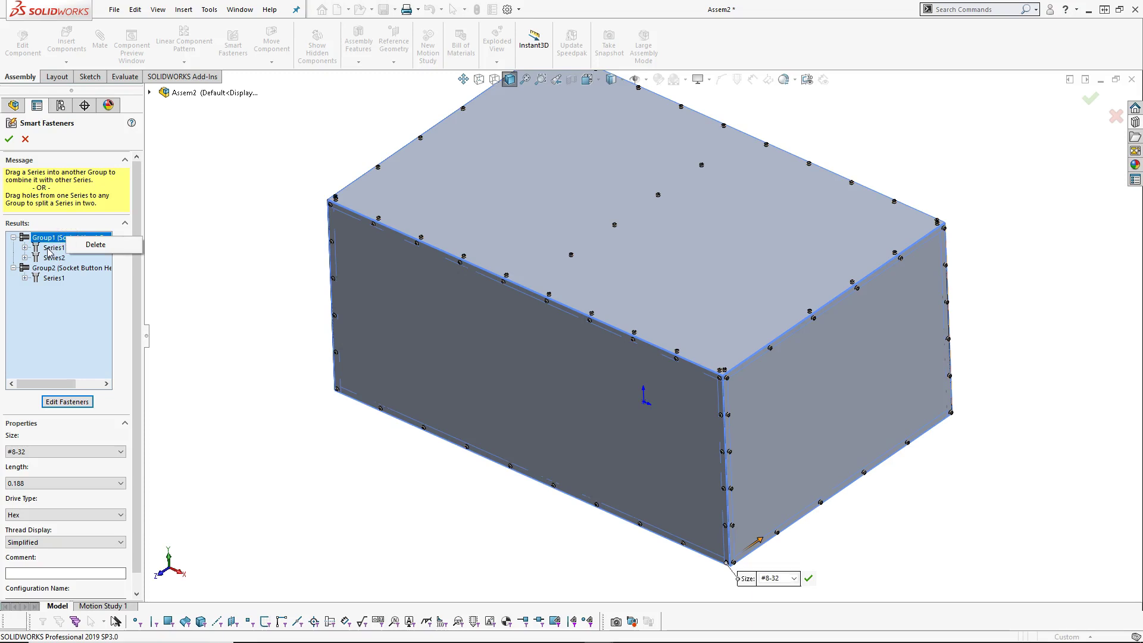
right_click(50, 249)
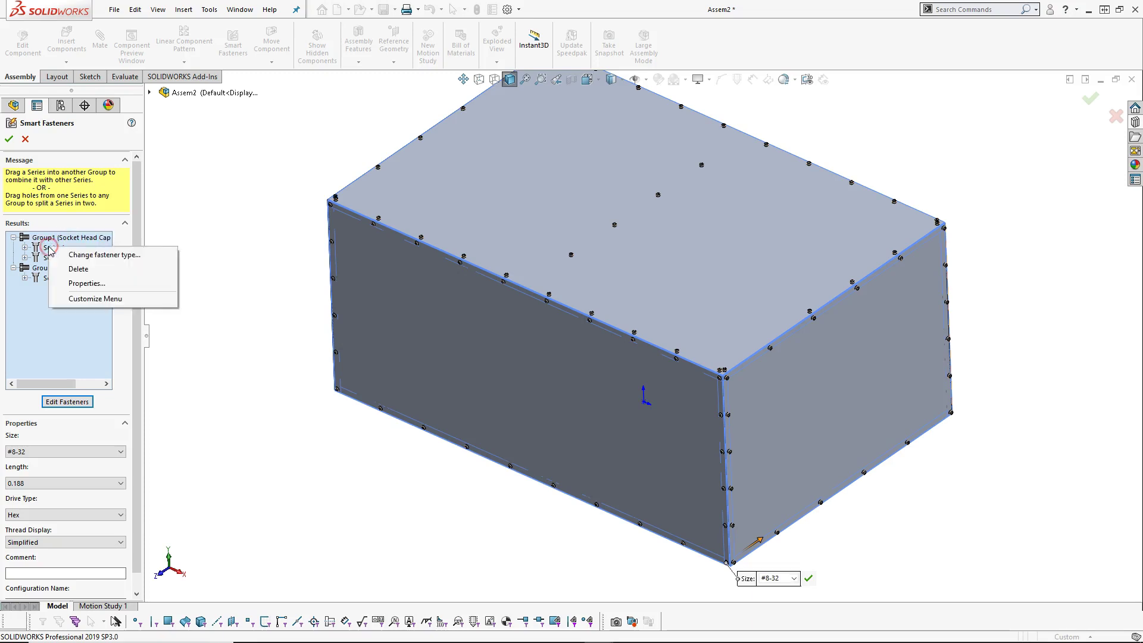
left_click(81, 255)
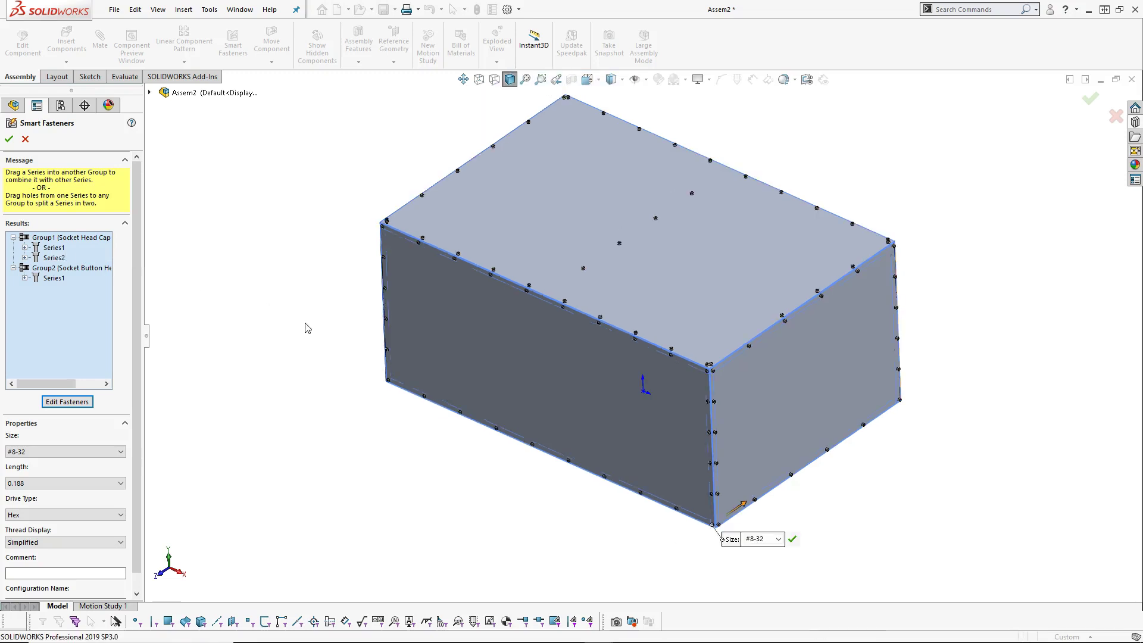
right_click(53, 249)
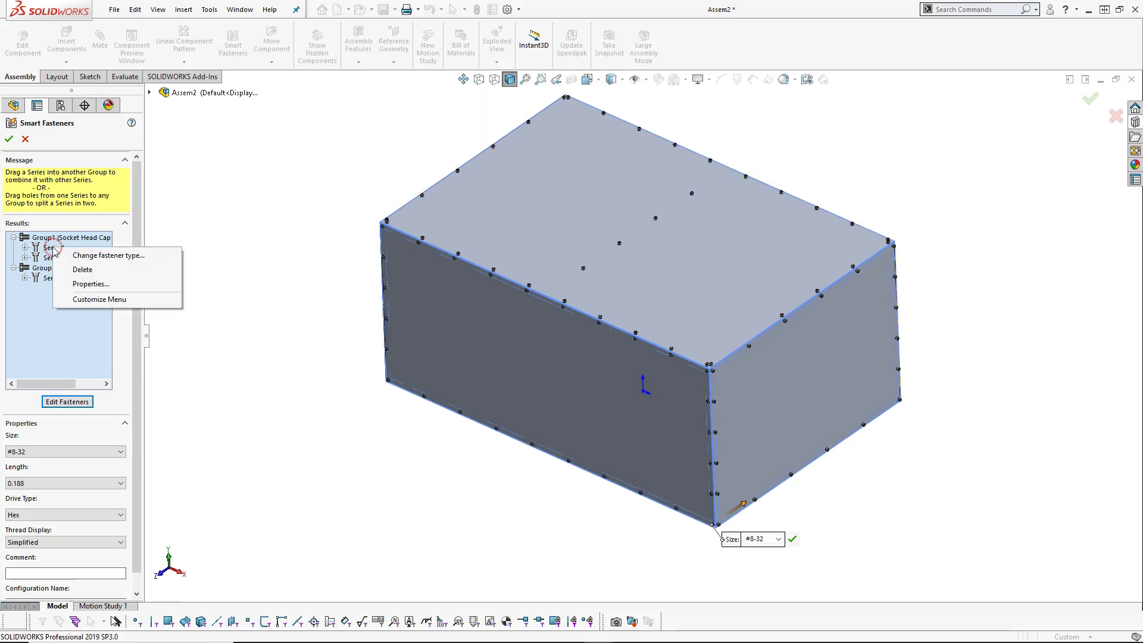
left_click(102, 283)
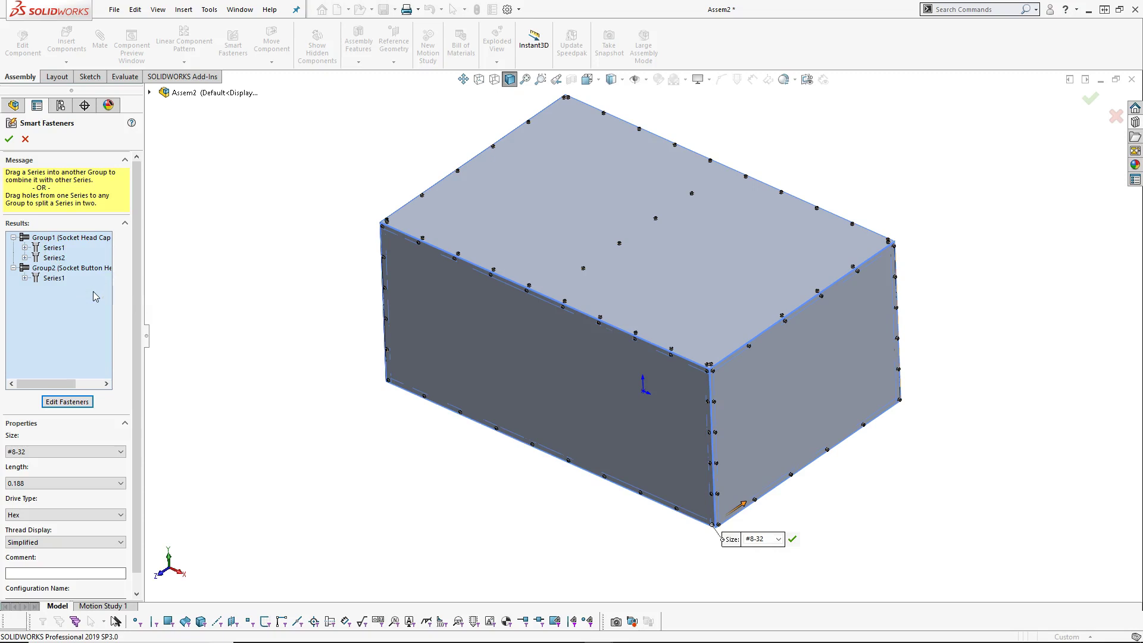
left_click(25, 139)
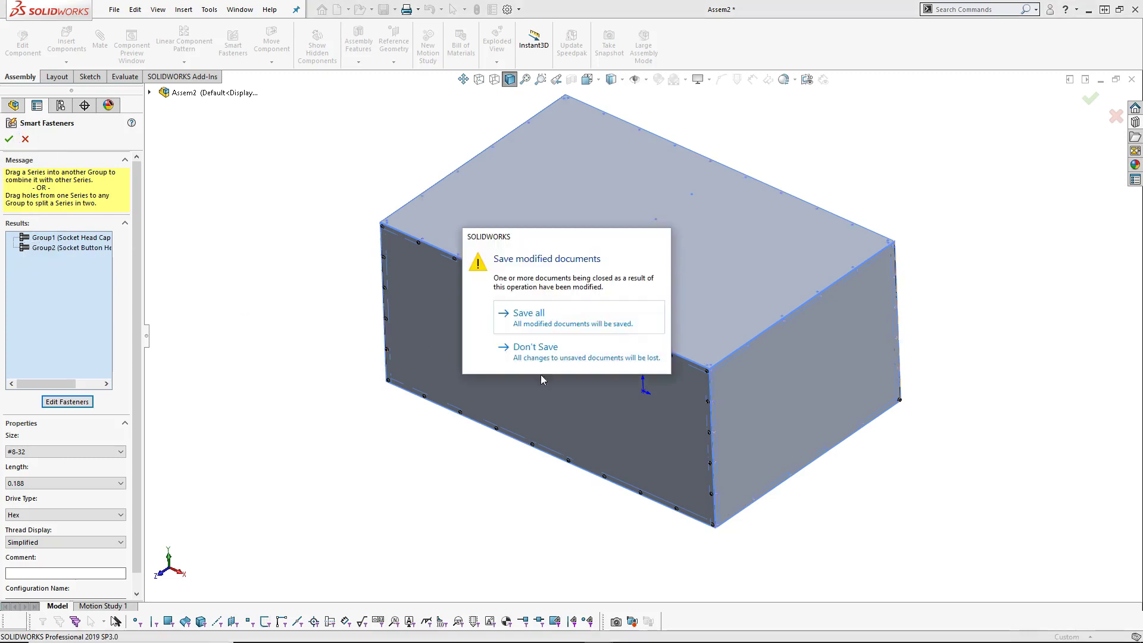
left_click(533, 352)
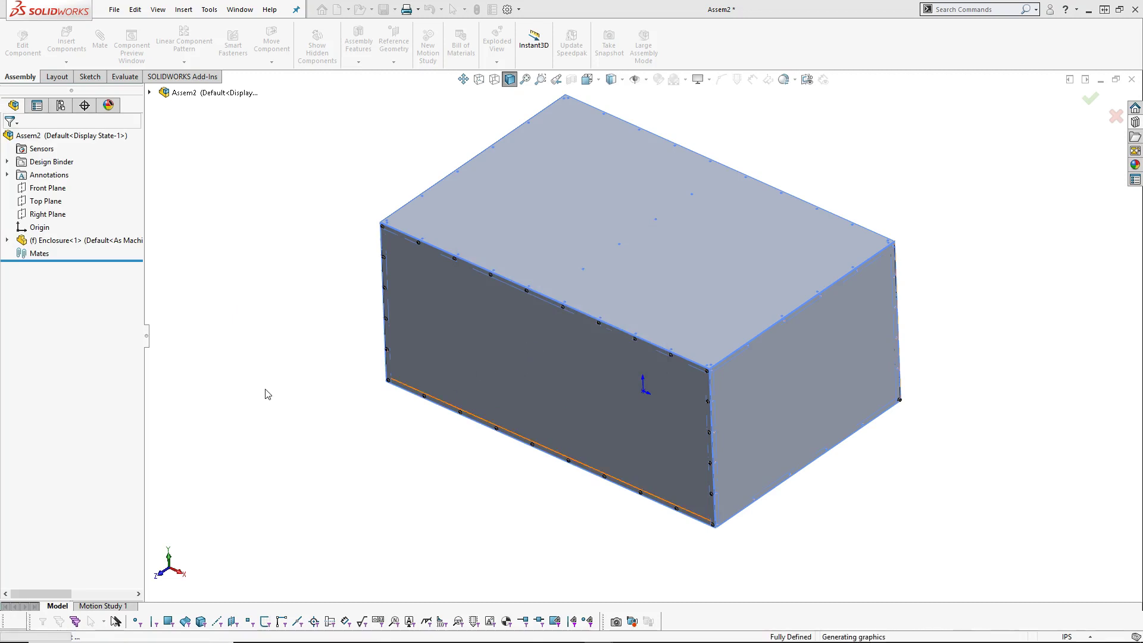
Add Smart Fasteners to the holes of the Enclosure's top sheet metal face only, continuing past the calculation notice.
middle_click_drag(280, 299, 265, 337)
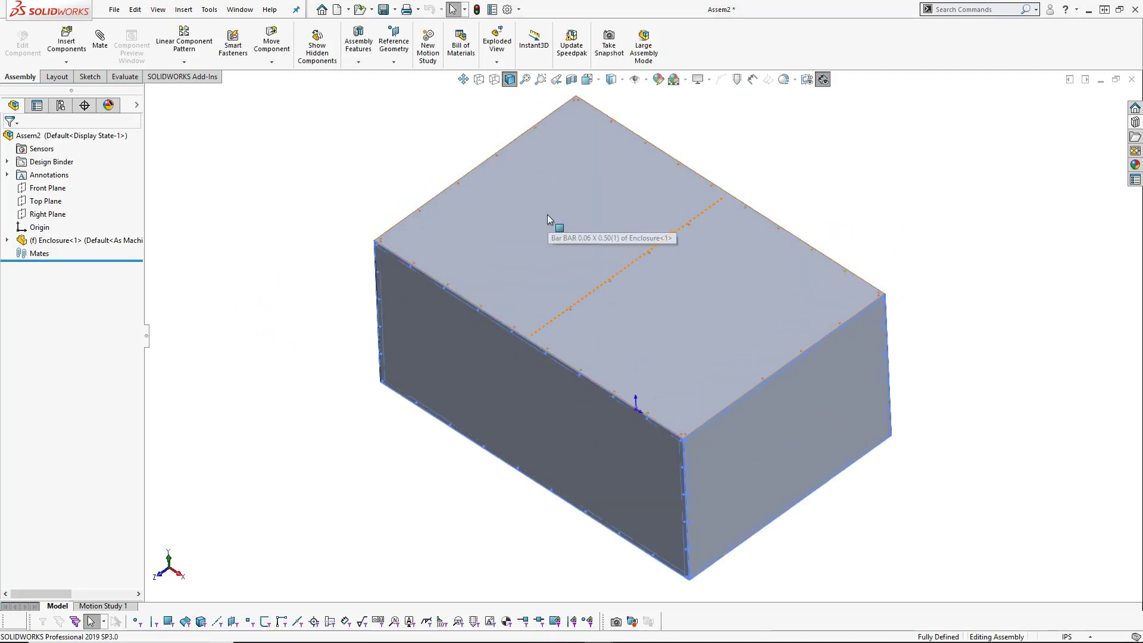
left_click(547, 215)
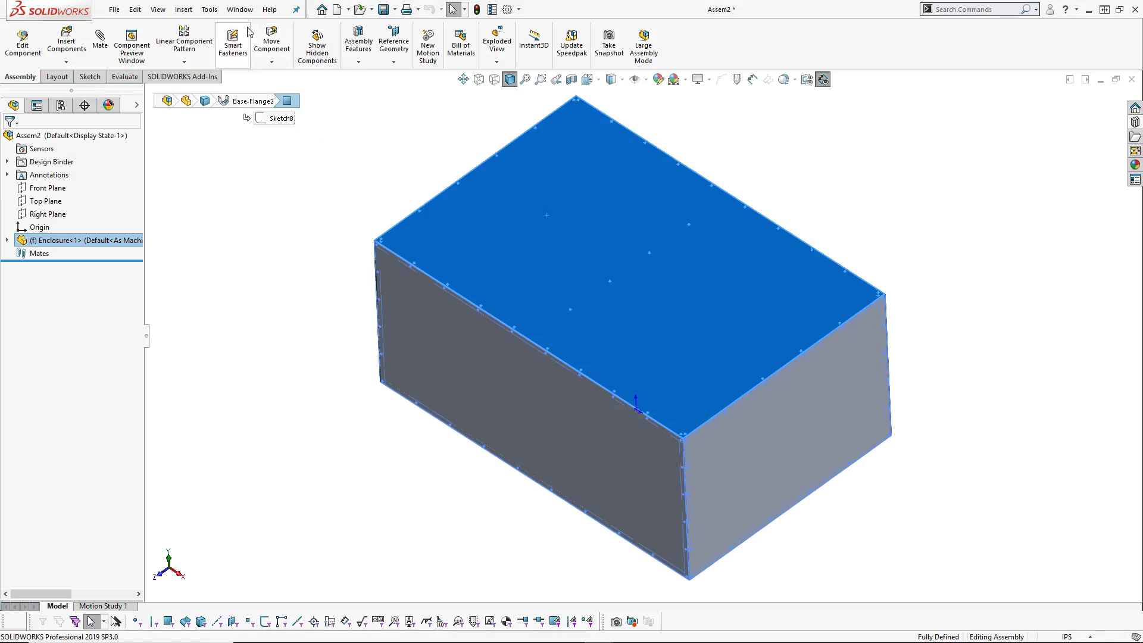
left_click(237, 43)
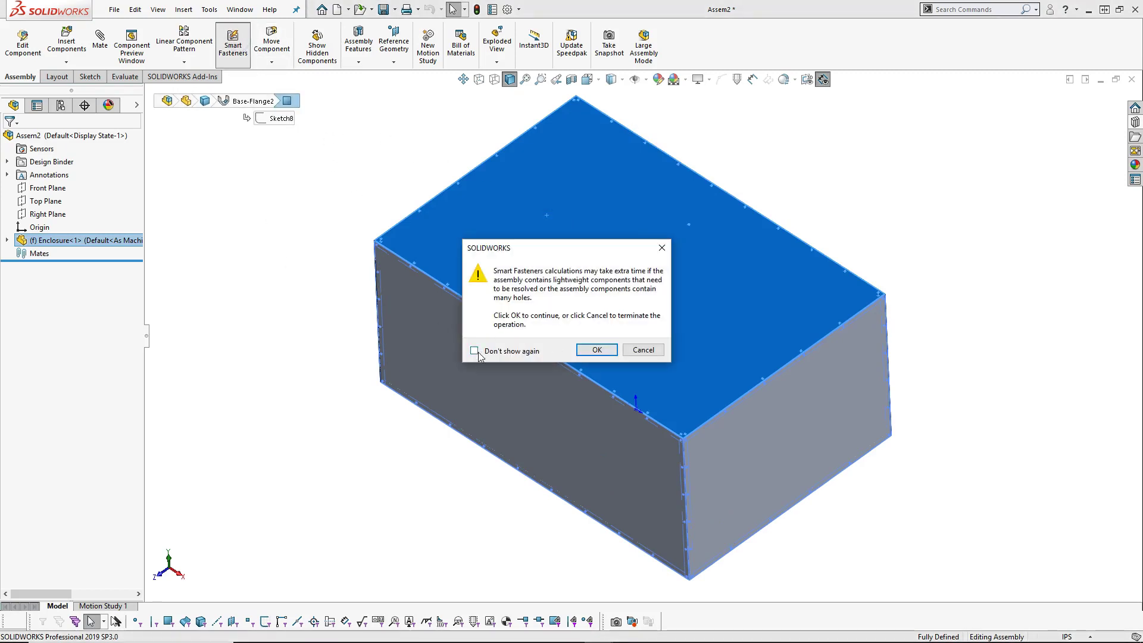
left_click(597, 350)
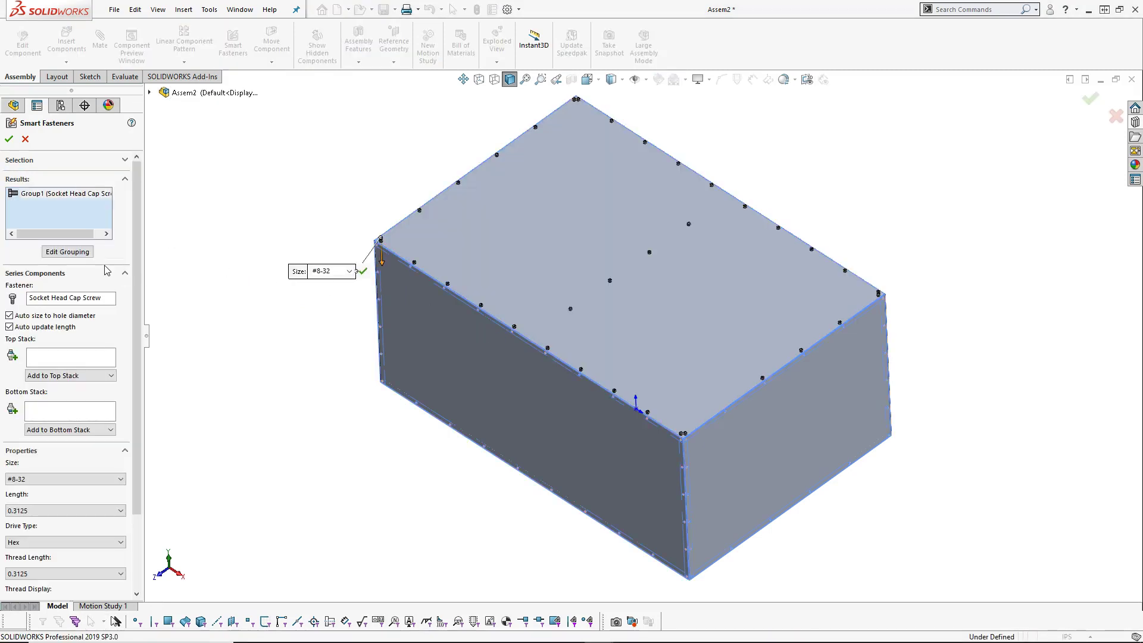
Change the fastener type of Series1 in Group1 on the top face to Socket Button Head Cap Screw and accept the Smart Fasteners.
left_click(69, 252)
left_click(12, 238)
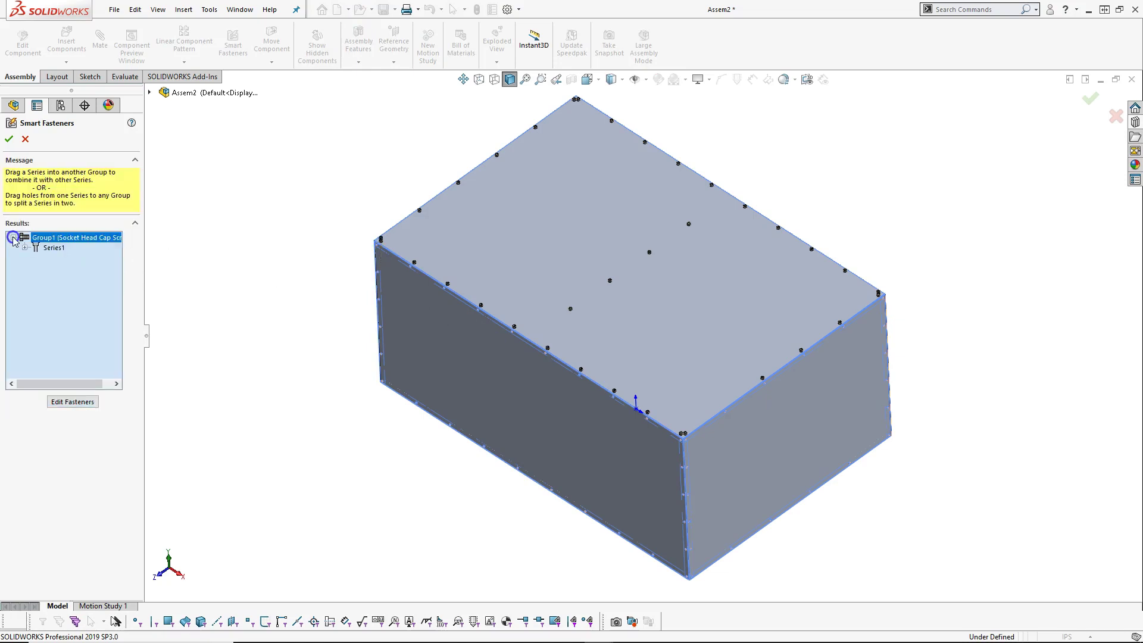
right_click(42, 240)
left_click(77, 254)
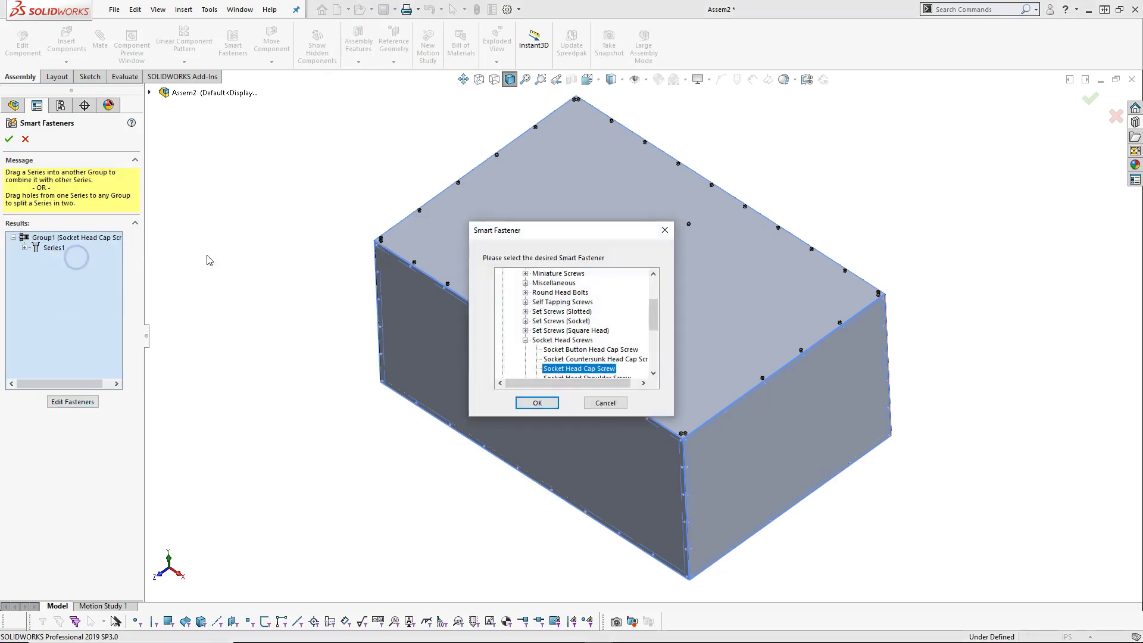
left_click(570, 349)
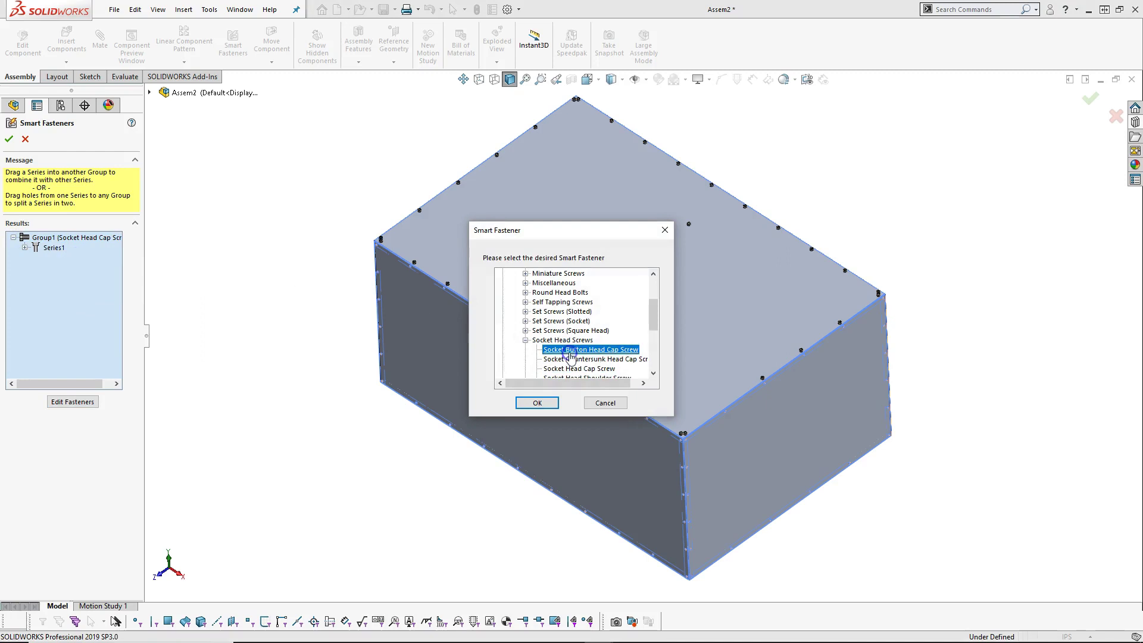
left_click(536, 404)
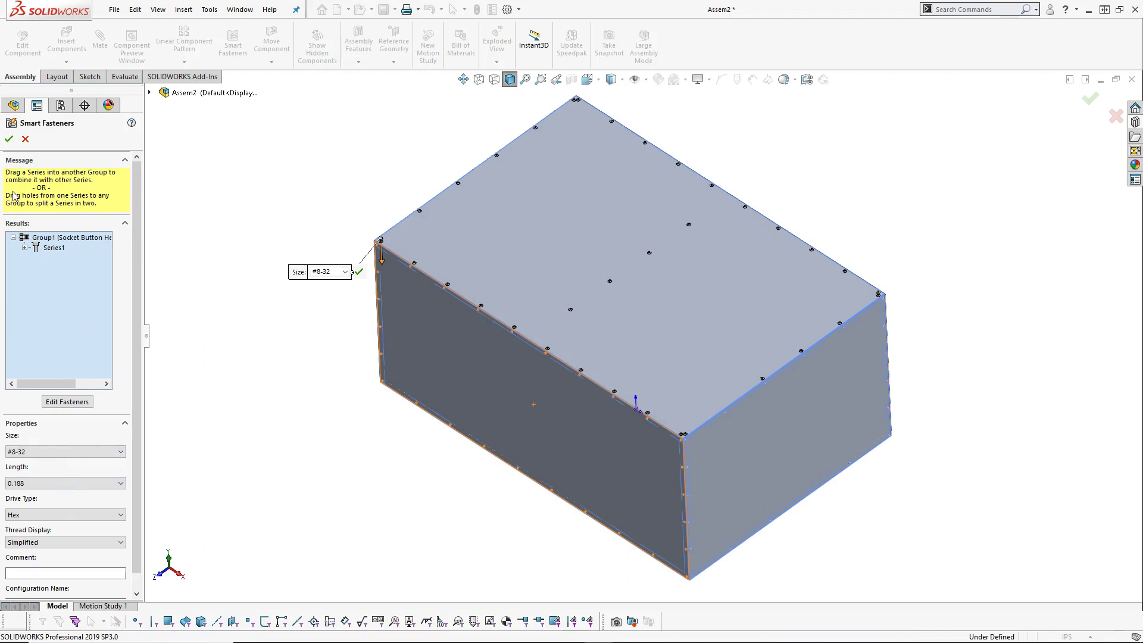
left_click(9, 140)
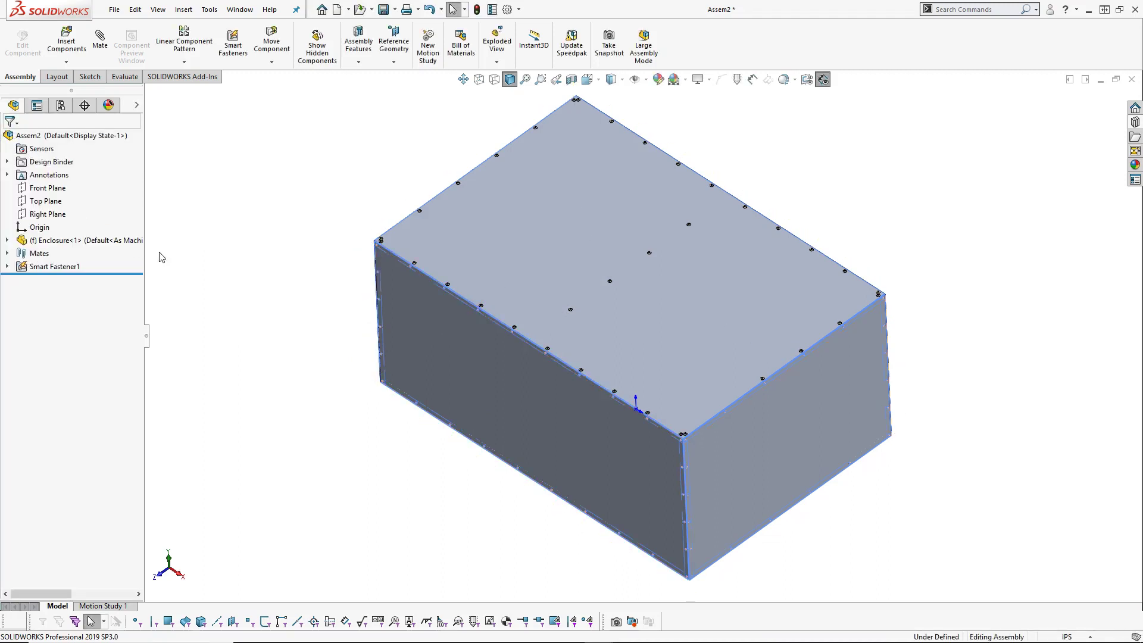
Start another Smart Fasteners operation and populate all remaining holes of the Enclosure with fasteners.
left_click(233, 45)
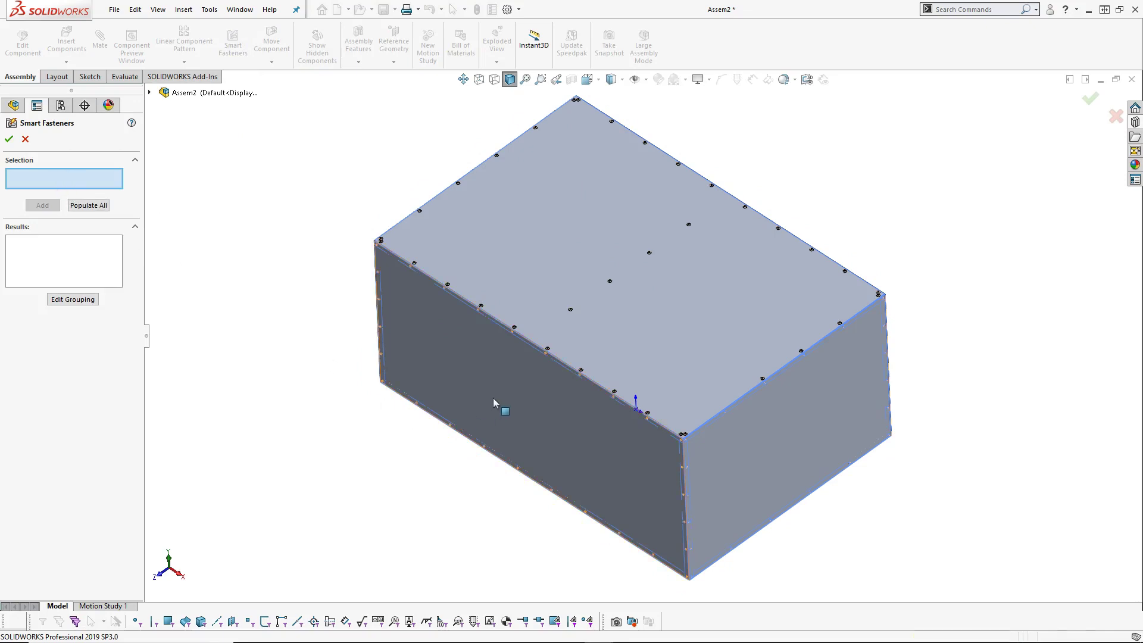
left_click(474, 396)
left_click(89, 206)
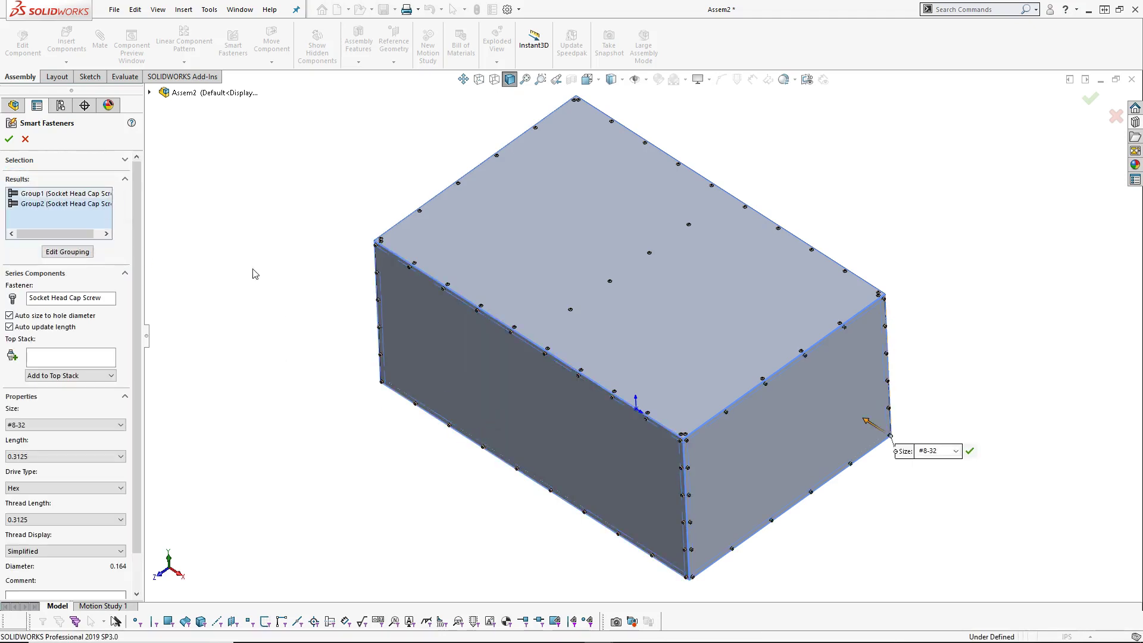
Edit the fastener grouping and change the type of Series1 in Group1 to Socket Button Head Cap Screw.
left_click(68, 251)
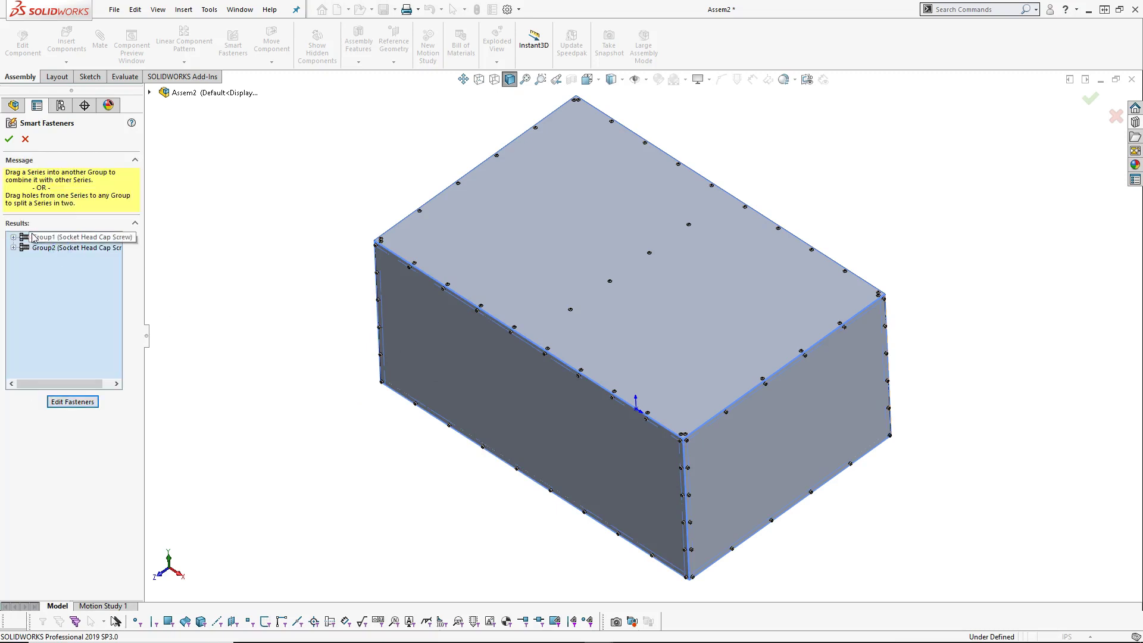
left_click(14, 237)
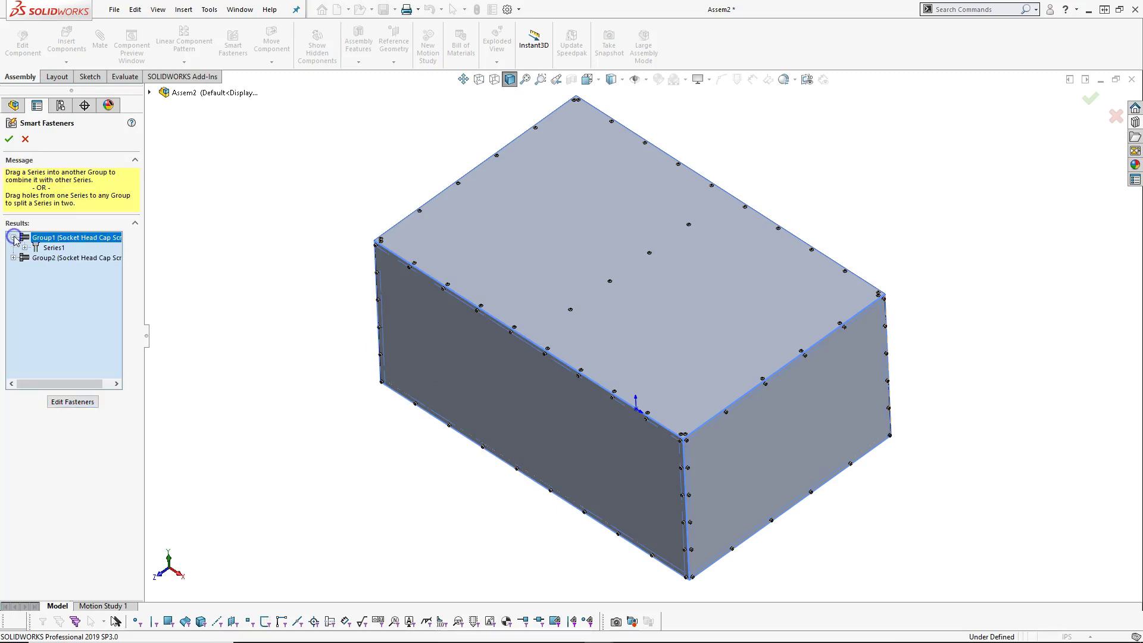
right_click(53, 249)
left_click(79, 259)
left_click(553, 350)
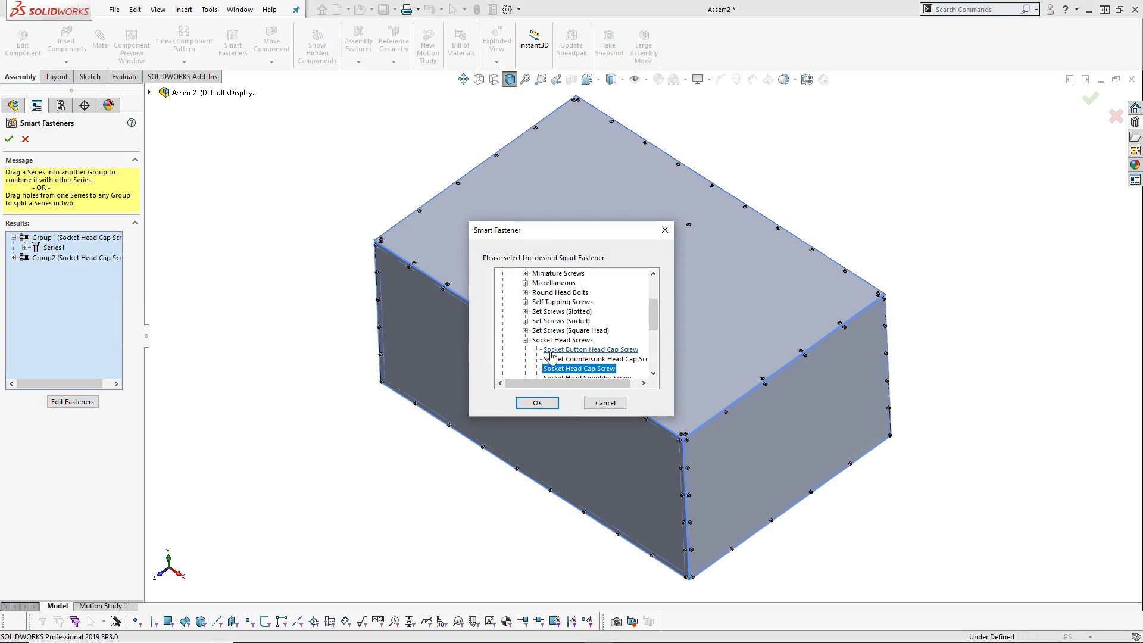
left_click(537, 403)
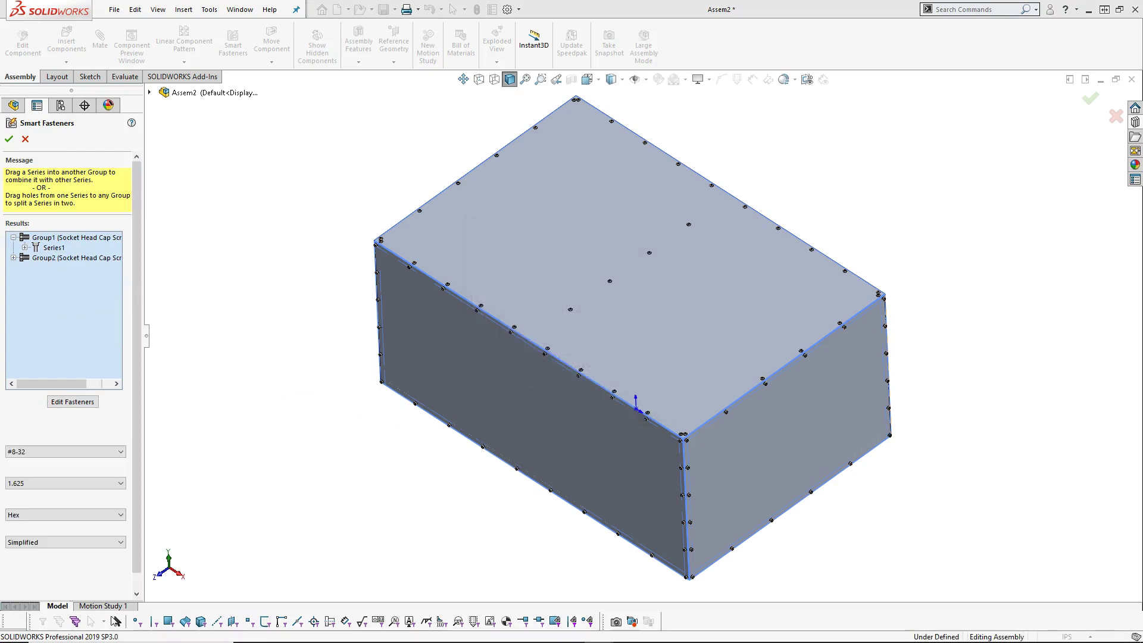
Change the type of Series1 in Group2 to Socket Button Head Cap Screw and accept the Smart Fasteners.
left_click(13, 258)
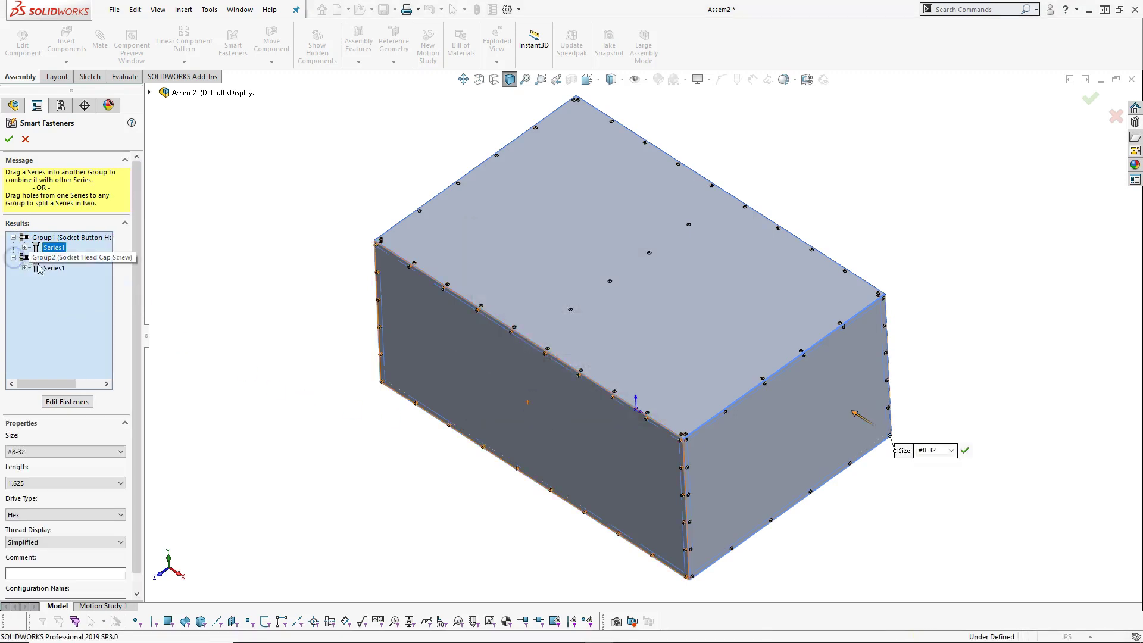
right_click(44, 269)
left_click(89, 275)
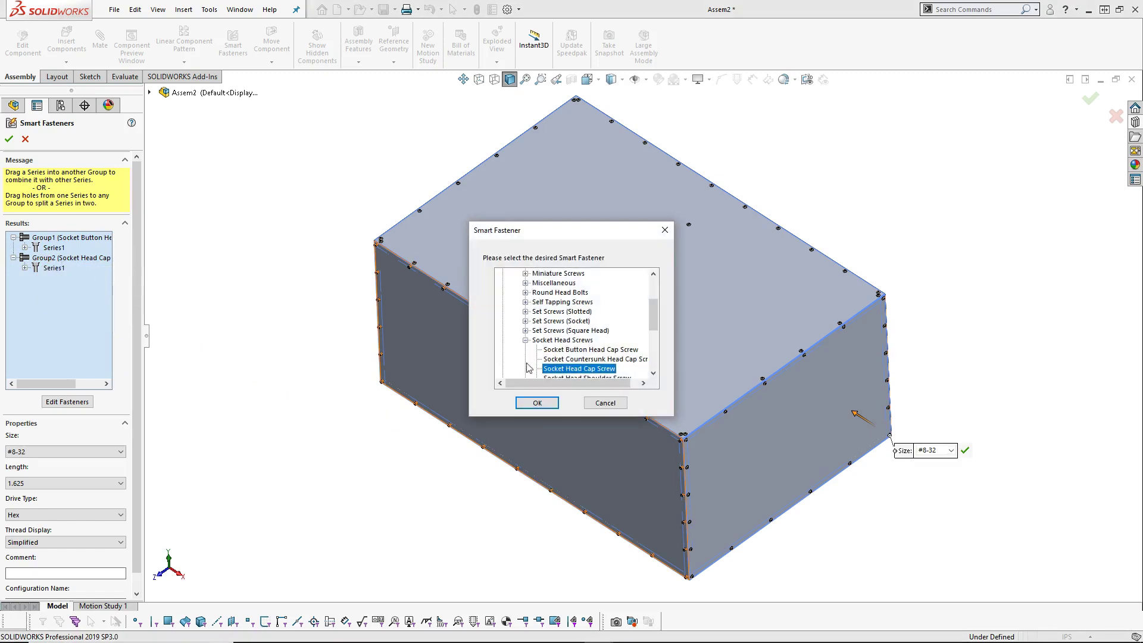
left_click(572, 349)
left_click(537, 403)
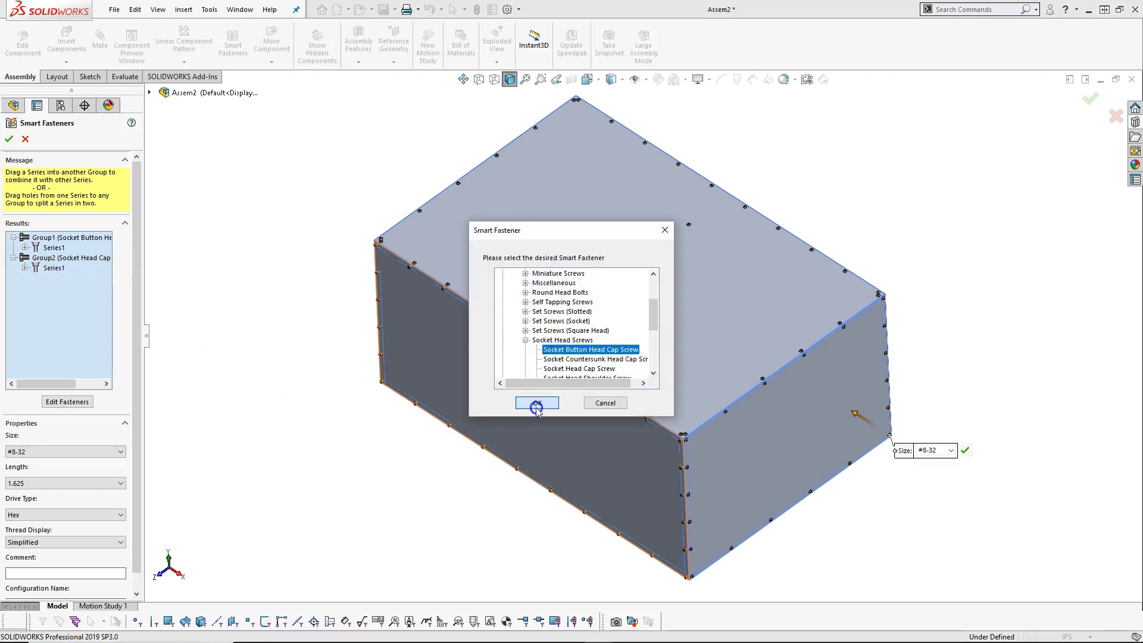
left_click(9, 139)
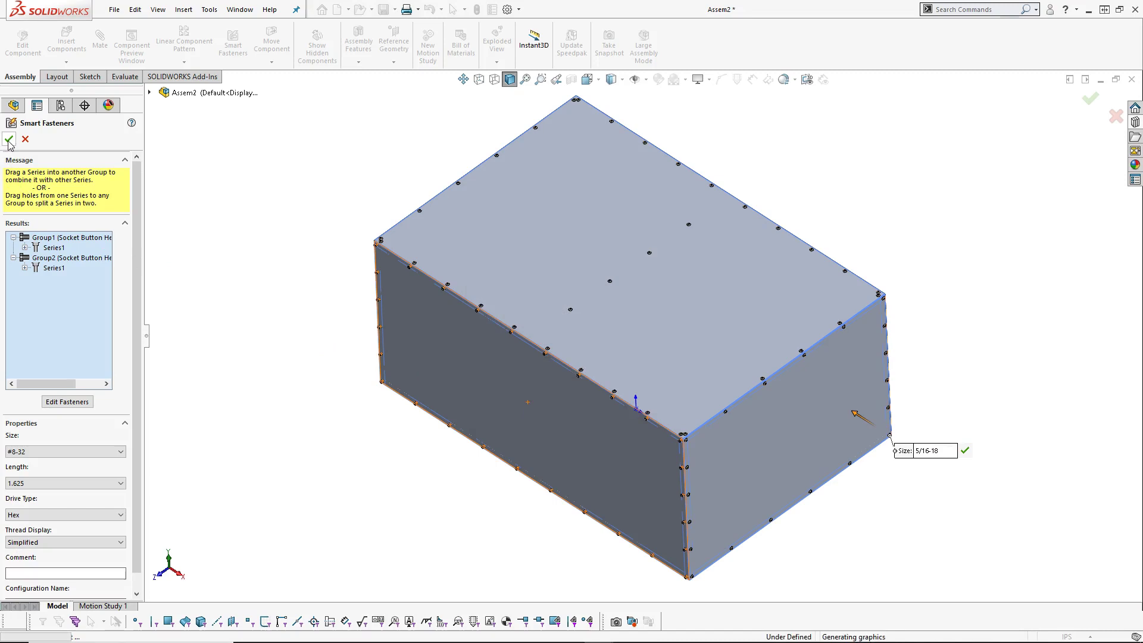
middle_click_drag(312, 298, 73, 253)
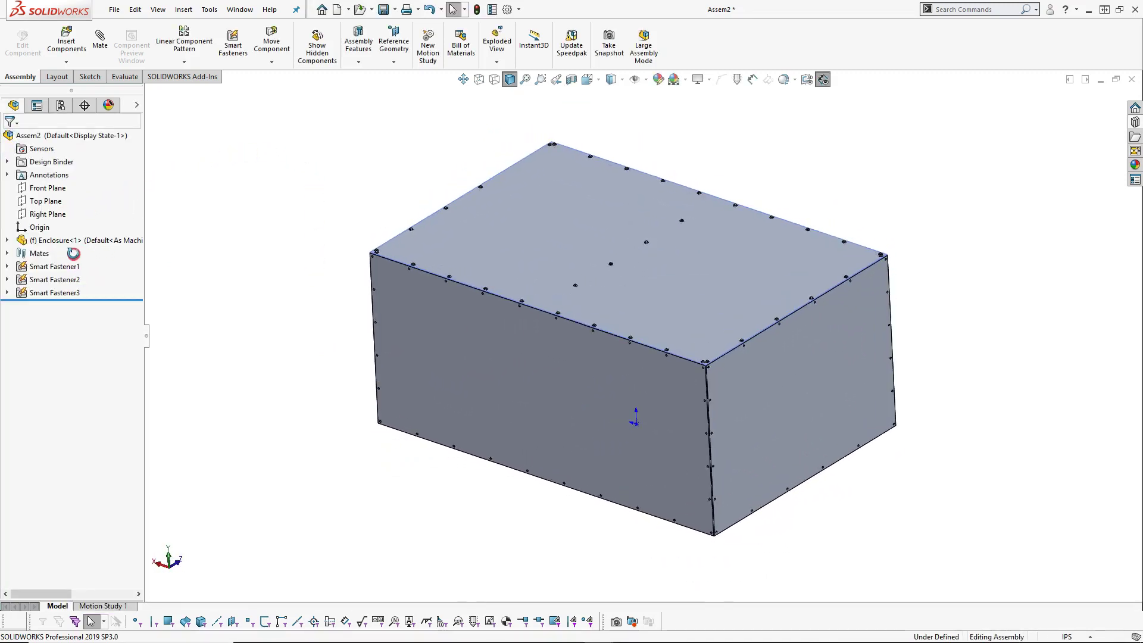
scroll(589, 503, "down", 2)
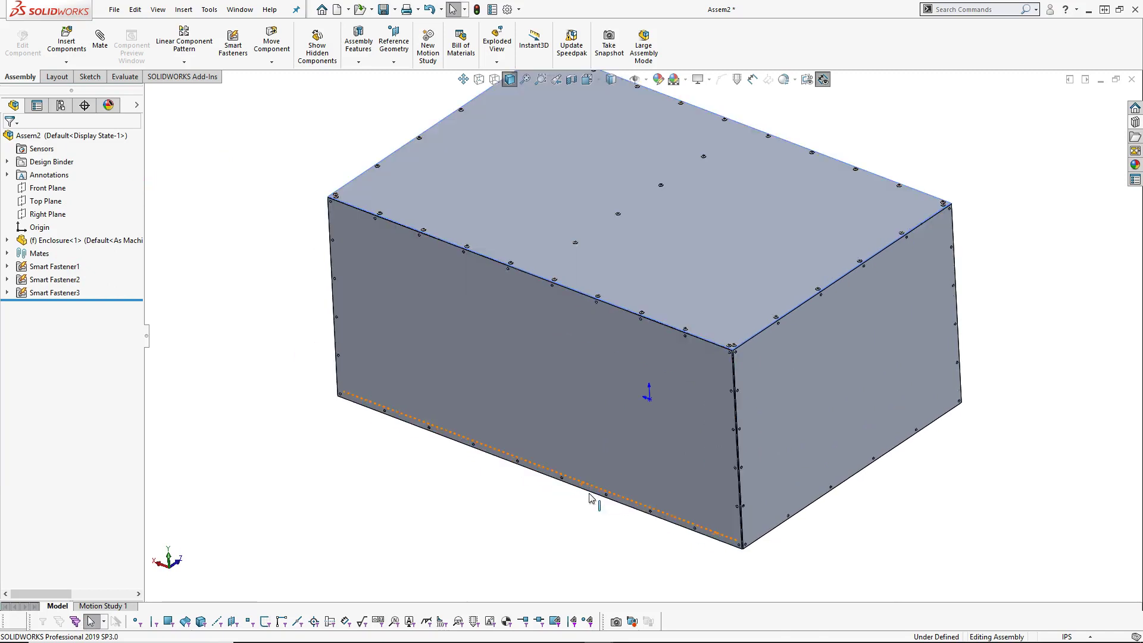
left_click(403, 253)
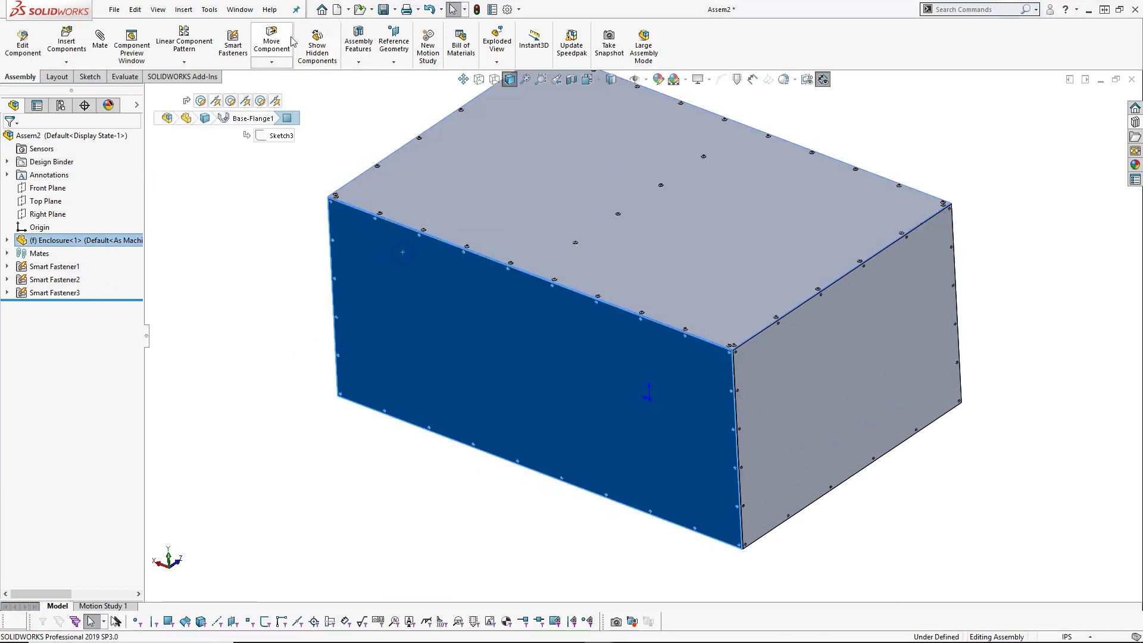
left_click(234, 44)
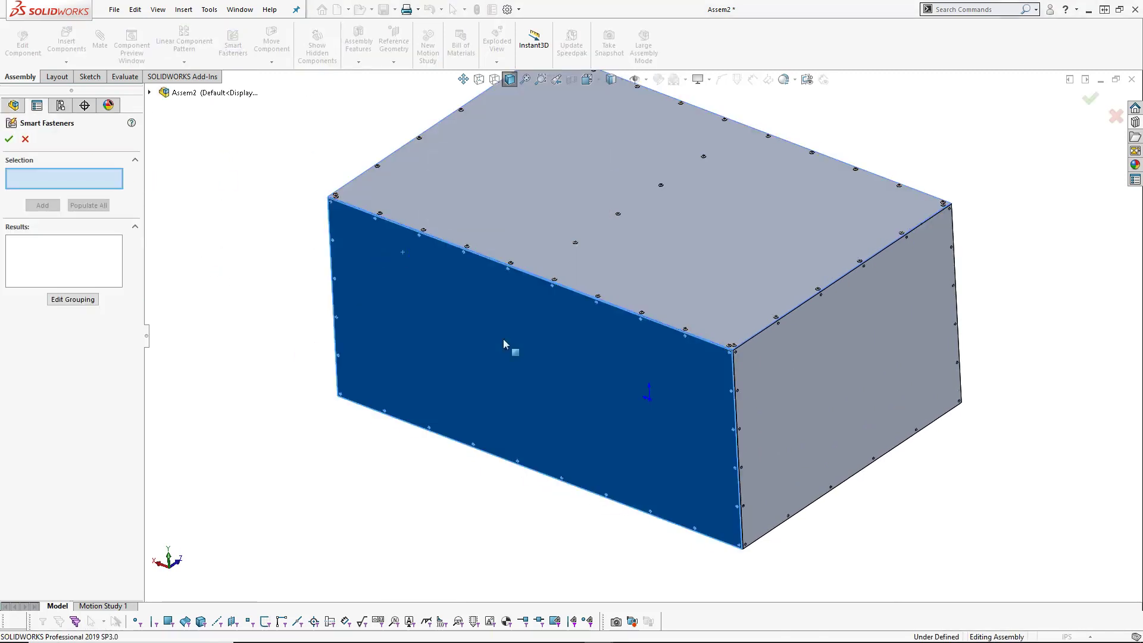
left_click(802, 422)
left_click(676, 424)
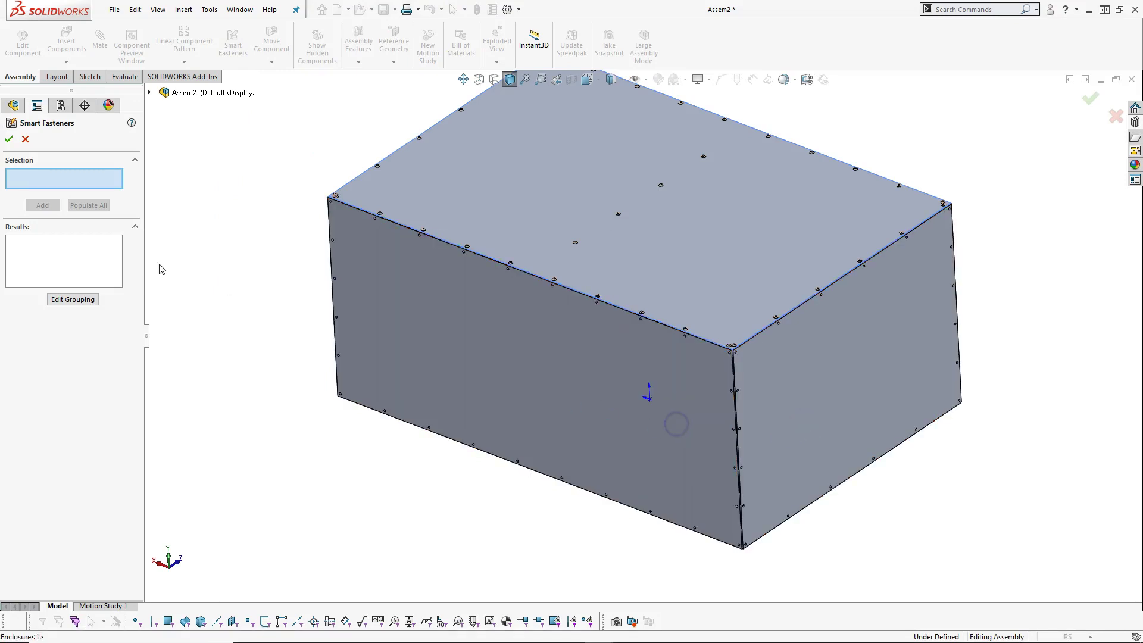
left_click(25, 140)
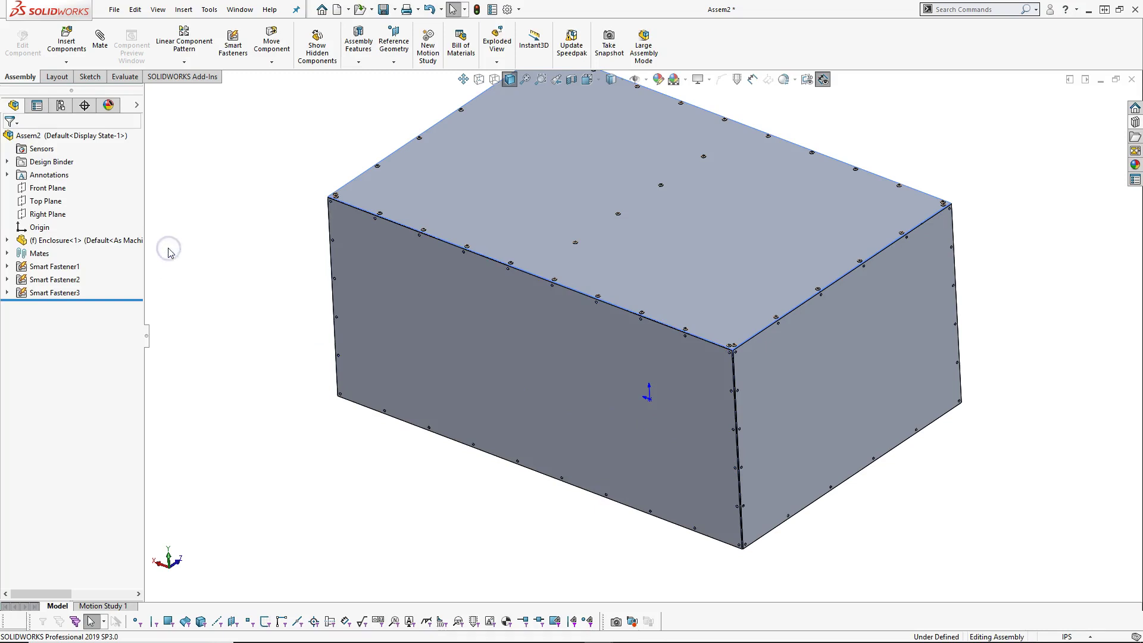
Save the assembly as "Enclosure Assy" in the Enclosure folder.
key("ctrl+s")
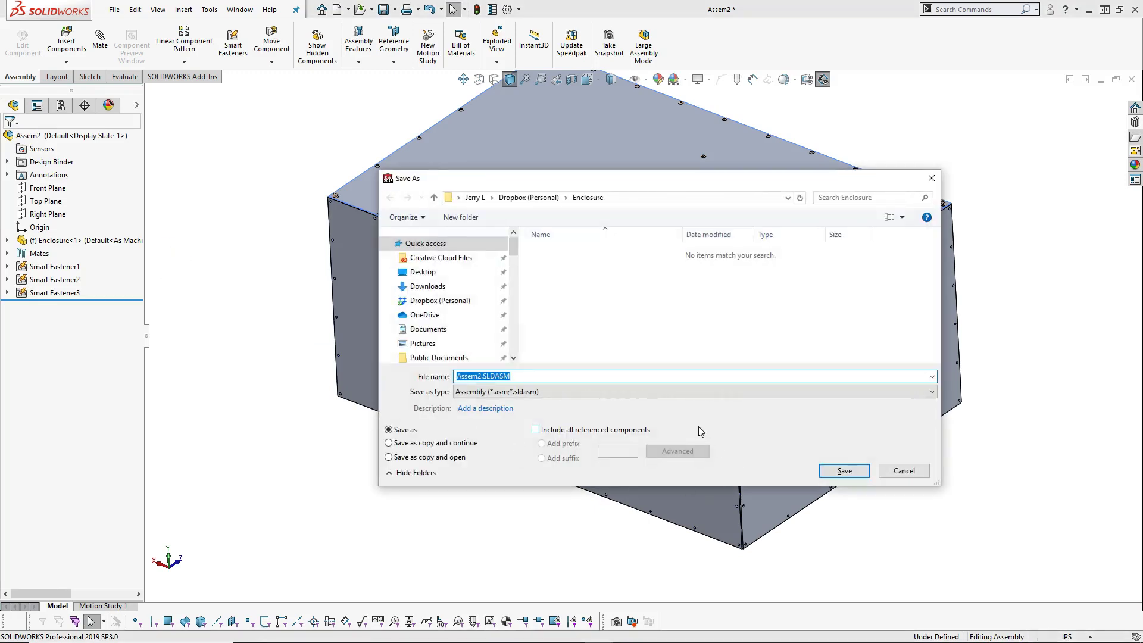
type("E")
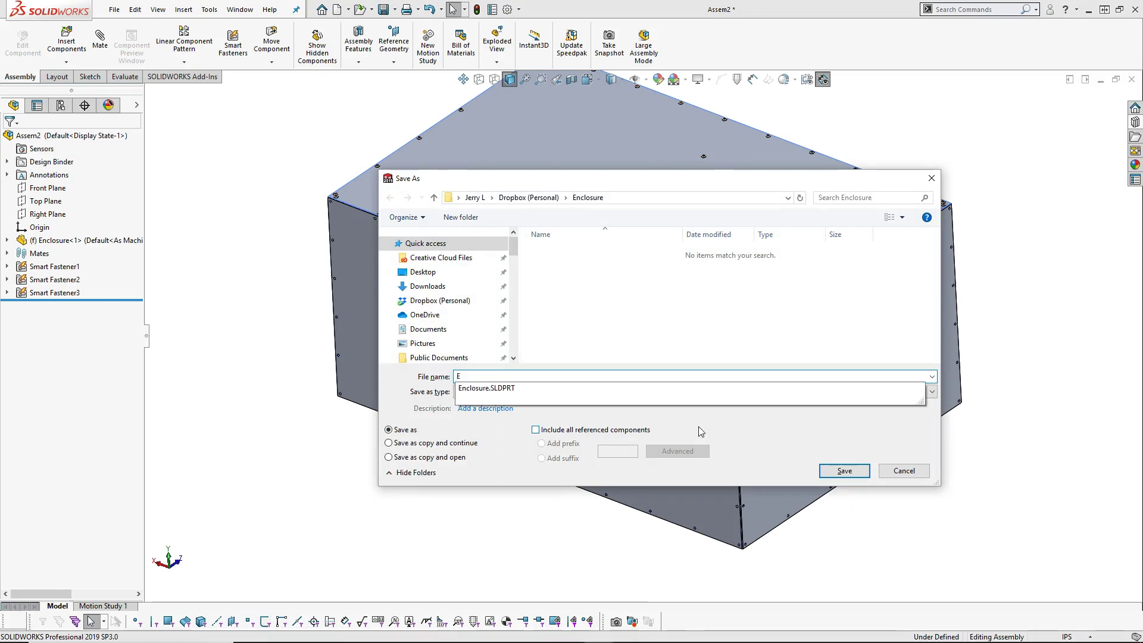
type("nclosure Assy")
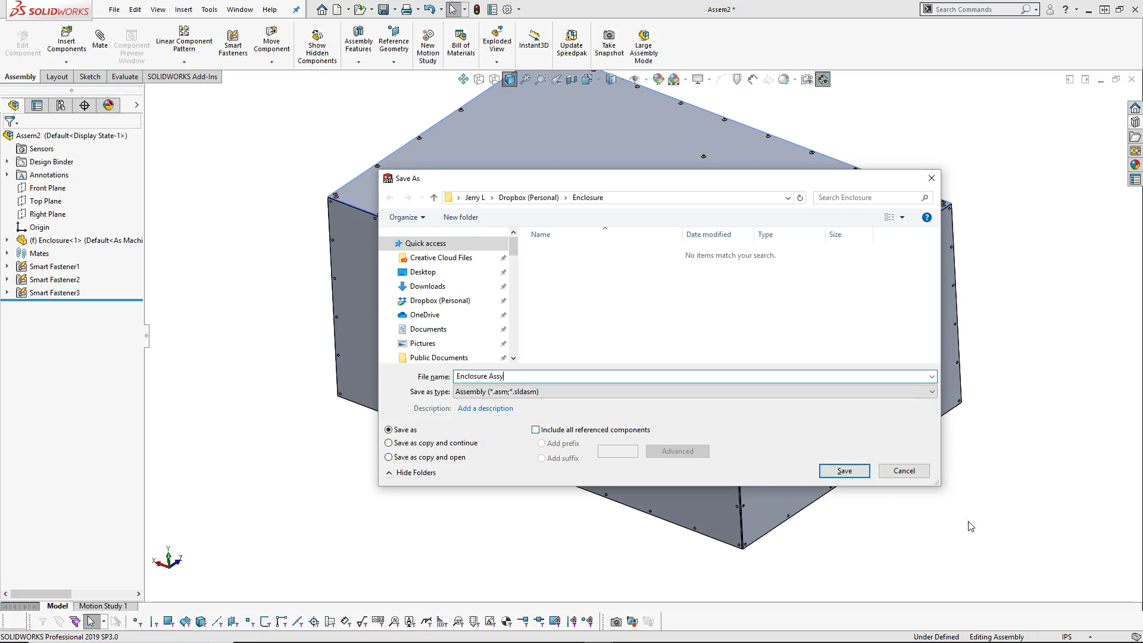
left_click(851, 466)
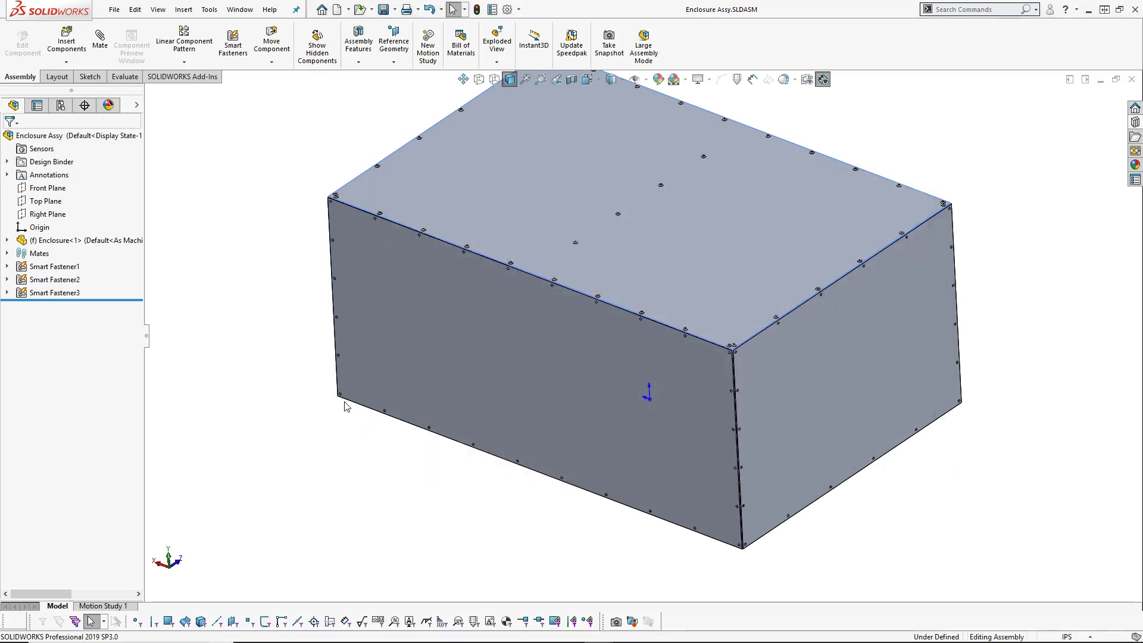
Check in the add-ins list whether SOLIDWORKS Toolbox Library and Toolbox Utilities are loaded, keeping the settings.
scroll(344, 401, "down", 5)
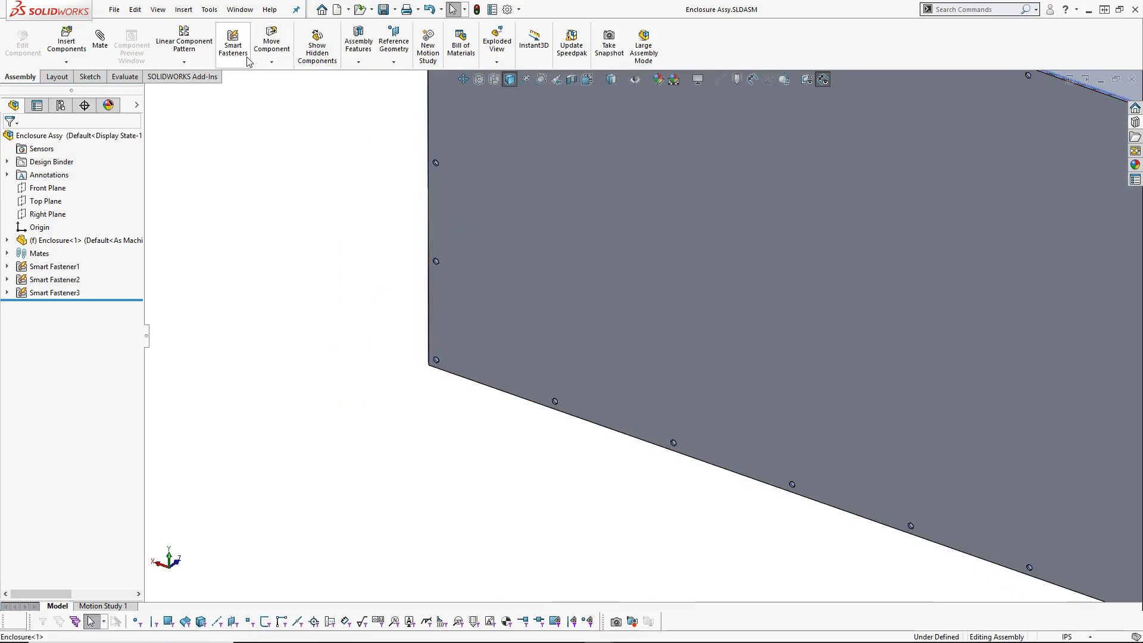
left_click(204, 78)
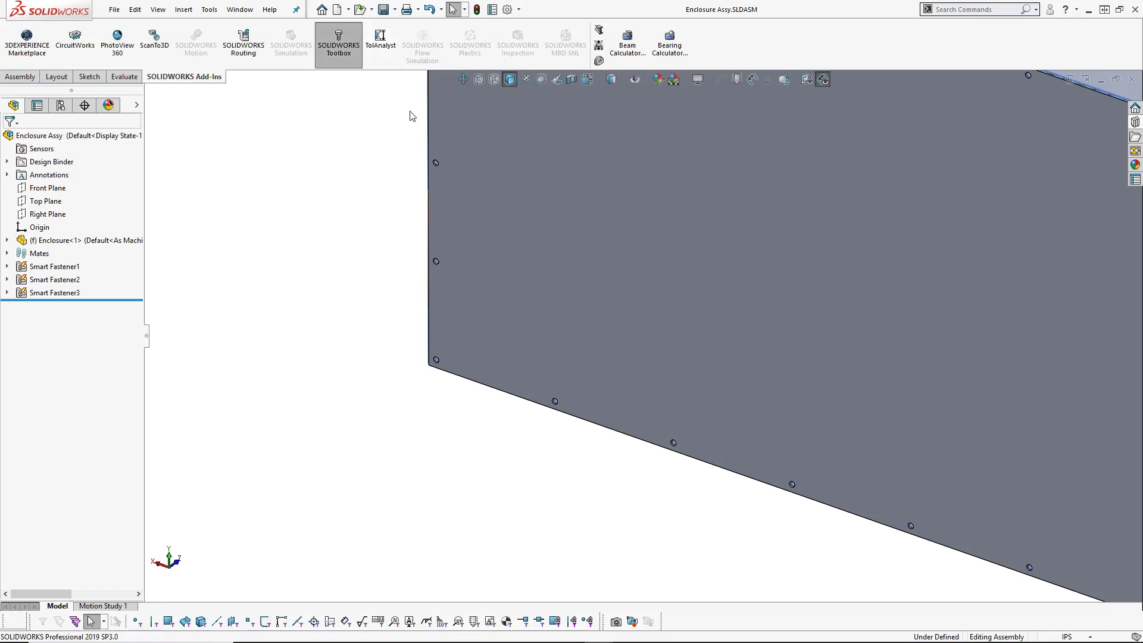
left_click(19, 76)
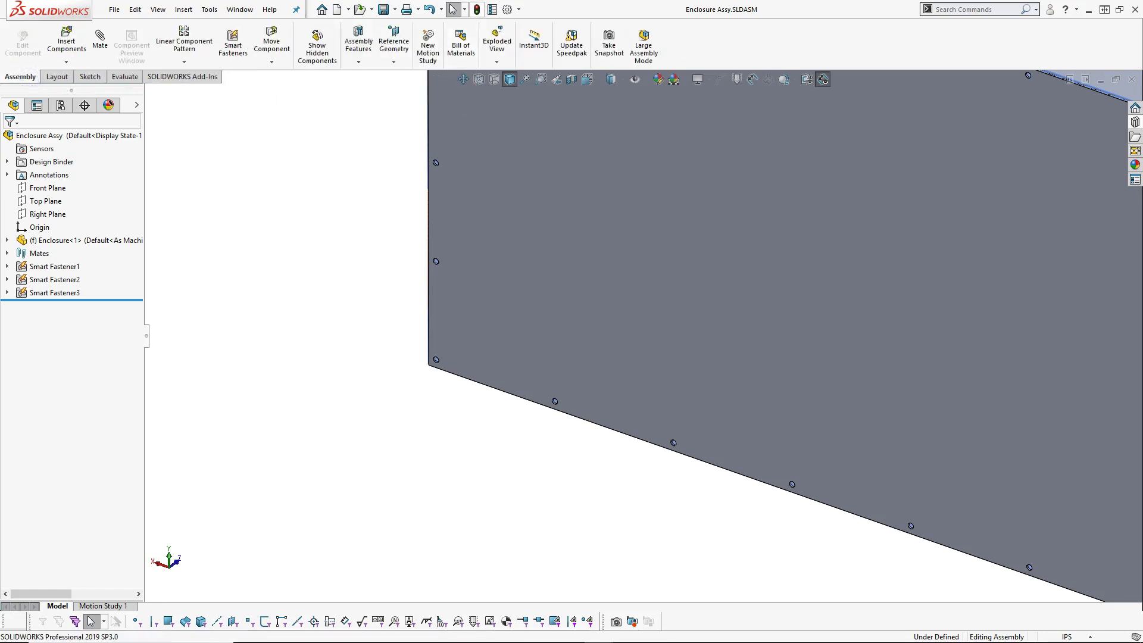
left_click(518, 9)
left_click(525, 54)
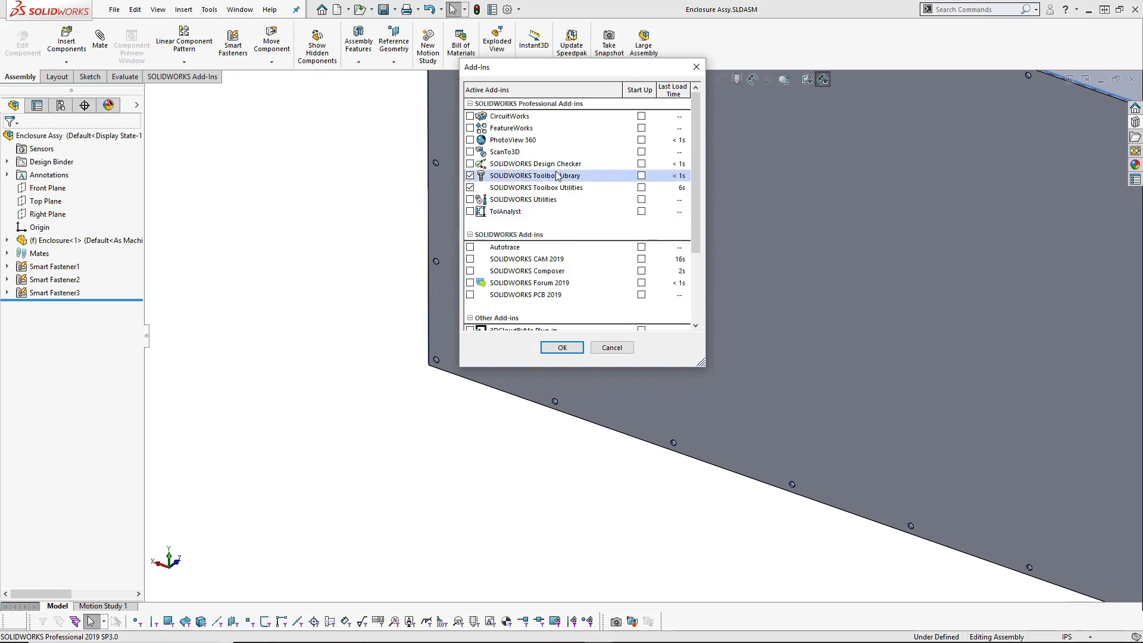
left_click(562, 347)
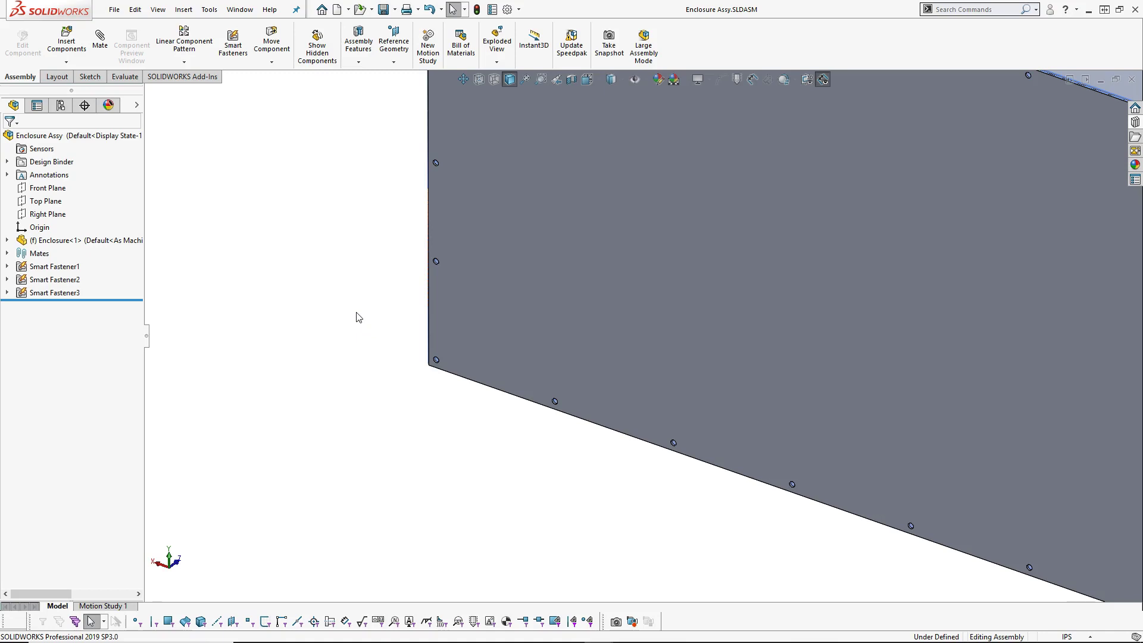
Browse the Design Library's Toolbox from ANSI Inch through Bolts and Screws to the Socket Head Screws folder.
scroll(380, 316, "down", 5)
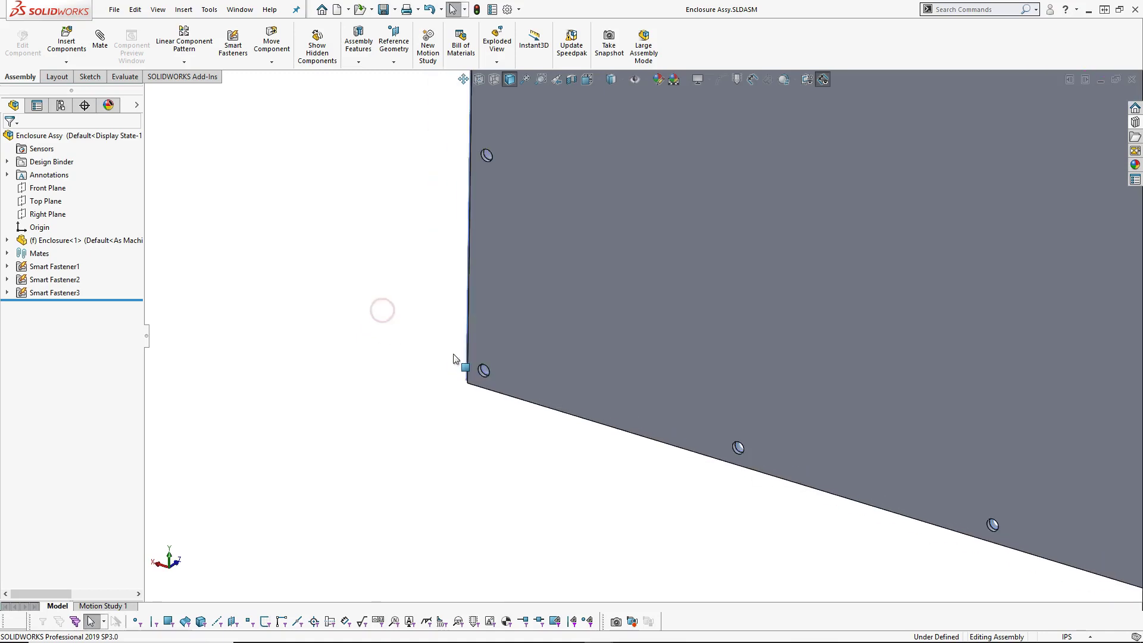
scroll(544, 373, "down", 1)
middle_click_drag(545, 373, 552, 361)
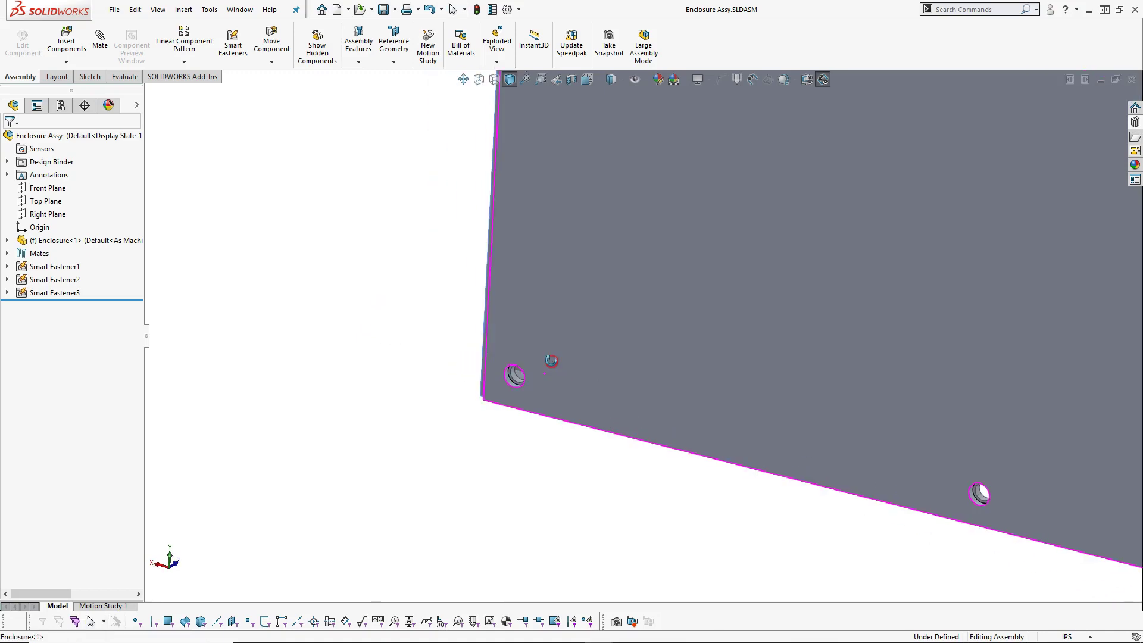
left_click(1136, 136)
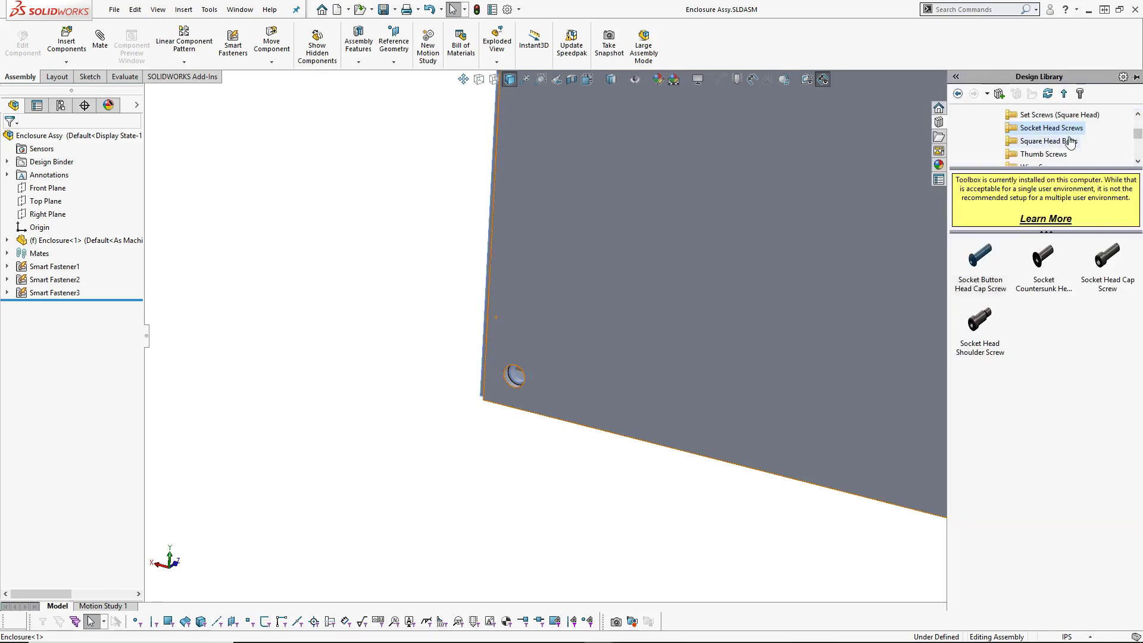
left_click_drag(1137, 135, 1138, 127)
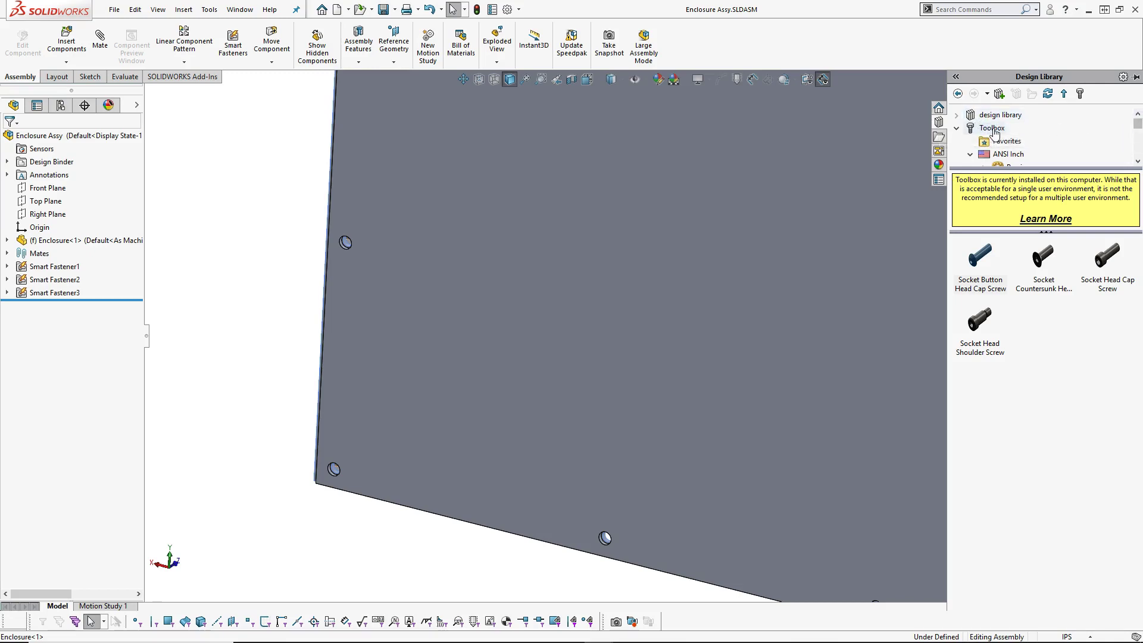
left_click(1137, 162)
left_click(1138, 162)
left_click(1138, 162)
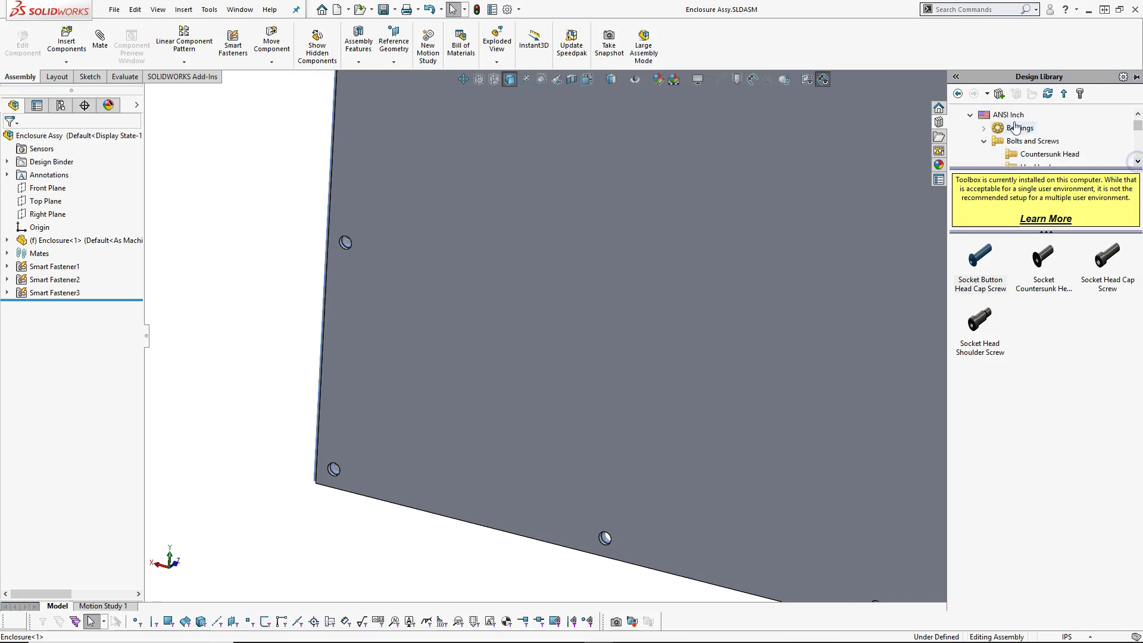
left_click(1137, 161)
left_click(1138, 161)
left_click(1136, 162)
left_click(1137, 162)
left_click(1136, 162)
left_click(1136, 162)
left_click(1136, 162)
left_click(1136, 162)
left_click(1136, 162)
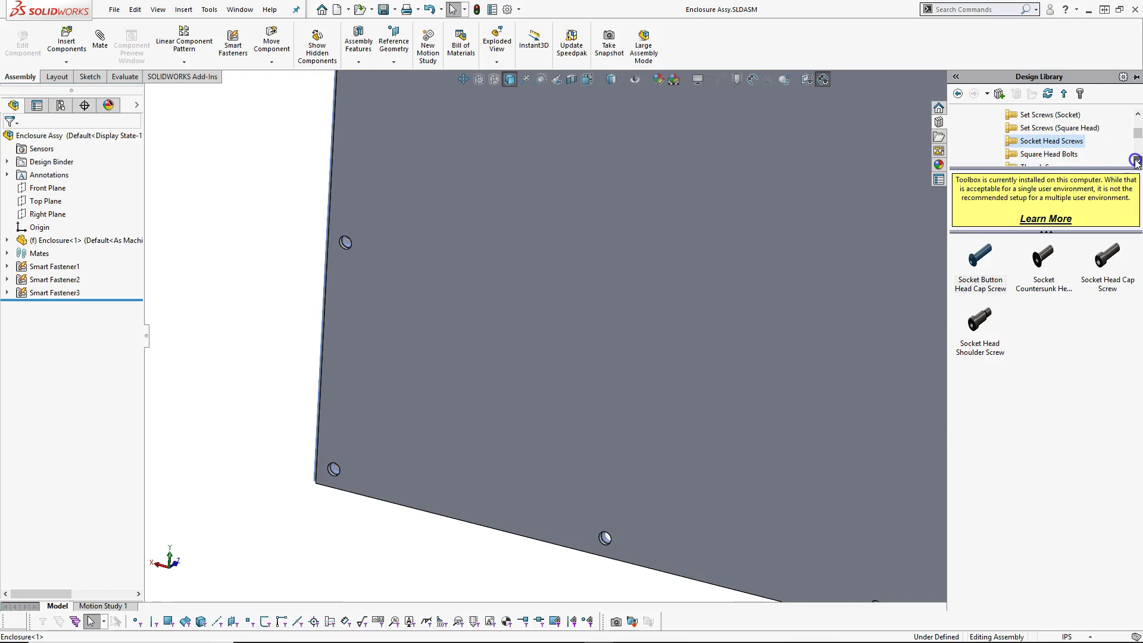
Insert a Socket Button Head Cap Screw from Toolbox into the panel's lower corner hole with size #8-32 and length 0.188.
left_click(983, 257)
left_click_drag(983, 257, 336, 469)
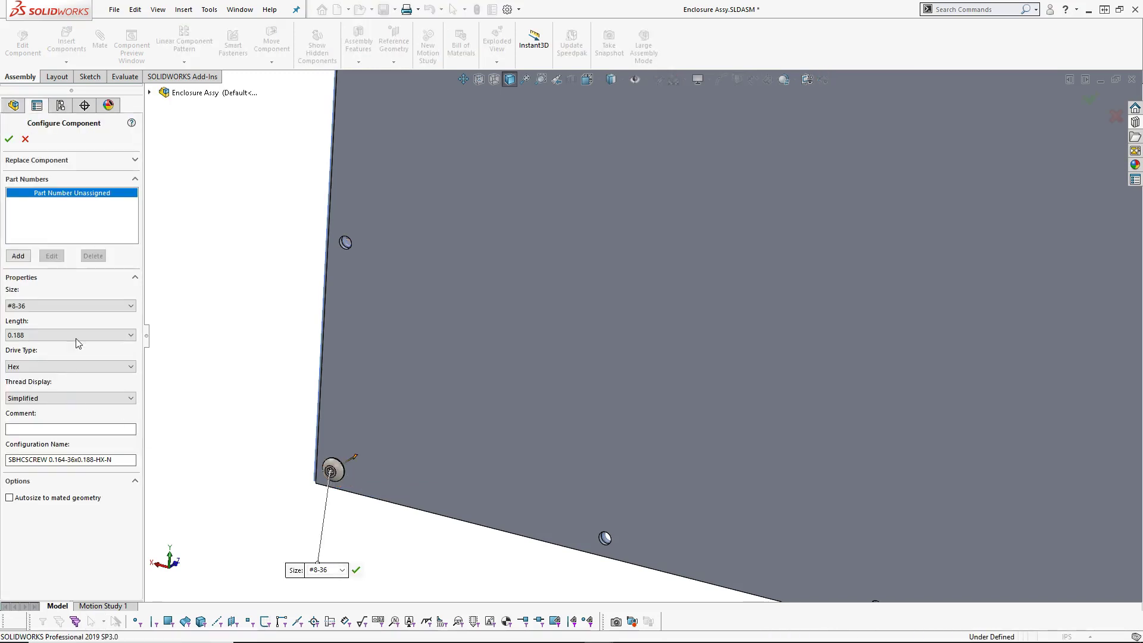
left_click(73, 304)
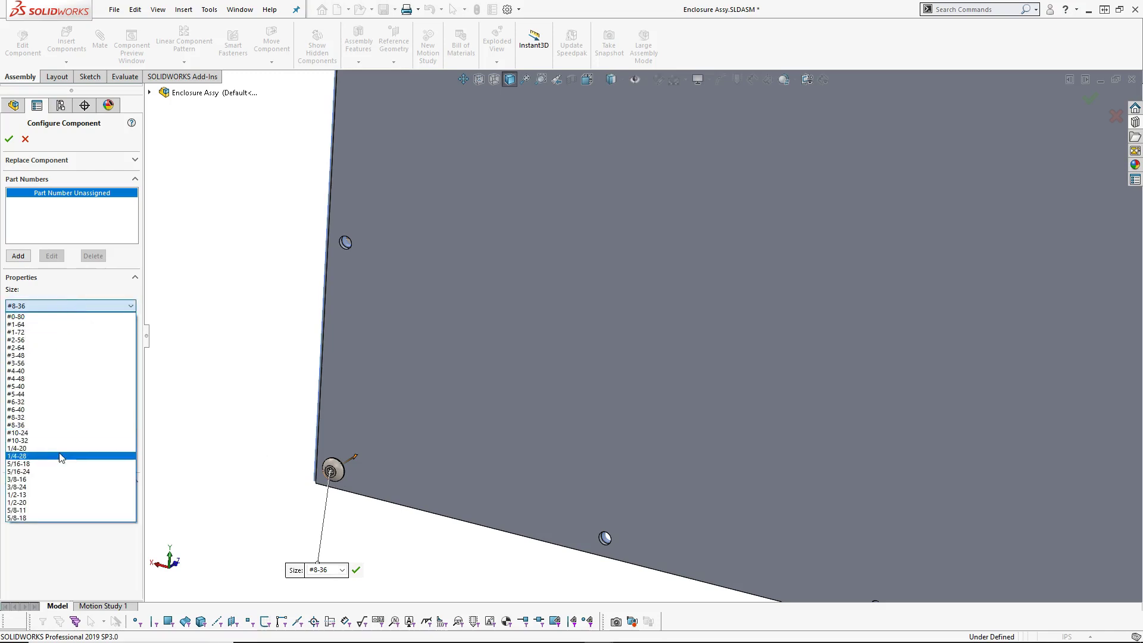
left_click(56, 417)
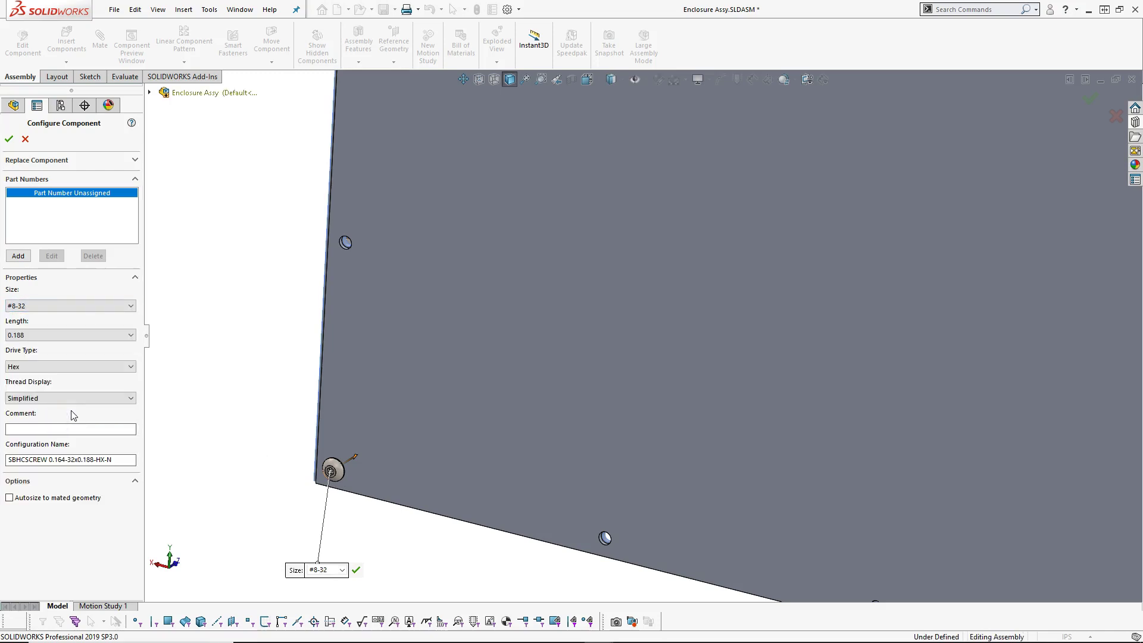
left_click(8, 140)
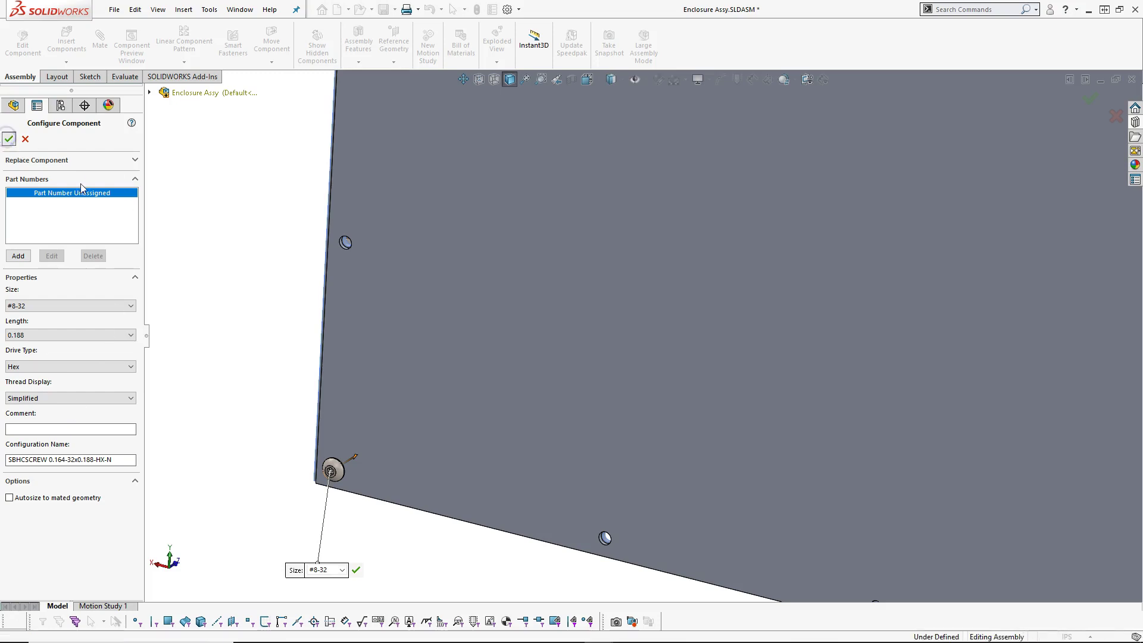
left_click(10, 139)
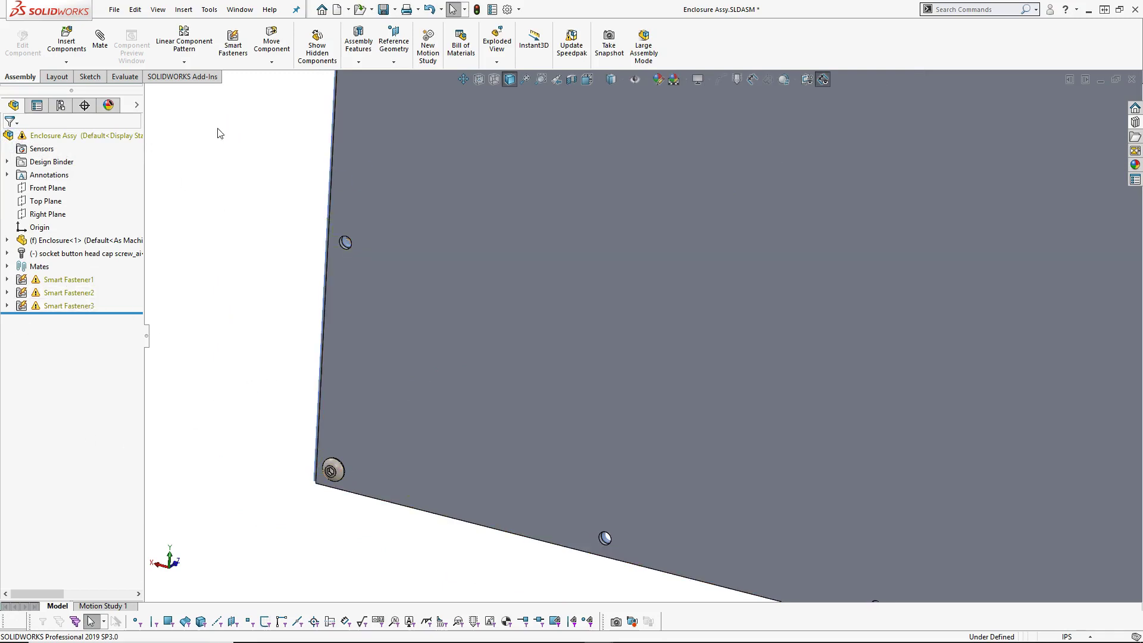
Rebuild the assembly and read the What's Wrong description for Smart Fastener1.
left_click(476, 8)
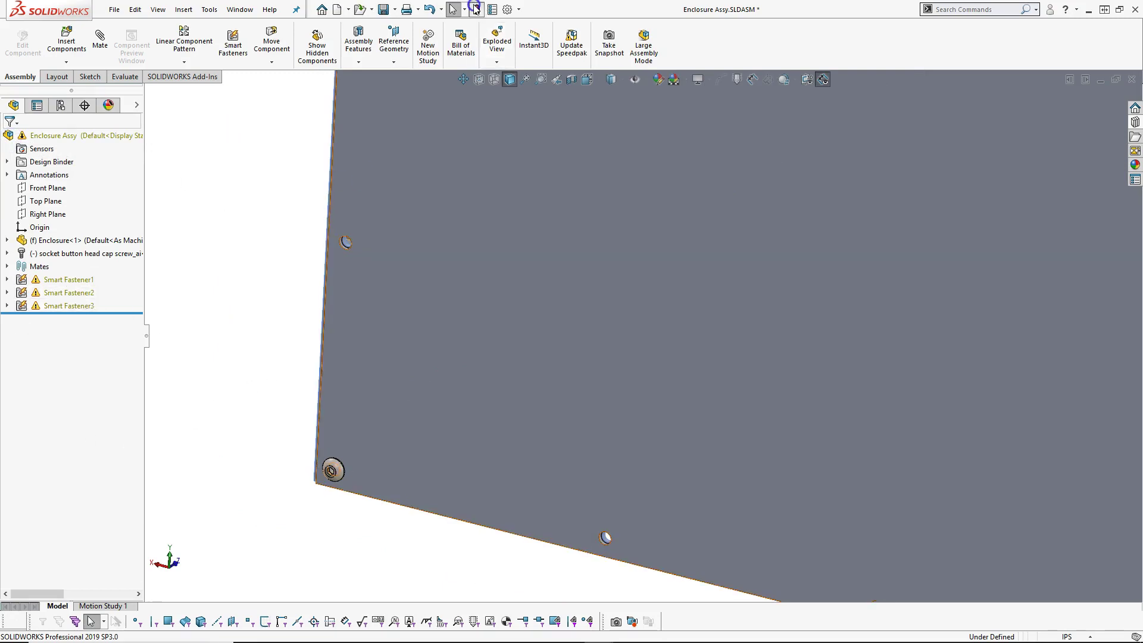
left_click(7, 279)
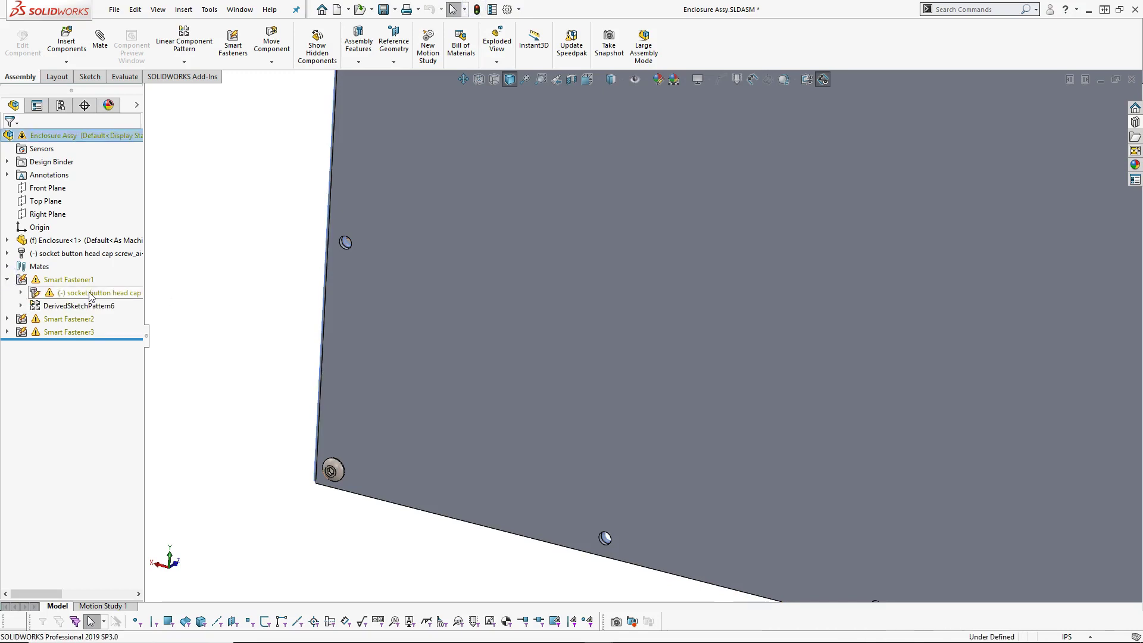
left_click(8, 280)
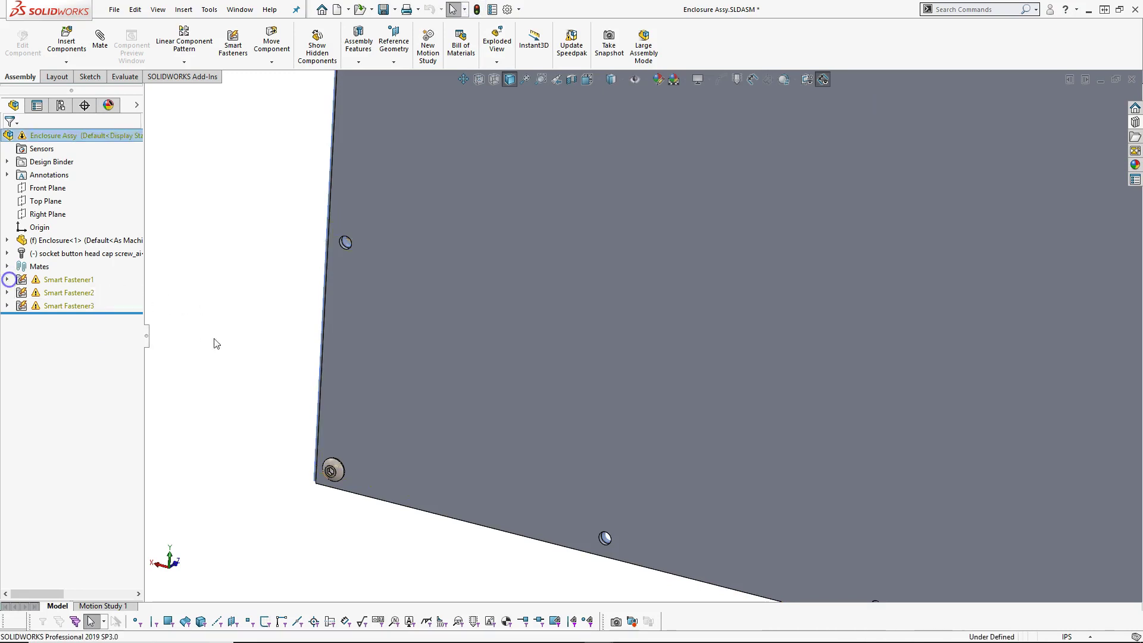
scroll(215, 339, "up", 8)
scroll(467, 288, "down", 2)
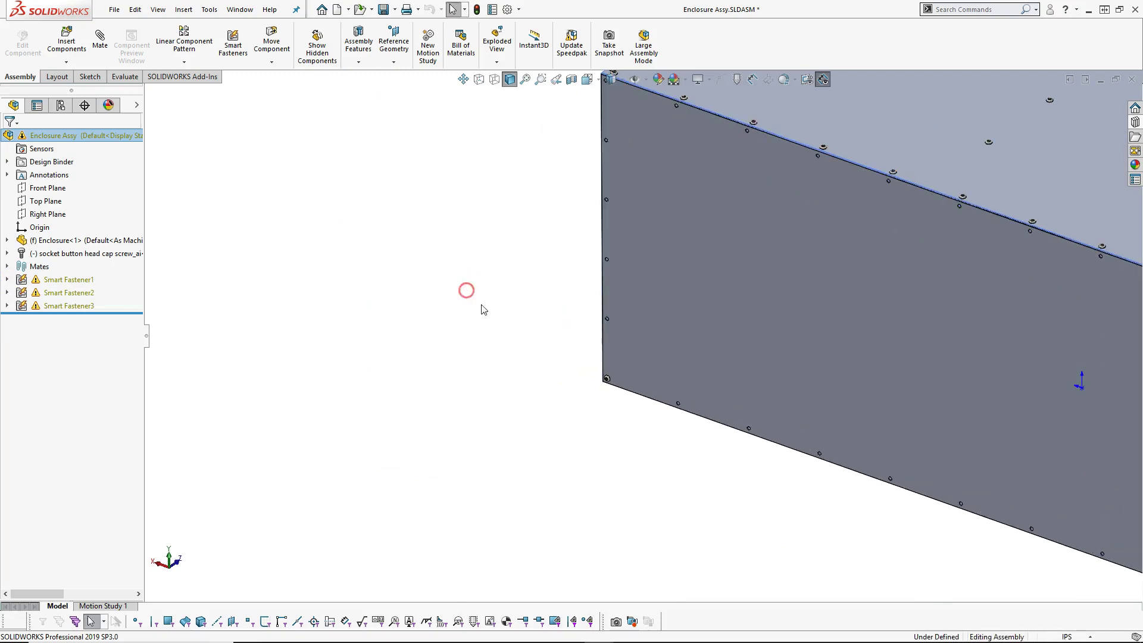
scroll(690, 331, "down", 3)
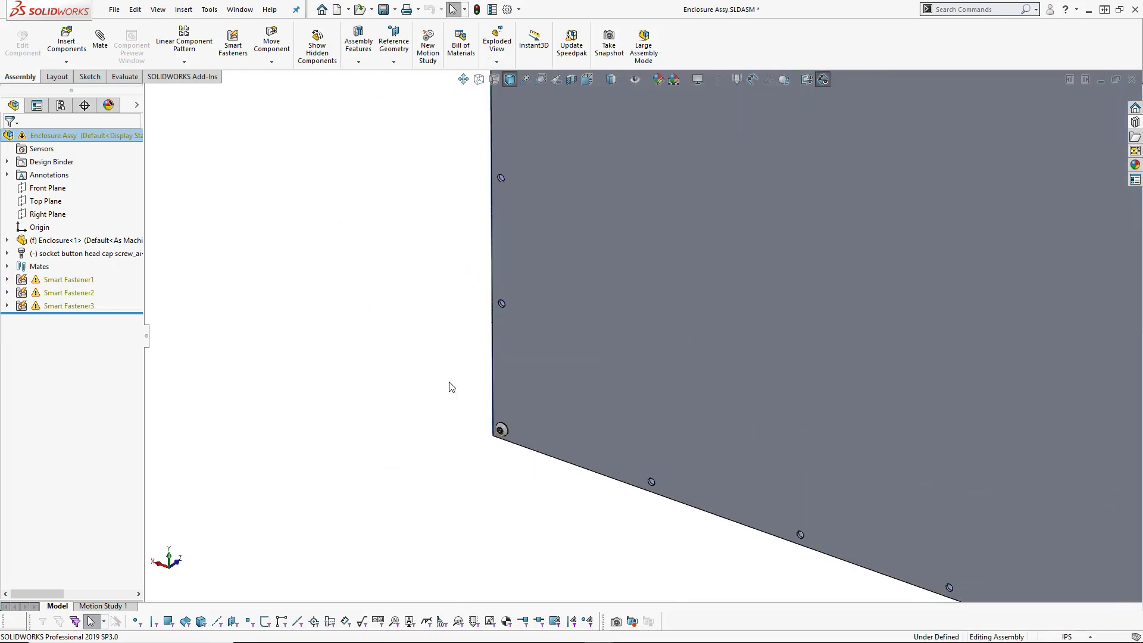
right_click(84, 281)
left_click(126, 378)
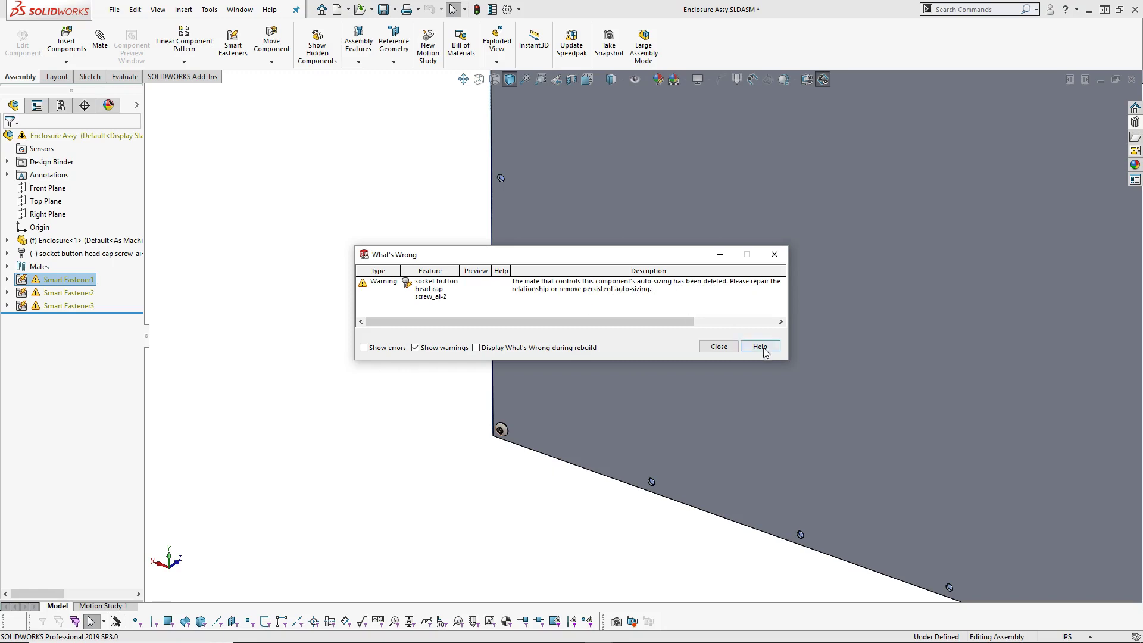
left_click(718, 347)
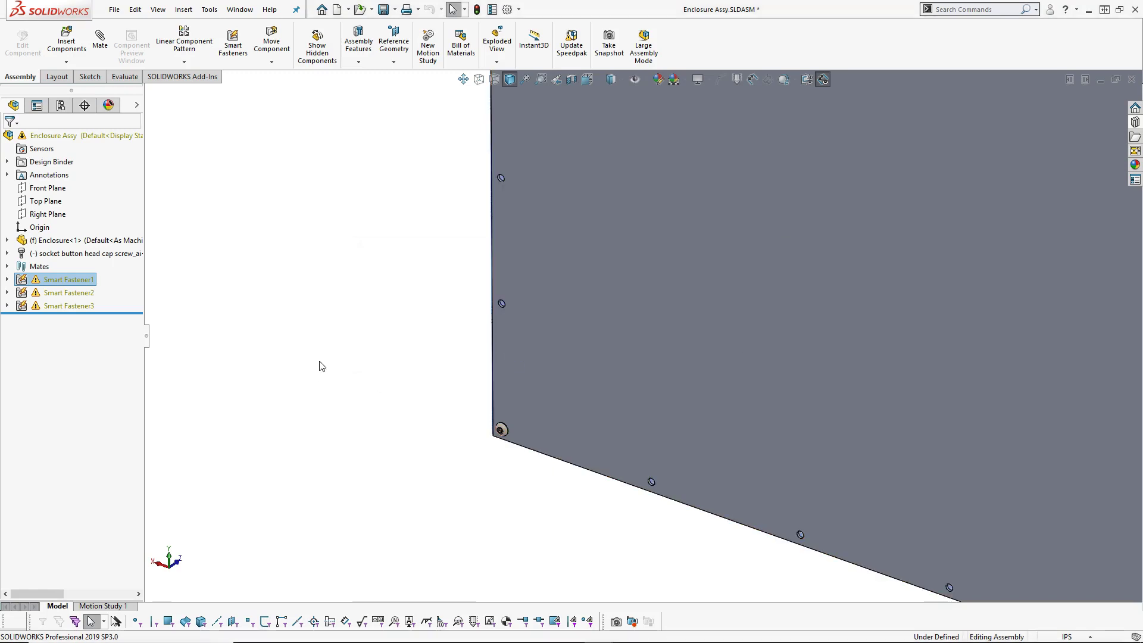
Start a Pattern Driven Component Pattern with only the manually placed button head cap screw as the component to pattern, removing the Enclosure.
scroll(355, 334, "down", 5)
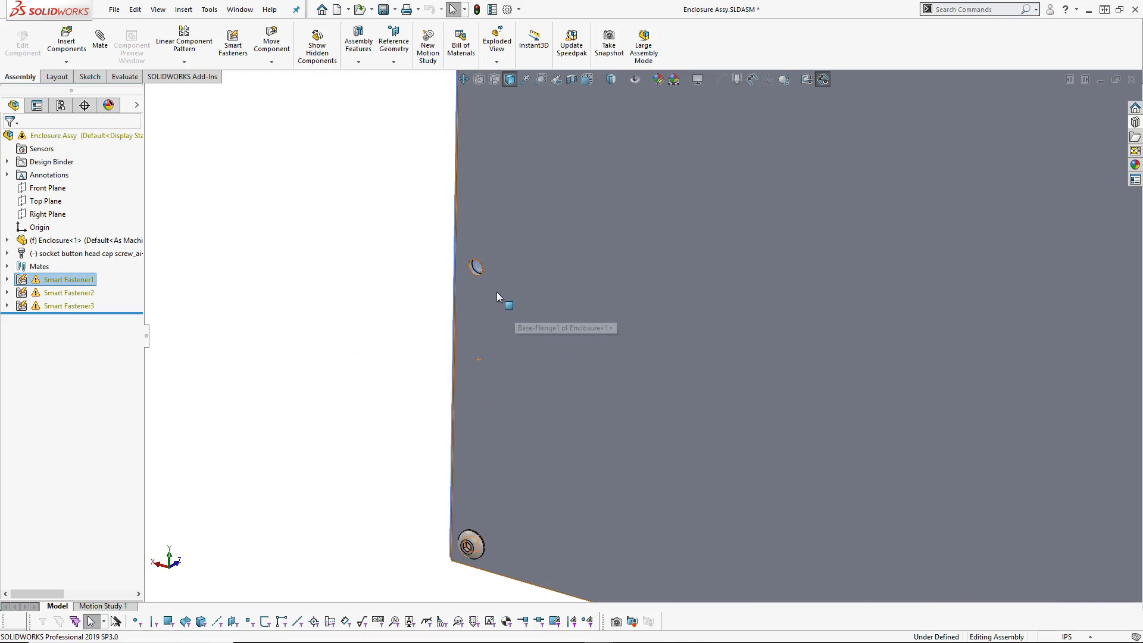
scroll(497, 296, "down", 1)
scroll(503, 268, "down", 2)
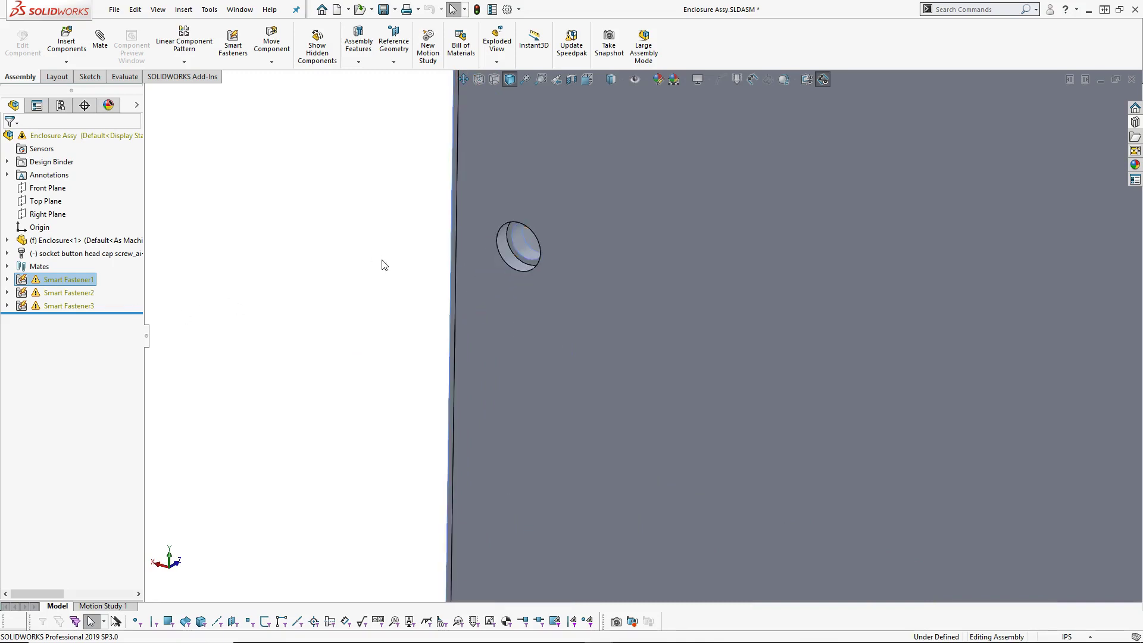
scroll(288, 296, "up", 2)
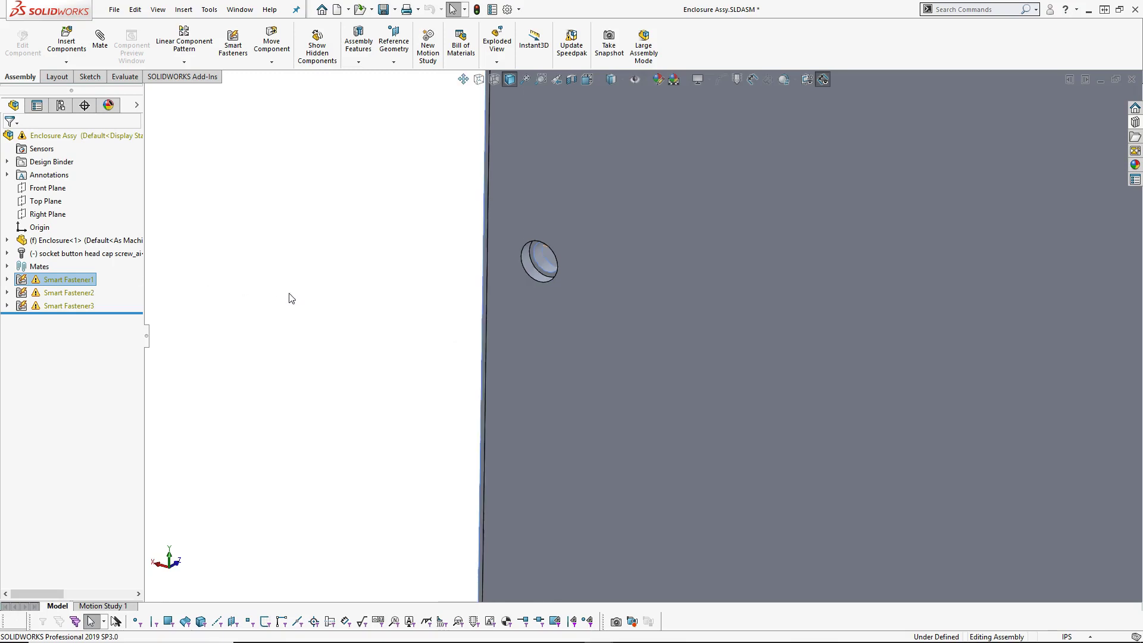
left_click(550, 290)
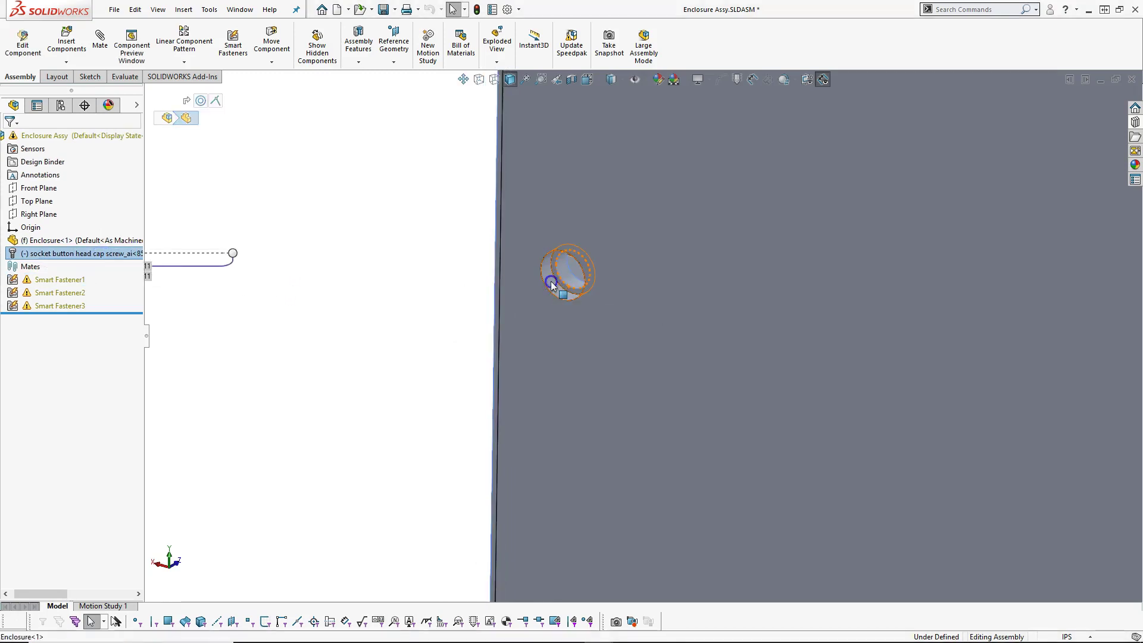
left_click(551, 281, "ctrl")
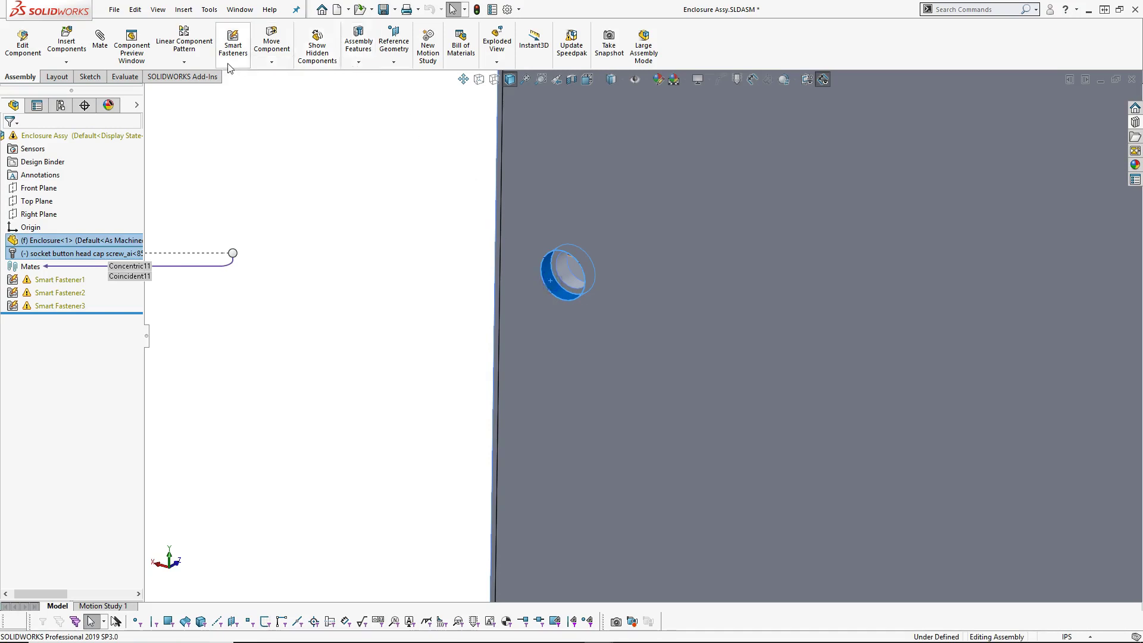
left_click(186, 62)
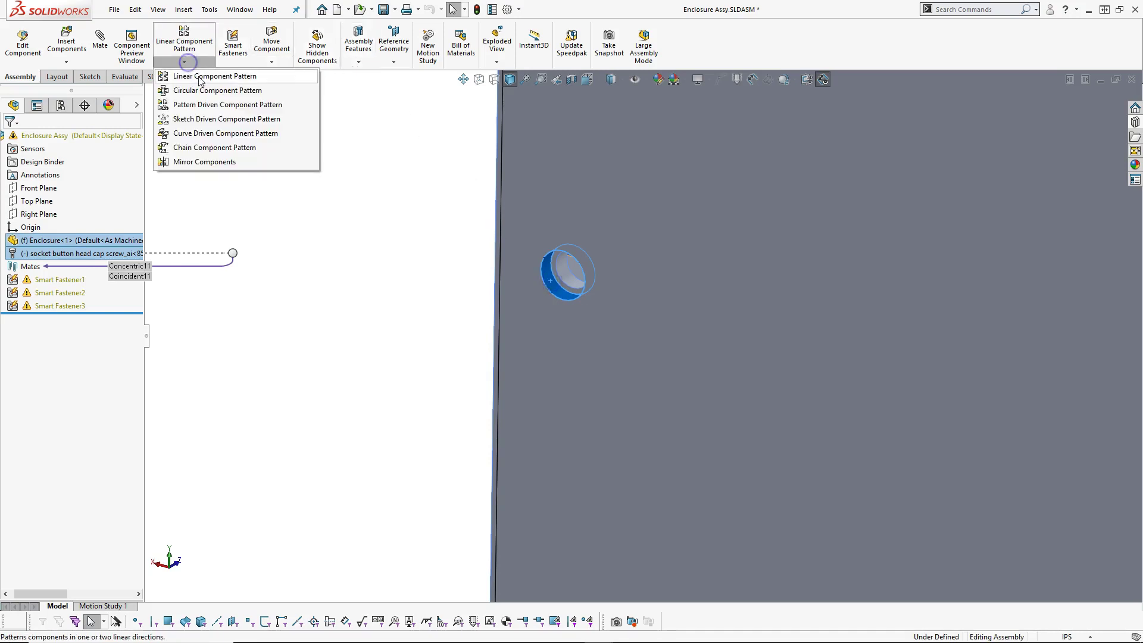
left_click(209, 105)
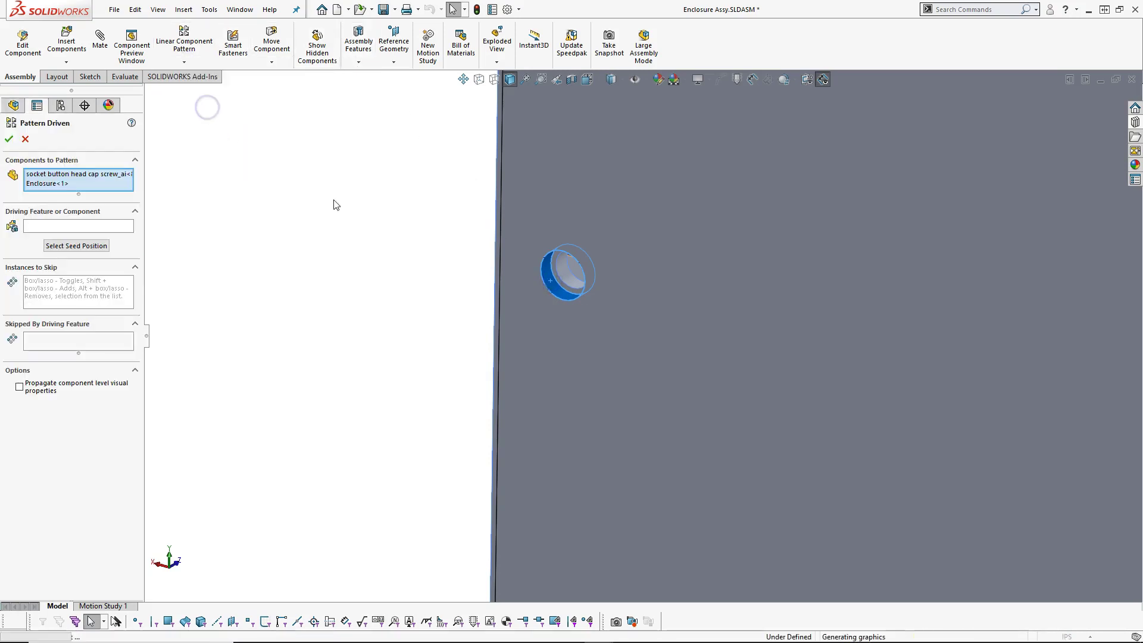
left_click(33, 184)
key("Delete")
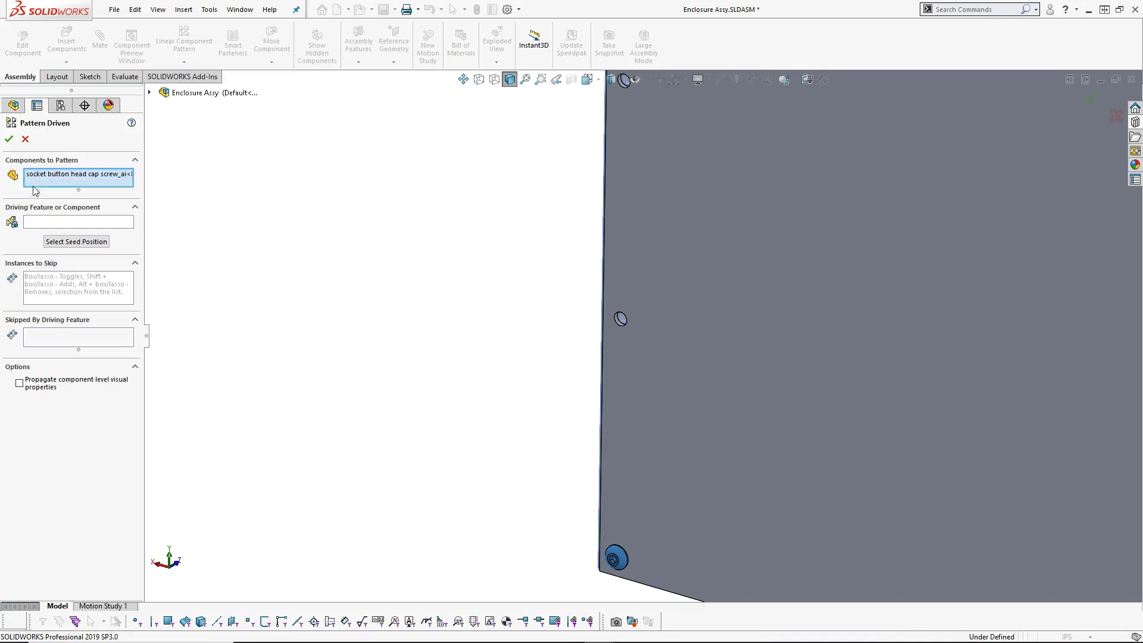
Use the Enclosure's Sketch-Pattern2 hole pattern as the driving feature and accept the screw pattern.
left_click(84, 222)
scroll(660, 341, "down", 5)
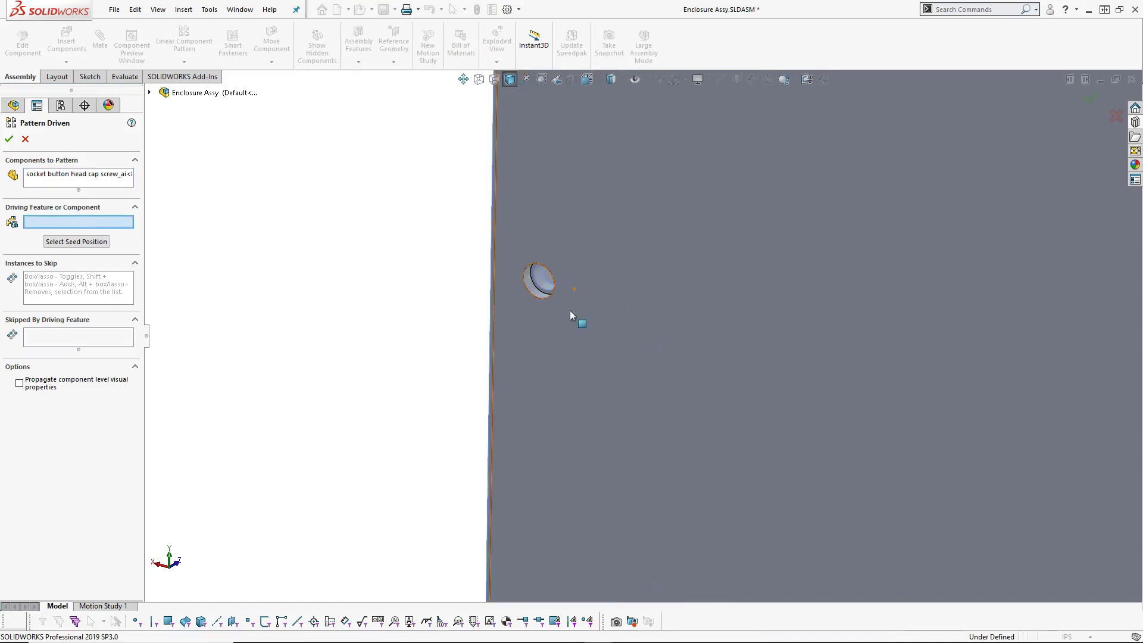
left_click(529, 292)
scroll(395, 276, "up", 5)
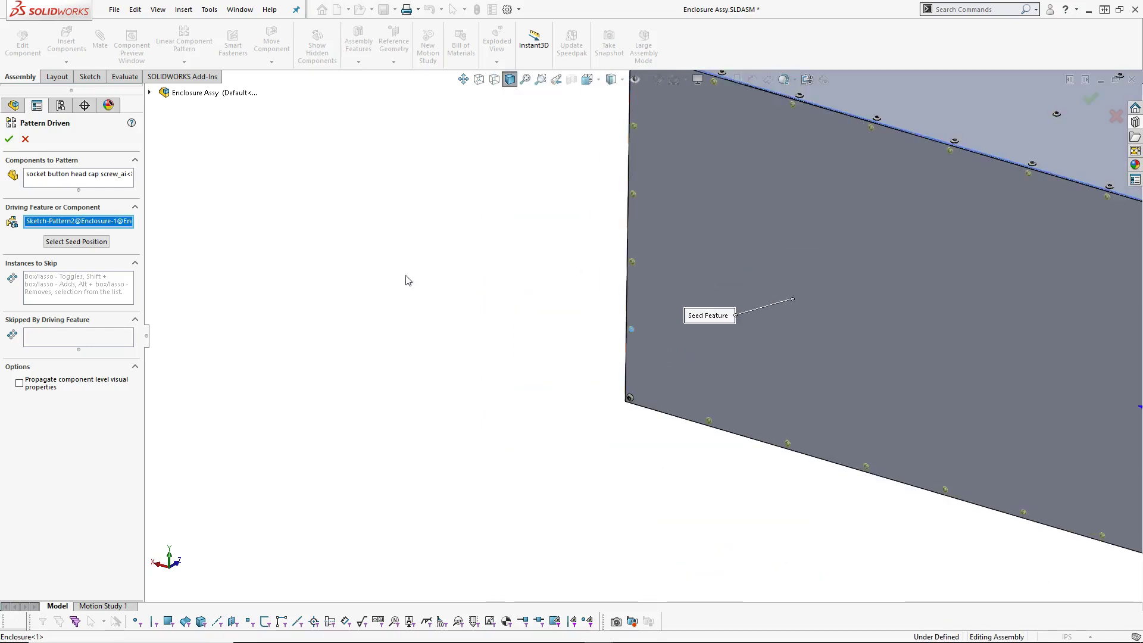
scroll(621, 325, "up", 3)
scroll(740, 364, "down", 2)
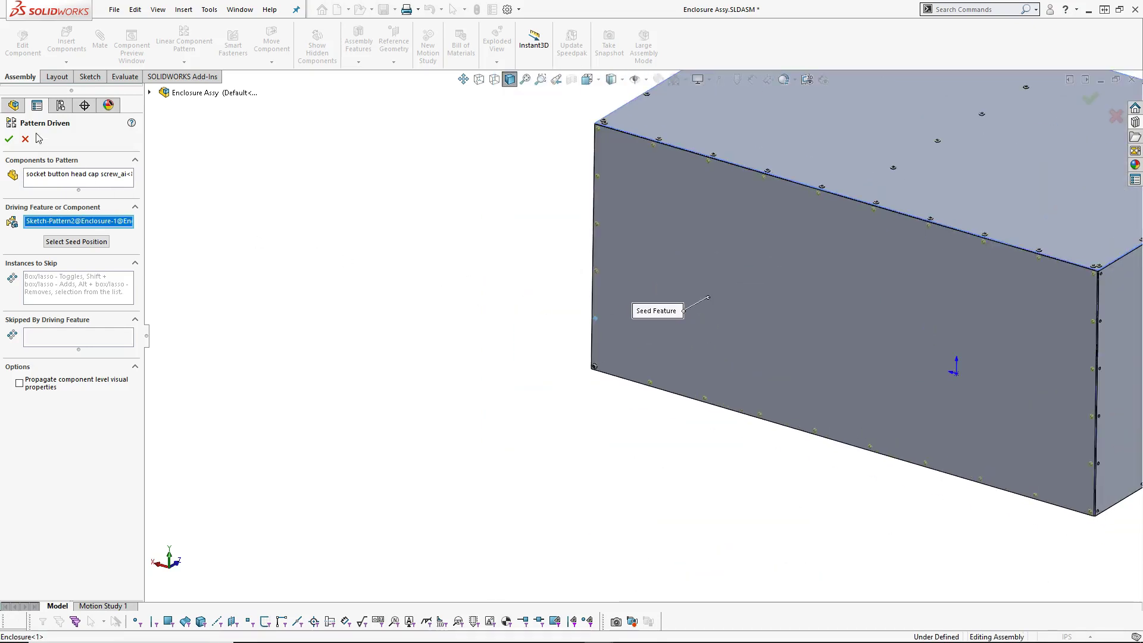
left_click(11, 139)
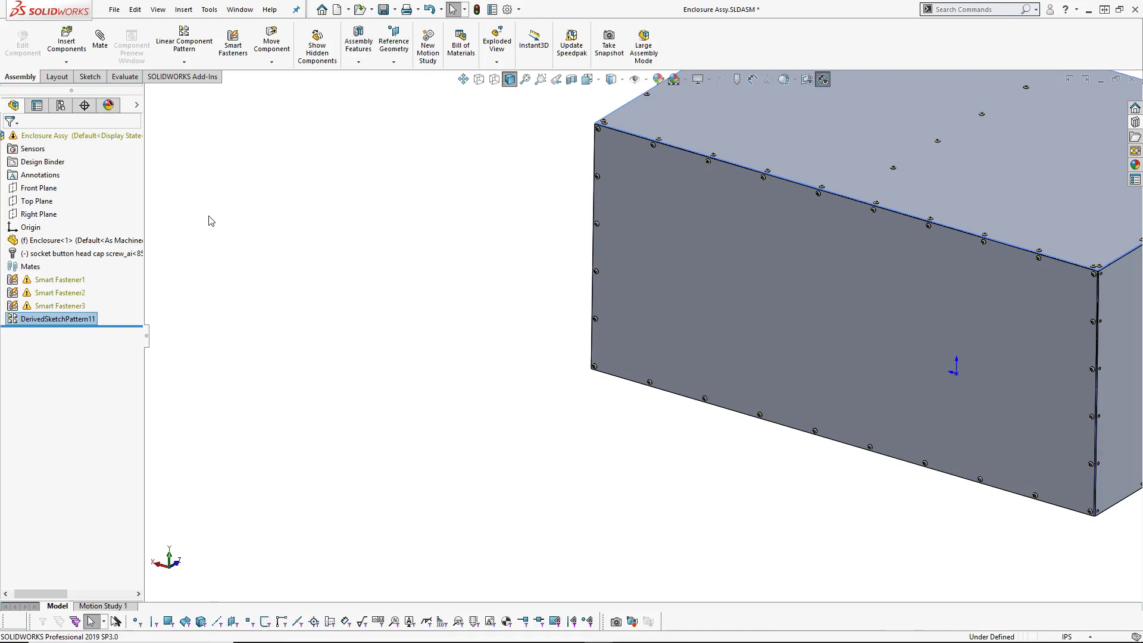
Inspect the relations of the placed screw and Smart Fastener2, rebuild the assembly and review the whole enclosure.
left_click(77, 256)
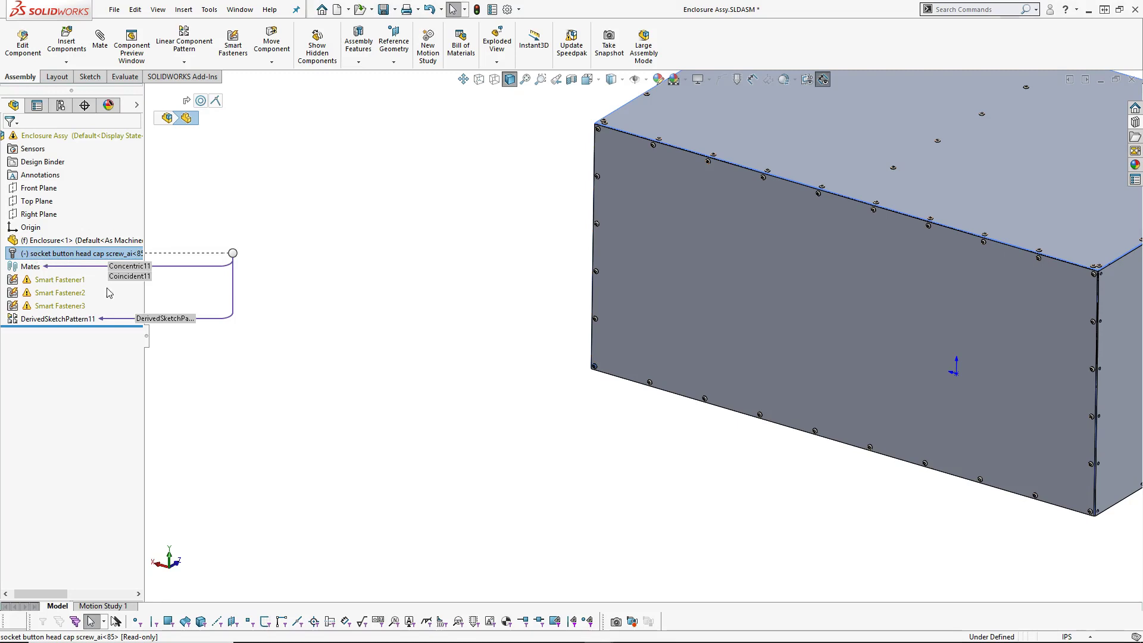
mouse_move(57, 326)
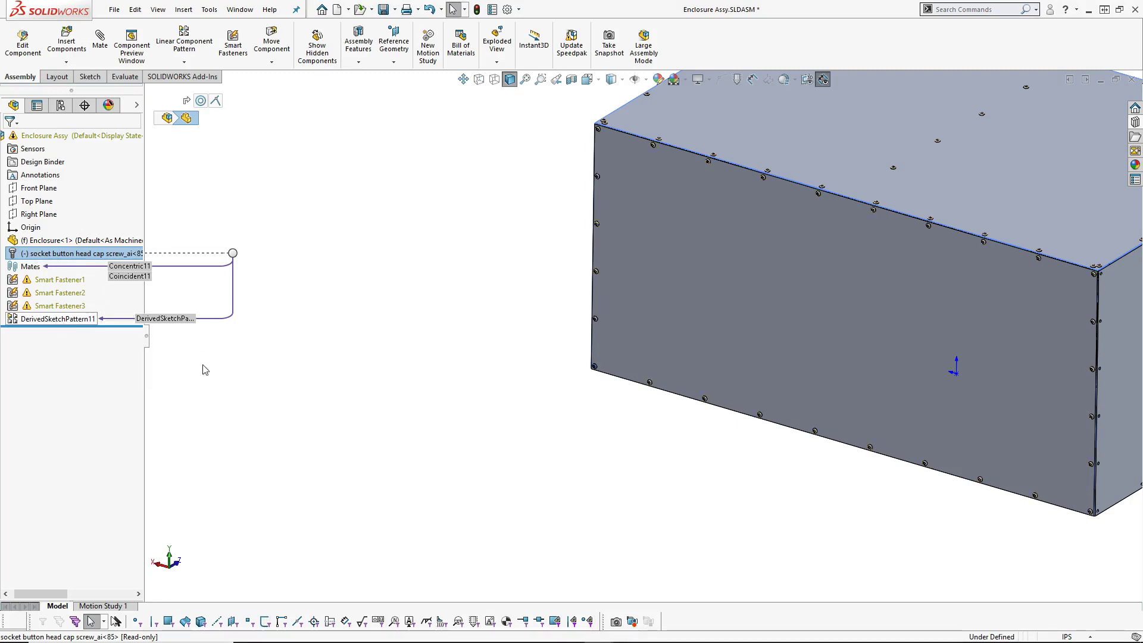
left_click(384, 349)
key("ctrl+b")
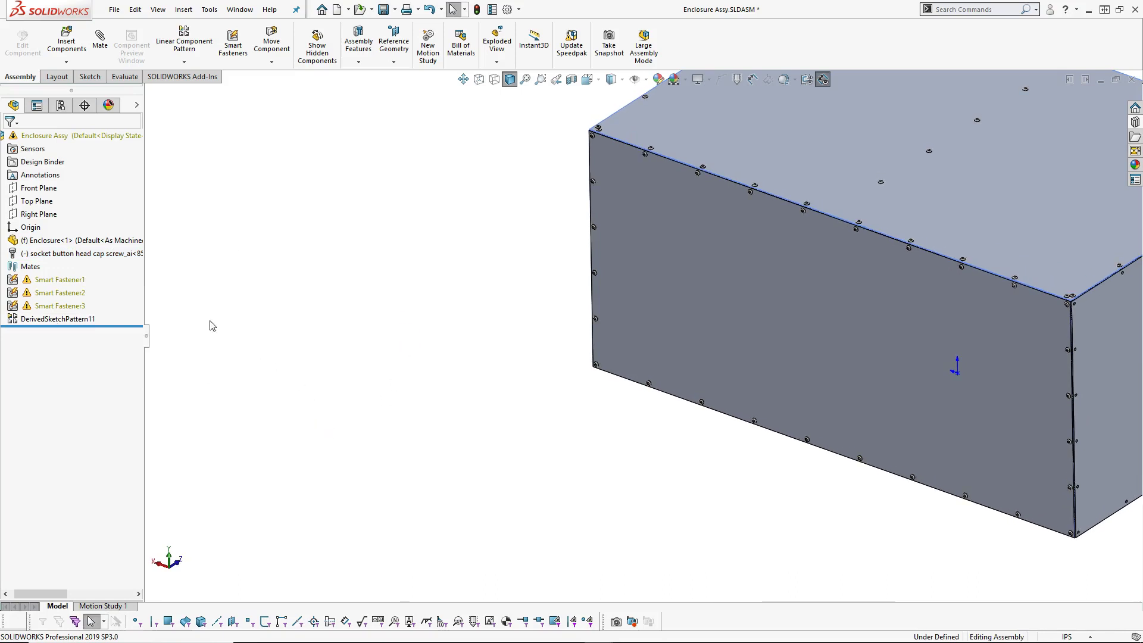
mouse_move(72, 291)
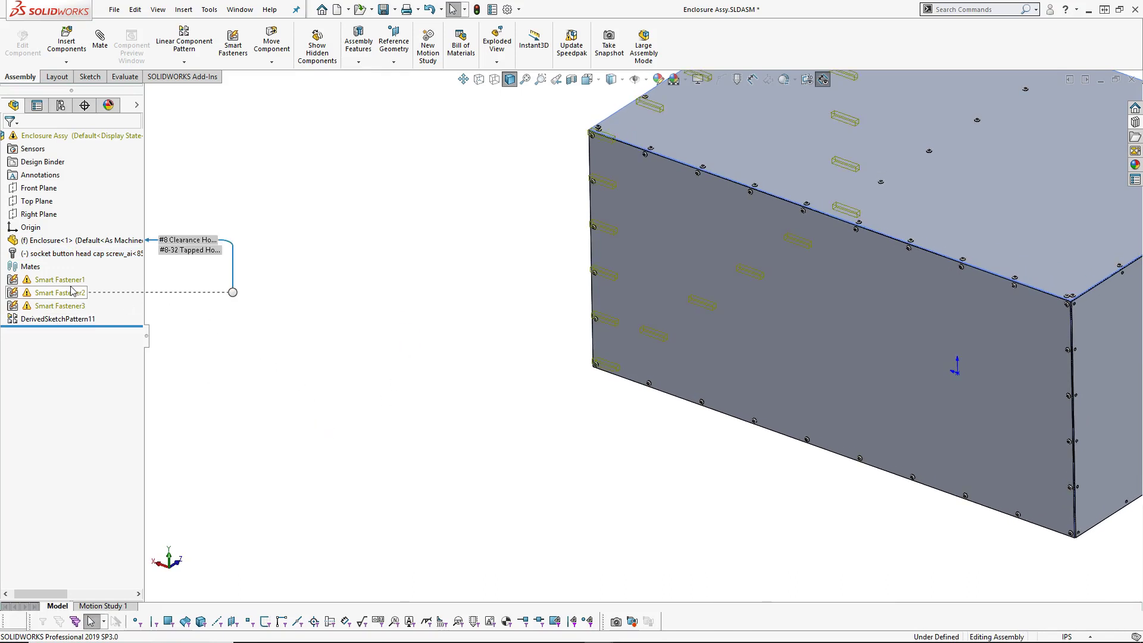
scroll(530, 362, "up", 3)
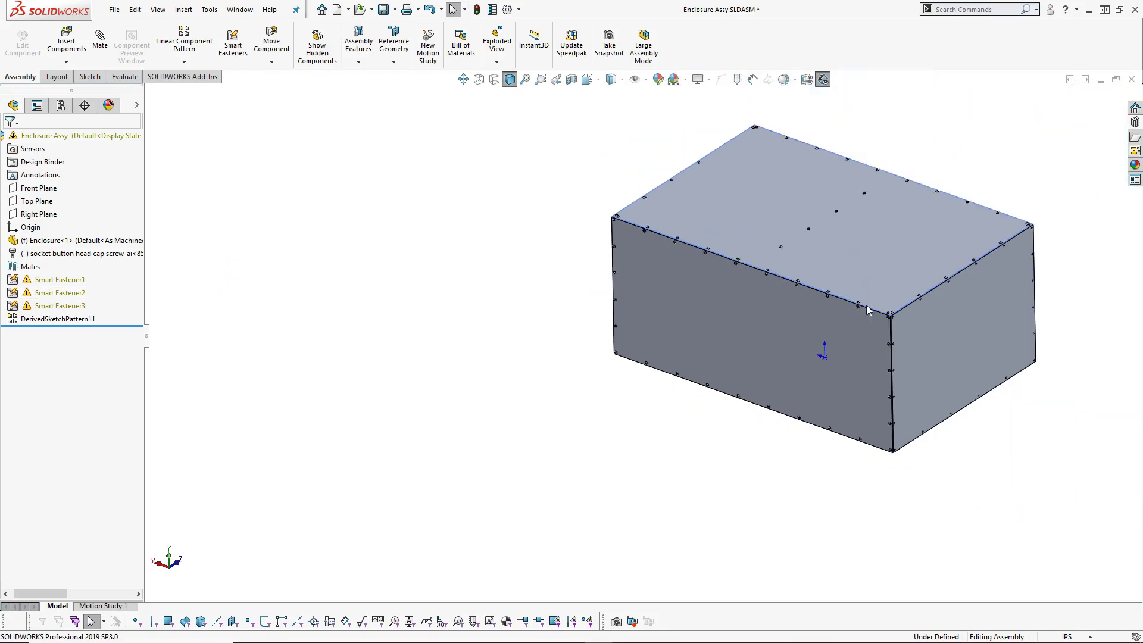
Rebuild the assembly to update its Smart Fastener features.
scroll(866, 304, "down", 1)
scroll(861, 298, "up", 1)
middle_click_drag(842, 255, 827, 259, "ctrl")
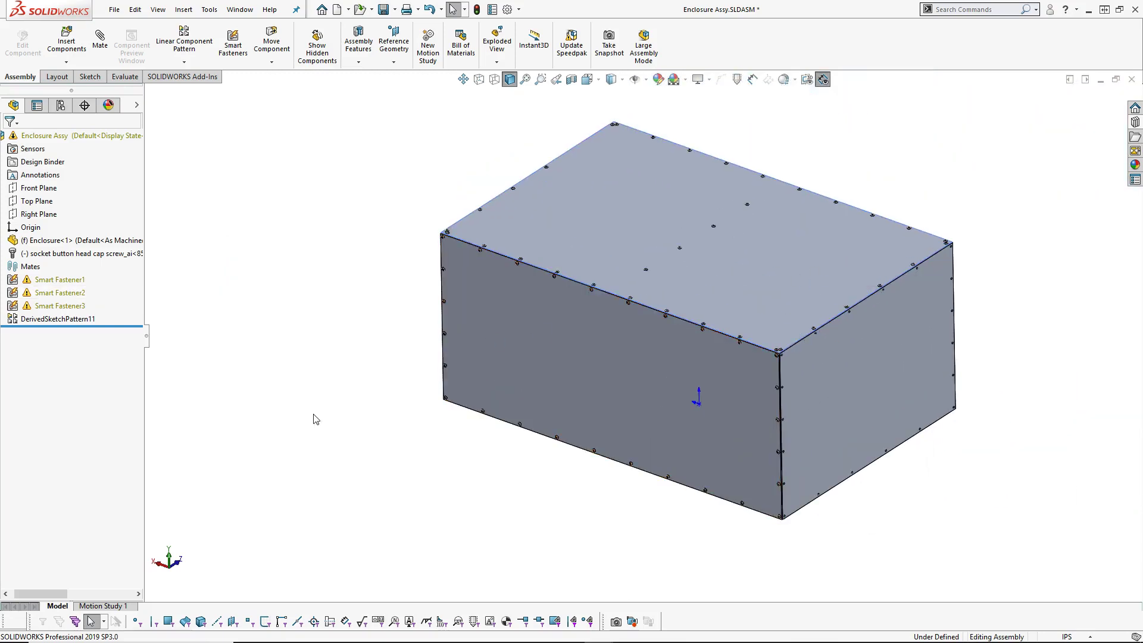
key("ctrl+b")
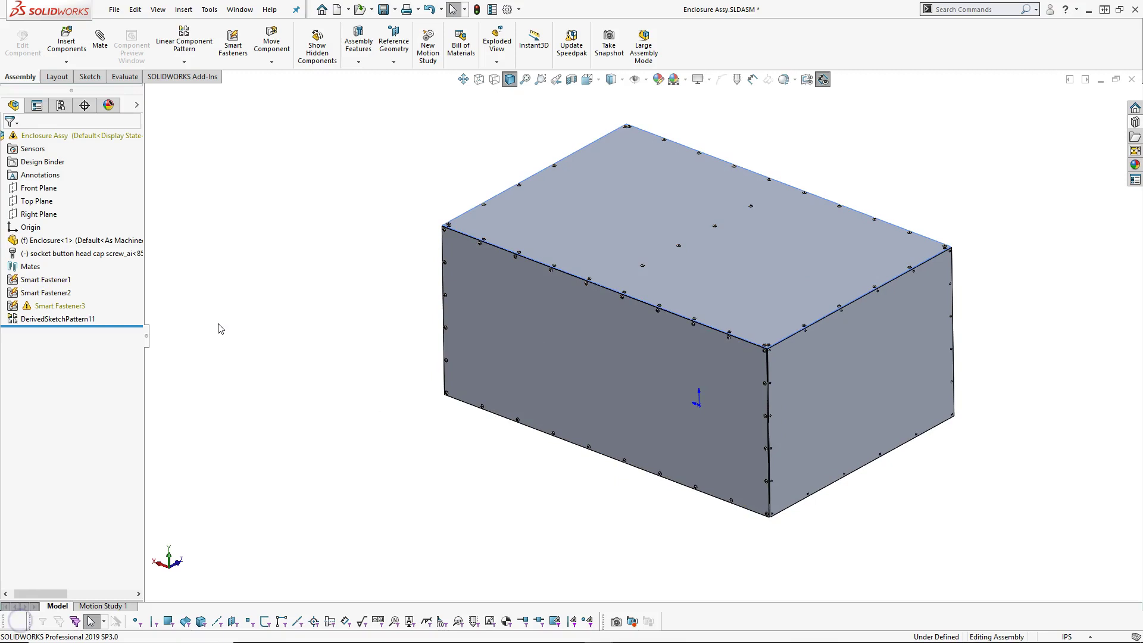
Edit Smart Fastener2 and set its screw length to 0.188, accepting that automatic length updating is cleared.
right_click(64, 297)
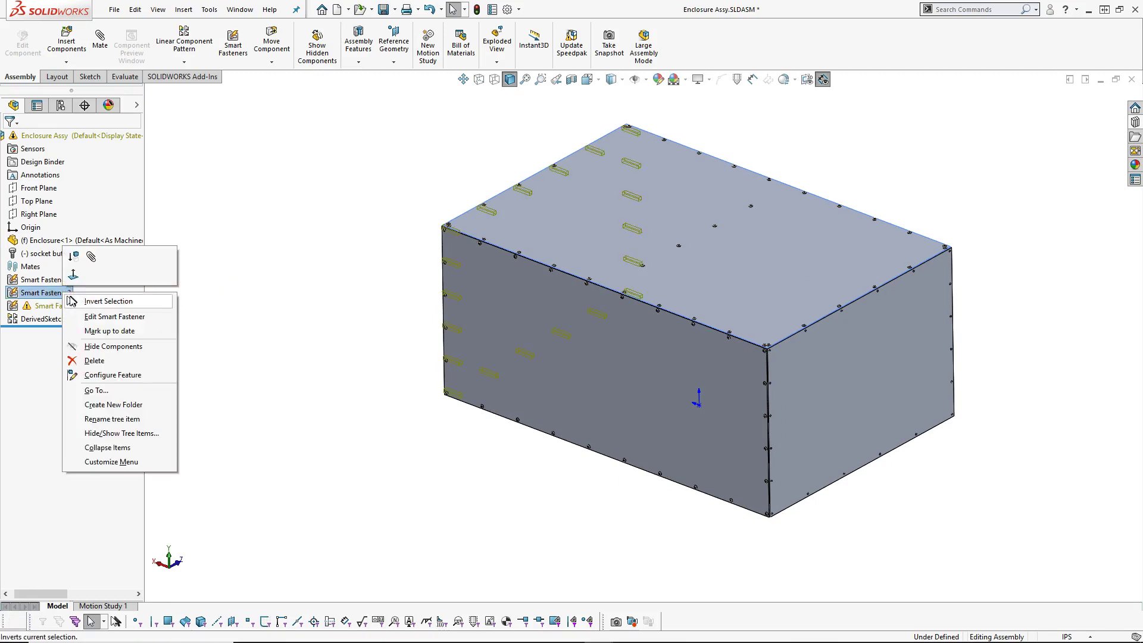
left_click(98, 316)
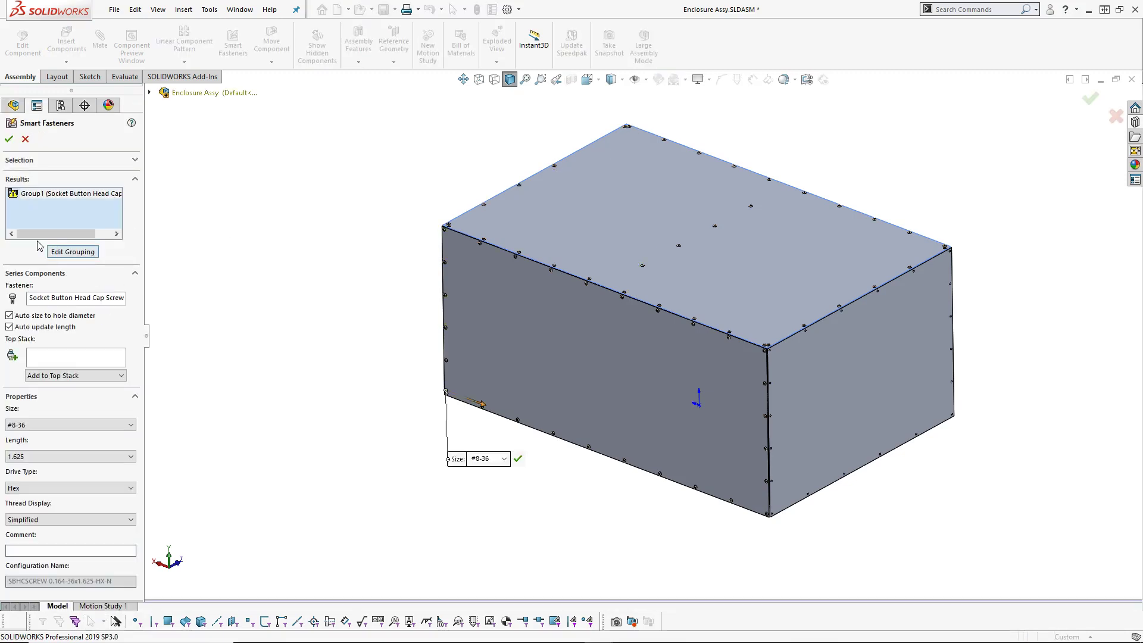
left_click(61, 458)
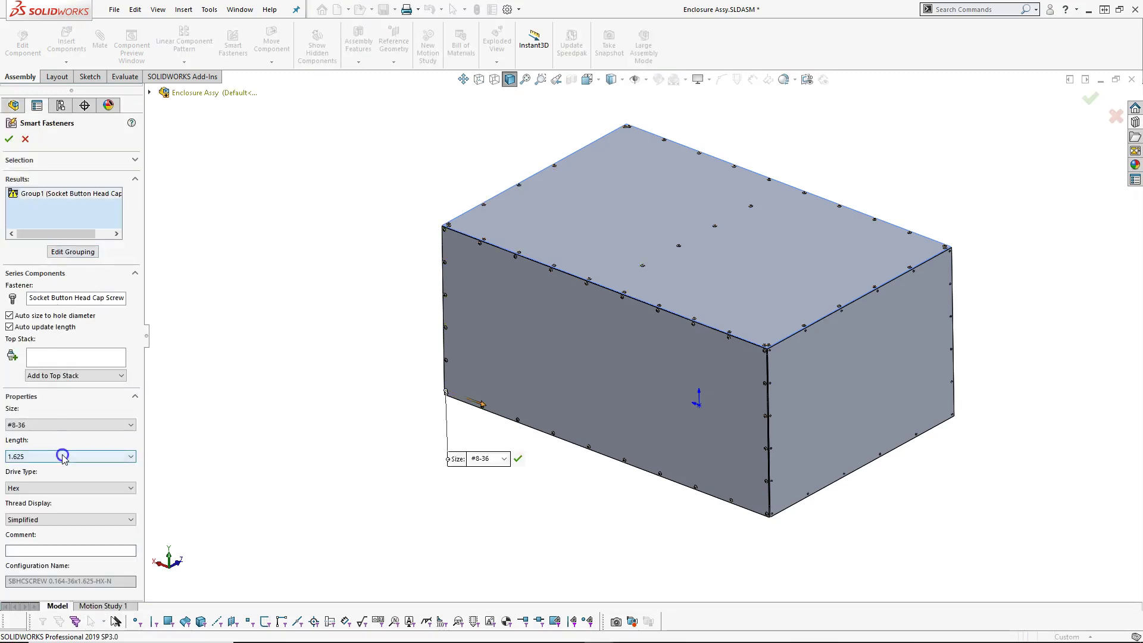
left_click(61, 468)
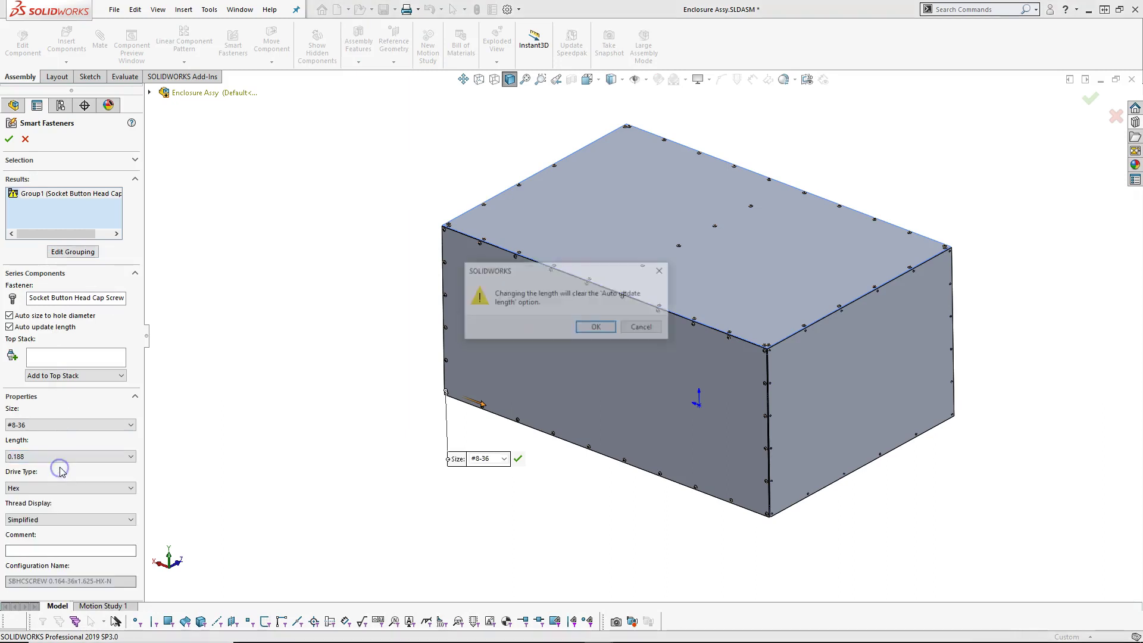
left_click(592, 329)
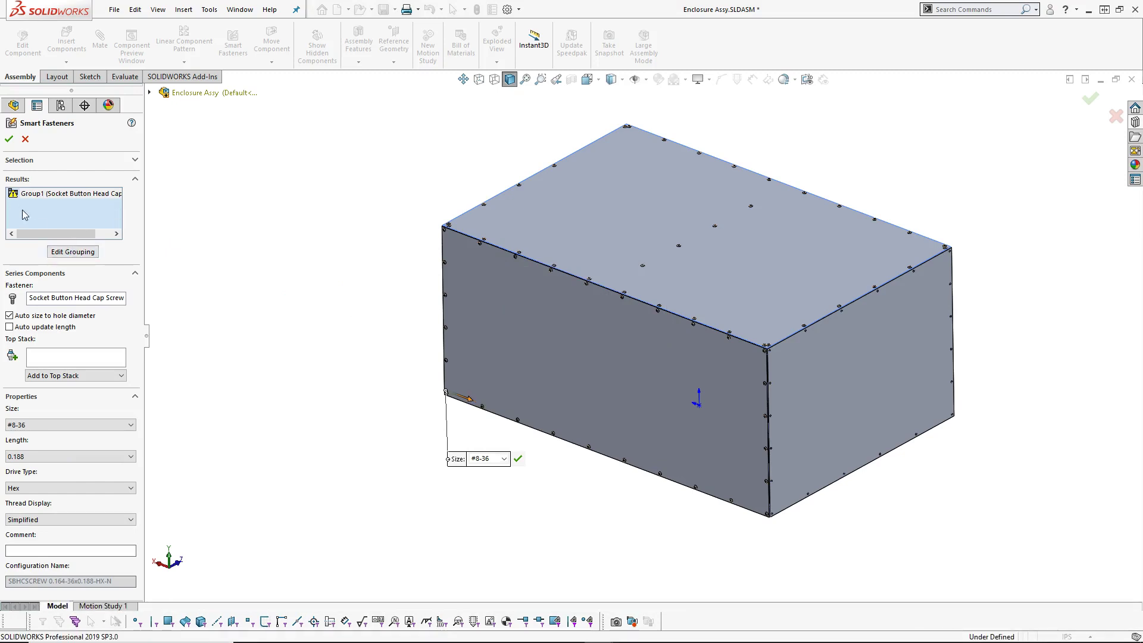
In Smart Fastener2's grouping, reassign the fastener type of Series1 as Socket Button Head Cap Screw.
left_click(67, 252)
double_click(60, 237)
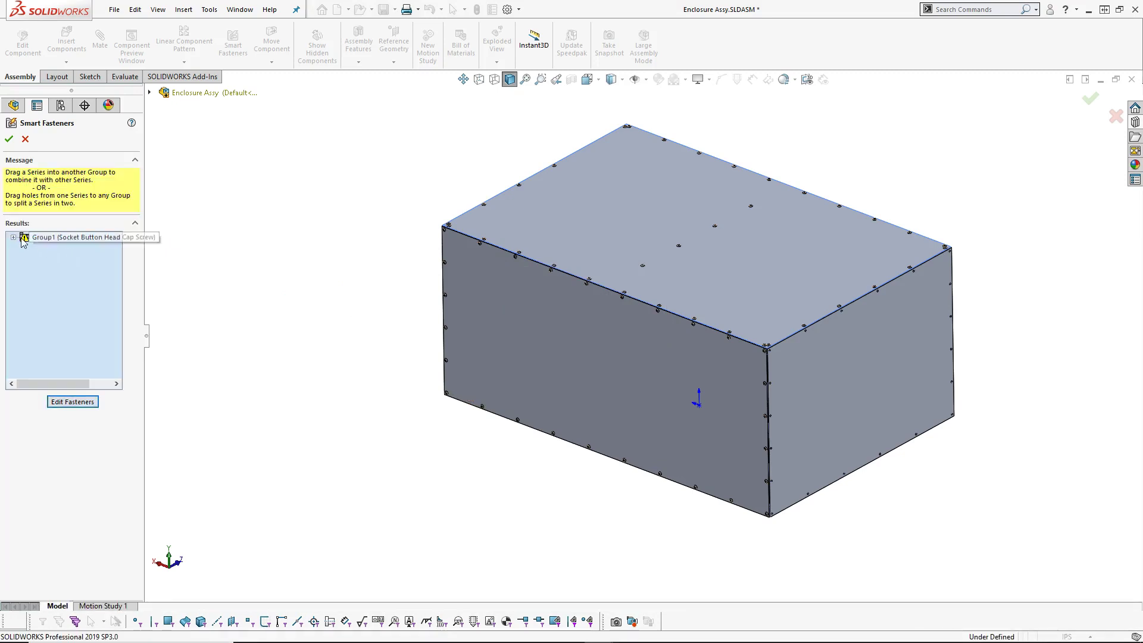
left_click(50, 248)
right_click(50, 247)
left_click(73, 255)
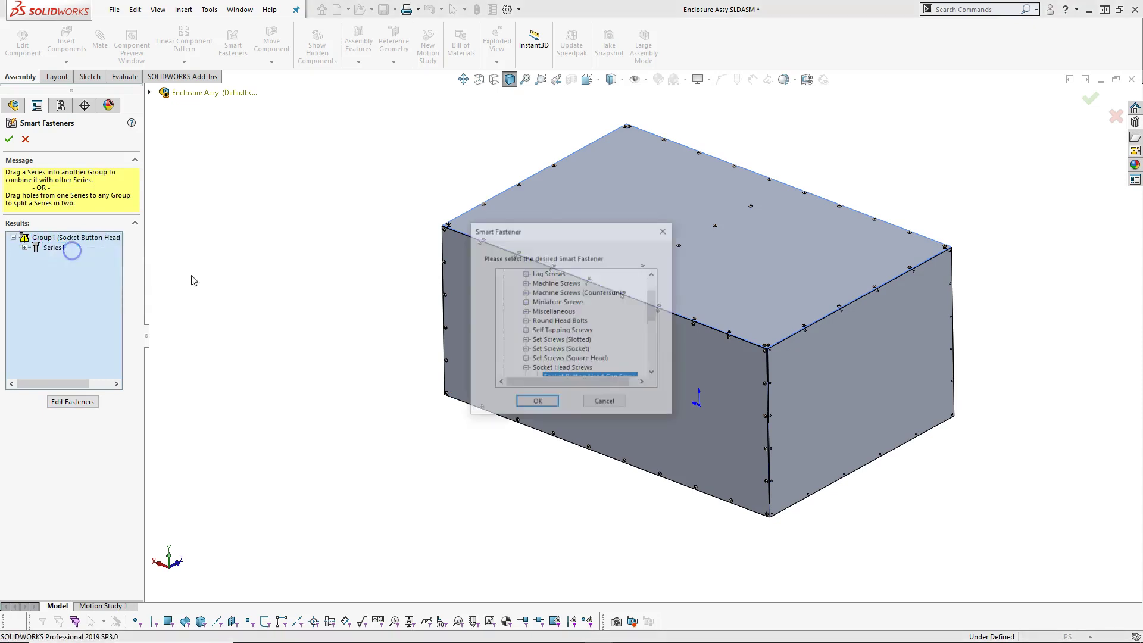
left_click_drag(654, 301, 655, 329)
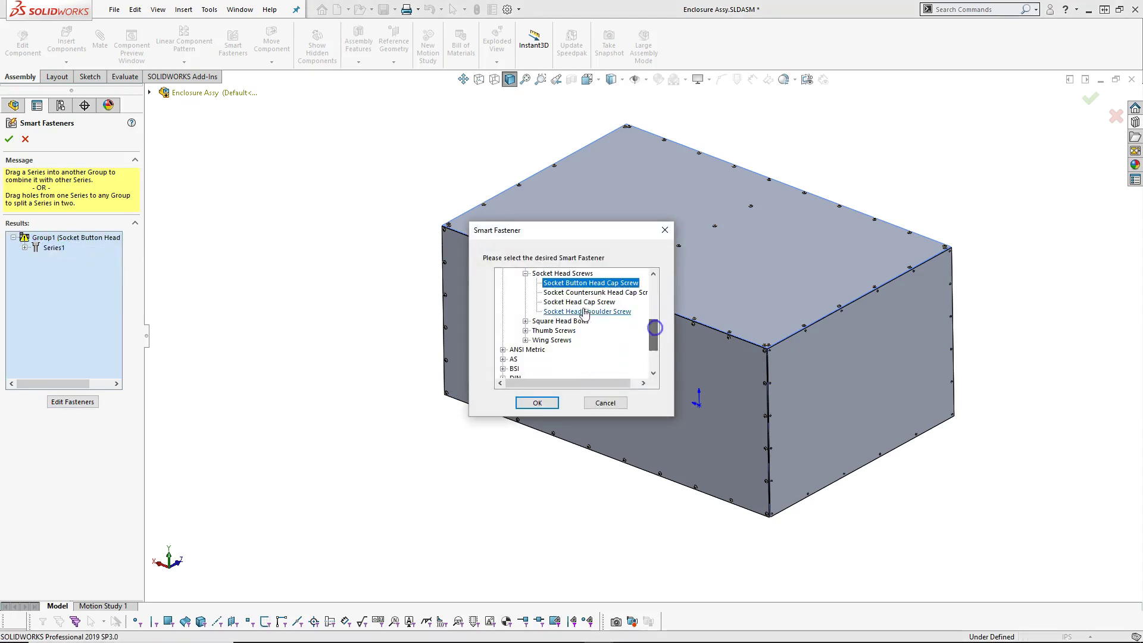
left_click(570, 283)
left_click(526, 403)
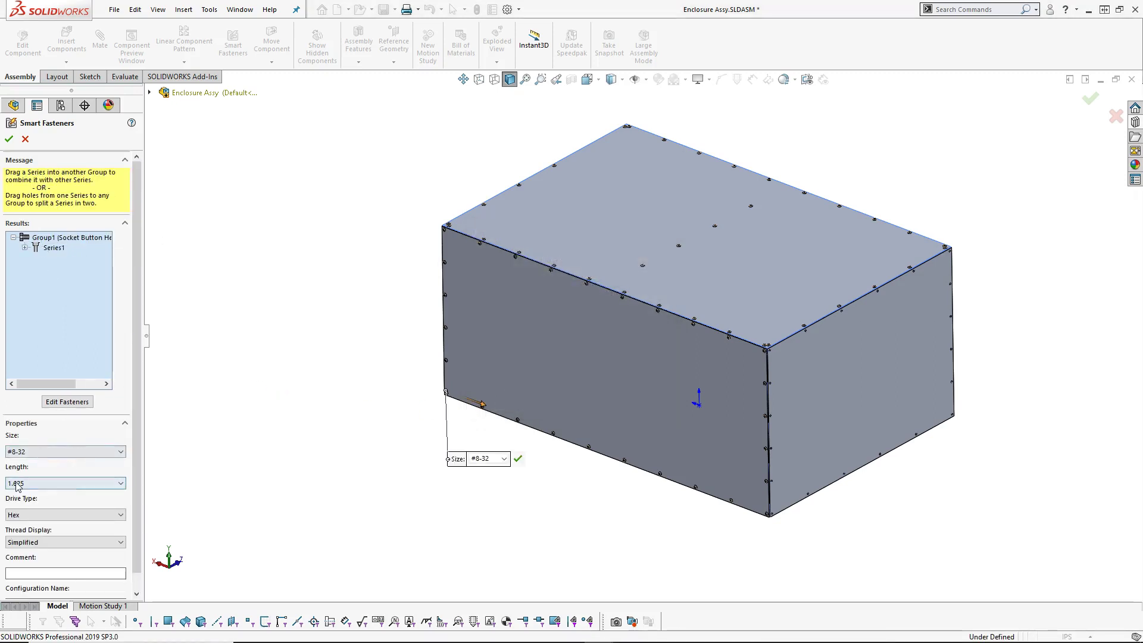
Set the regrouped #8-32 screws to a length of 0.188 and accept Smart Fastener2.
left_click(47, 484)
left_click(45, 494)
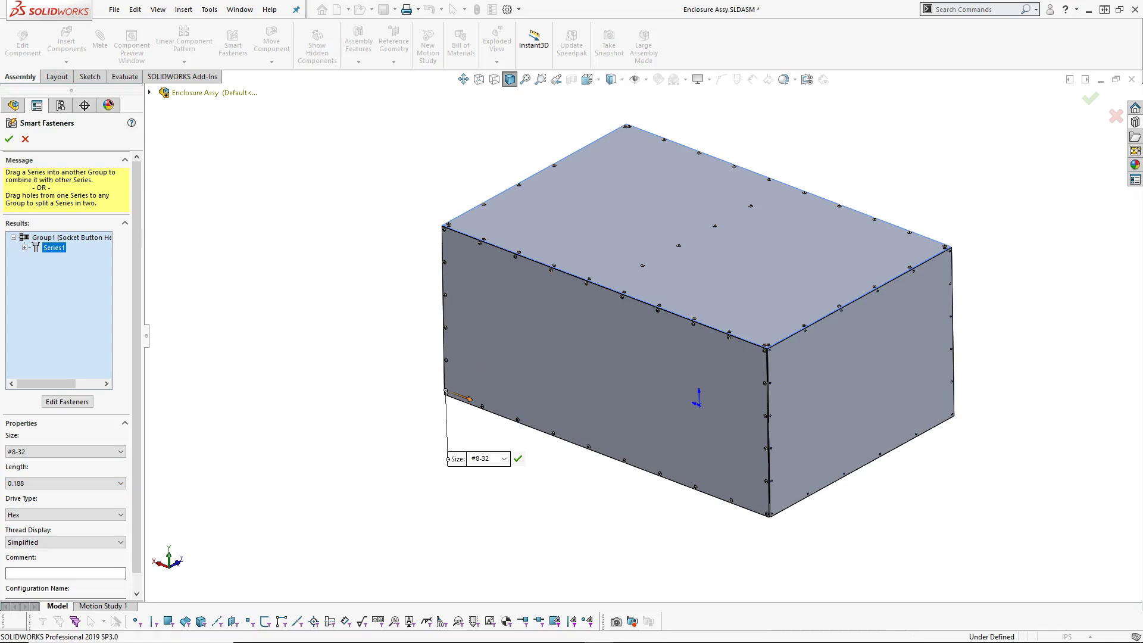
left_click(9, 139)
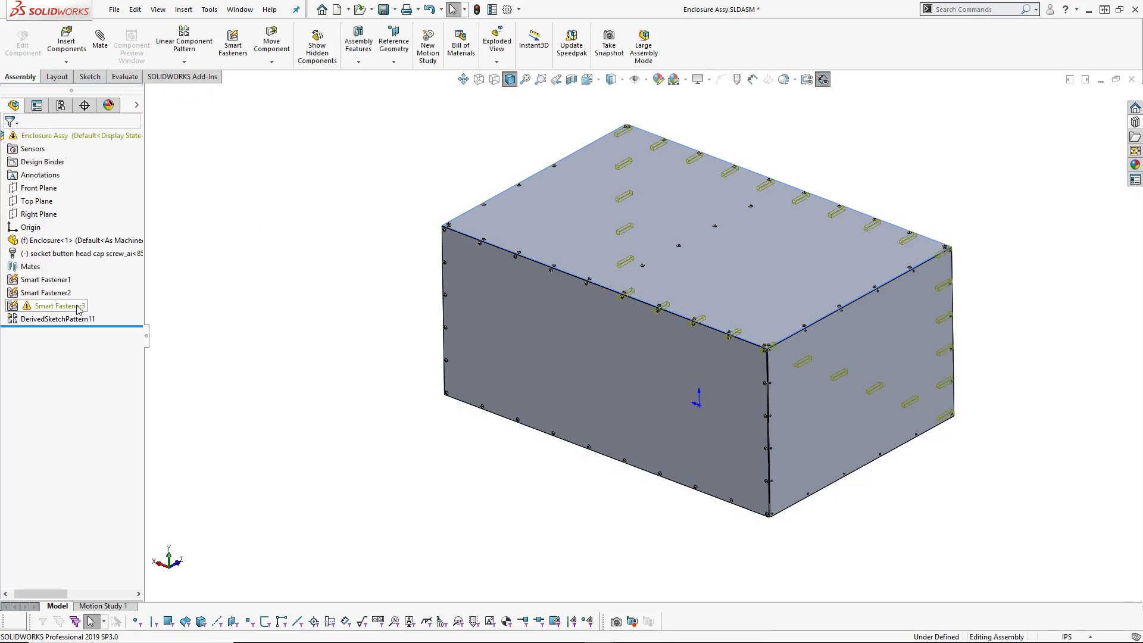
Edit Smart Fastener3, set its screw length to 0.188 with automatic length updating cleared, and accept it.
right_click(80, 305)
right_click(63, 308)
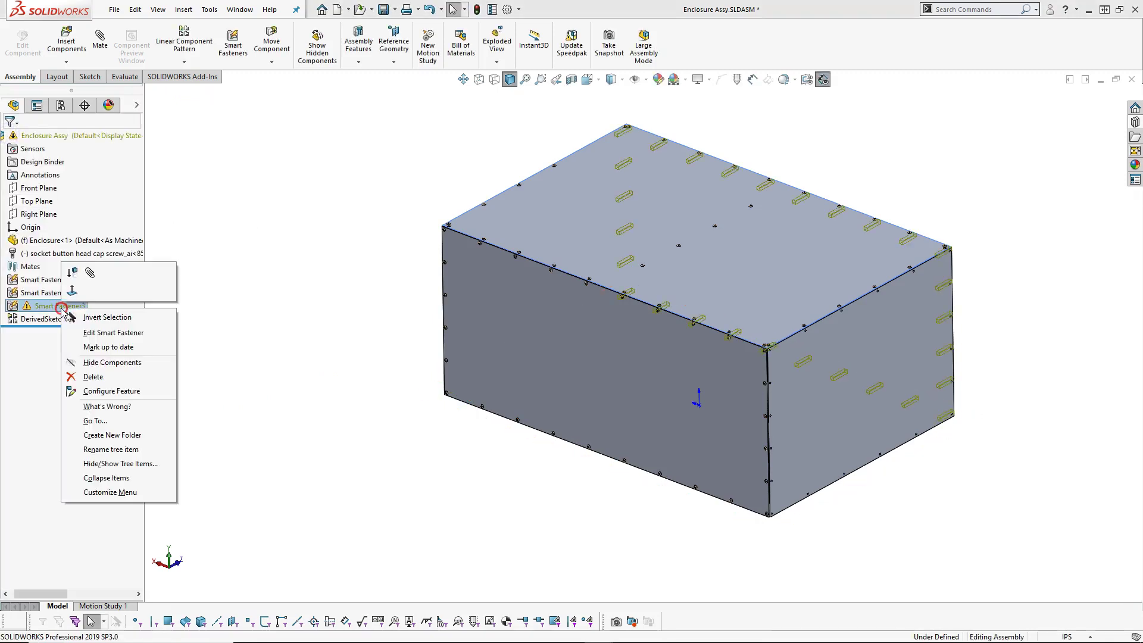
left_click(110, 332)
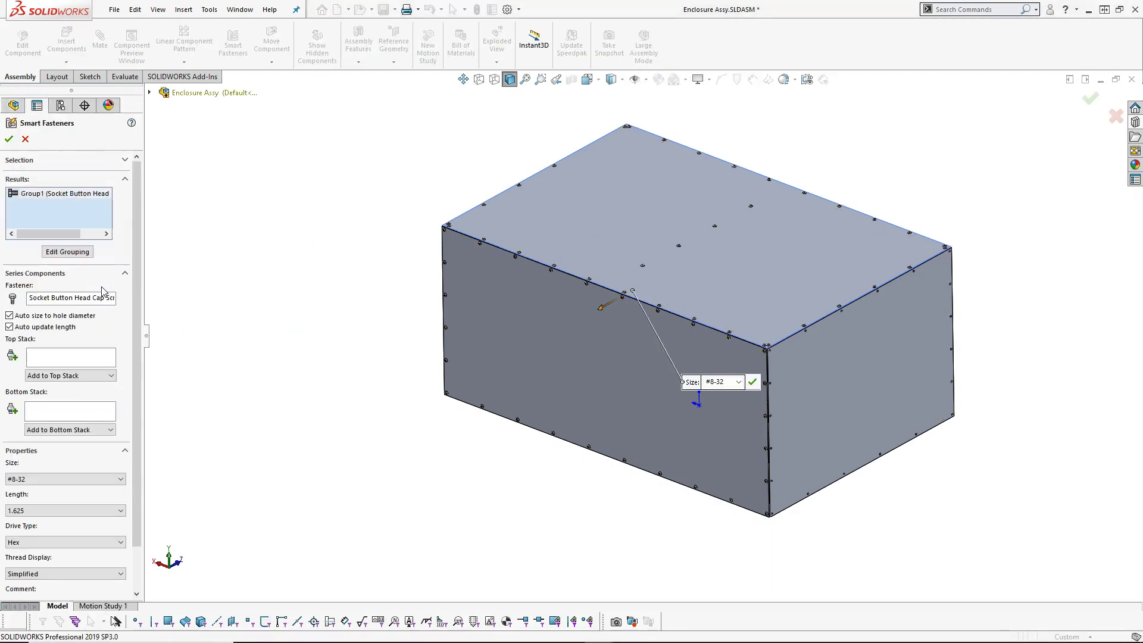
left_click(47, 513)
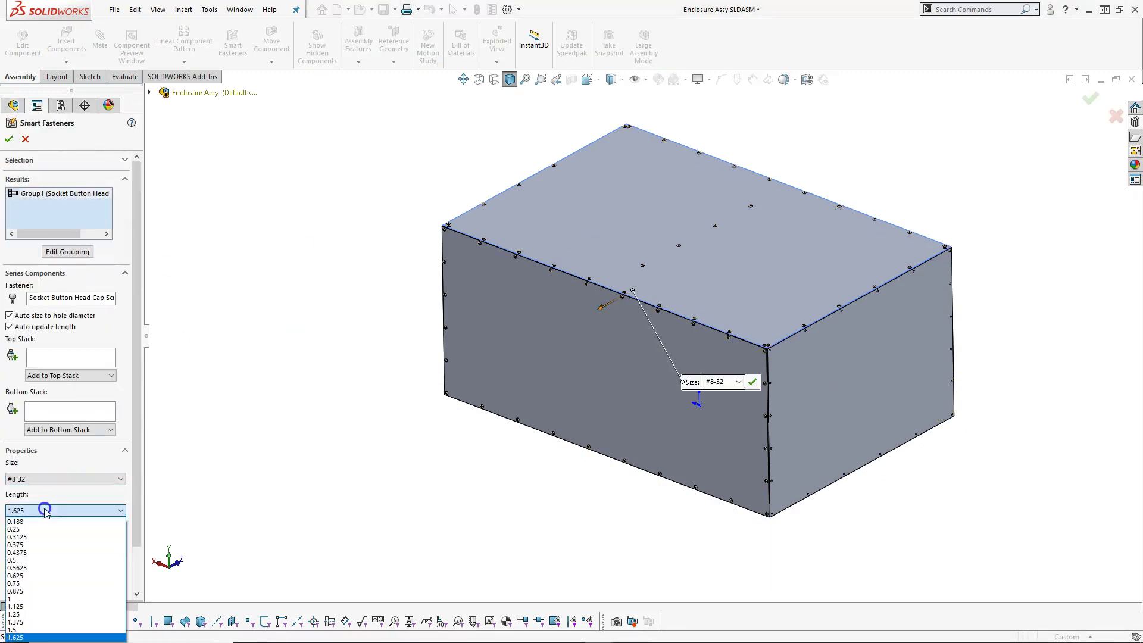
left_click(35, 519)
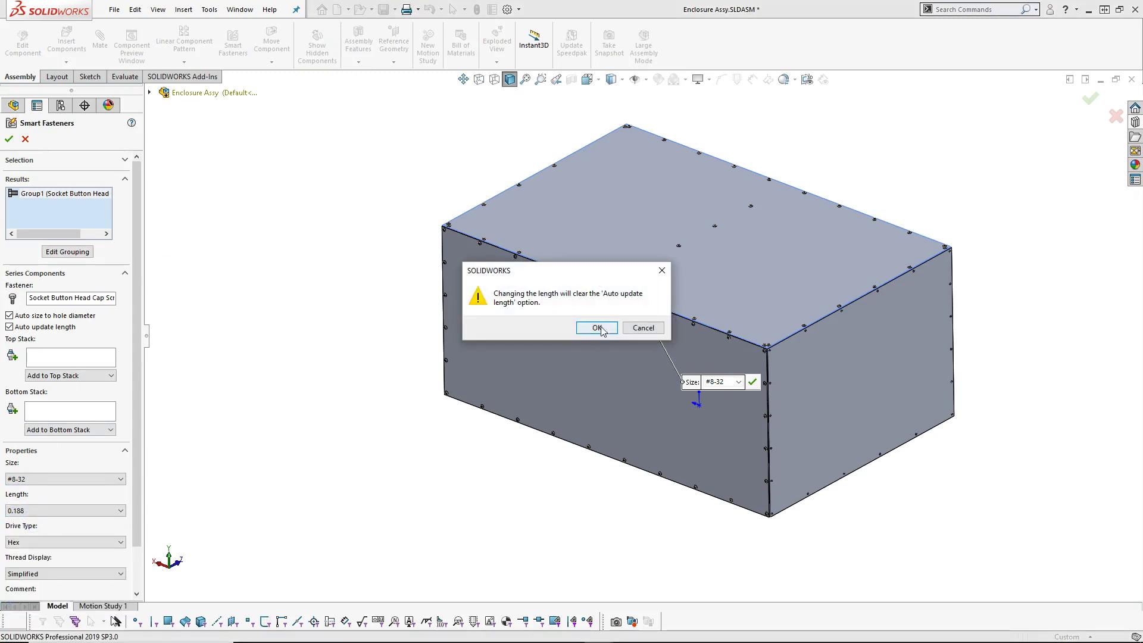
left_click(598, 328)
left_click(10, 140)
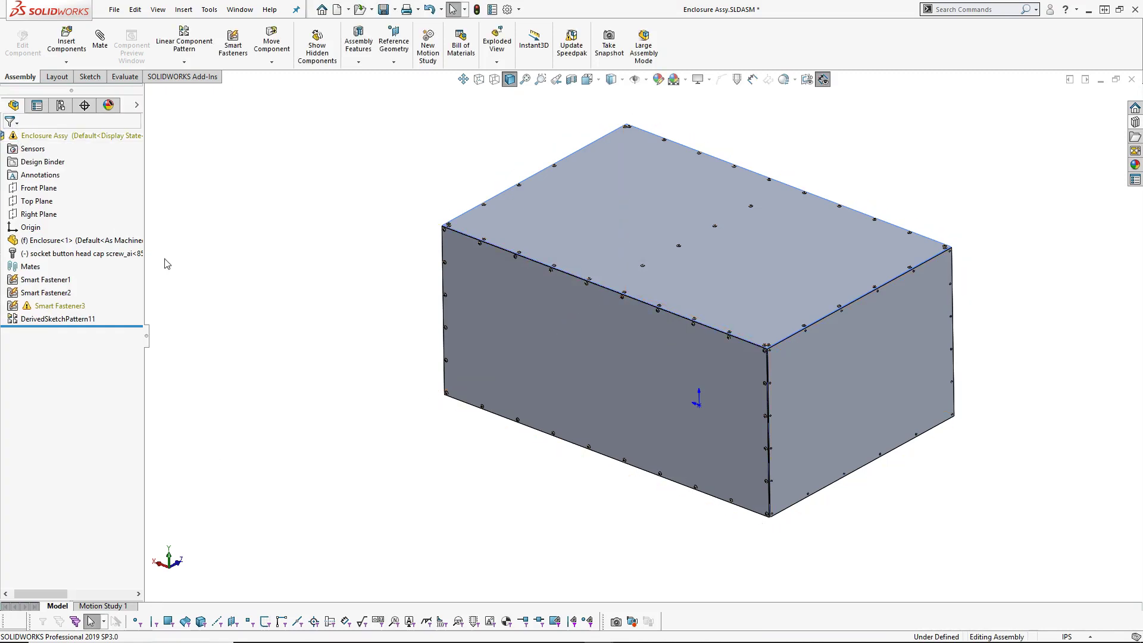
Reopen Smart Fastener3, check its fastener grouping, accept it and rebuild the assembly.
right_click(80, 304)
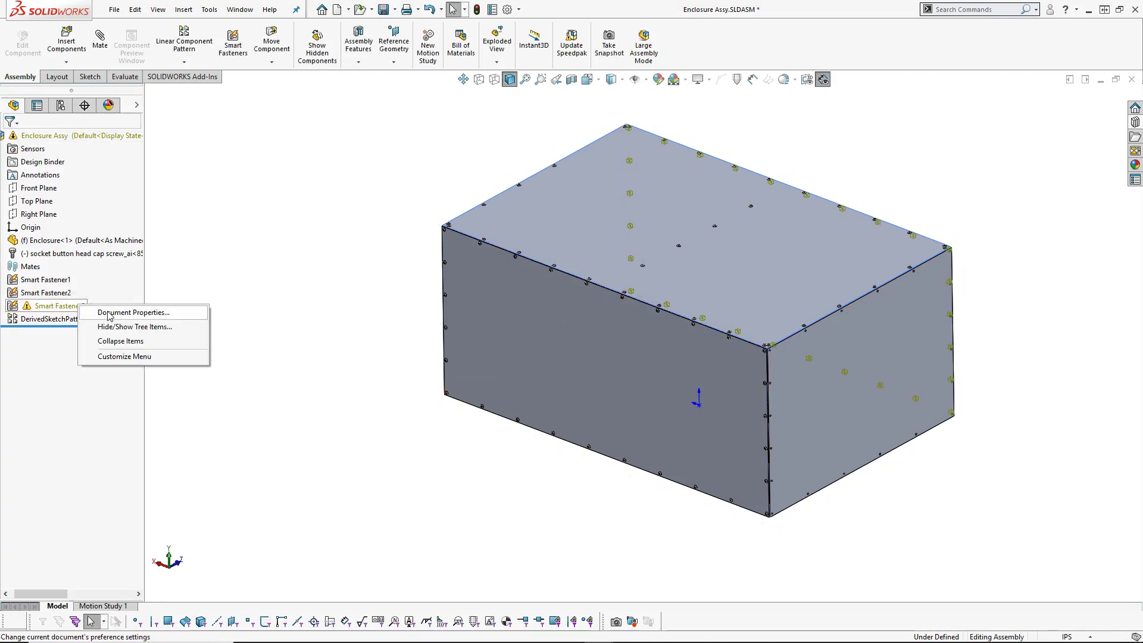
right_click(47, 306)
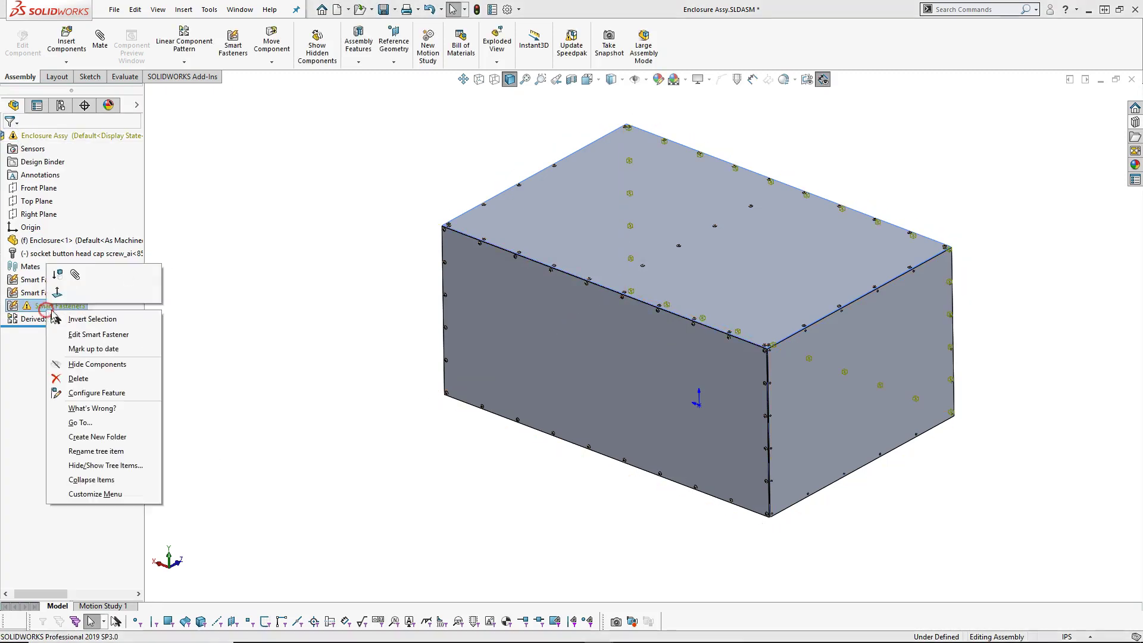
left_click(74, 335)
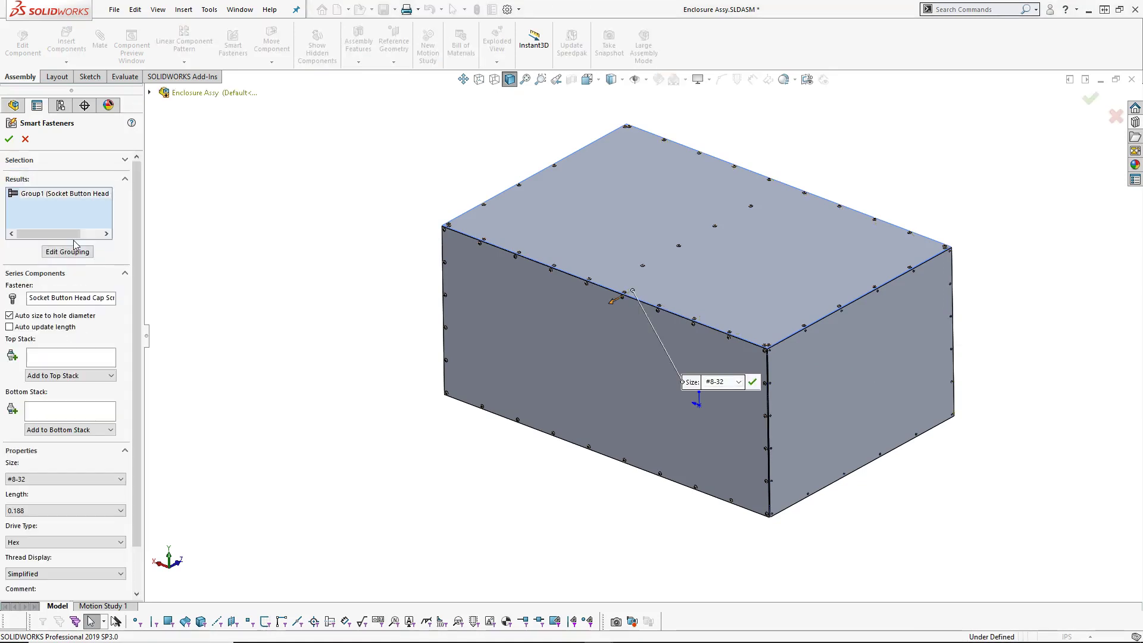
left_click(74, 252)
left_click(68, 238)
left_click(9, 139)
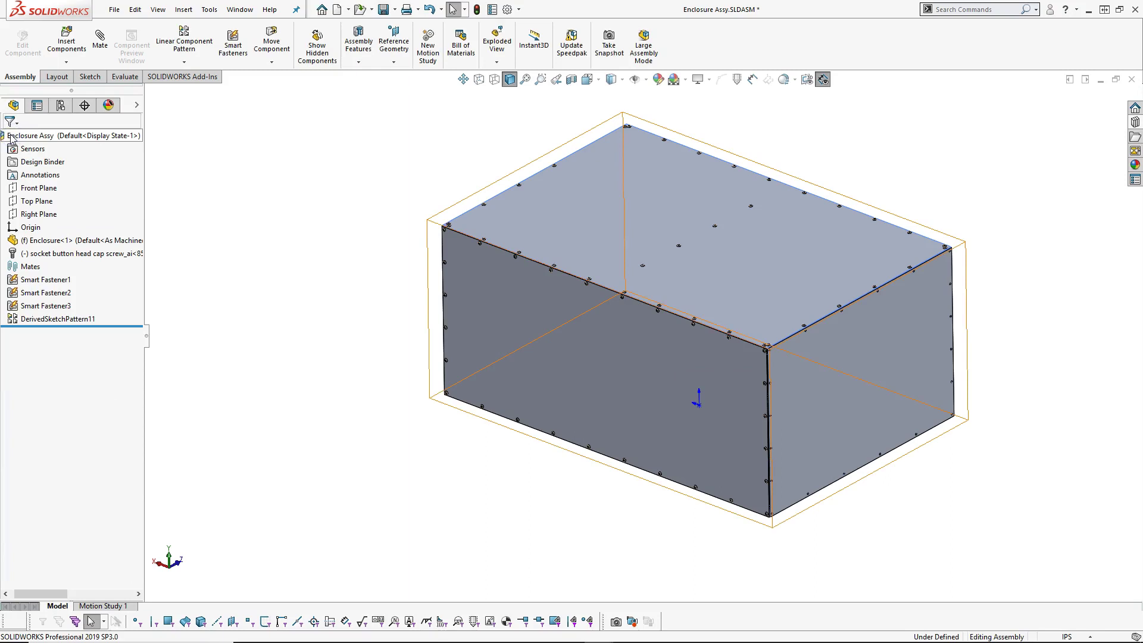
right_click(57, 306)
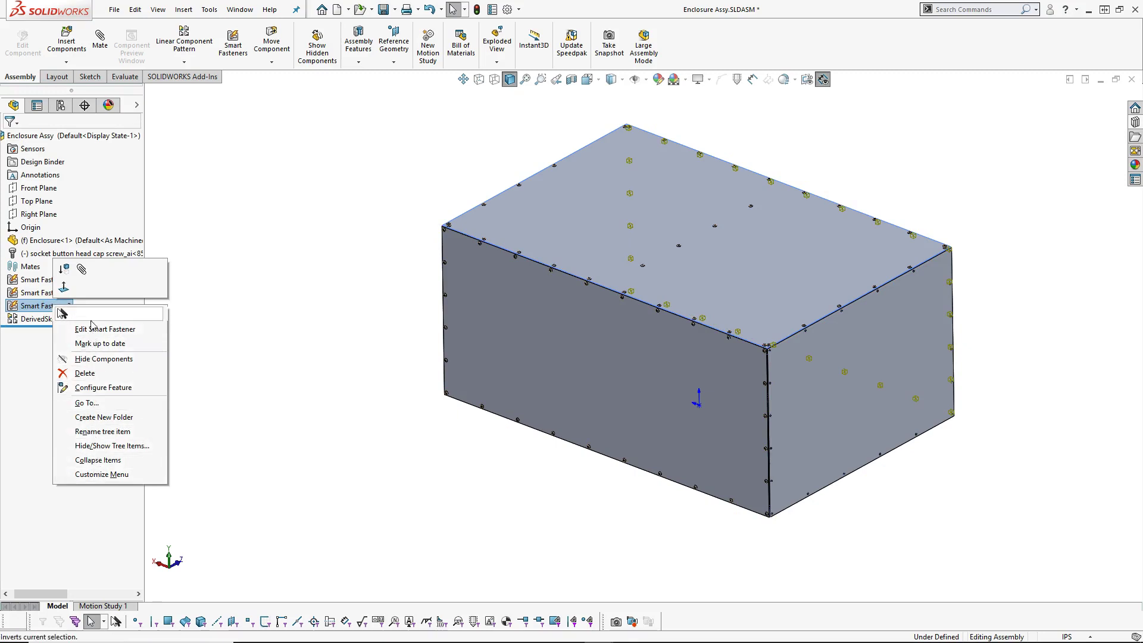
left_click(213, 210)
left_click(476, 10)
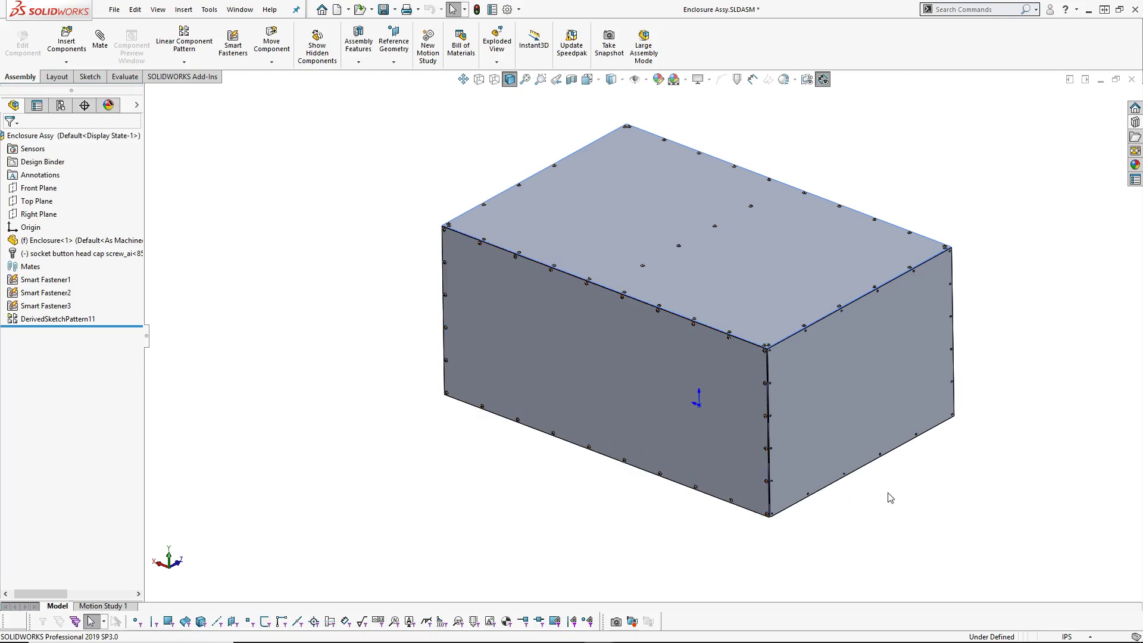
Place a Toolbox Socket Button Head Cap Screw in the empty lower corner hole of the enclosure's side panel.
scroll(875, 493, "down", 3)
scroll(693, 464, "down", 2)
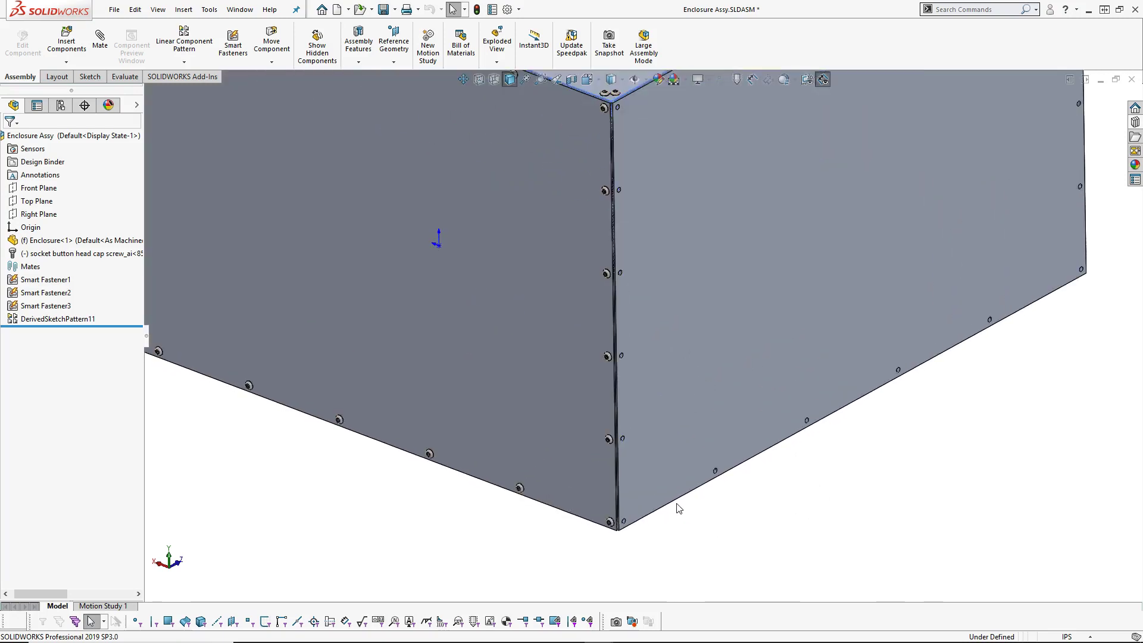
scroll(679, 508, "up", 6)
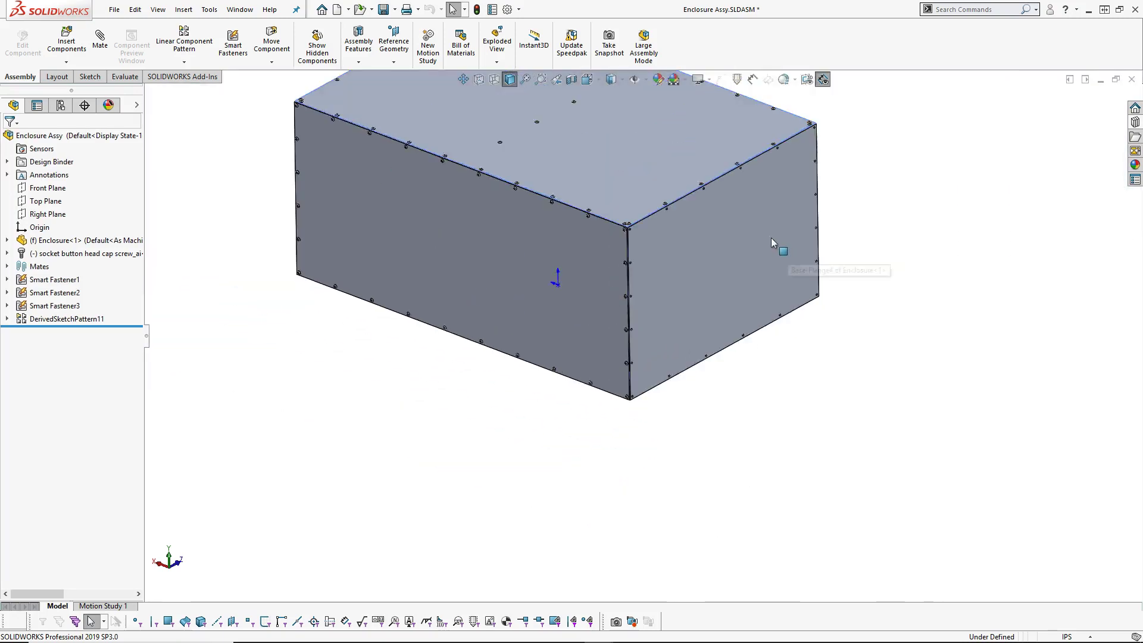
scroll(771, 241, "down", 2)
left_click(1135, 121)
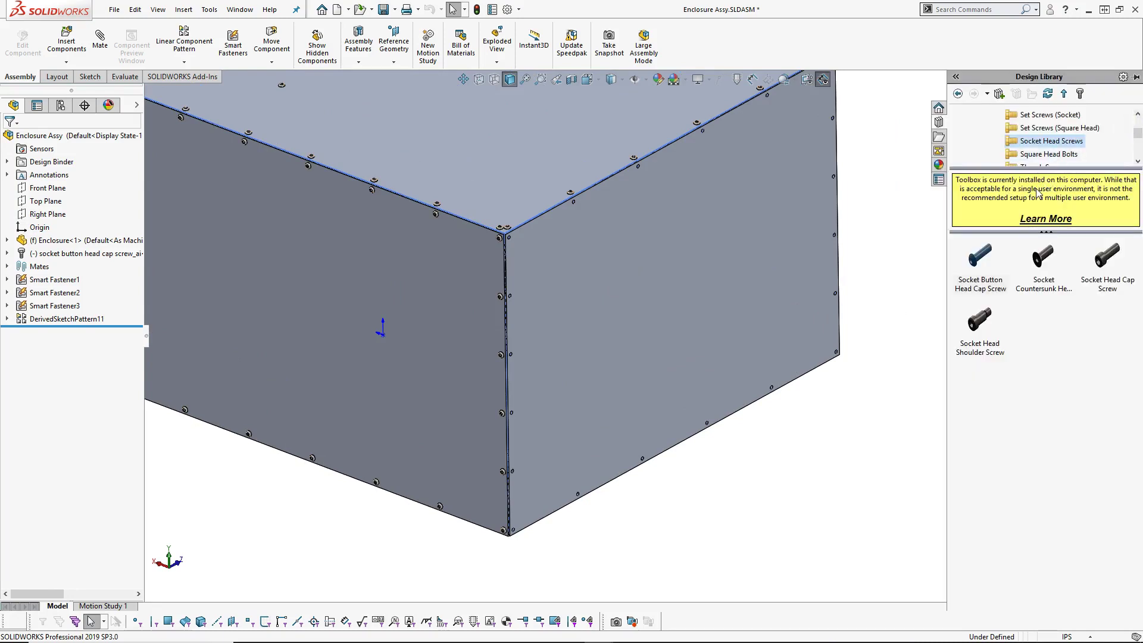
left_click_drag(991, 258, 515, 531)
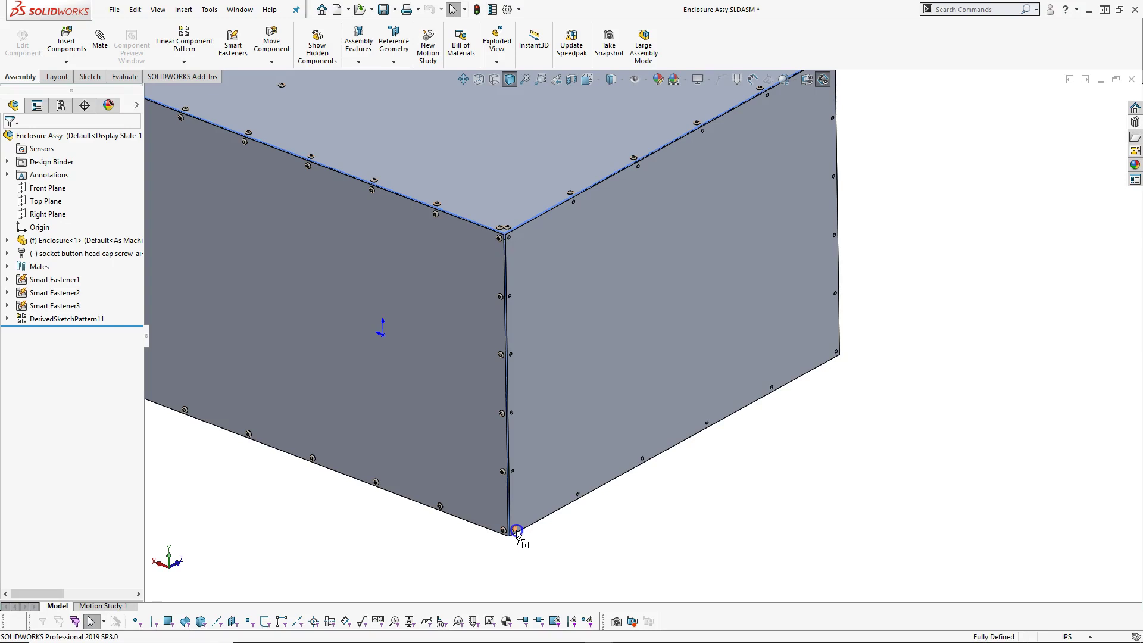
left_click_drag(515, 531, 516, 529)
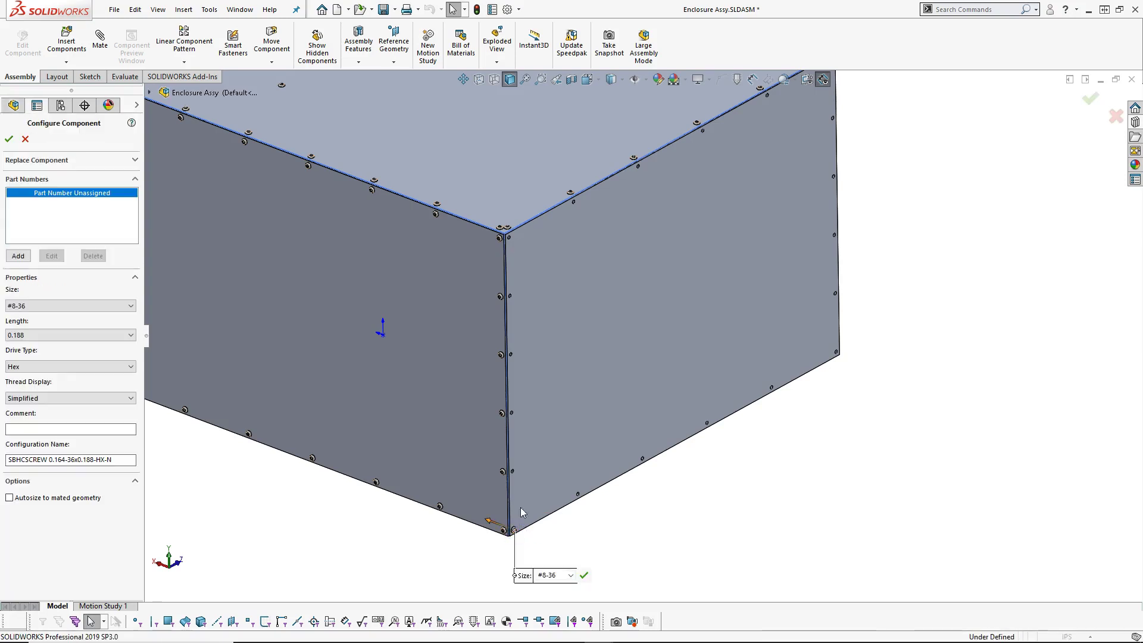
Set the placed corner screw's size to #8-32, accept it and finish inserting without further copies.
left_click(51, 305)
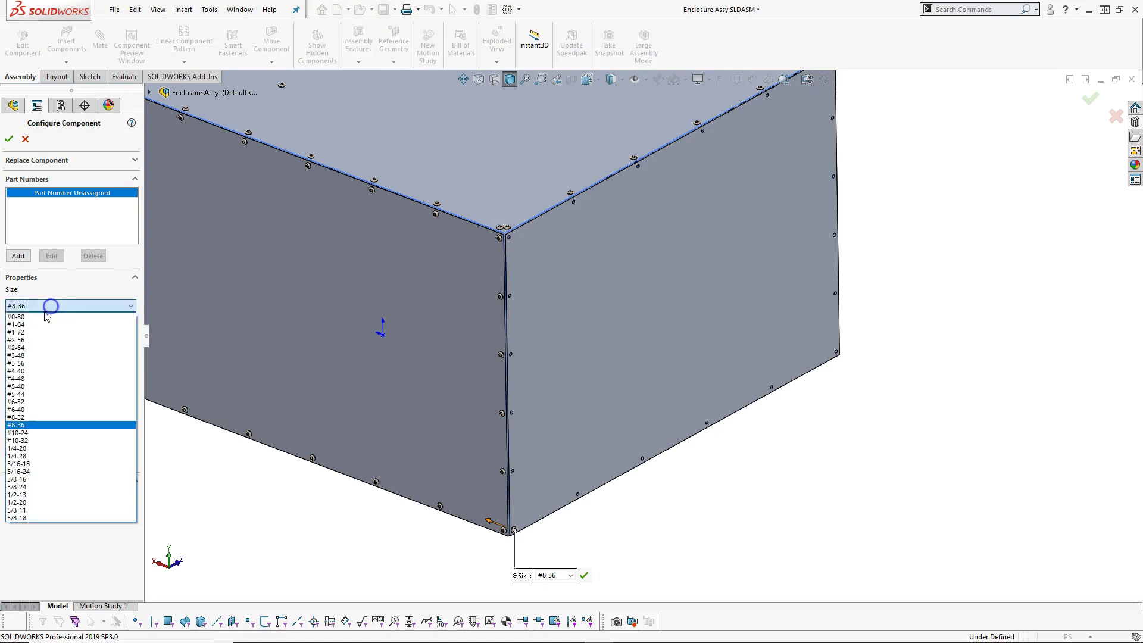
left_click(27, 417)
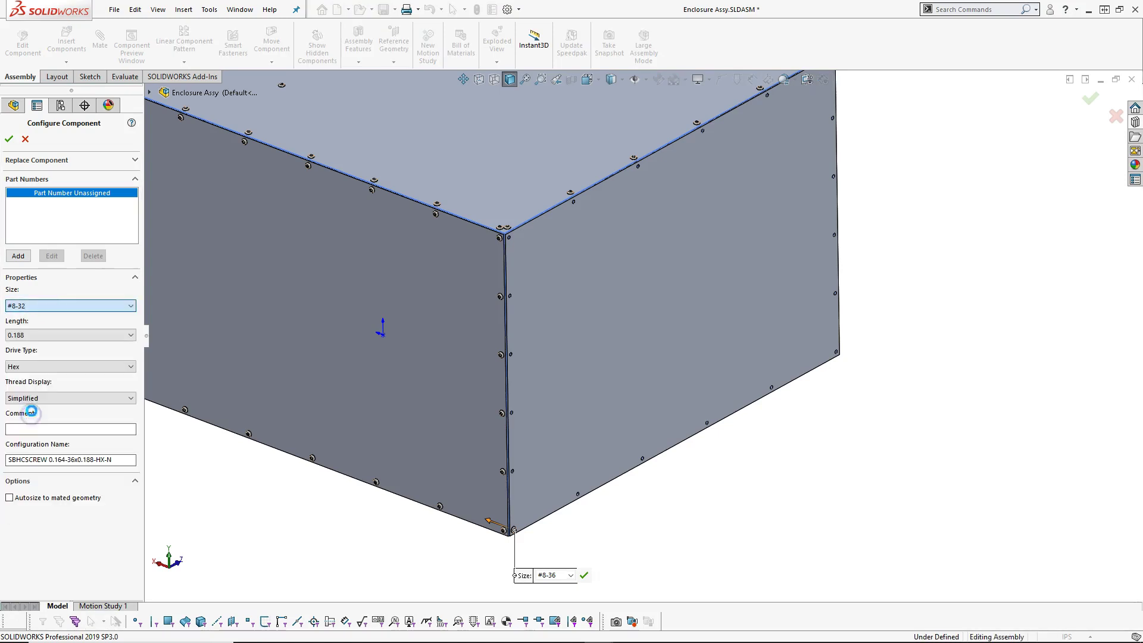
left_click(10, 141)
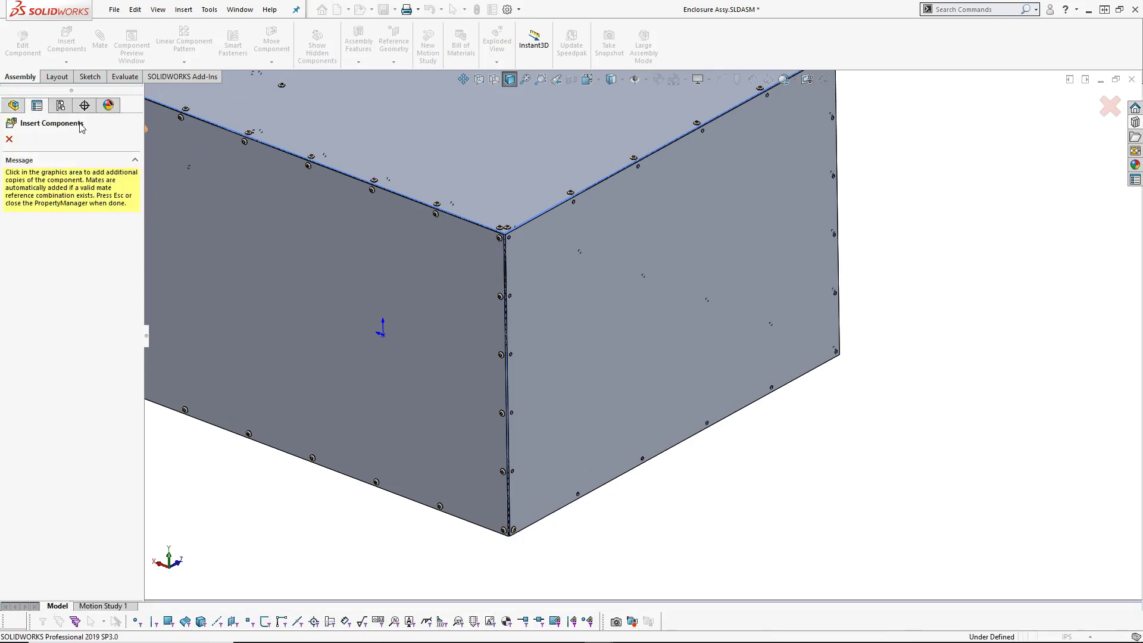
key("Escape")
Examine the newly placed lower corner screw and the neighbouring empty holes of the side panel.
scroll(532, 530, "down", 5)
scroll(533, 530, "down", 3)
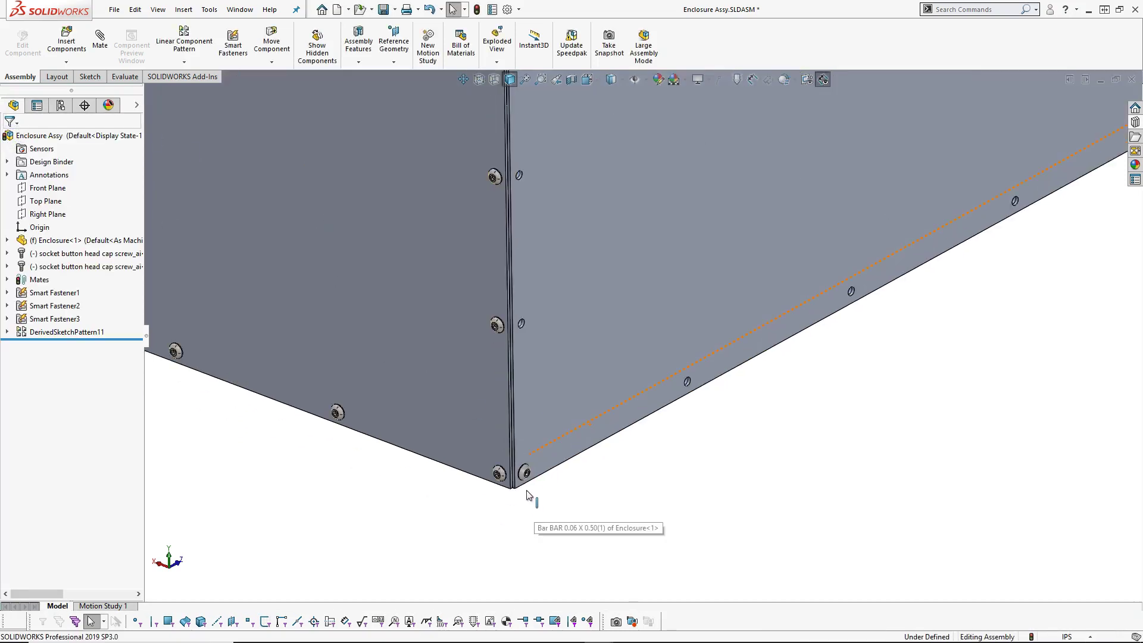
left_click(565, 415)
scroll(732, 256, "up", 5)
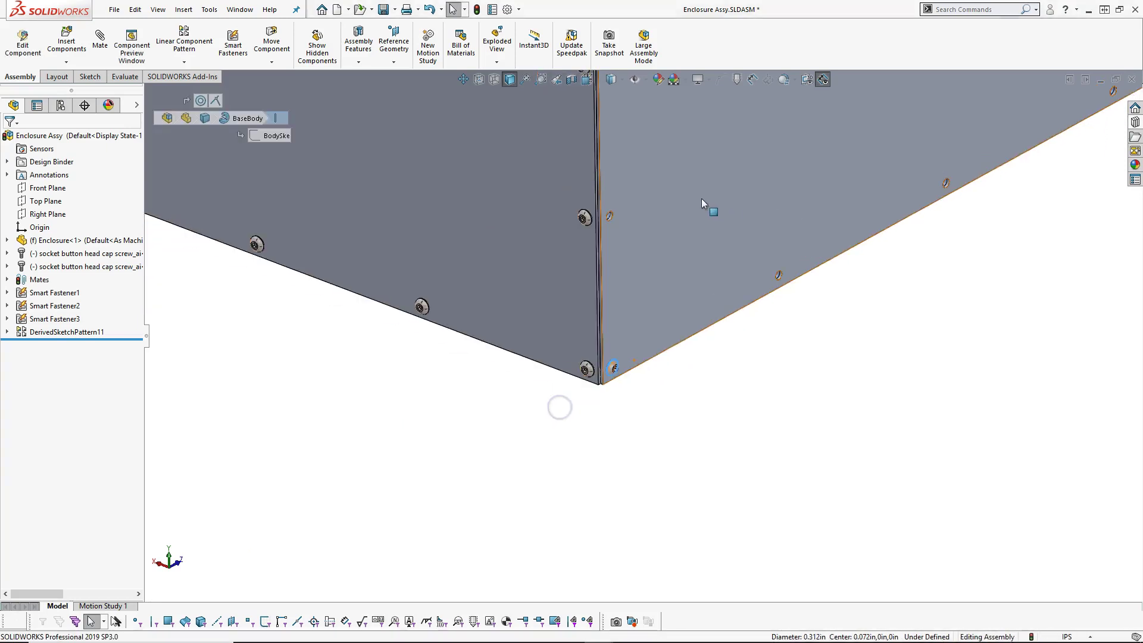
scroll(597, 276, "down", 8)
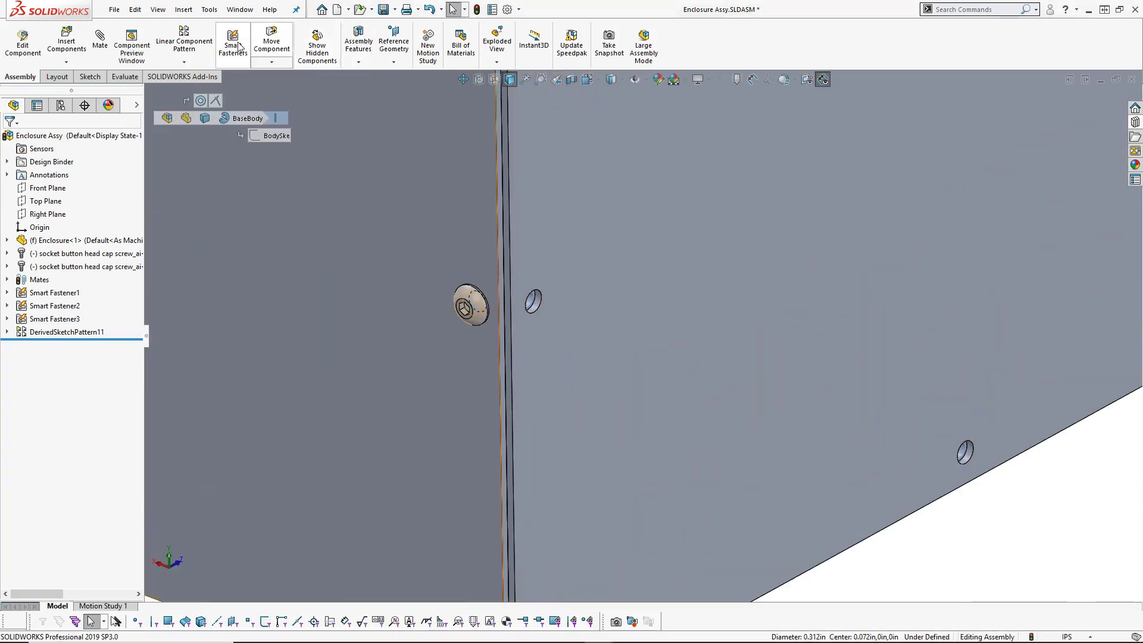
Create a pattern-driven component pattern of the new corner screw, driven by the side panel's sketch-patterned holes.
left_click(184, 62)
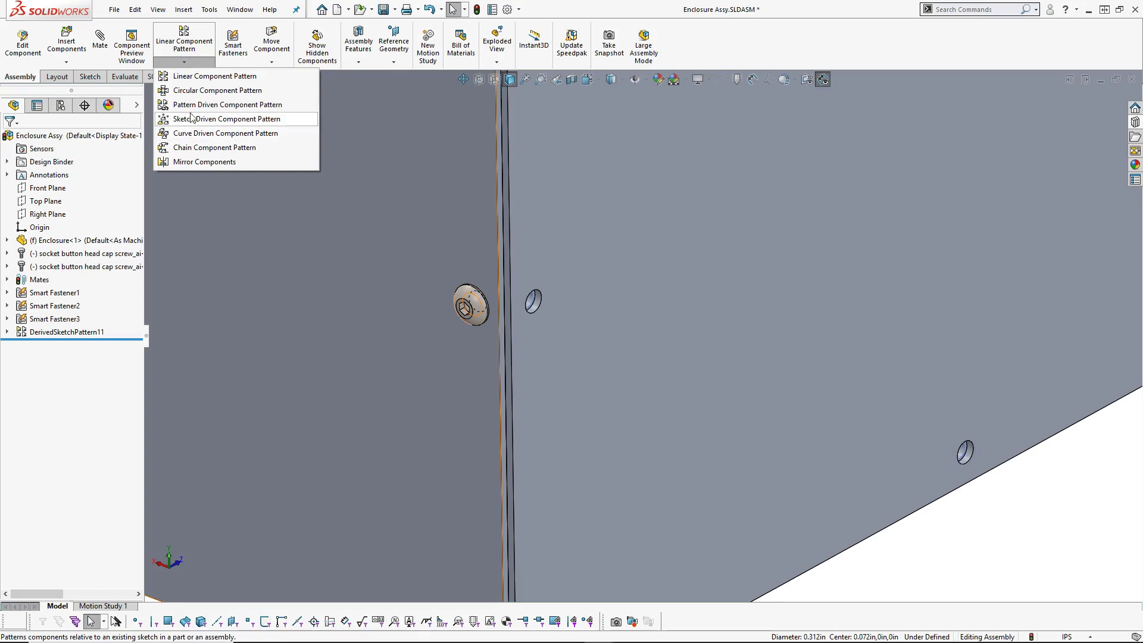
left_click(191, 105)
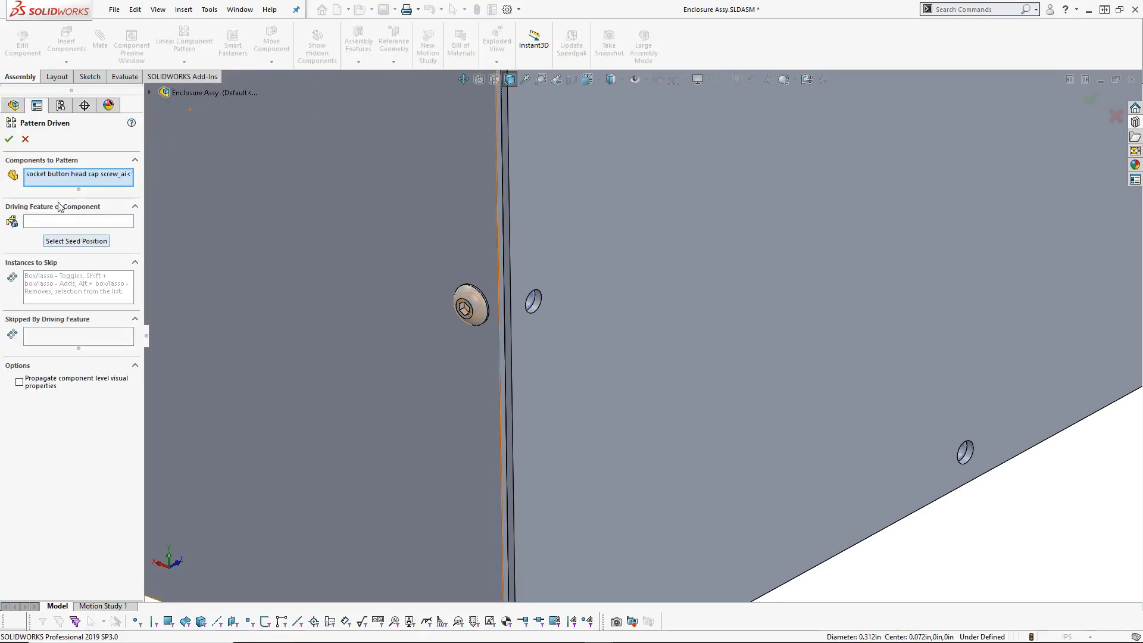
left_click(51, 220)
left_click(538, 307)
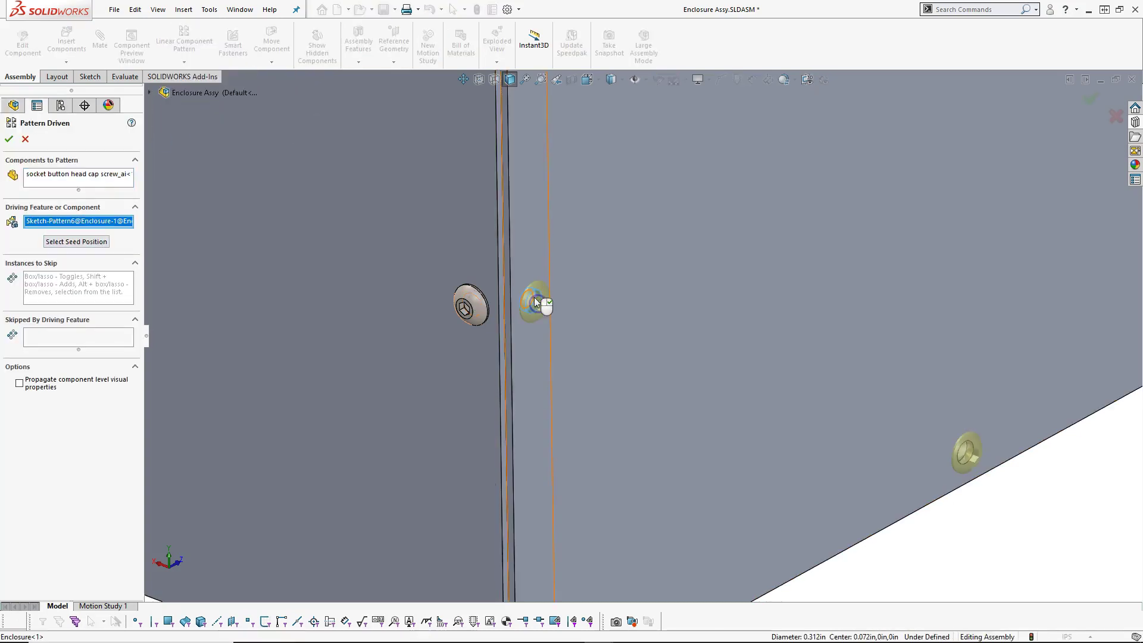
left_click(9, 138)
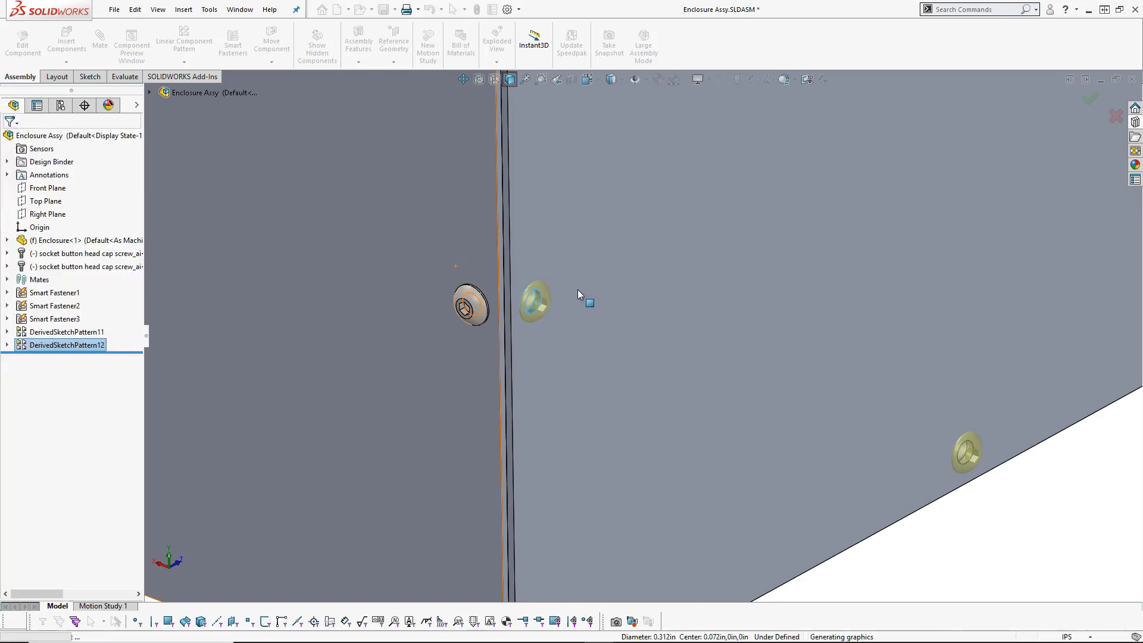
Rebuild the assembly and show the whole enclosure in the isometric view.
scroll(577, 288, "up", 6)
scroll(578, 287, "up", 3)
middle_click_drag(580, 287, 649, 256)
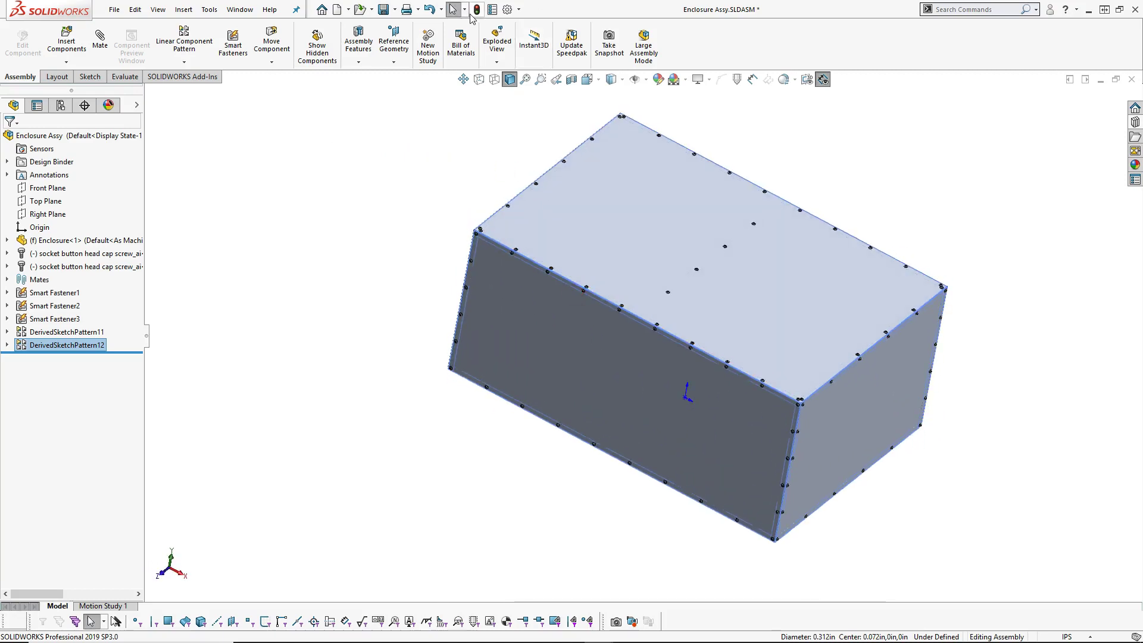
left_click(475, 10)
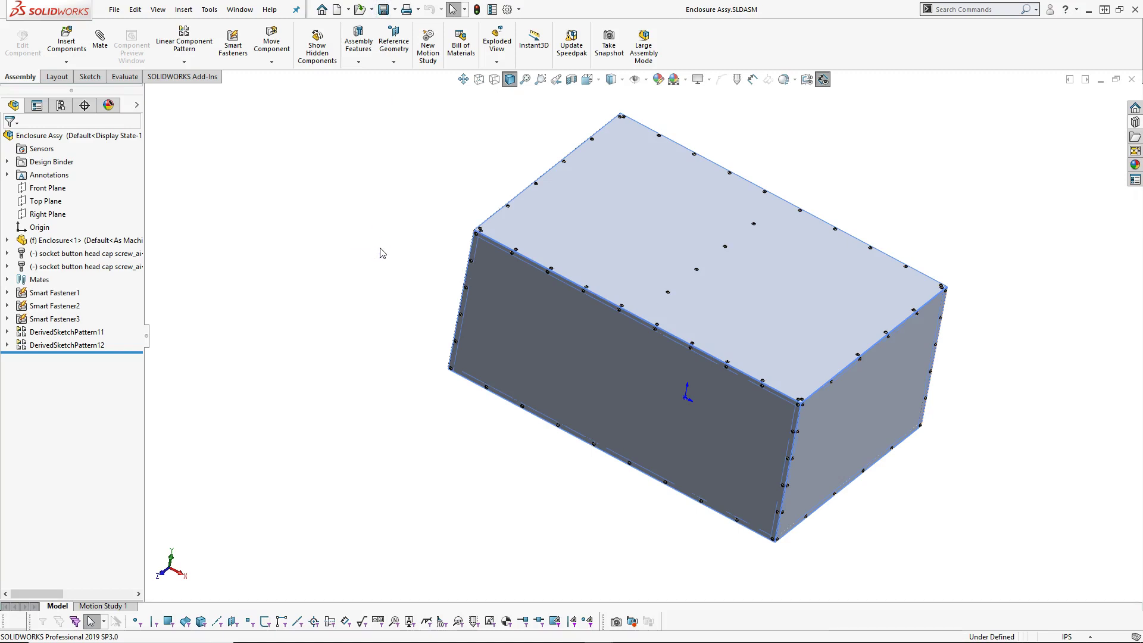
key("ctrl+7")
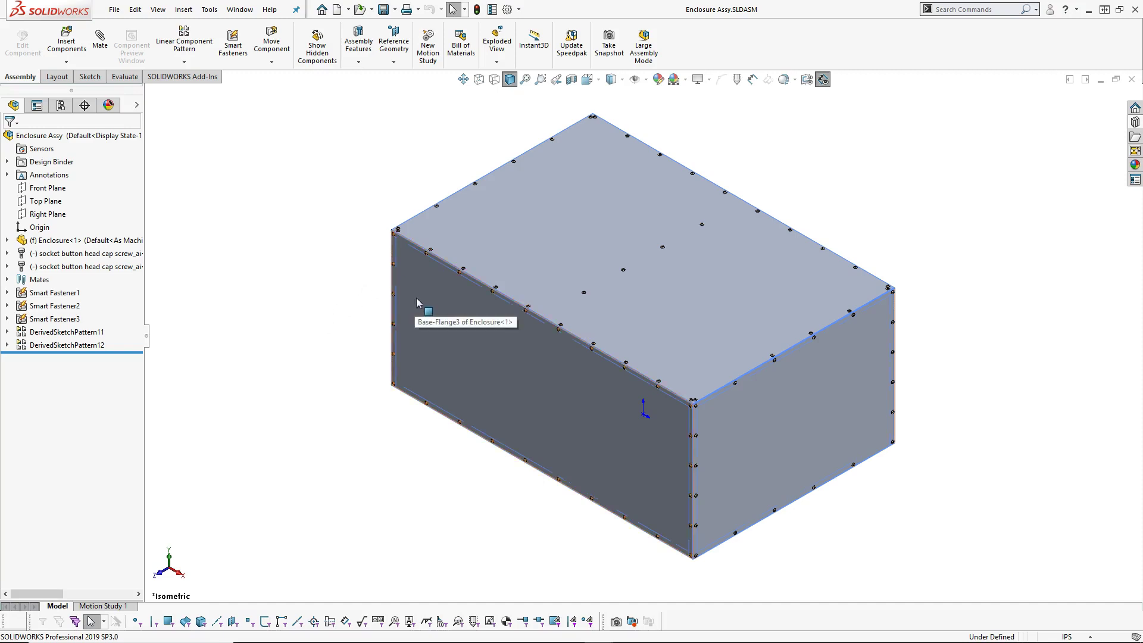
left_click(66, 61)
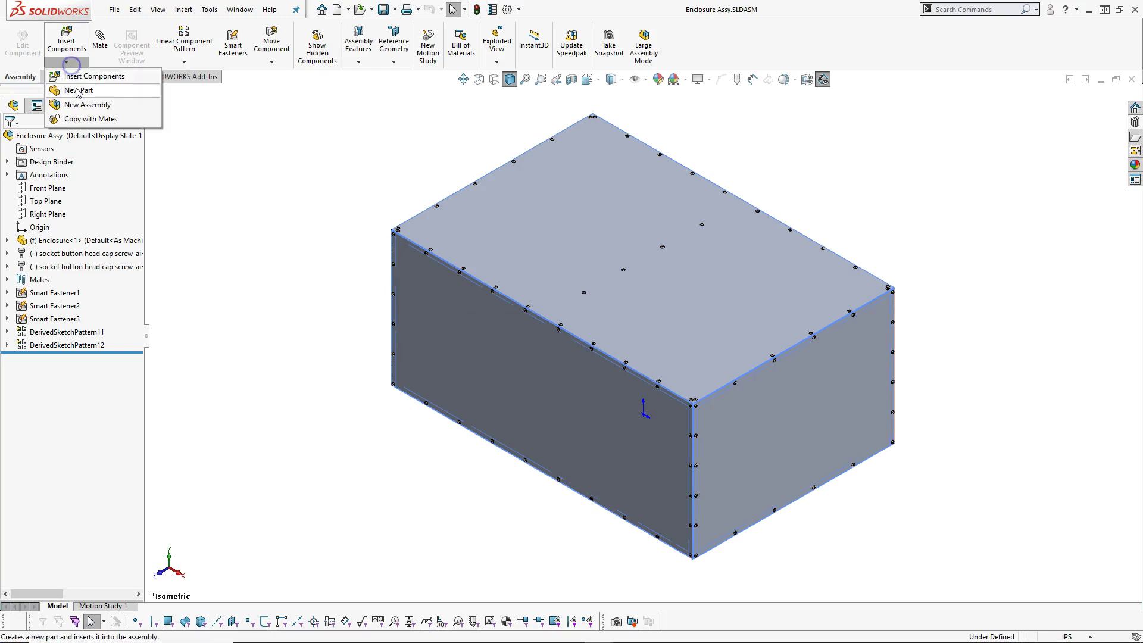
left_click(259, 156)
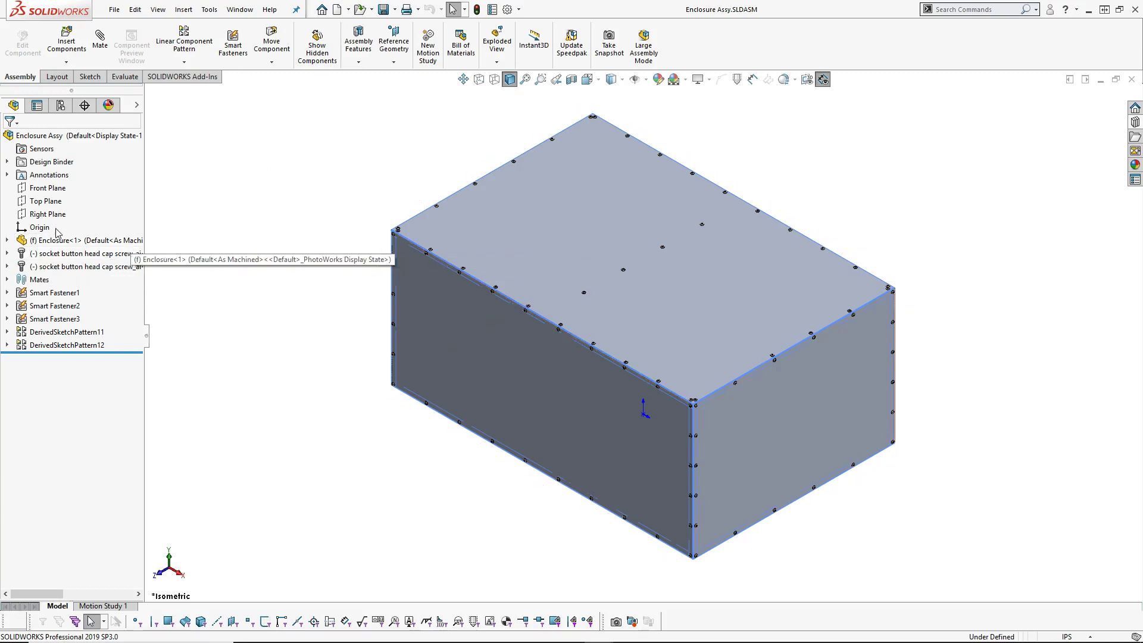
left_click(54, 245)
mouse_move(43, 239)
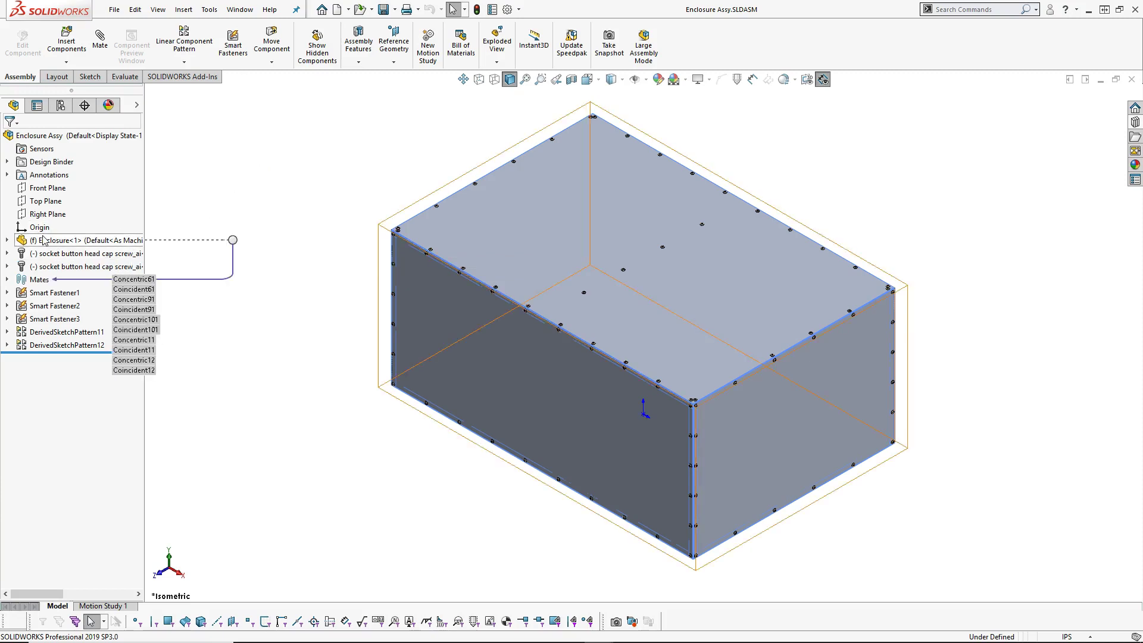
Save the Enclosure assembly.
left_click(288, 237)
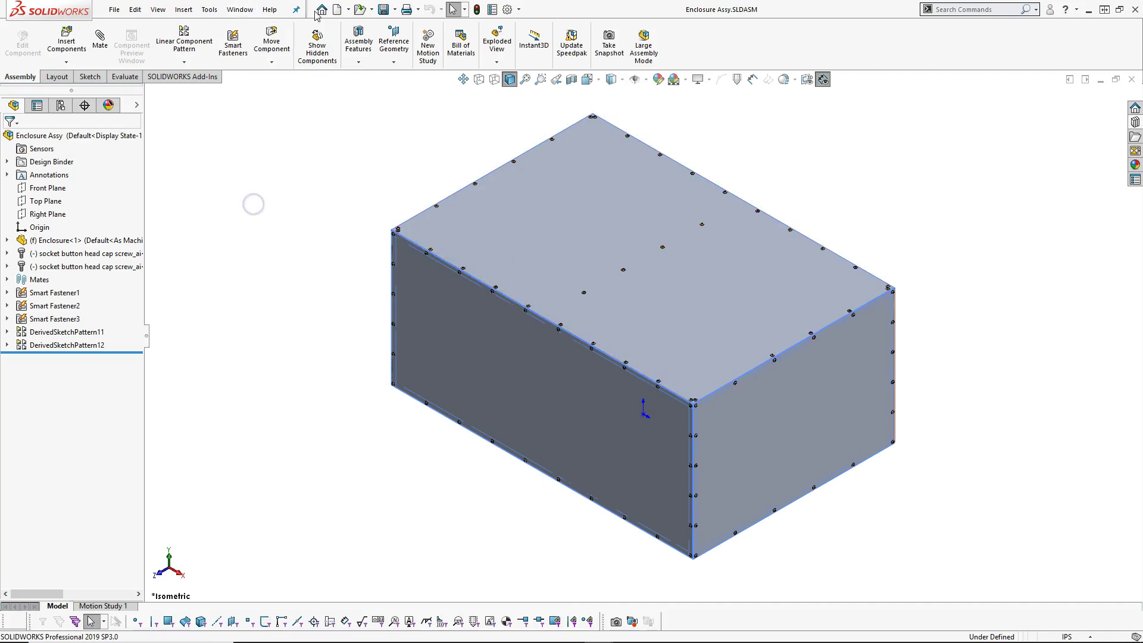
left_click(384, 10)
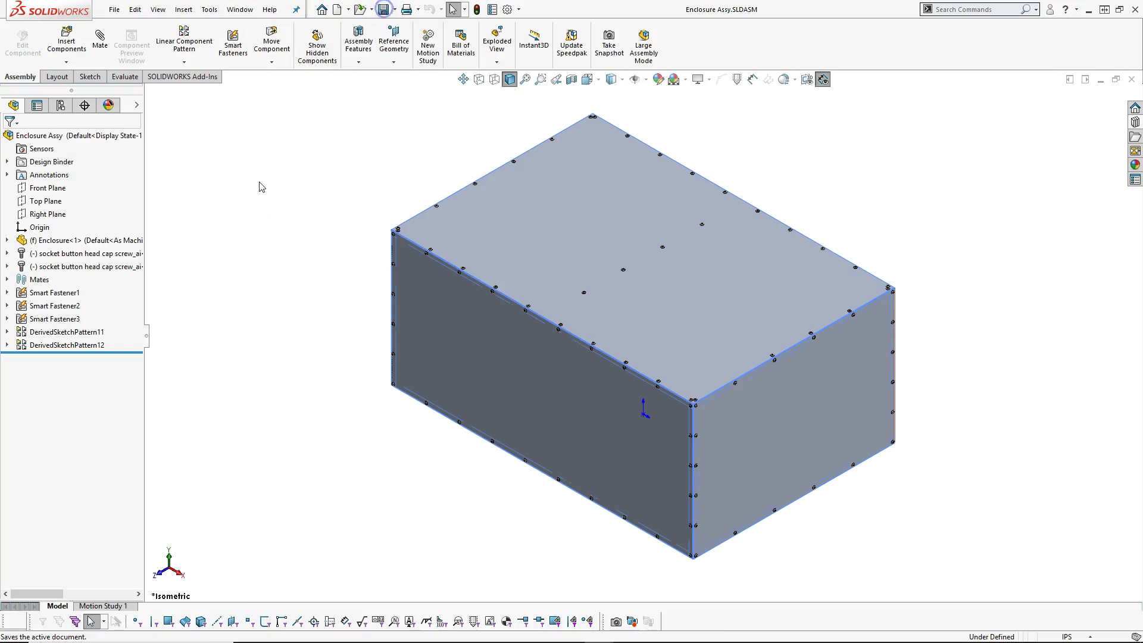
left_click(118, 11)
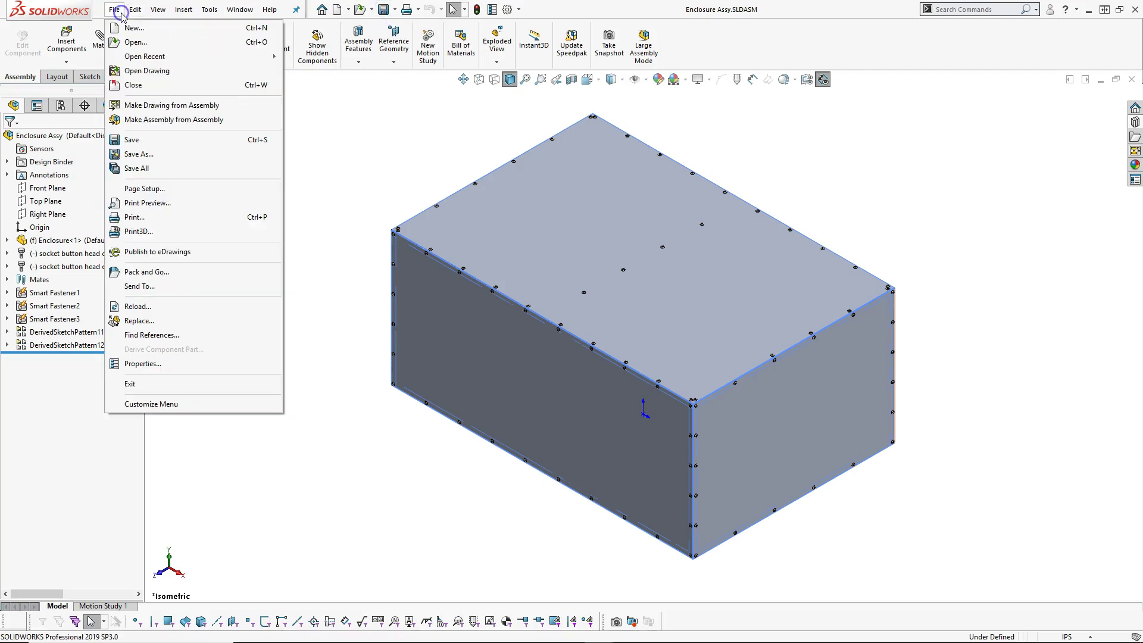
mouse_move(135, 9)
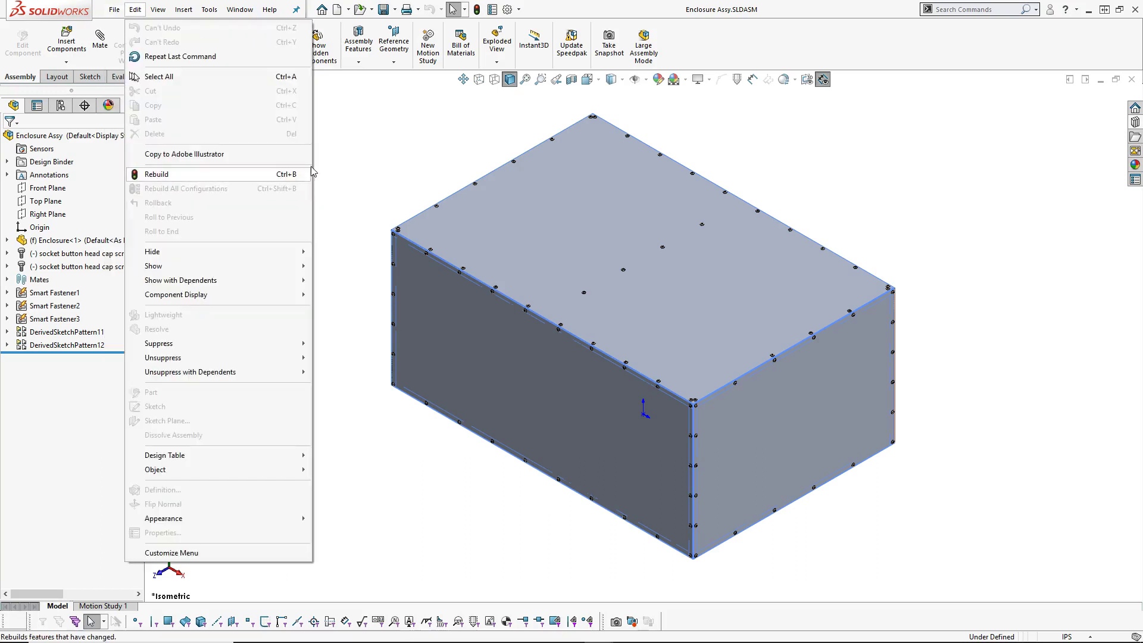
left_click(313, 172)
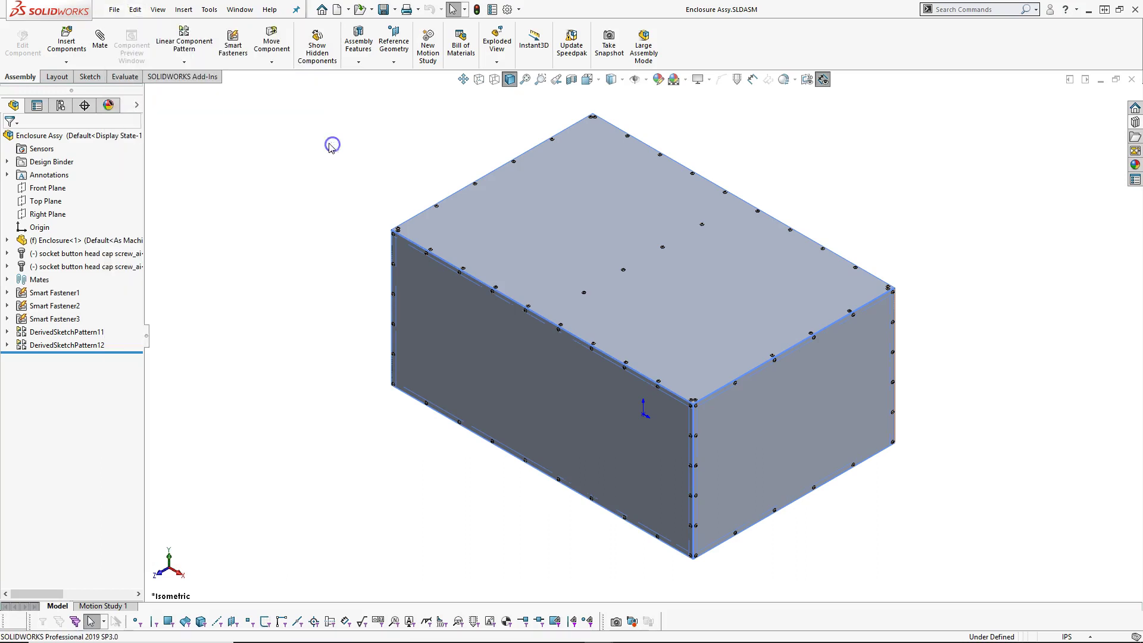
left_click(60, 105)
left_click_drag(69, 557, 68, 413)
left_click(12, 104)
left_click(264, 218)
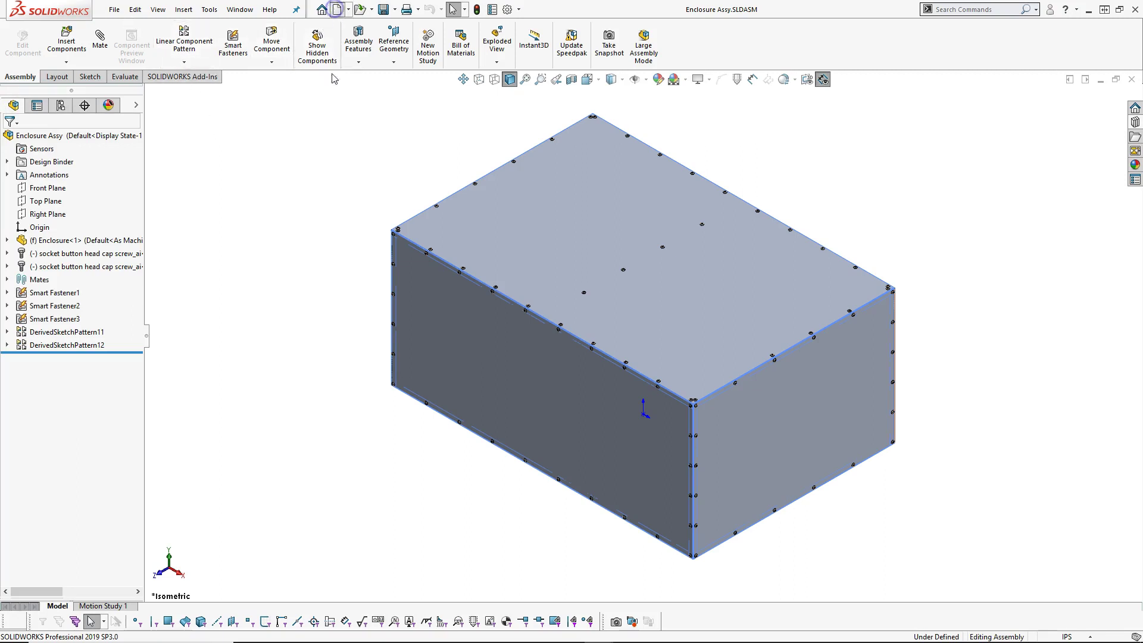
Create a new drawing and place an isometric view of Enclosure Assy in zone A2 of the sheet.
double_click(404, 140)
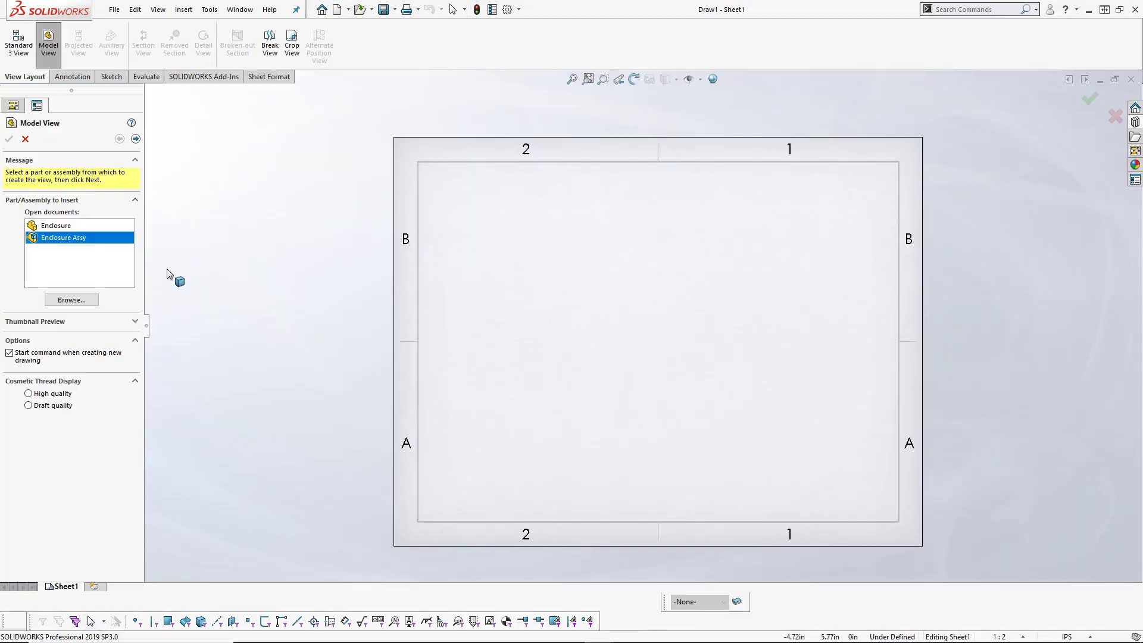
left_click(136, 139)
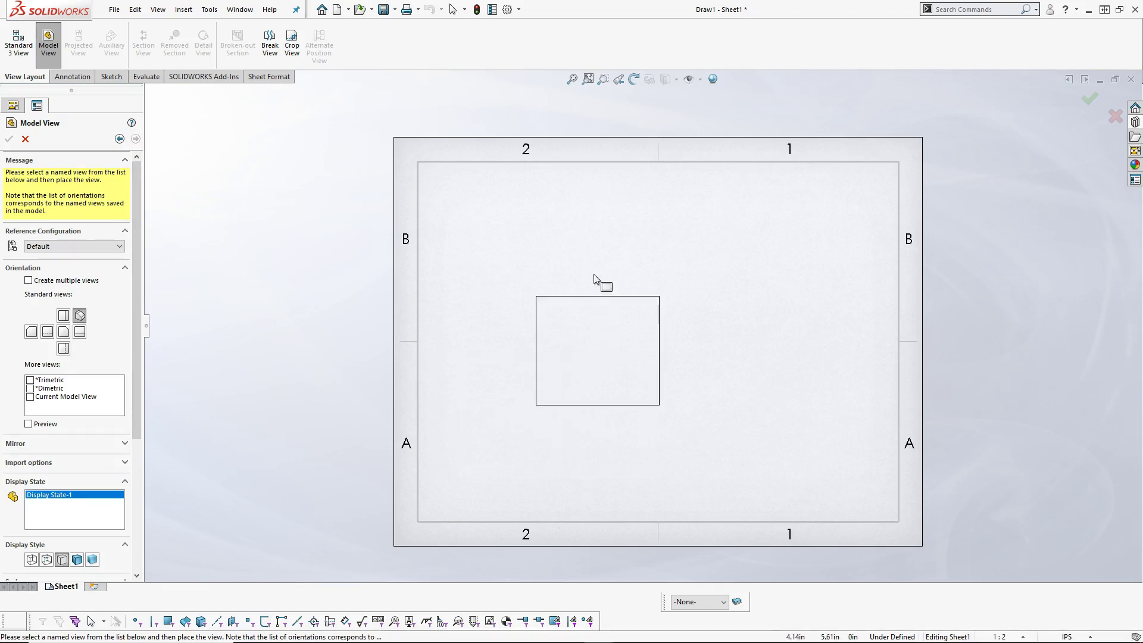
left_click(539, 382)
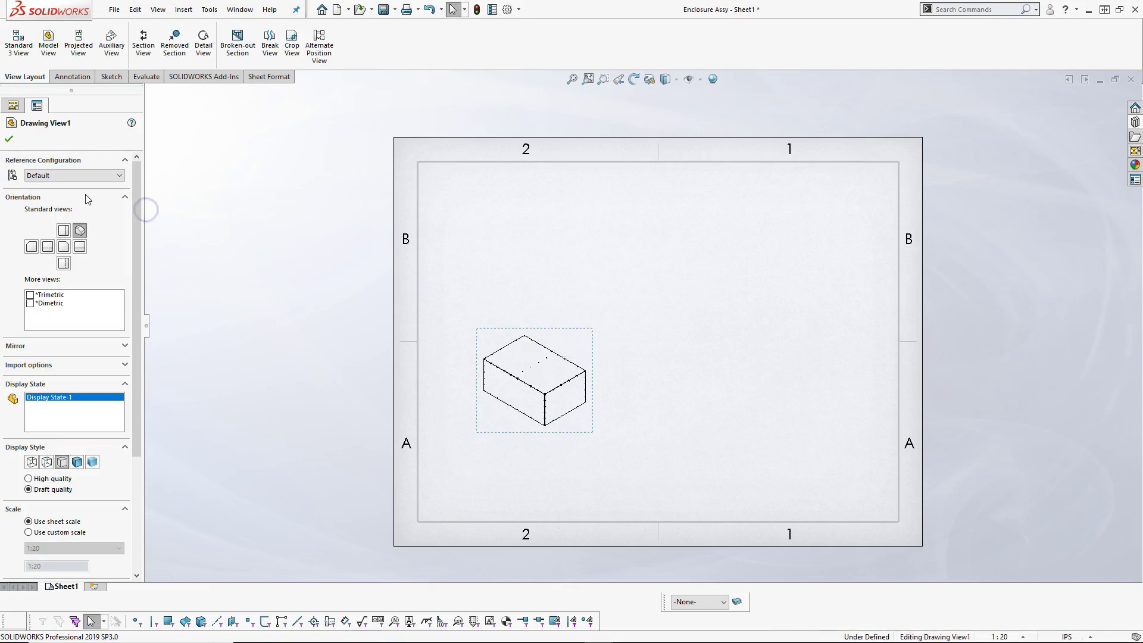
left_click(9, 139)
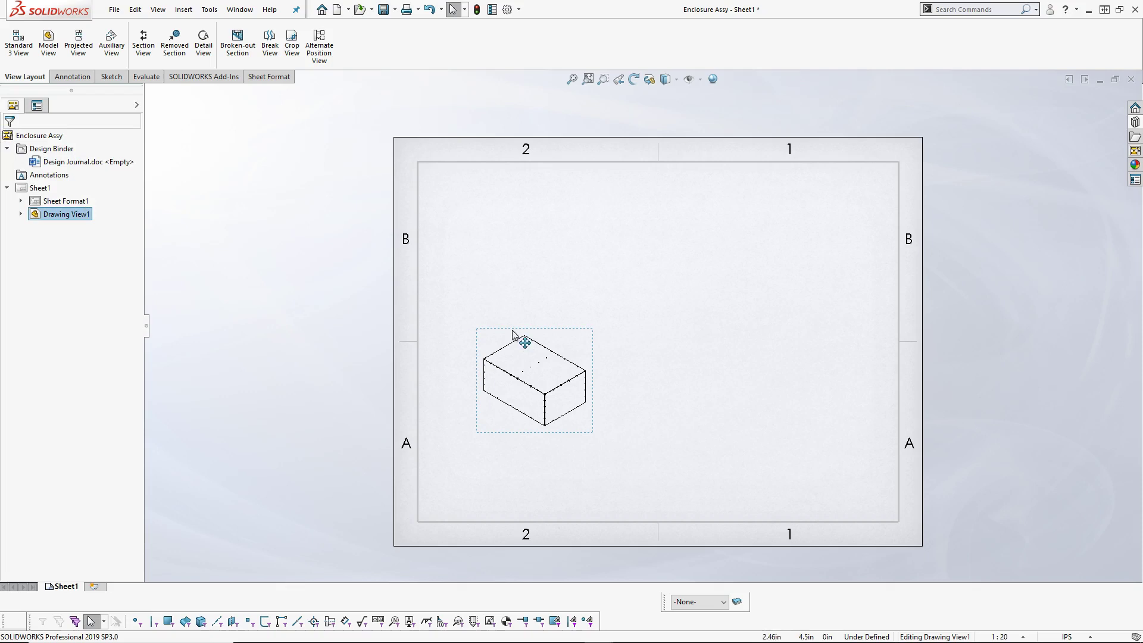
Insert a top-level-only bill of materials for the view in the sheet's upper right corner and check the screw quantity.
right_click(546, 337)
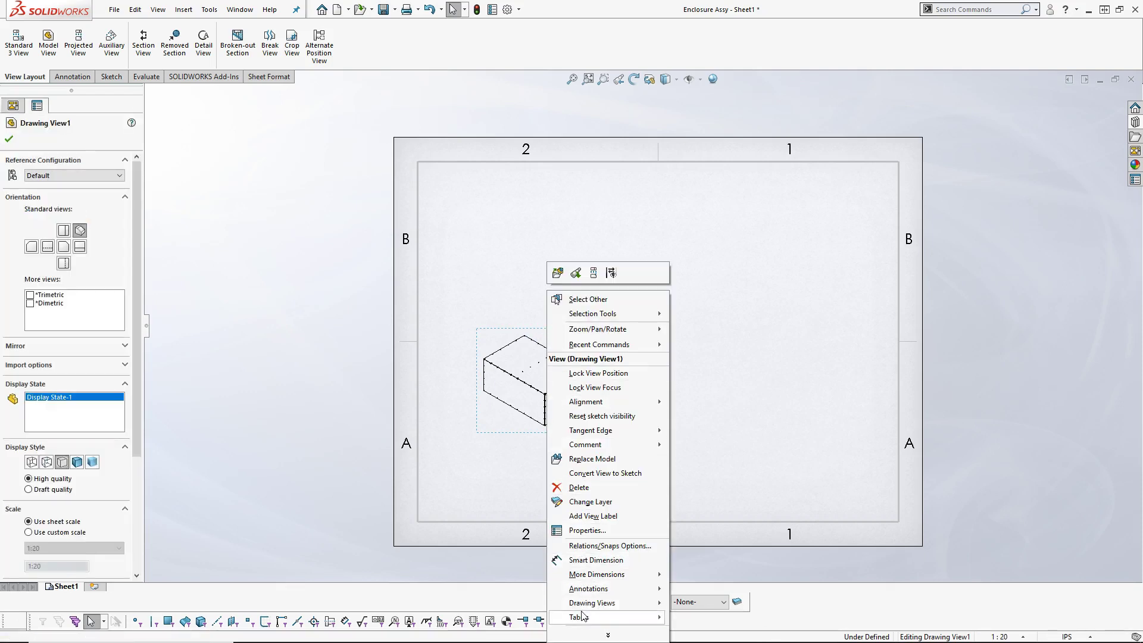
mouse_move(582, 616)
left_click(720, 557)
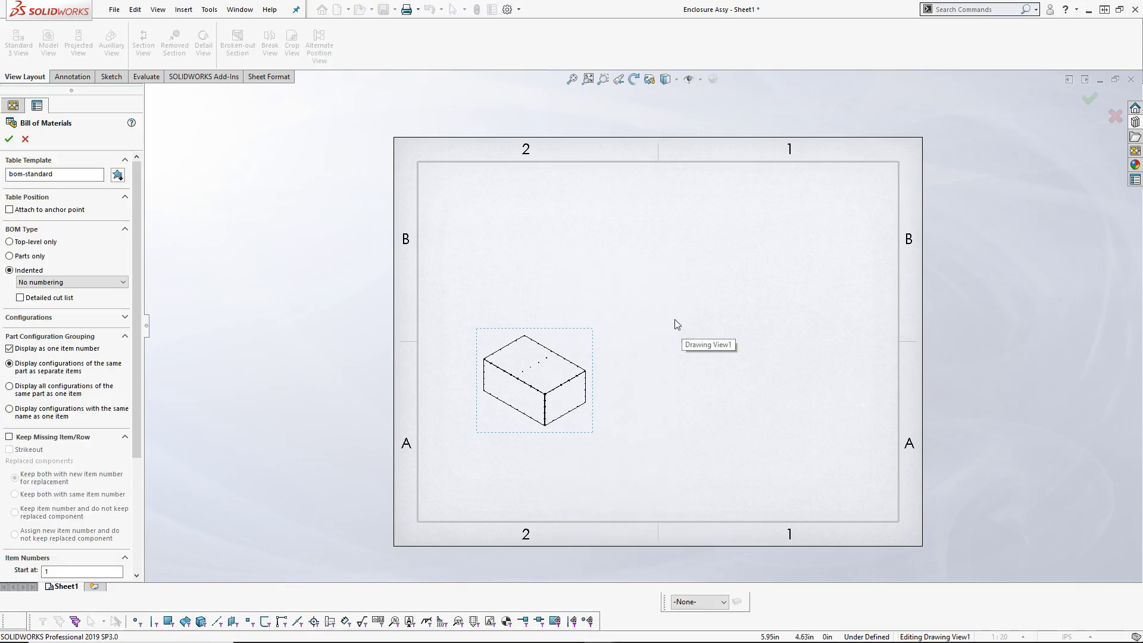
left_click(16, 244)
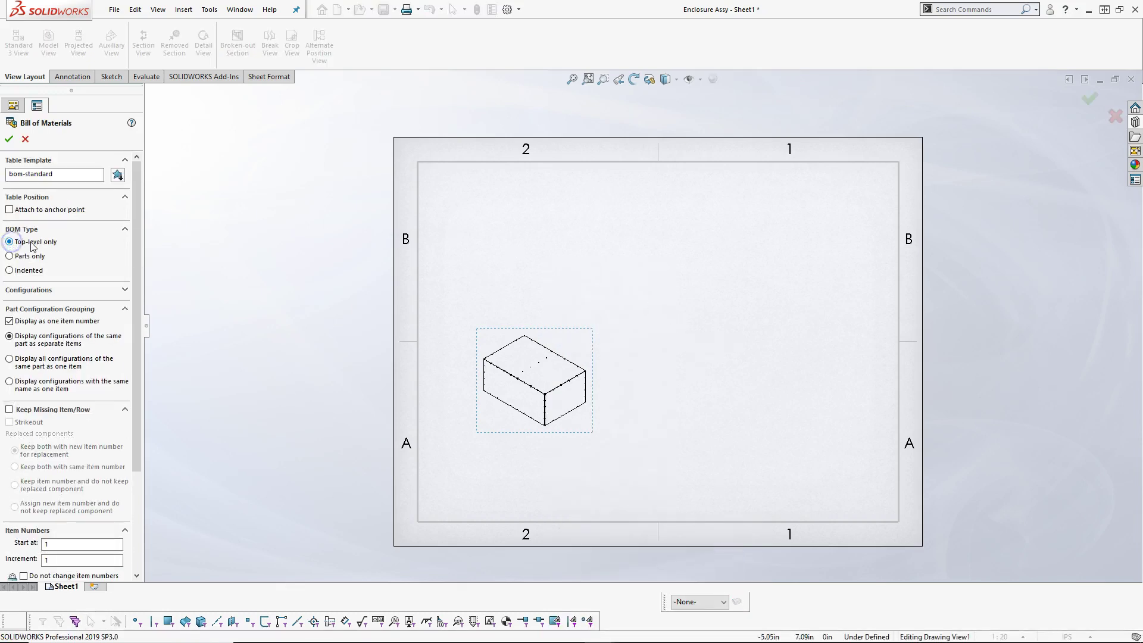
left_click(9, 139)
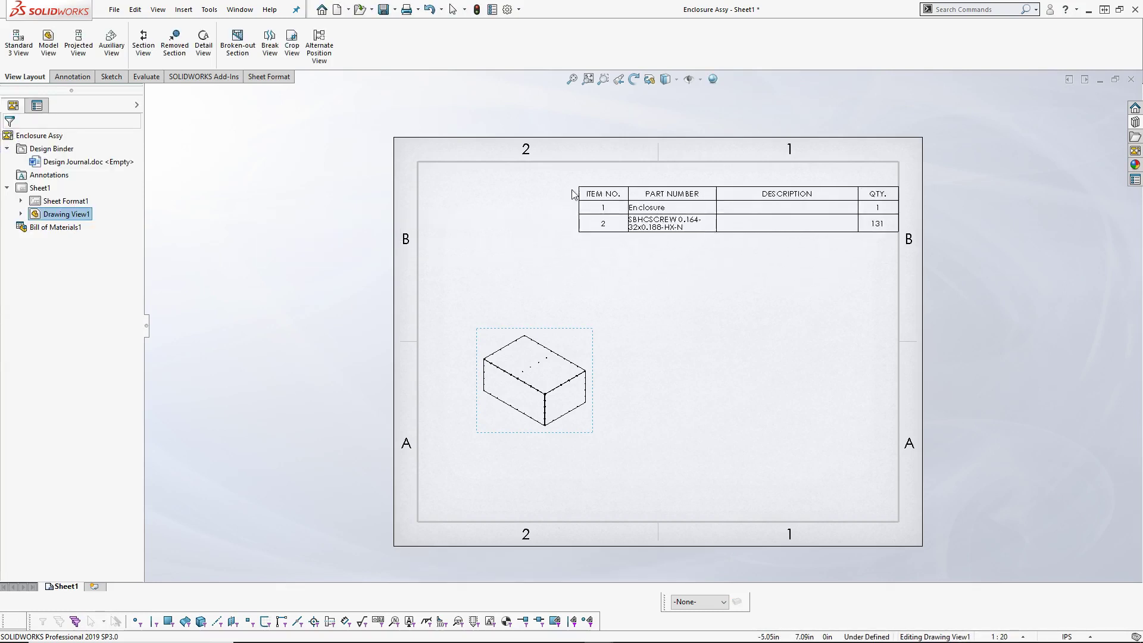
left_click(576, 169)
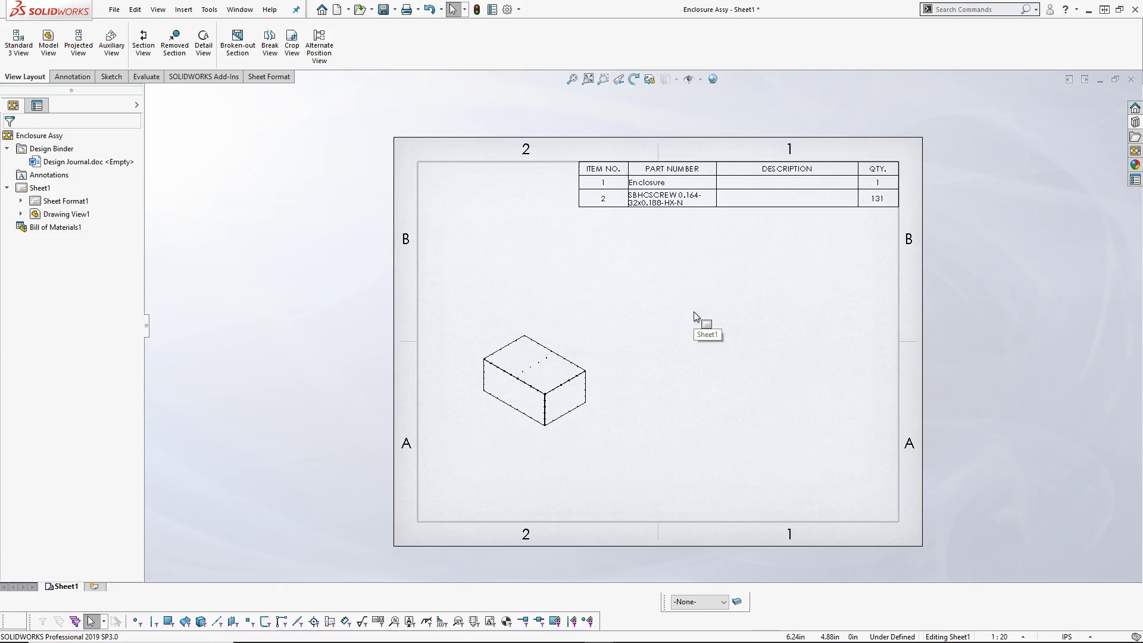
left_click(879, 205)
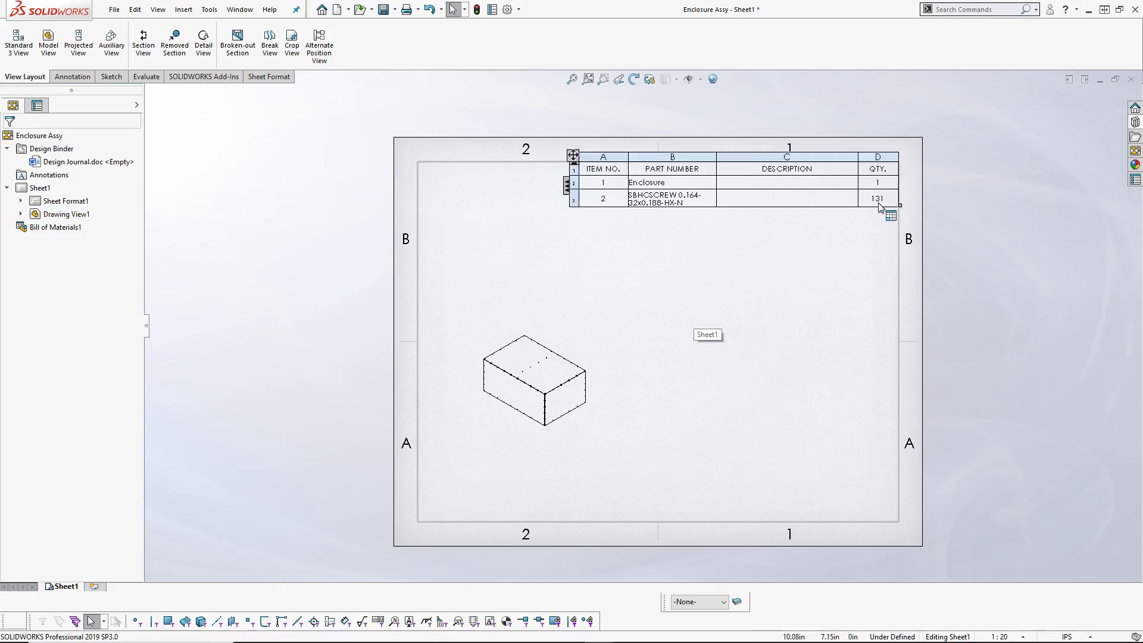
left_click(662, 316)
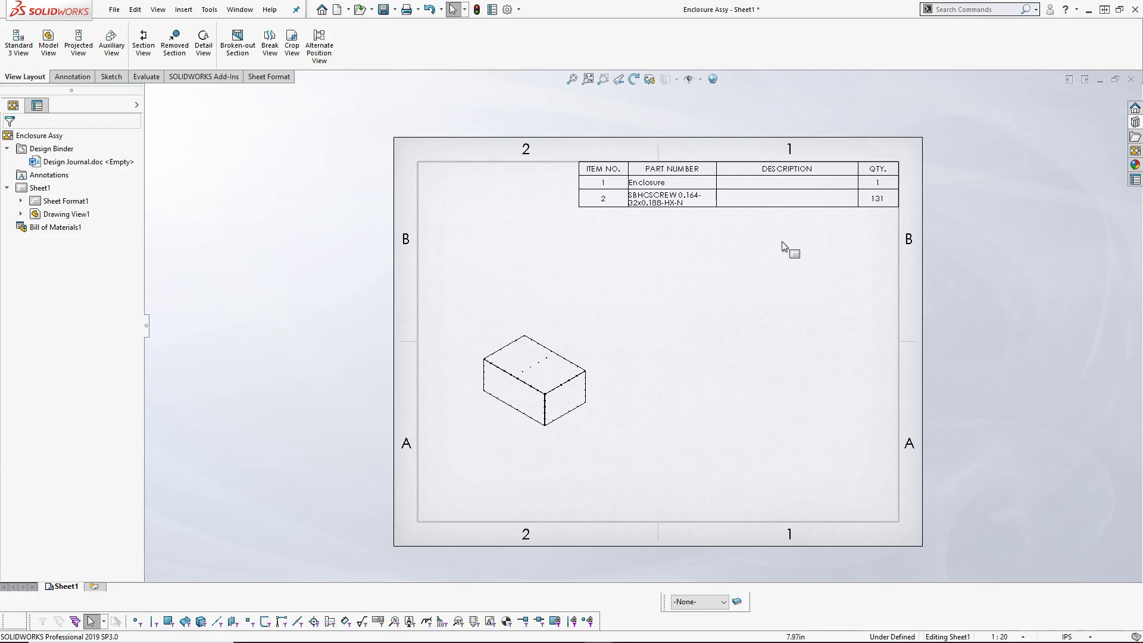
Set the drawing's sheet scale to 1:5.
left_click(580, 342)
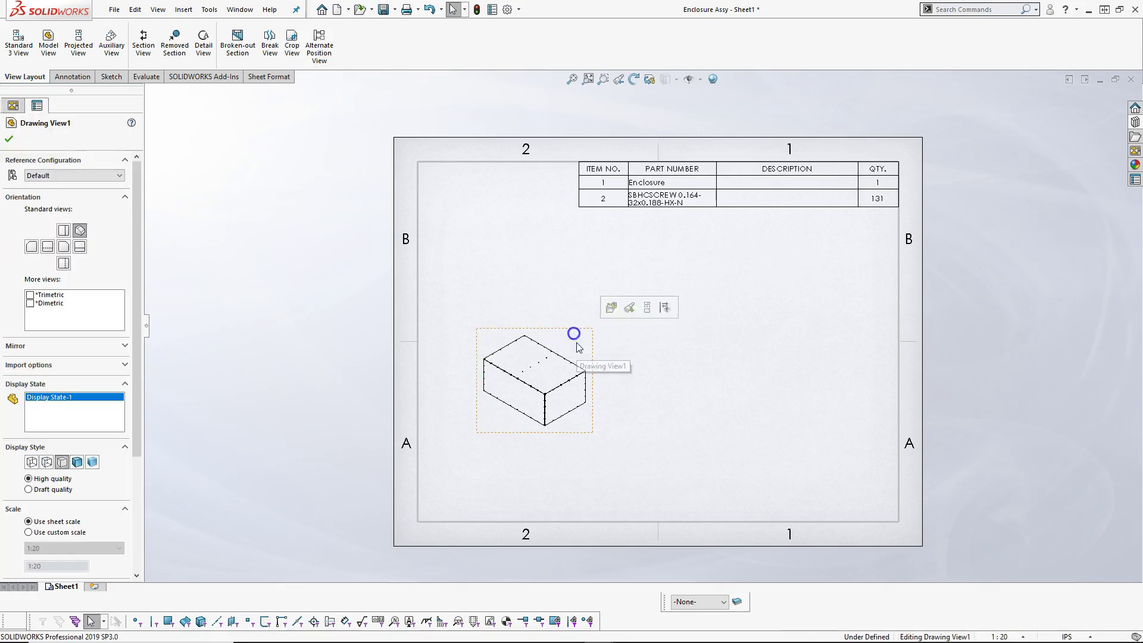
left_click_drag(139, 402, 135, 438)
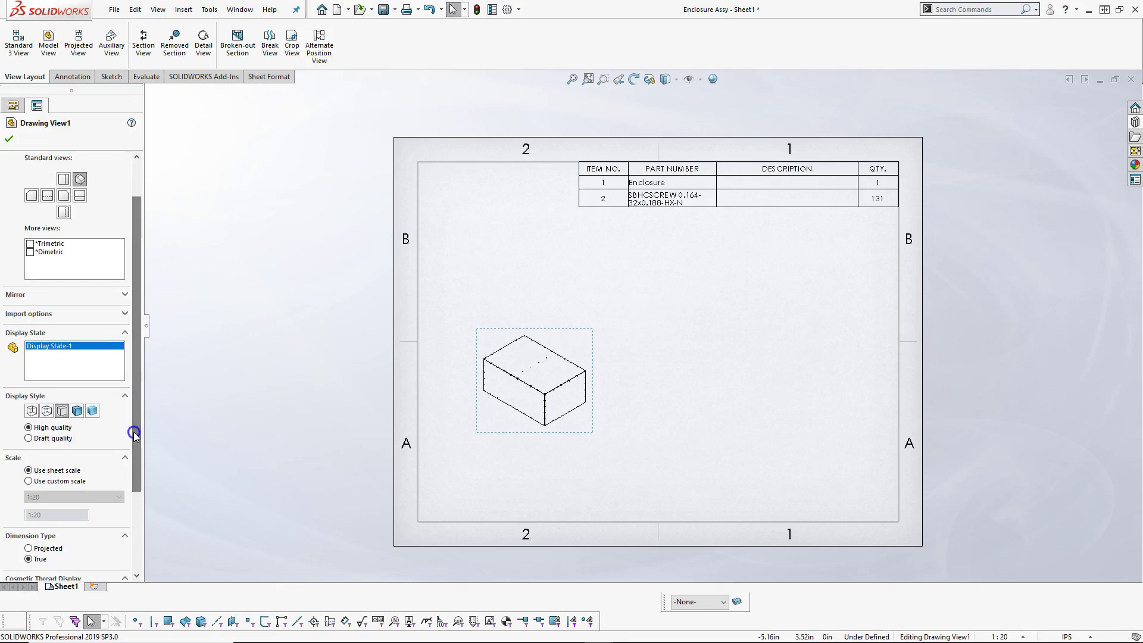
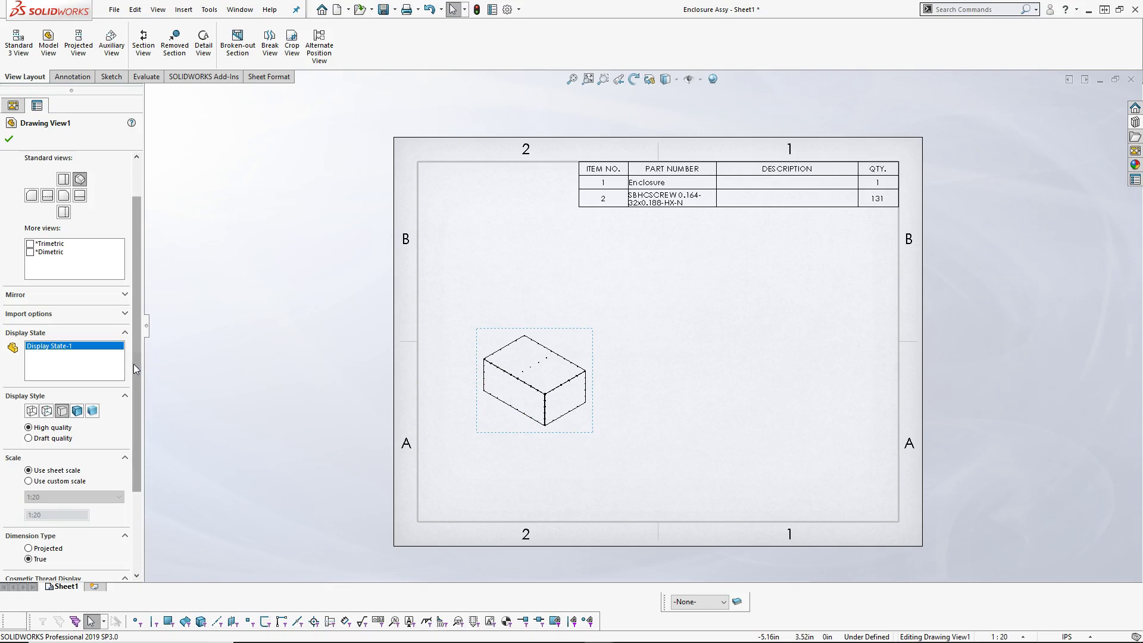
left_click_drag(137, 372, 136, 389)
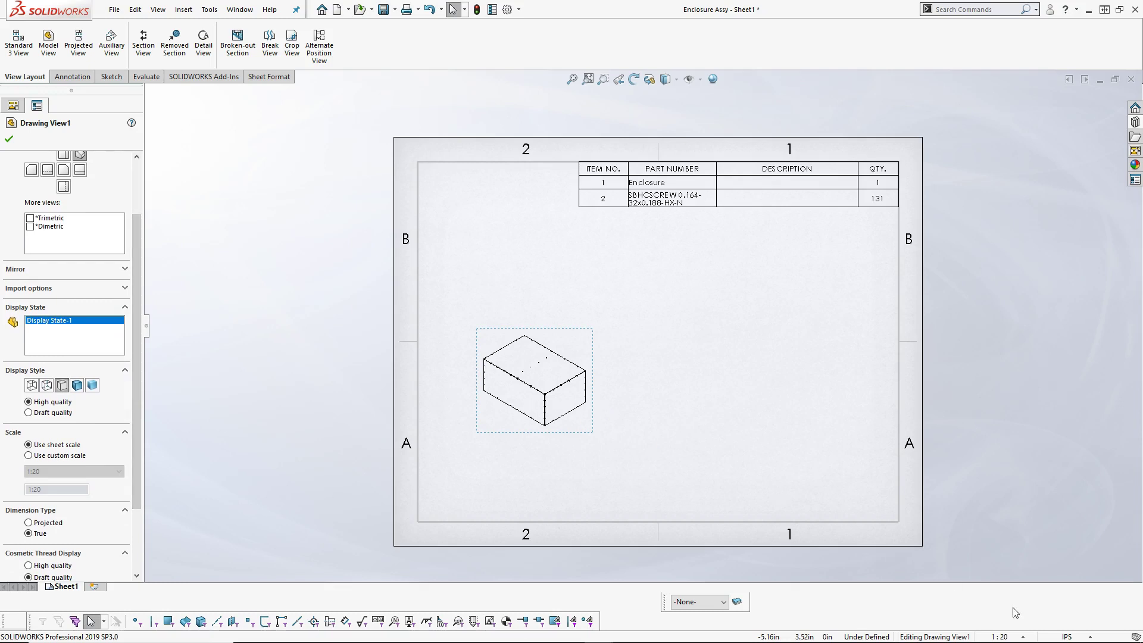
left_click(1014, 639)
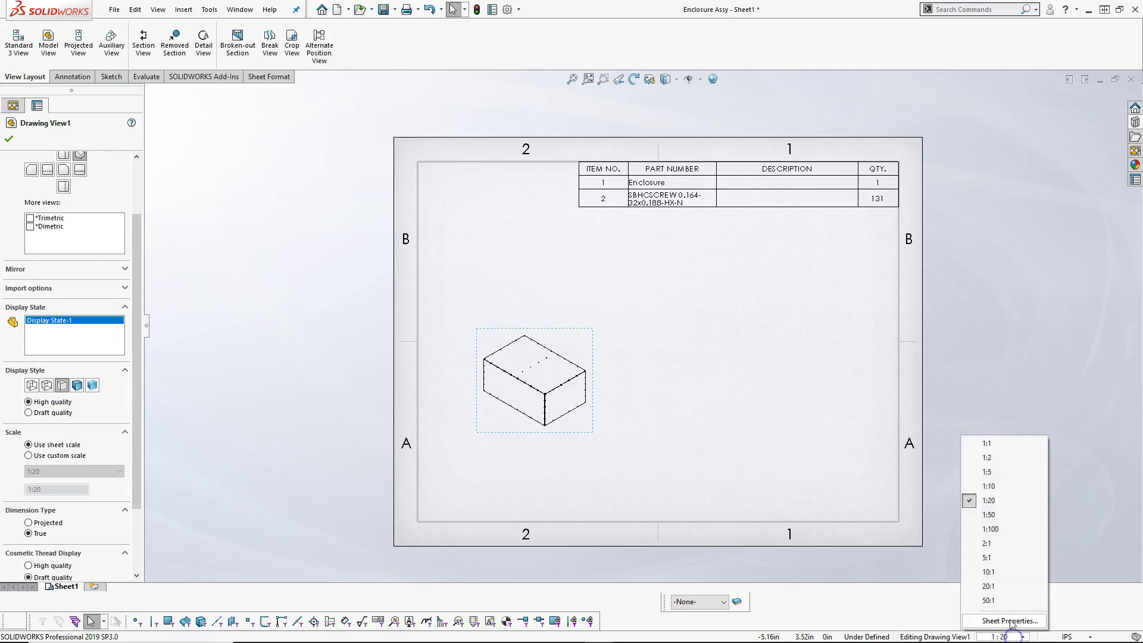
left_click(989, 472)
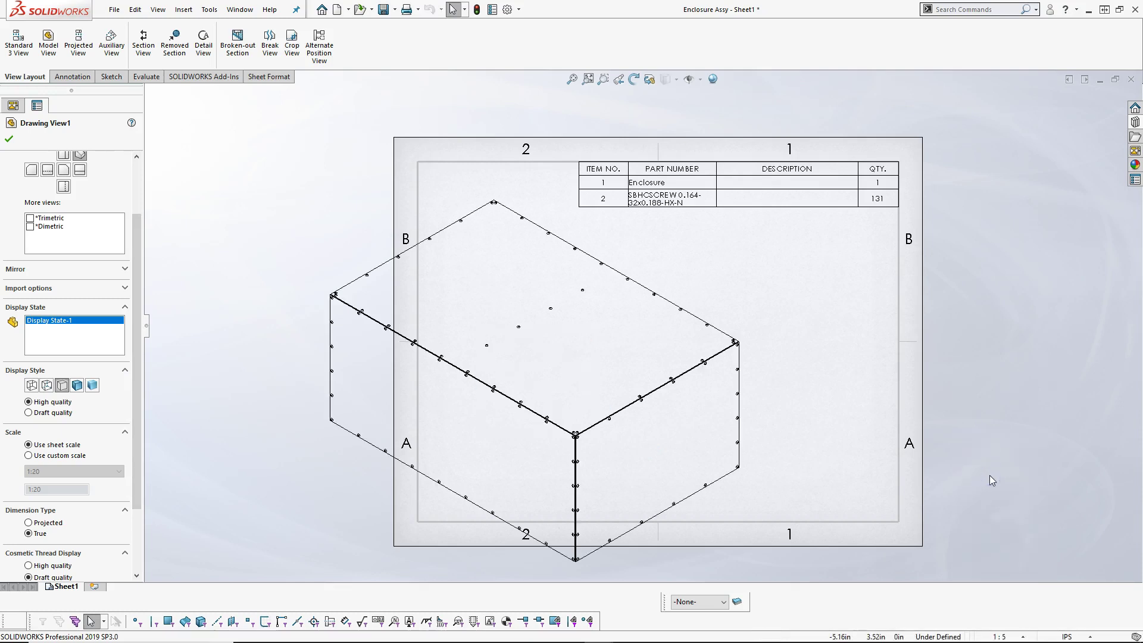
Move the enlarged enclosure view inside the sheet border and change its orientation to Trimetric.
left_click_drag(748, 394, 867, 369)
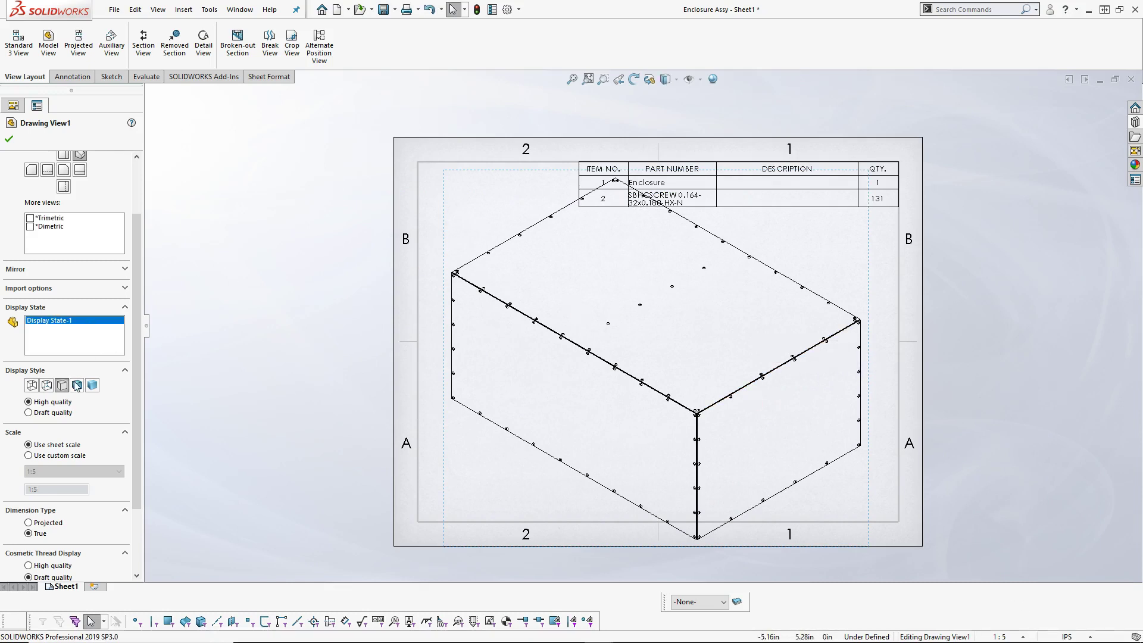
left_click(30, 218)
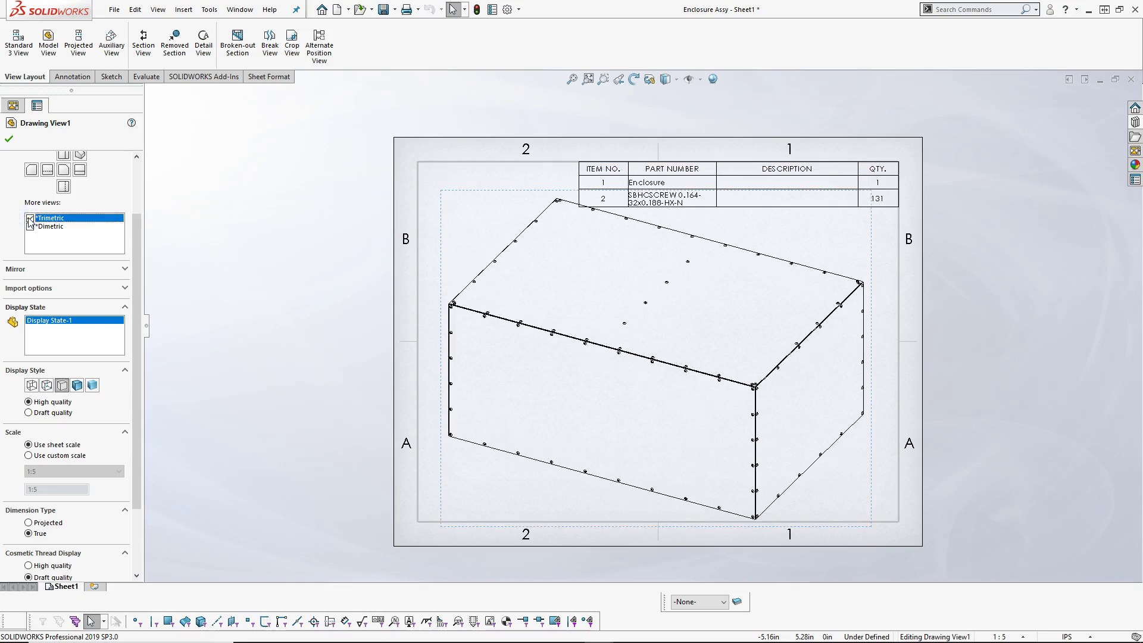
Set the drawing's sheet scale to 1:10 and move the enclosure view slightly up on the sheet.
left_click(997, 636)
left_click(988, 485)
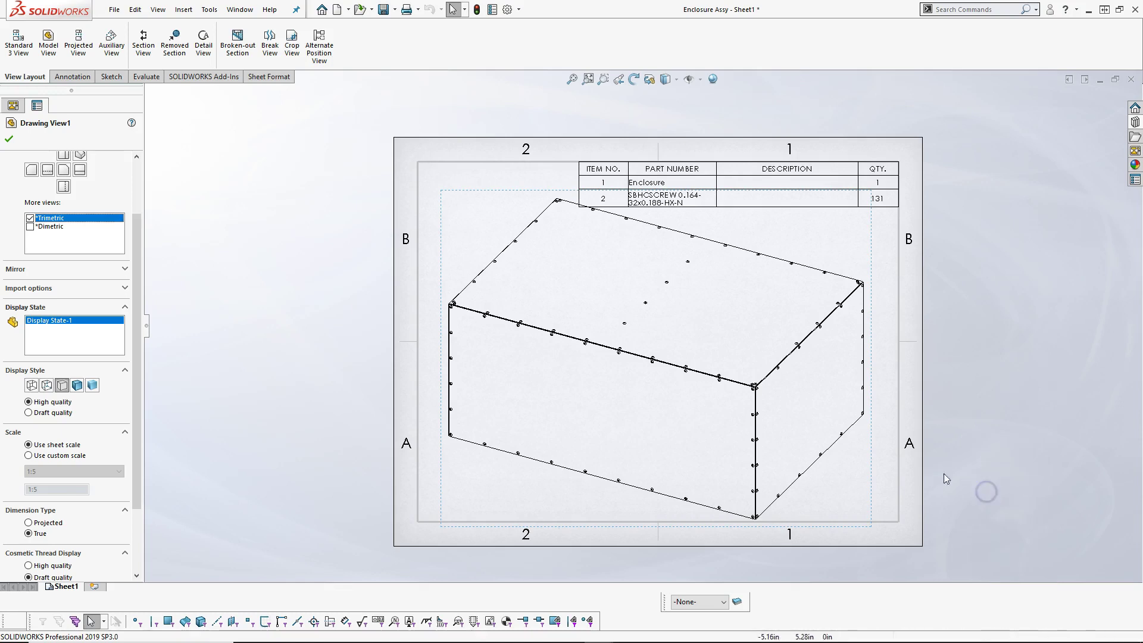
left_click_drag(765, 298, 766, 289)
left_click(786, 332)
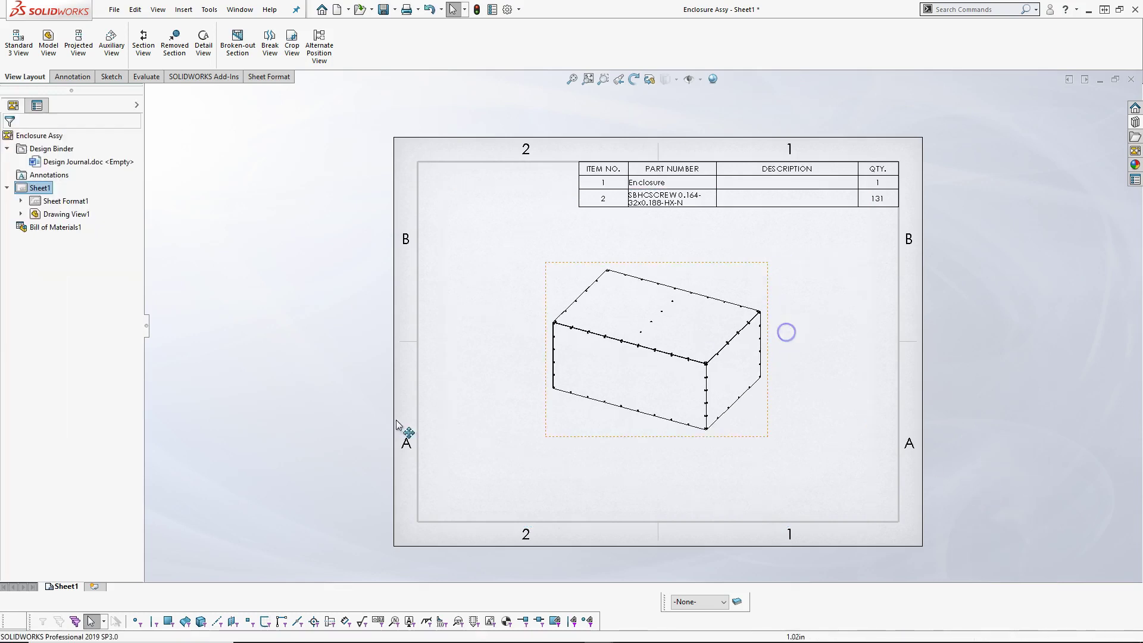
Add a second sheet to the drawing with the standard A (ANSI) Landscape format.
left_click(94, 586)
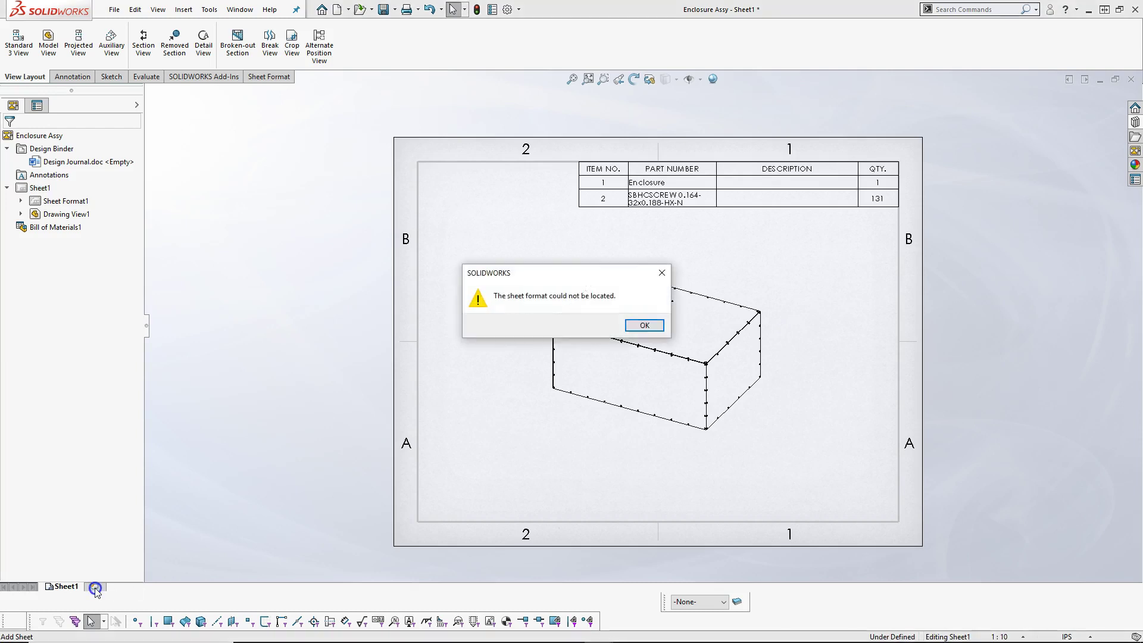
left_click(636, 326)
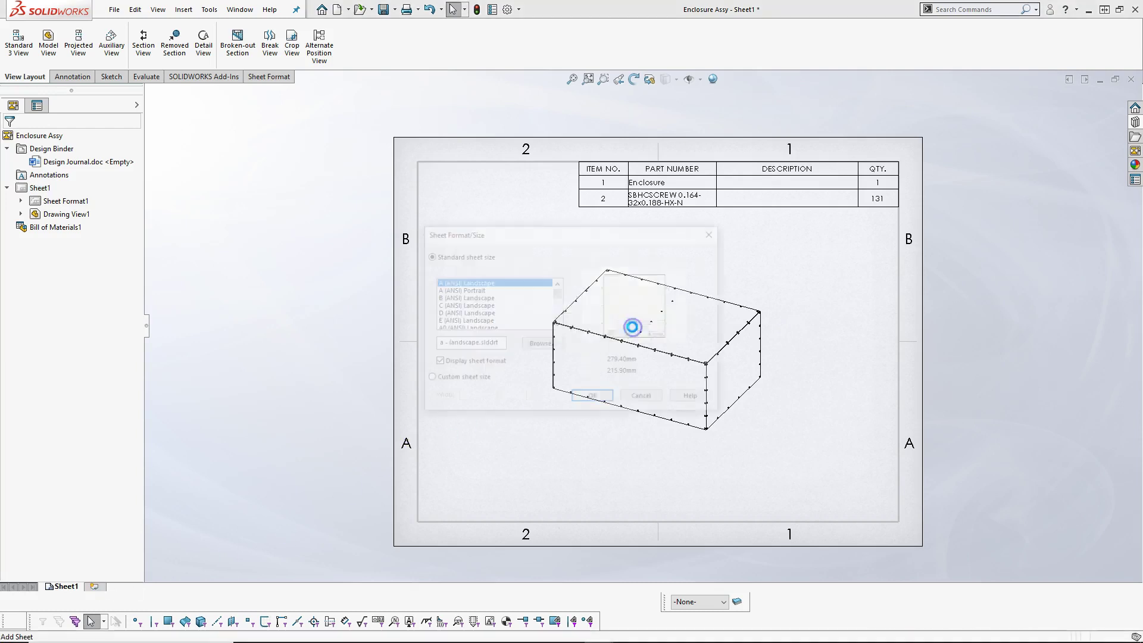
left_click_drag(559, 297, 565, 320)
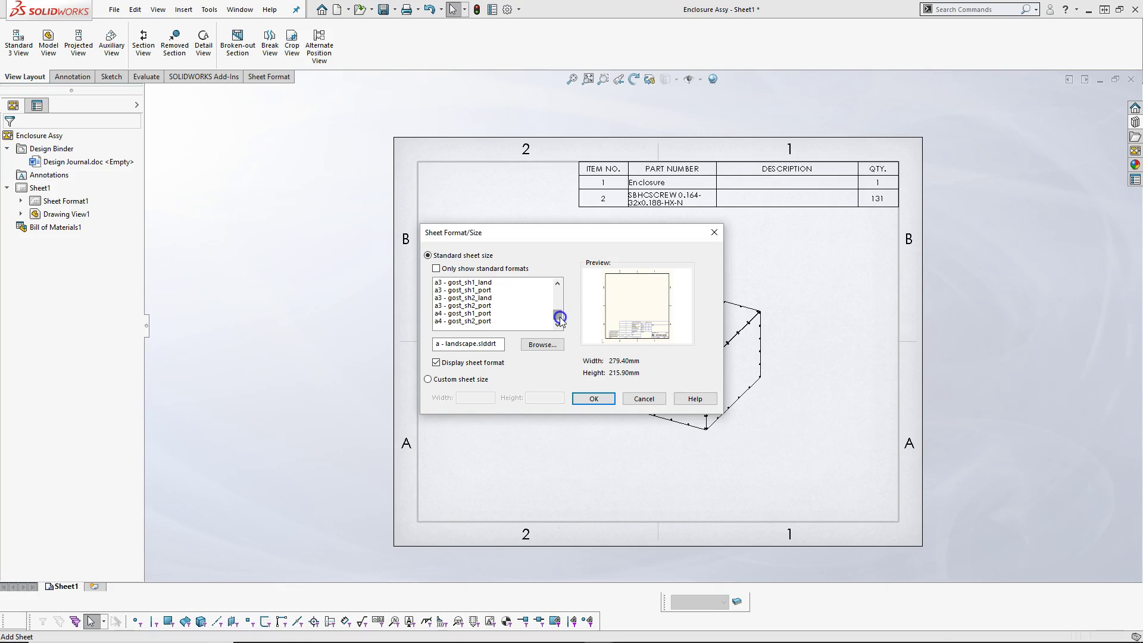
left_click_drag(559, 319, 560, 314)
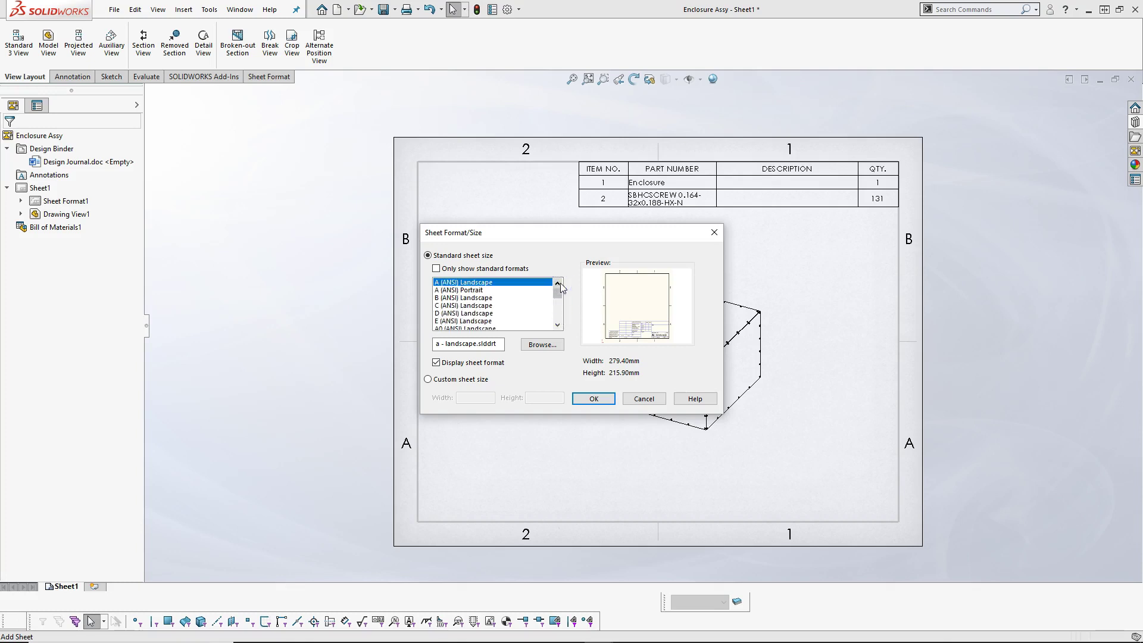
left_click(594, 399)
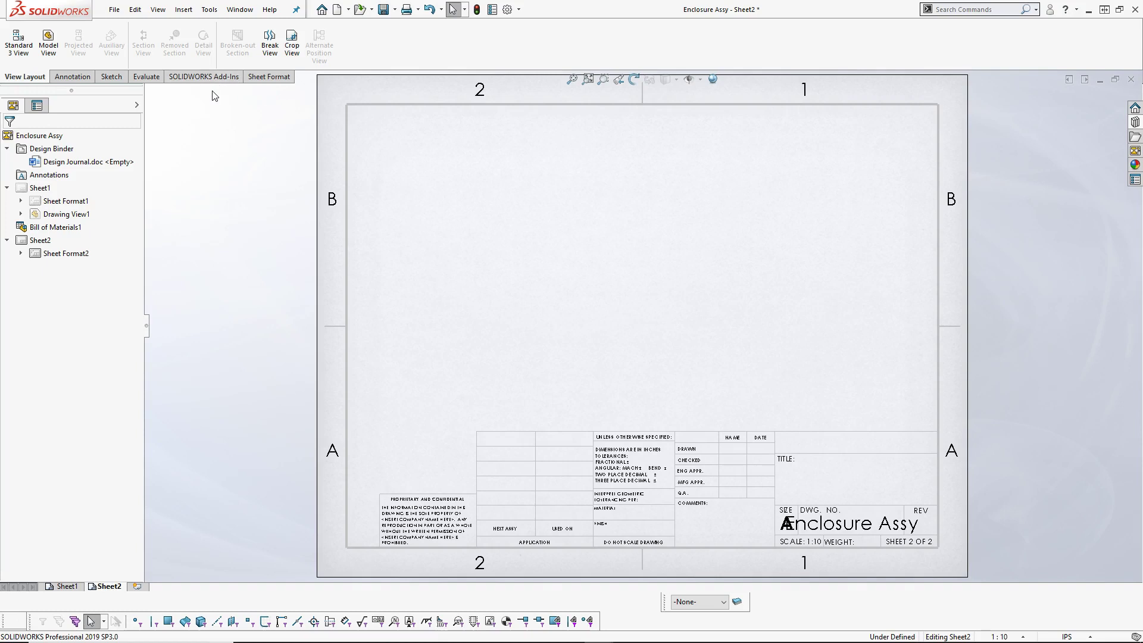
right_click(398, 136)
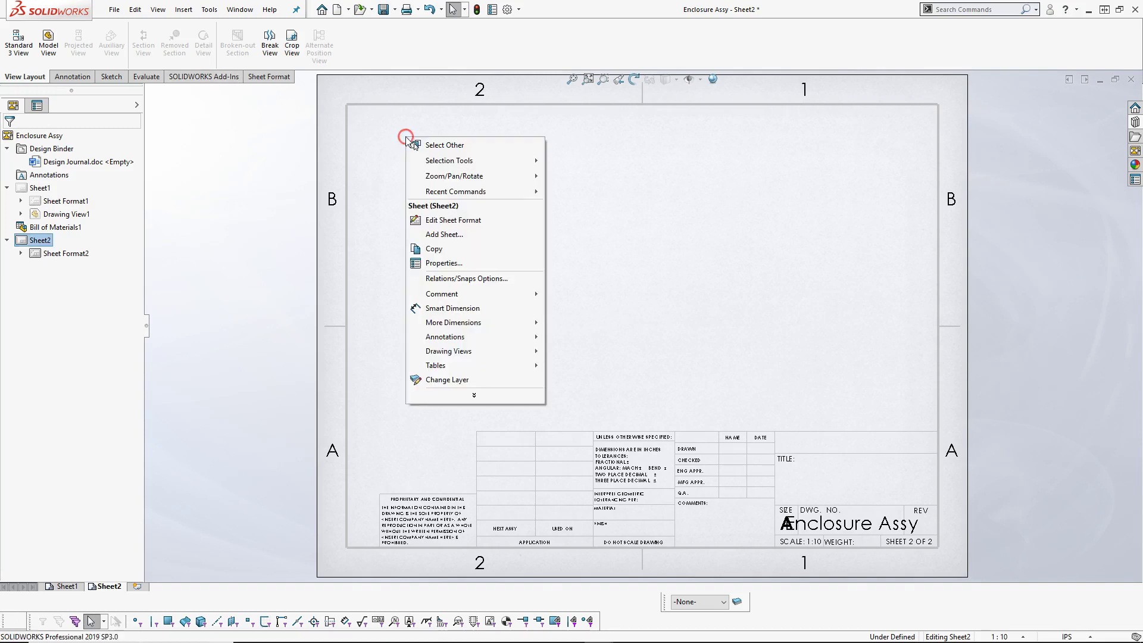
left_click(477, 264)
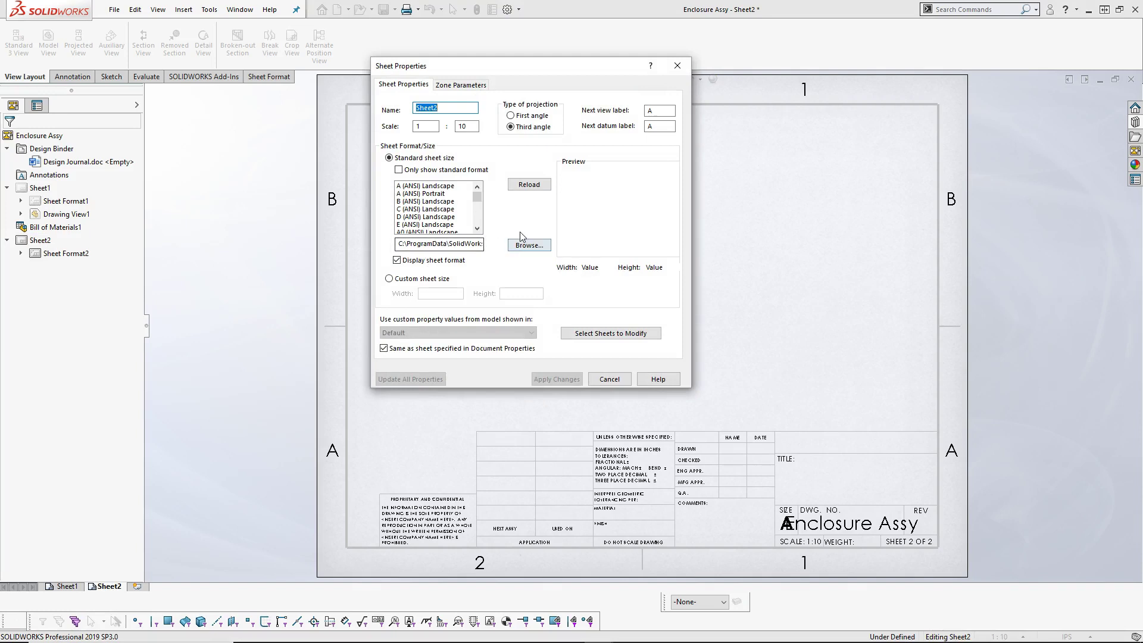
left_click(609, 379)
left_click(588, 273)
Insert an isometric model view of the Enclosure part on Sheet2 and position it in the left half of the sheet.
left_click(54, 50)
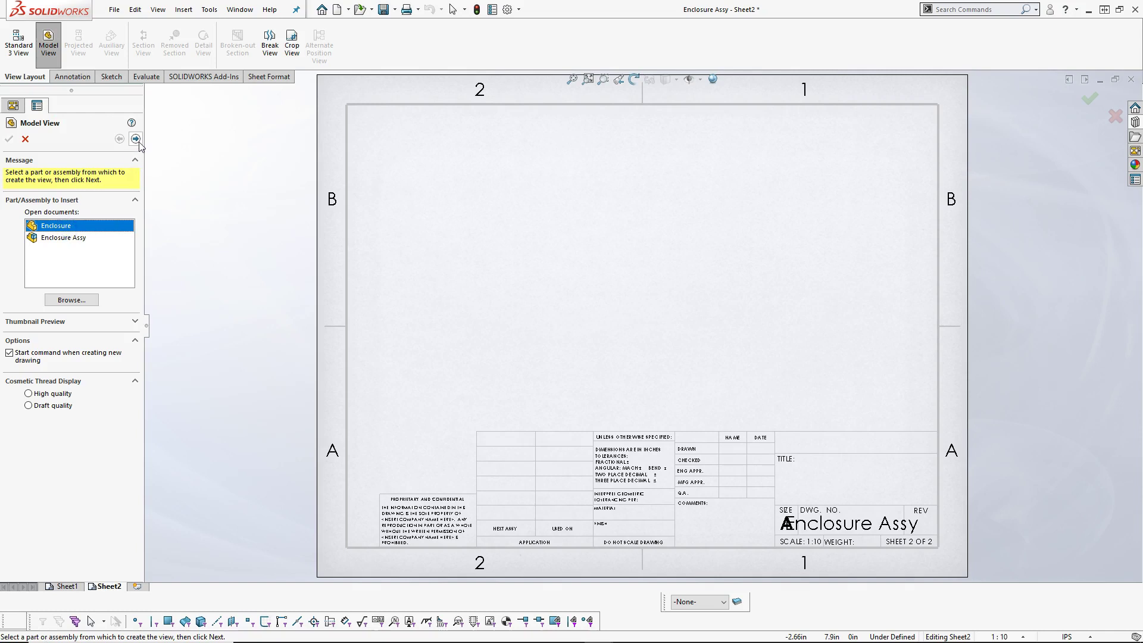
left_click(137, 139)
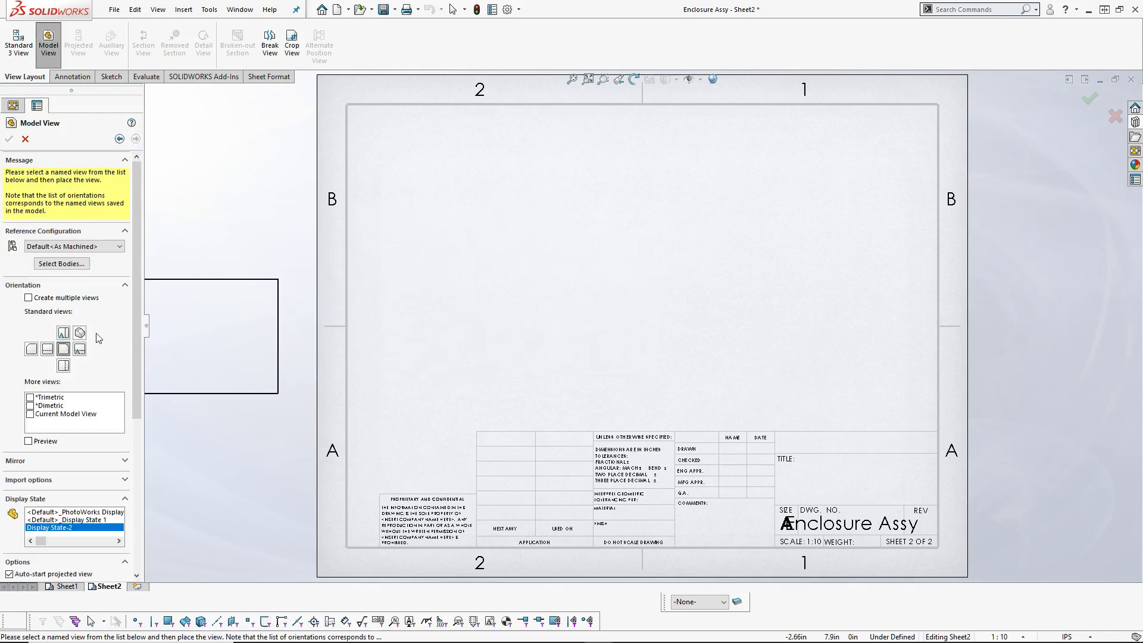
left_click(80, 333)
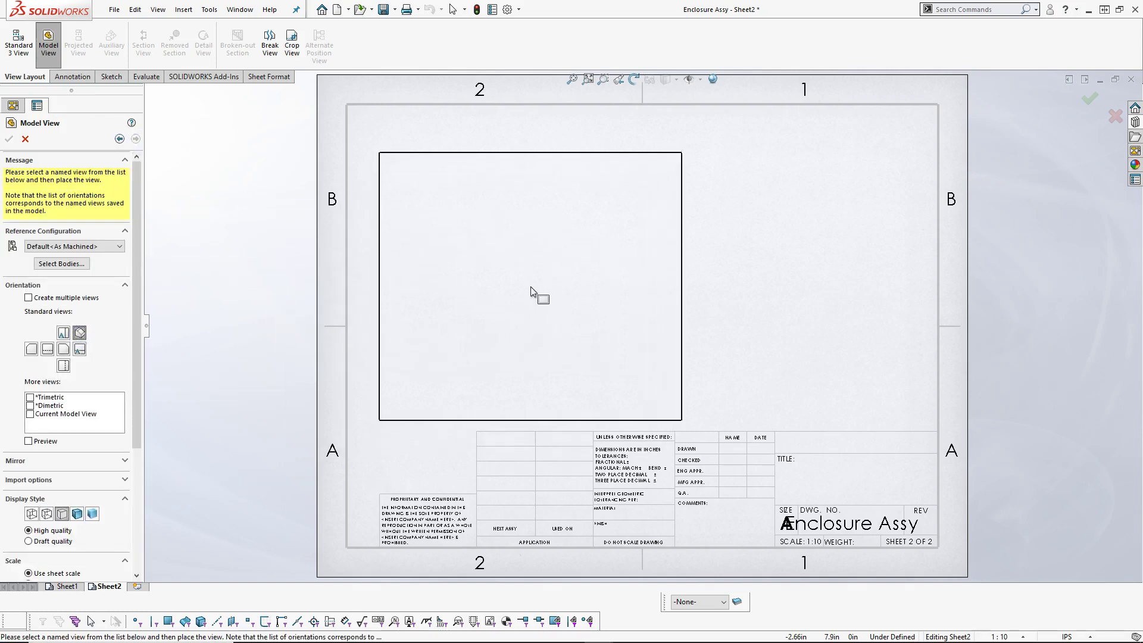
left_click(626, 284)
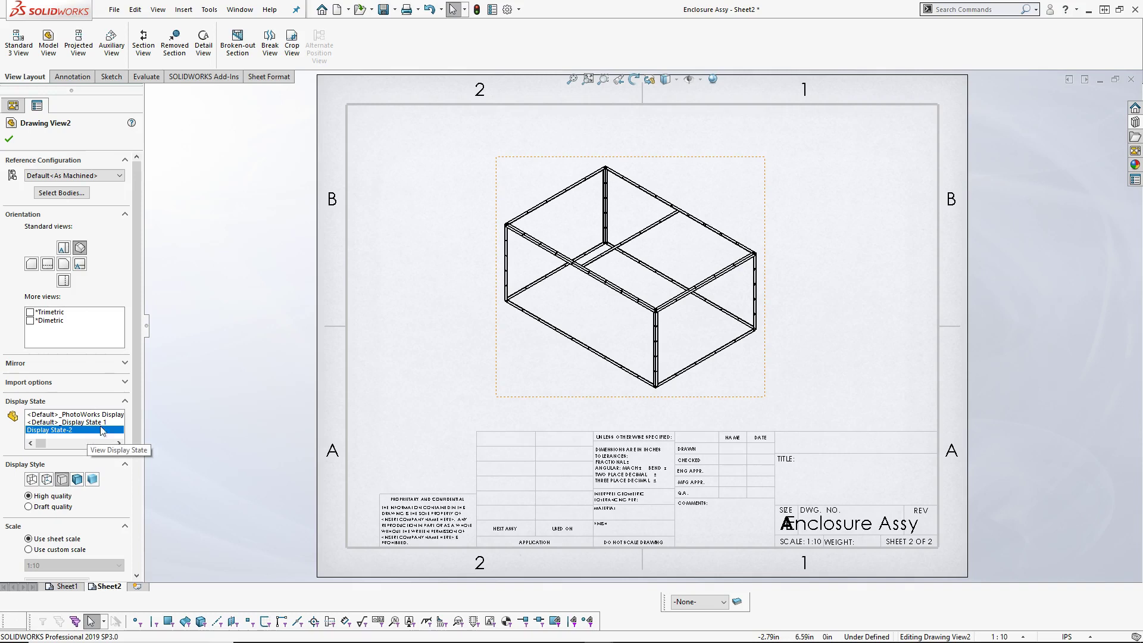
left_click(9, 140)
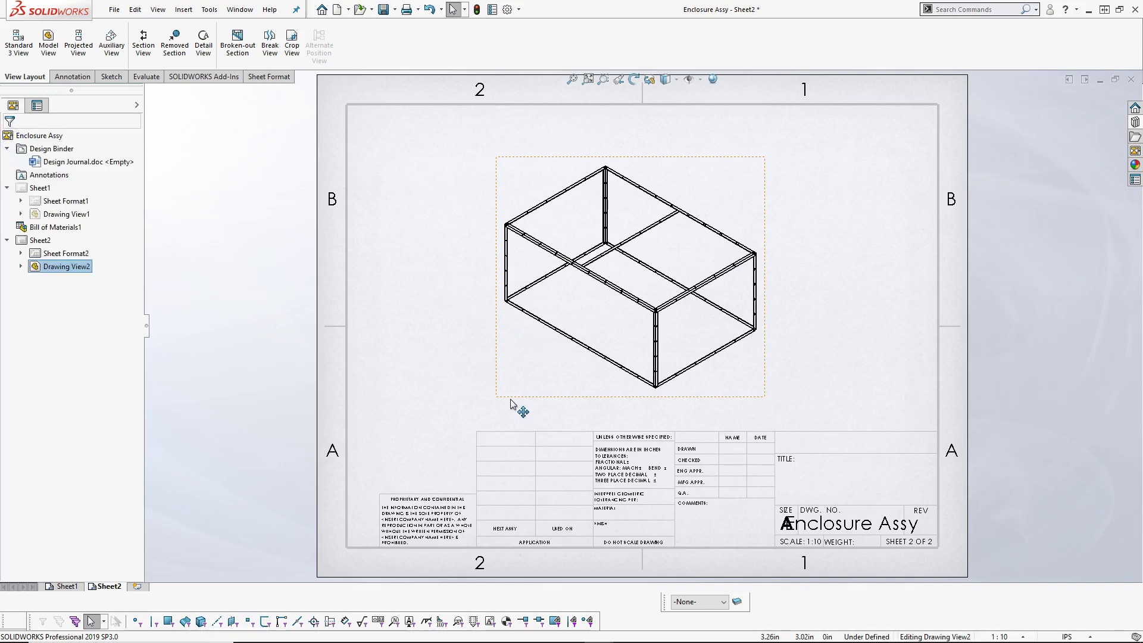
mouse_move(512, 397)
left_mouse_down()
mouse_move(530, 404)
mouse_move(405, 397)
mouse_move(370, 429)
left_mouse_up()
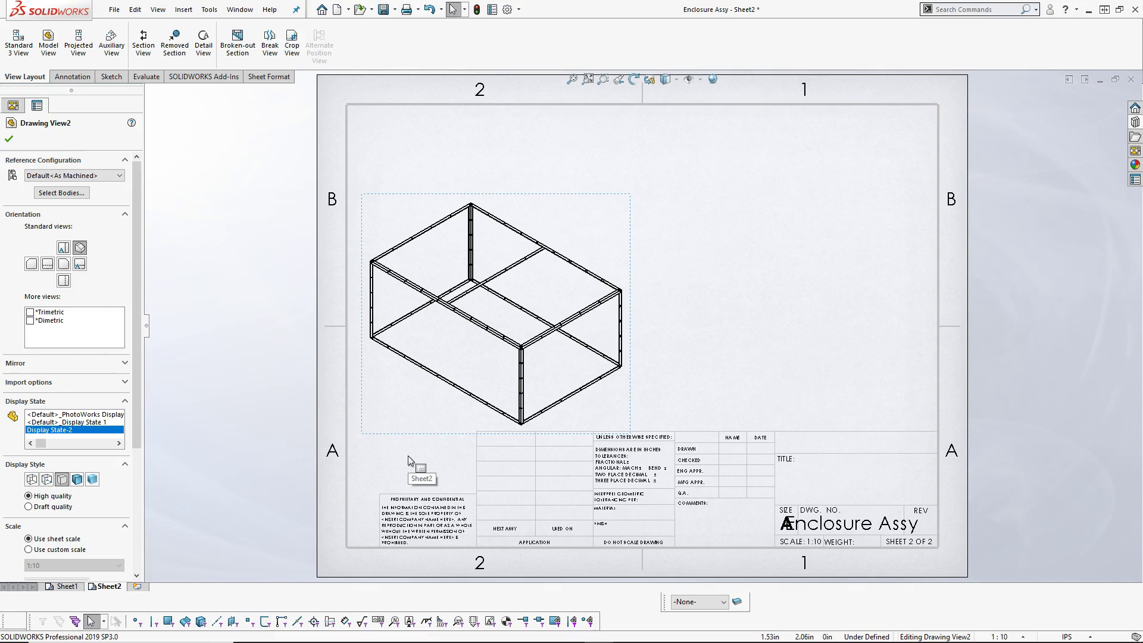
Insert a weldment cut list for the enclosure frame view in the sheet's upper right corner, using the cut list template and Default<As Welded>.
right_click(412, 408)
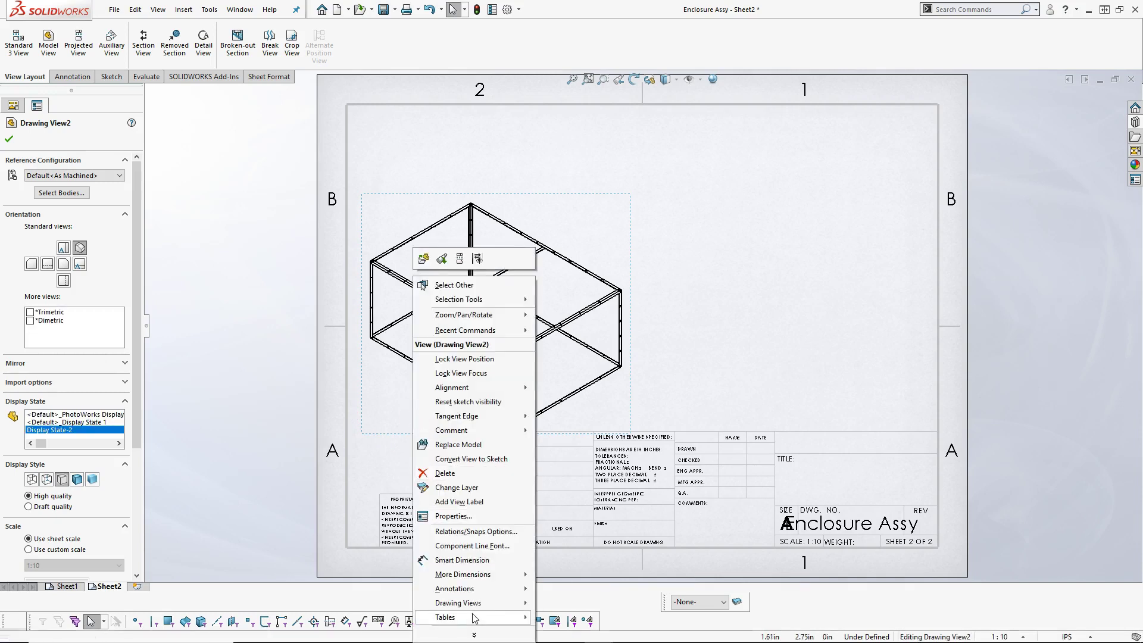
mouse_move(475, 618)
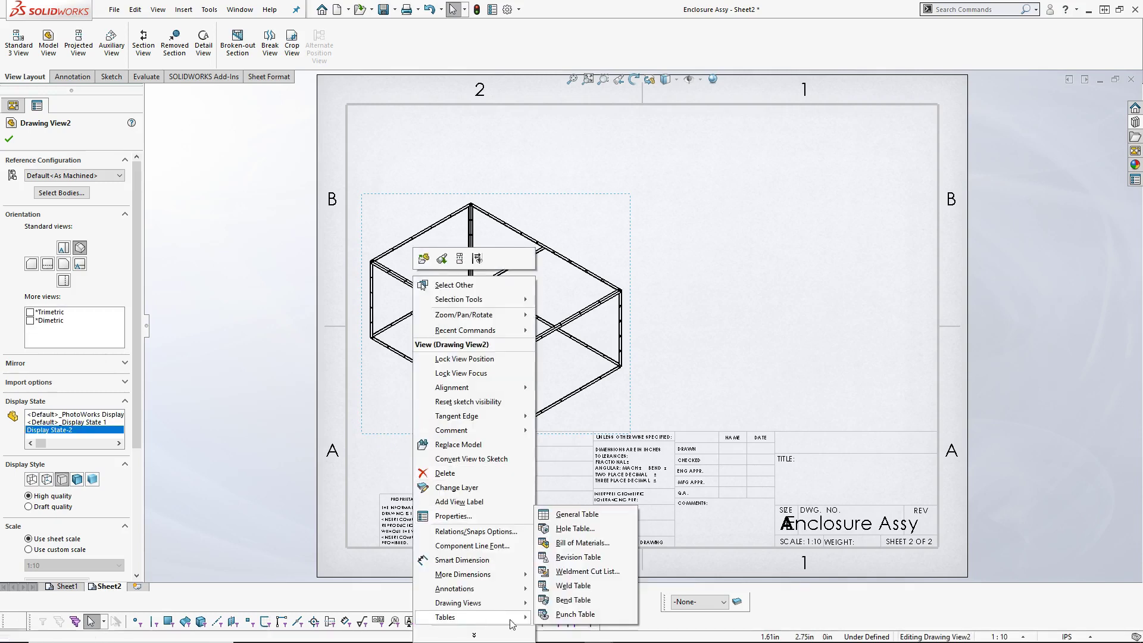
left_click(578, 570)
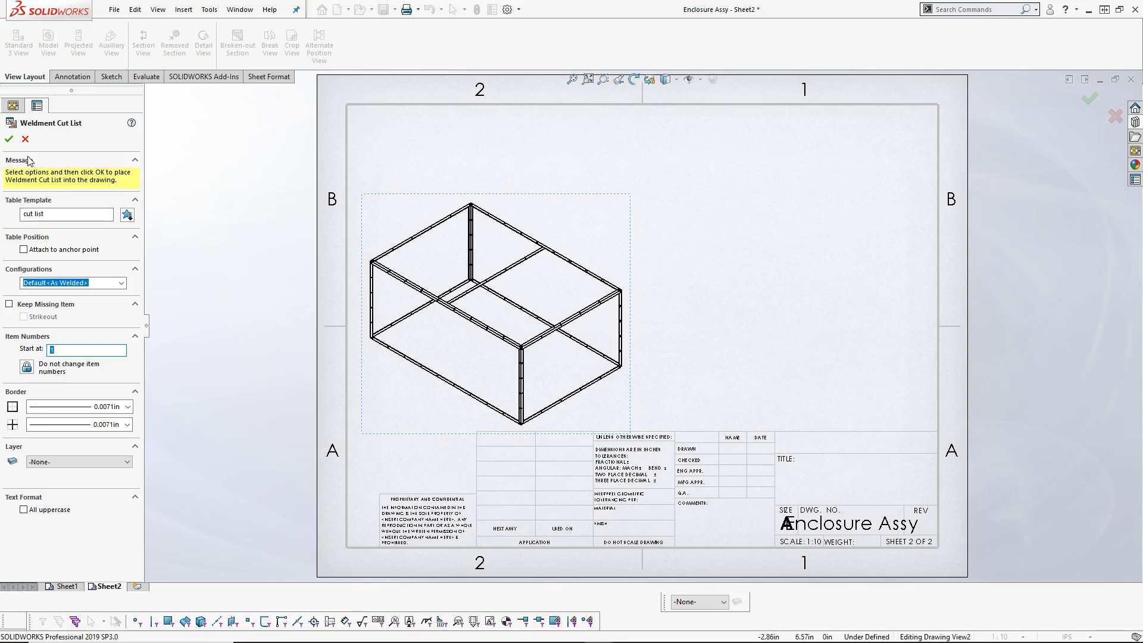
left_click(524, 222)
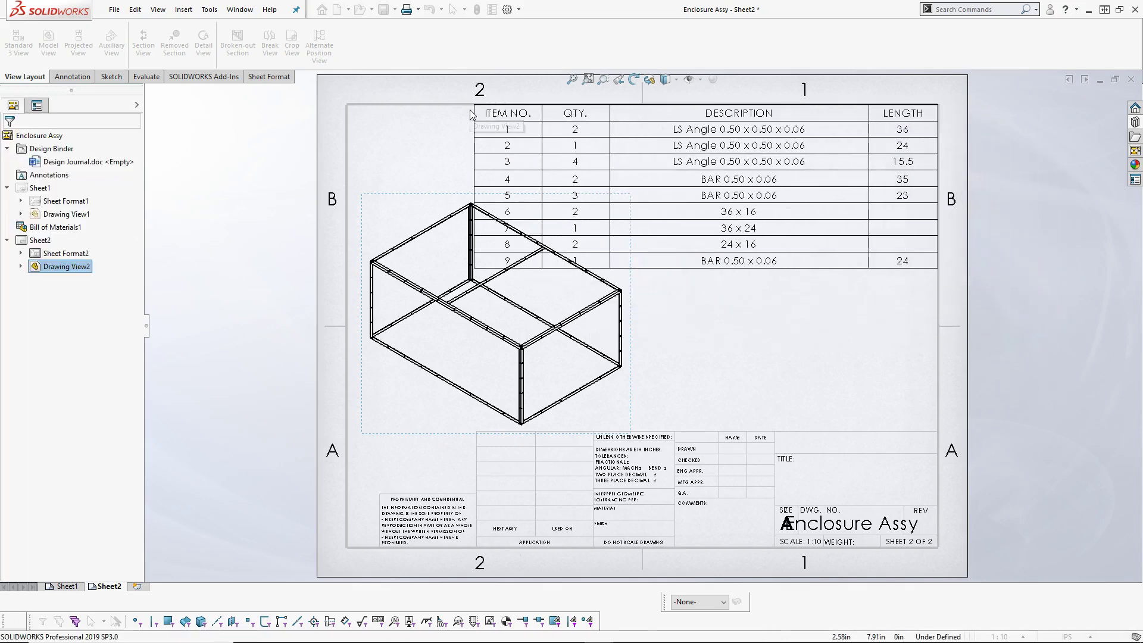
left_click(470, 113)
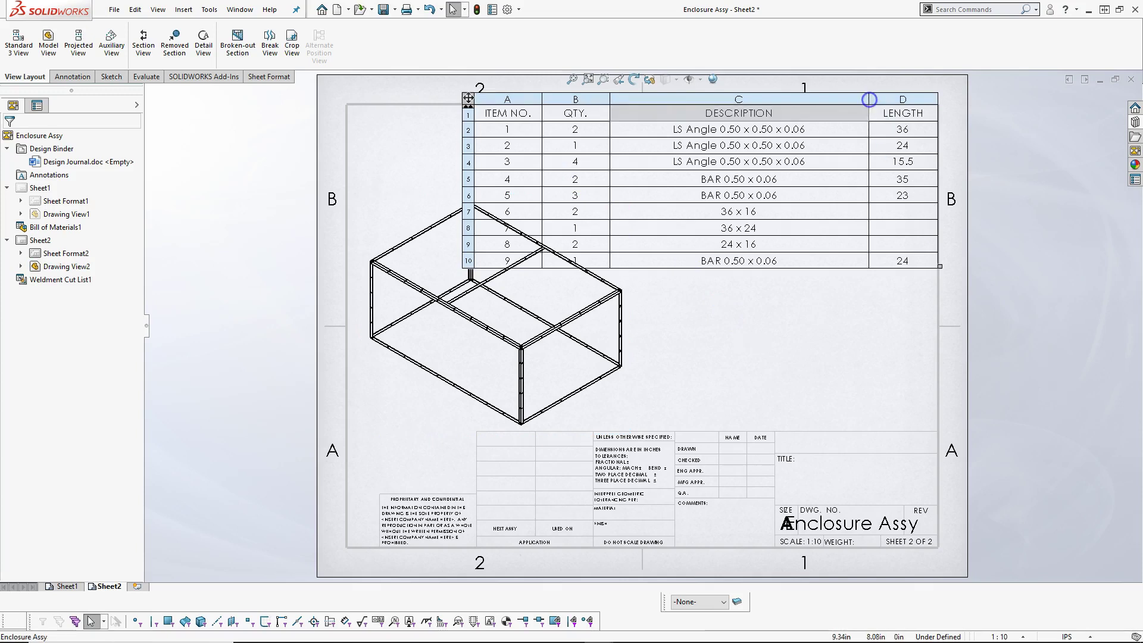
Fit the Description column to its text and arrange the cut list and the frame view so they no longer overlap.
double_click(870, 100)
left_click_drag(468, 97, 587, 109)
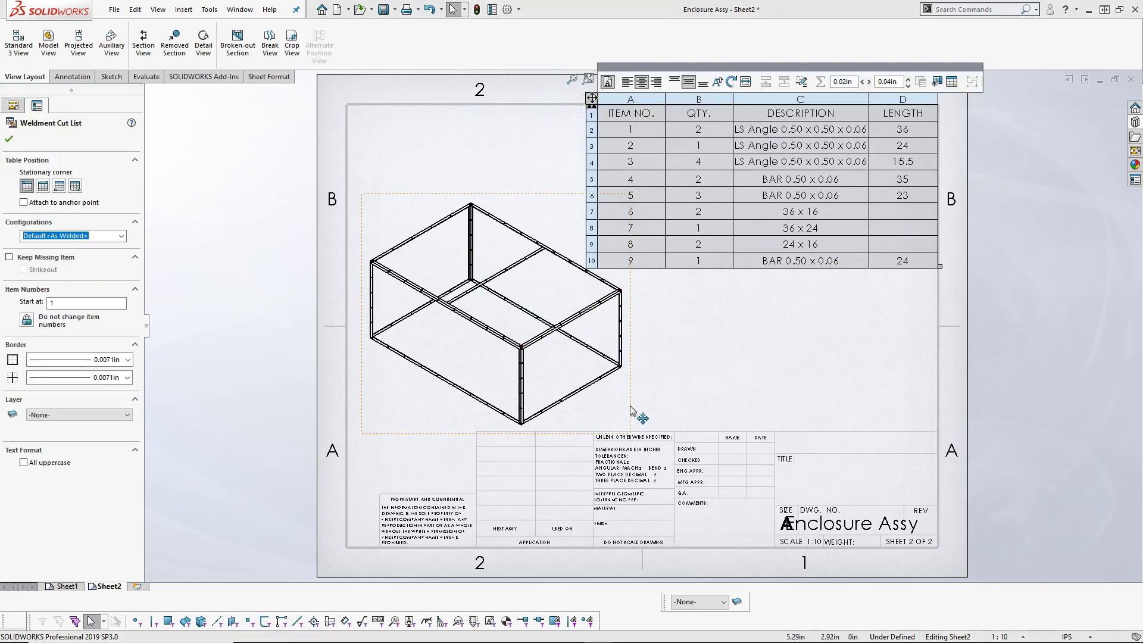
left_click_drag(632, 411, 622, 406)
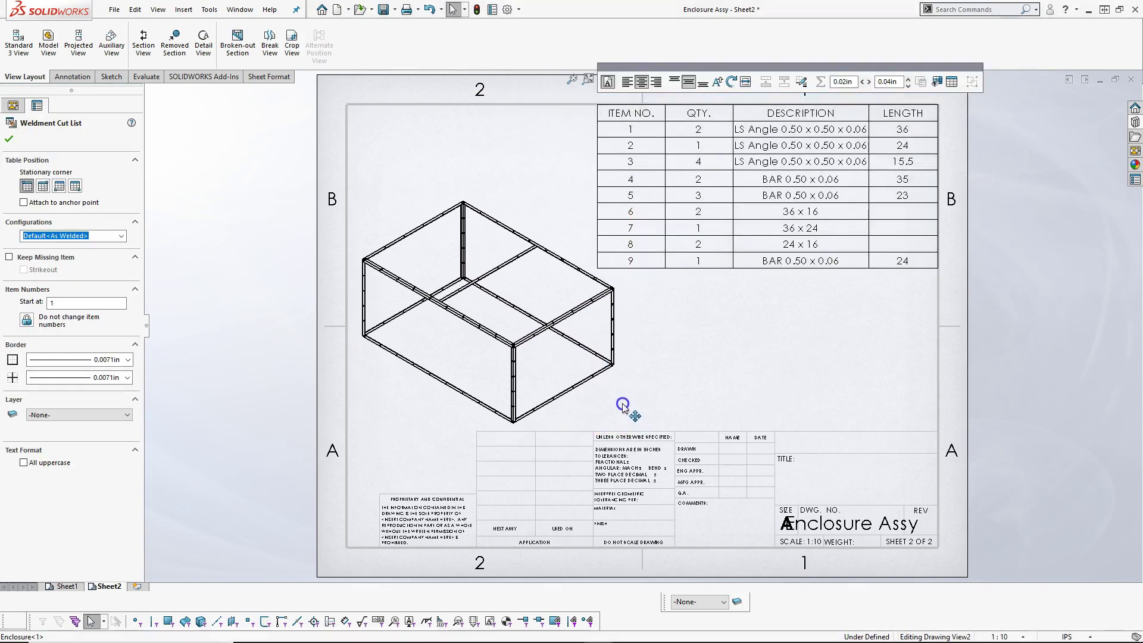
left_click(712, 400)
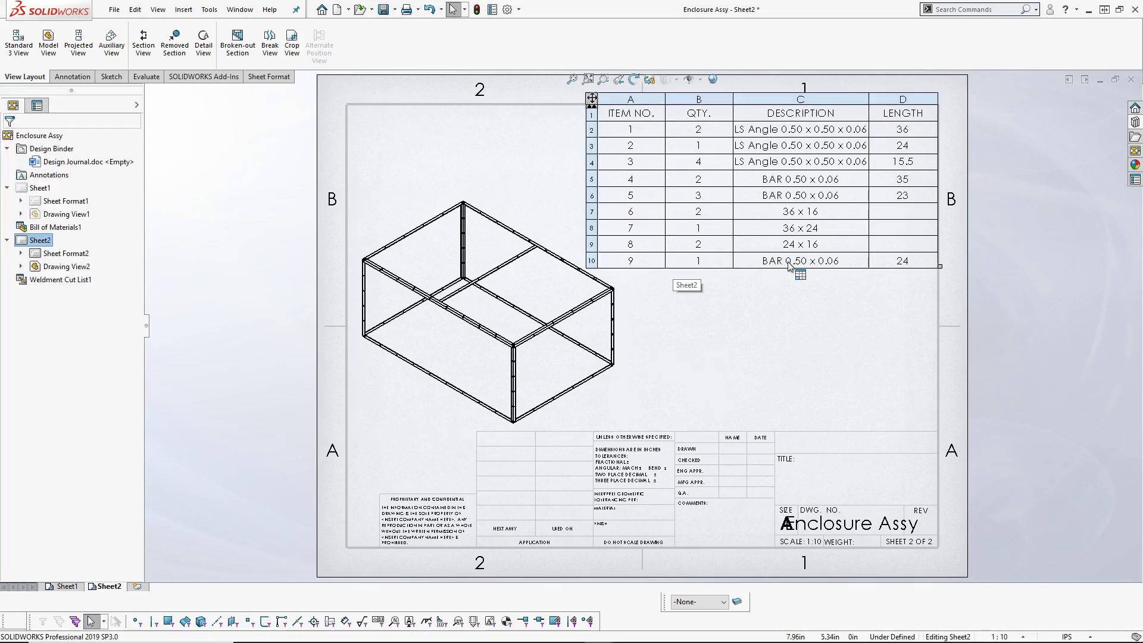
Switch to Enclosure.SLDPRT and reorder its cut list so BAR 0.50 x 0.06<3> sits directly above 36 x 16<1>.
left_click(245, 12)
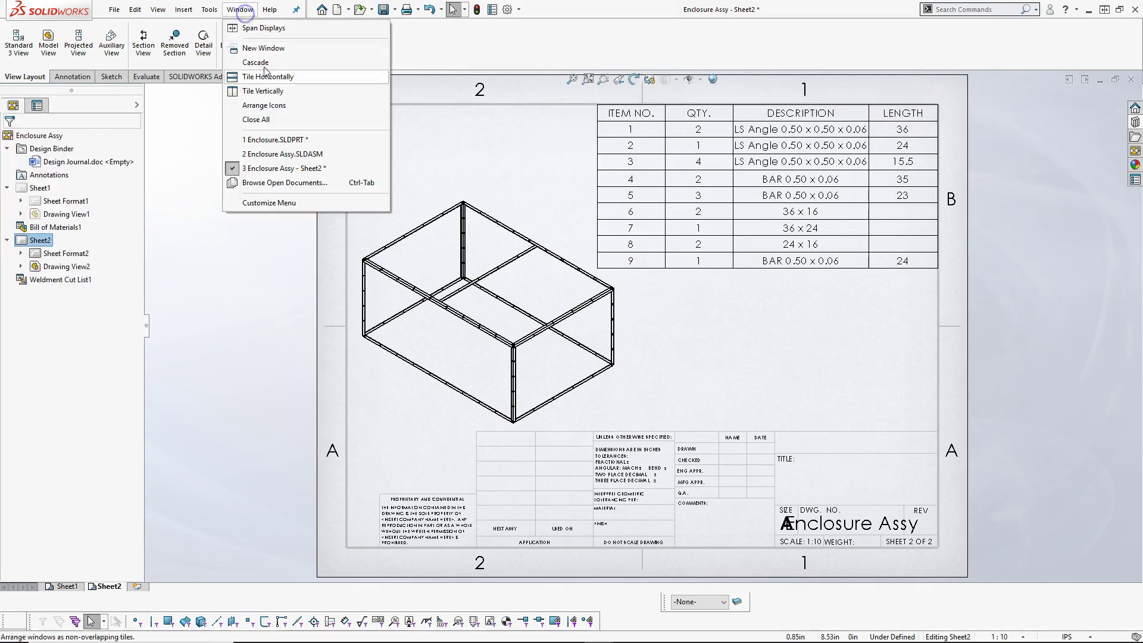
left_click(277, 143)
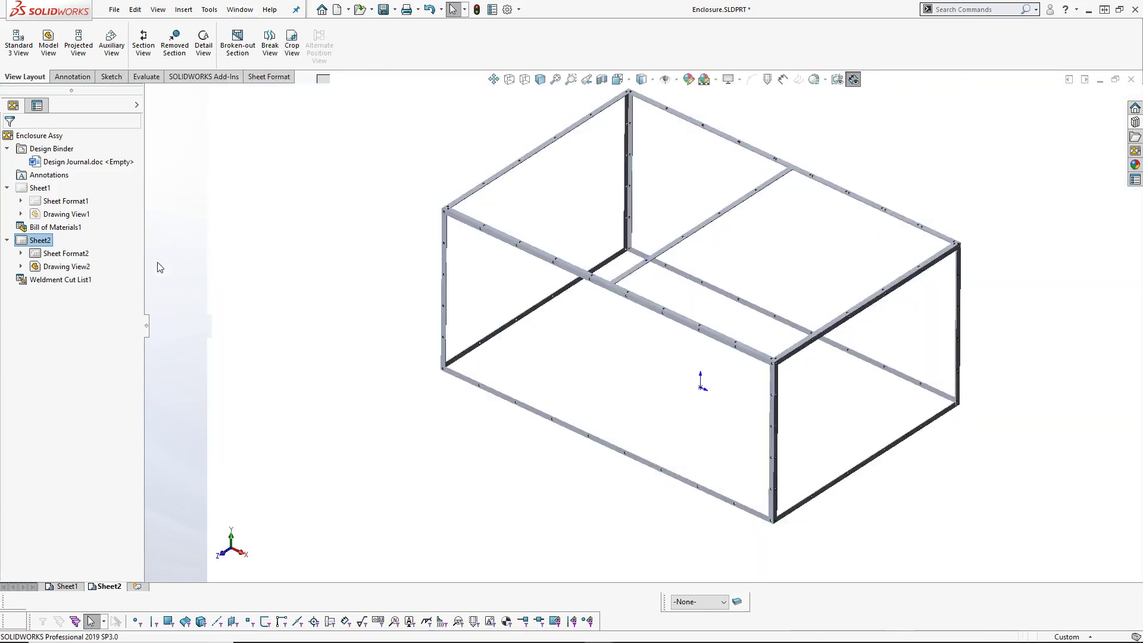
left_click(13, 105)
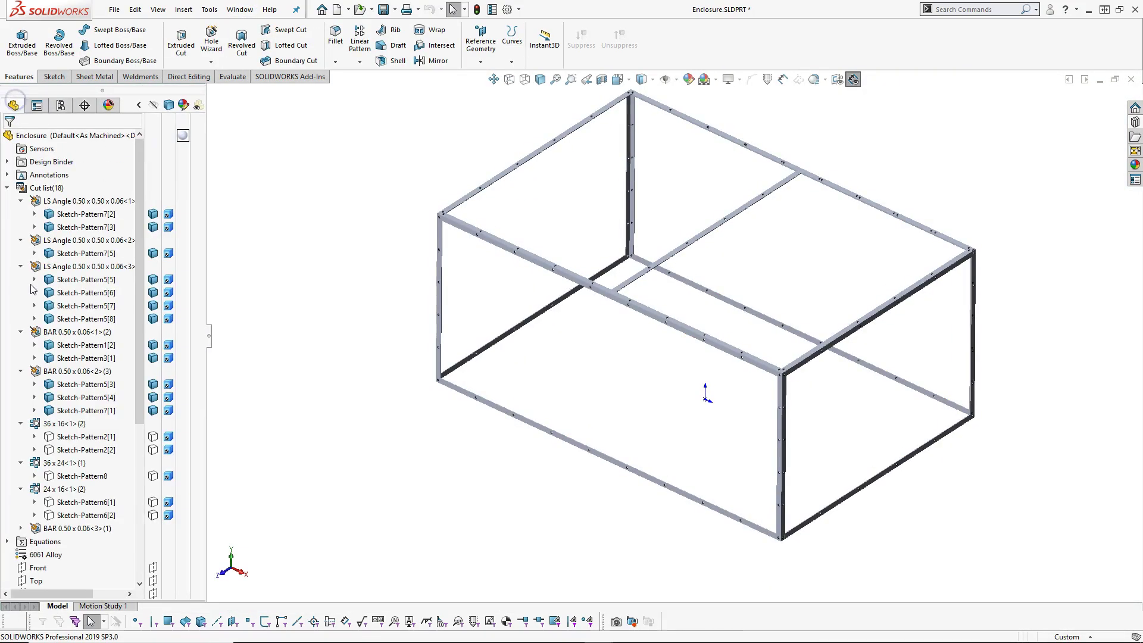
left_click(36, 531)
left_click_drag(36, 531, 28, 373)
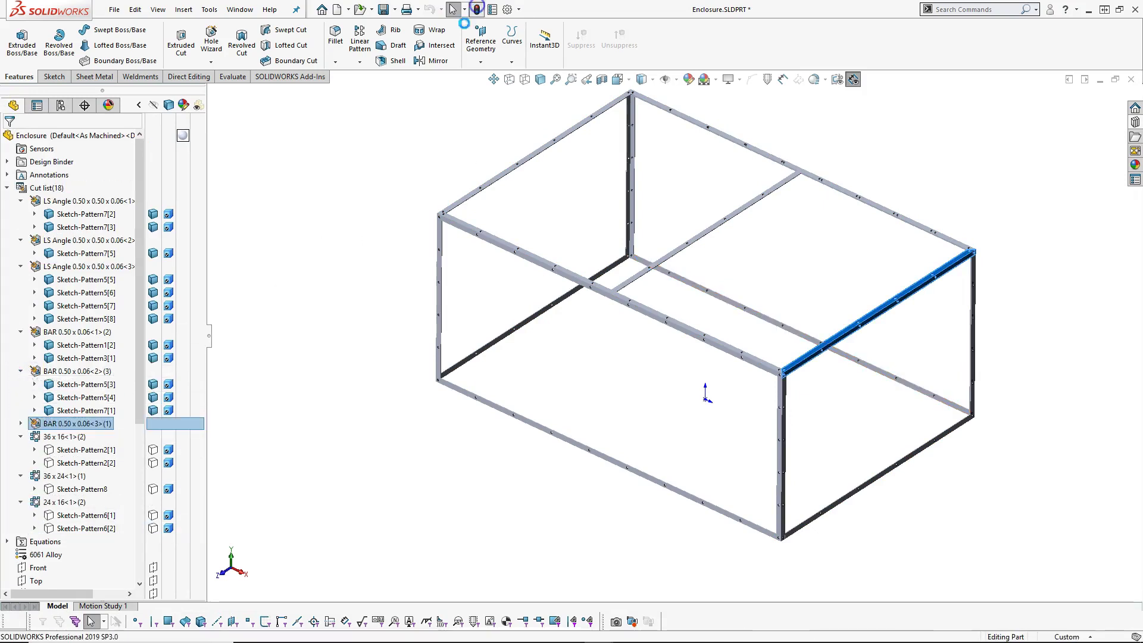
Return to the Enclosure Assy drawing and rebuild it to refresh the weldment cut list.
left_click(244, 11)
left_click(255, 178)
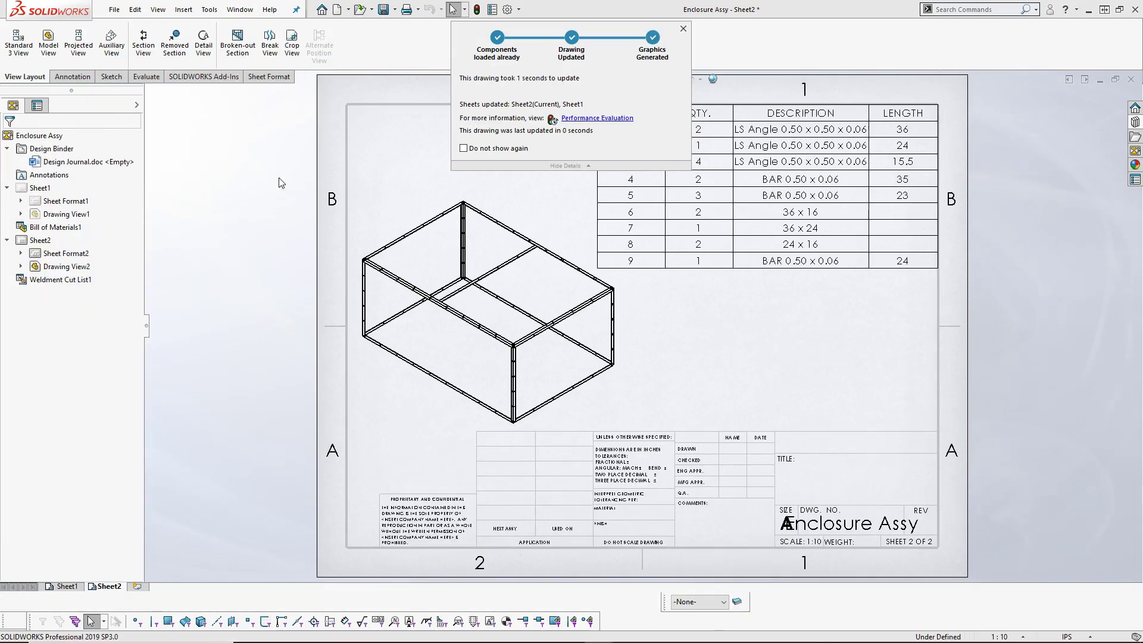
left_click(772, 218)
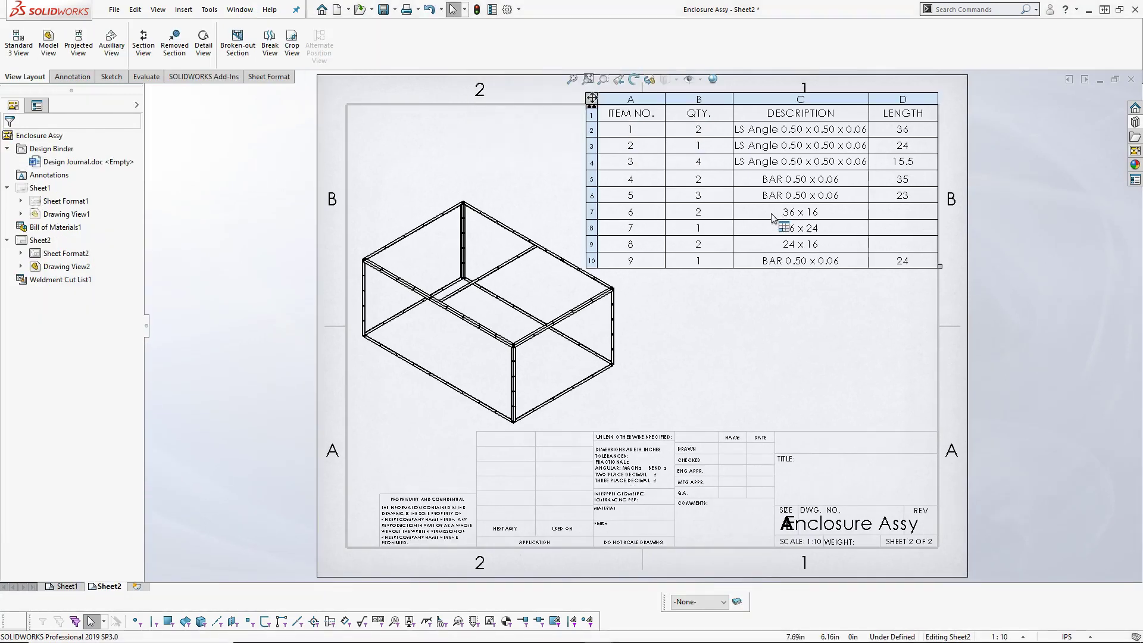
left_click(477, 9)
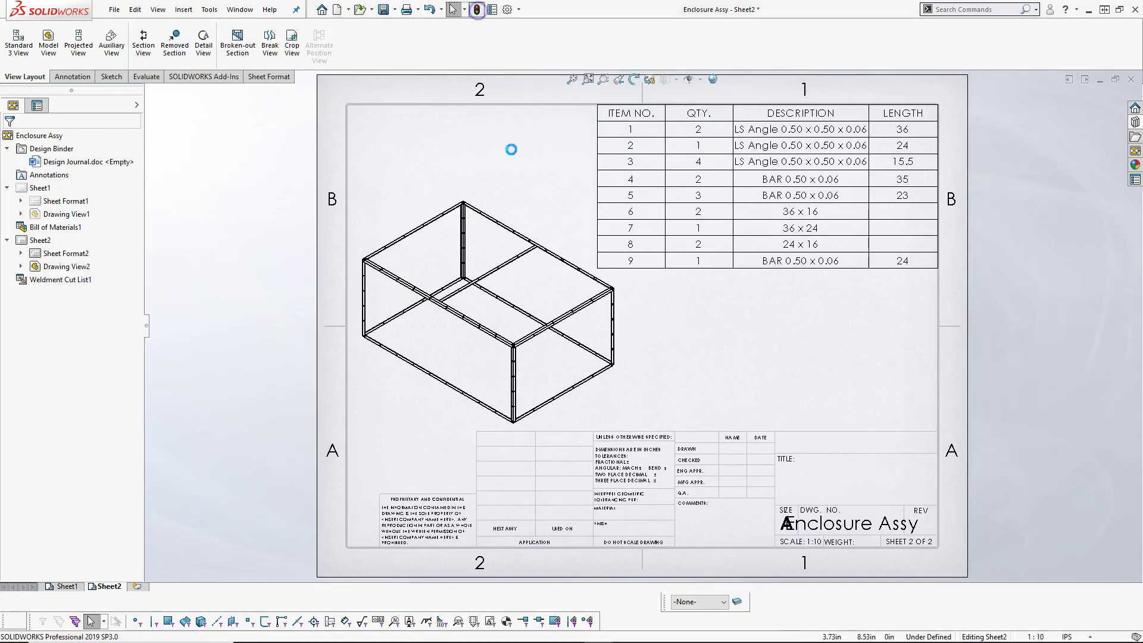
Try moving the 24-long BAR row above the 24 x 16 row, and delete the whole weldment cut list table.
mouse_move(591, 261)
left_mouse_down()
mouse_move(590, 227)
mouse_move(594, 257)
left_mouse_up()
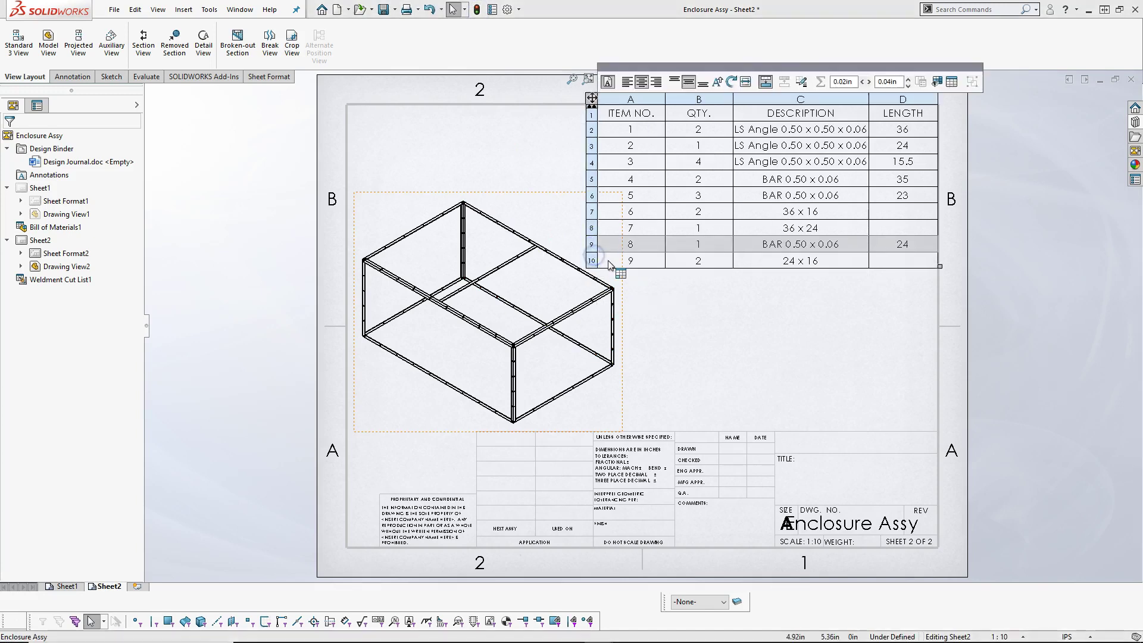
left_click(740, 329)
left_click(593, 97)
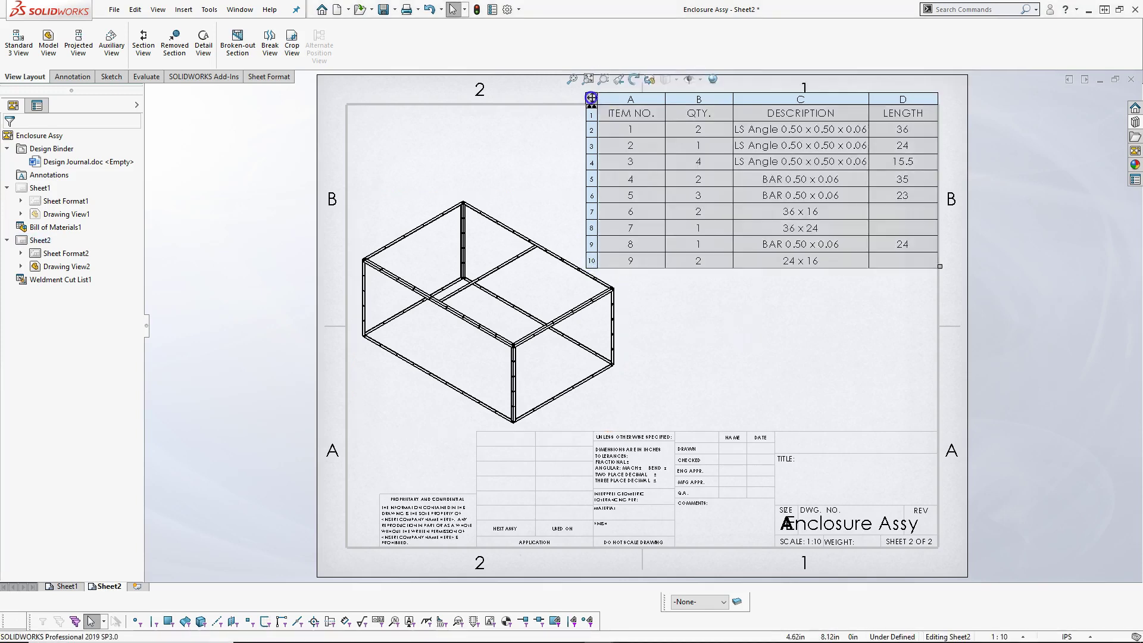
key("Delete")
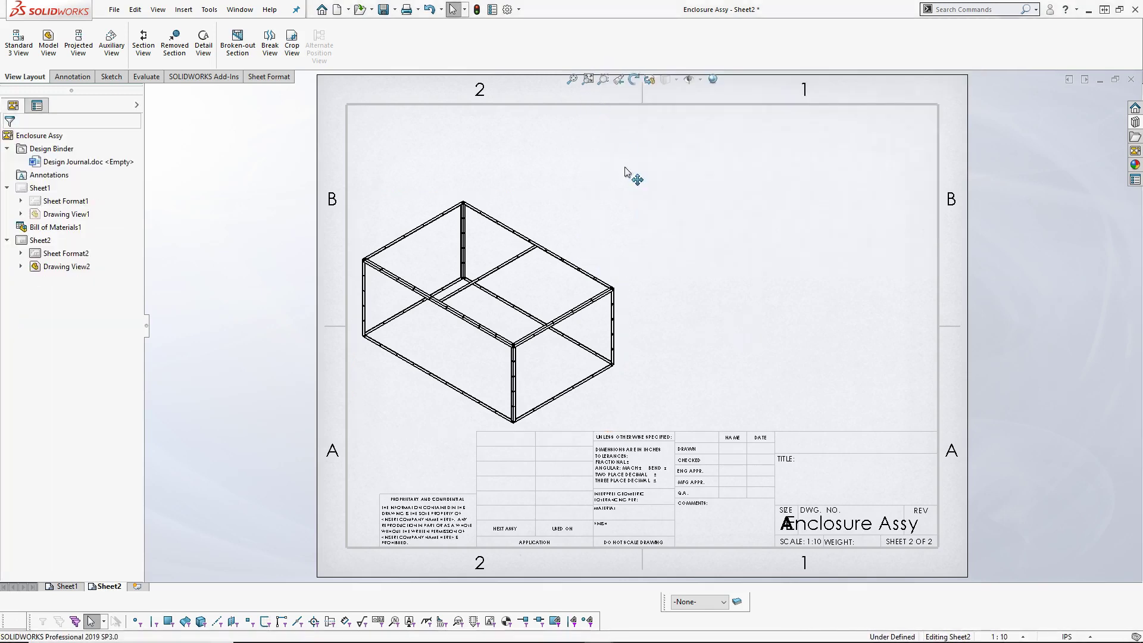
Insert a weldment cut list for the frame view using the cut list template and place it in the sheet's upper area.
left_click(584, 221)
right_click(582, 219)
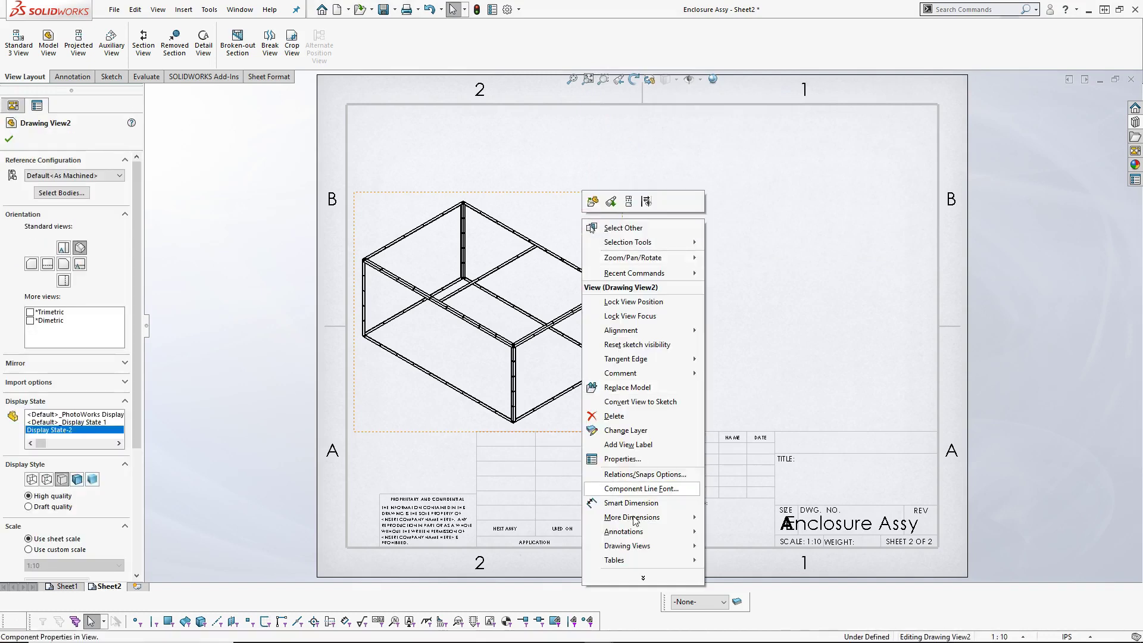
mouse_move(622, 560)
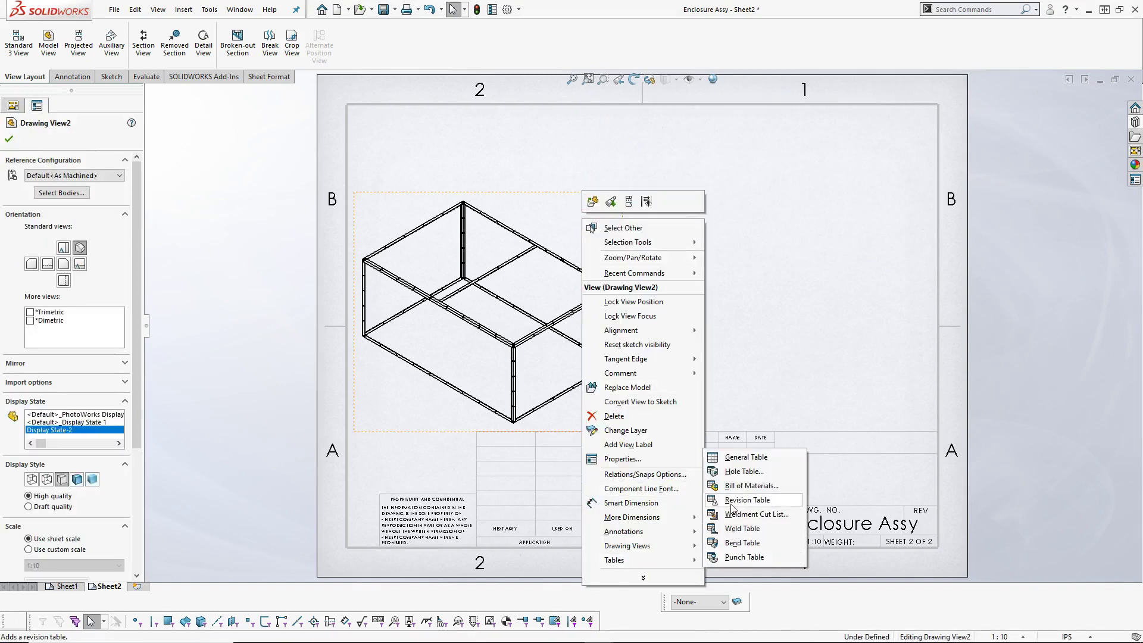
left_click(732, 515)
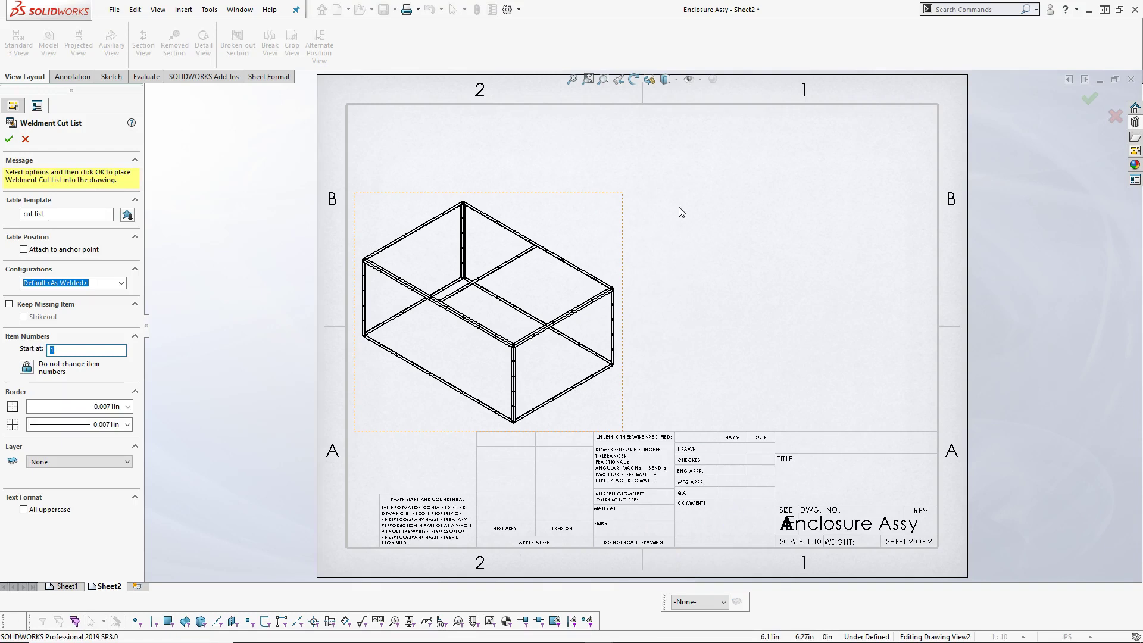
left_click(10, 141)
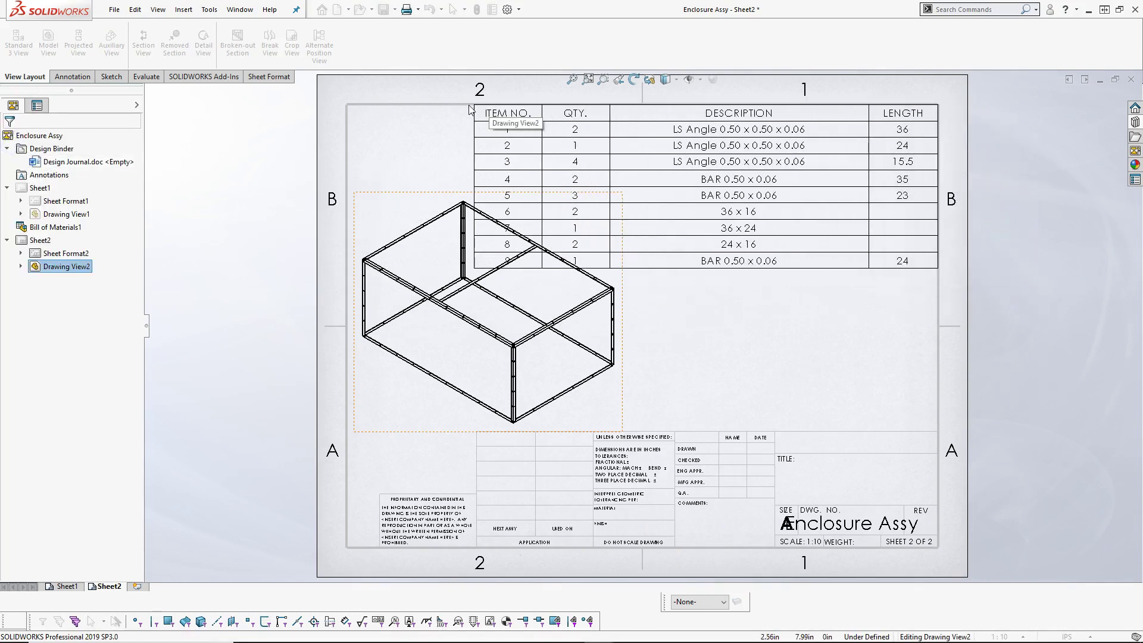
left_click(470, 109)
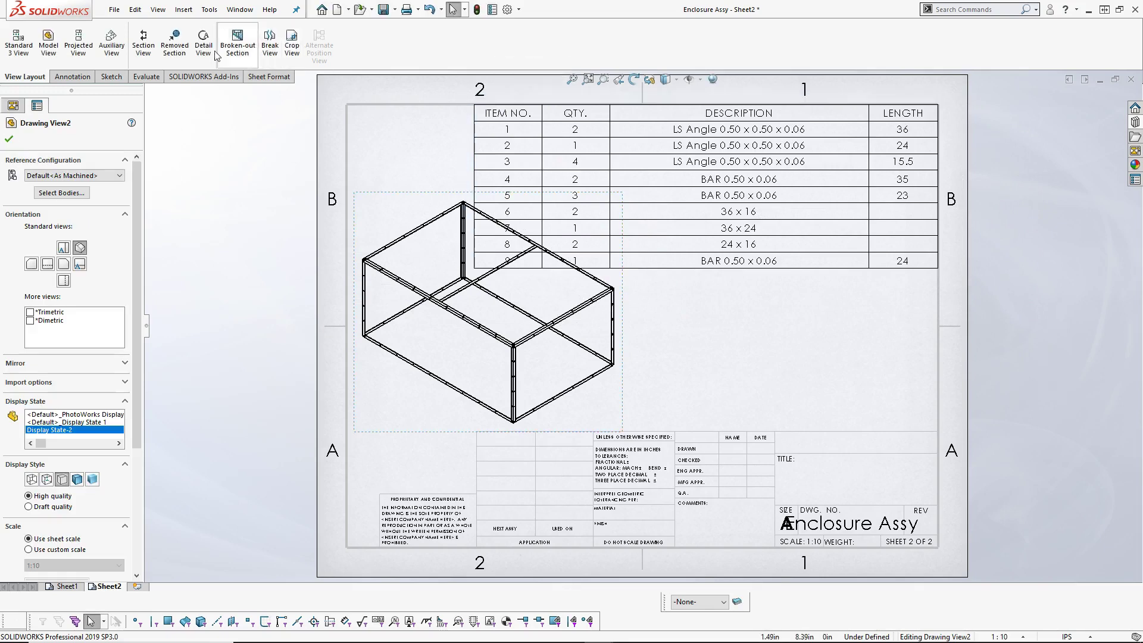
Switch to Enclosure.SLDPRT and check the row order in the cut list table of the Cut-List Properties.
left_click(240, 10)
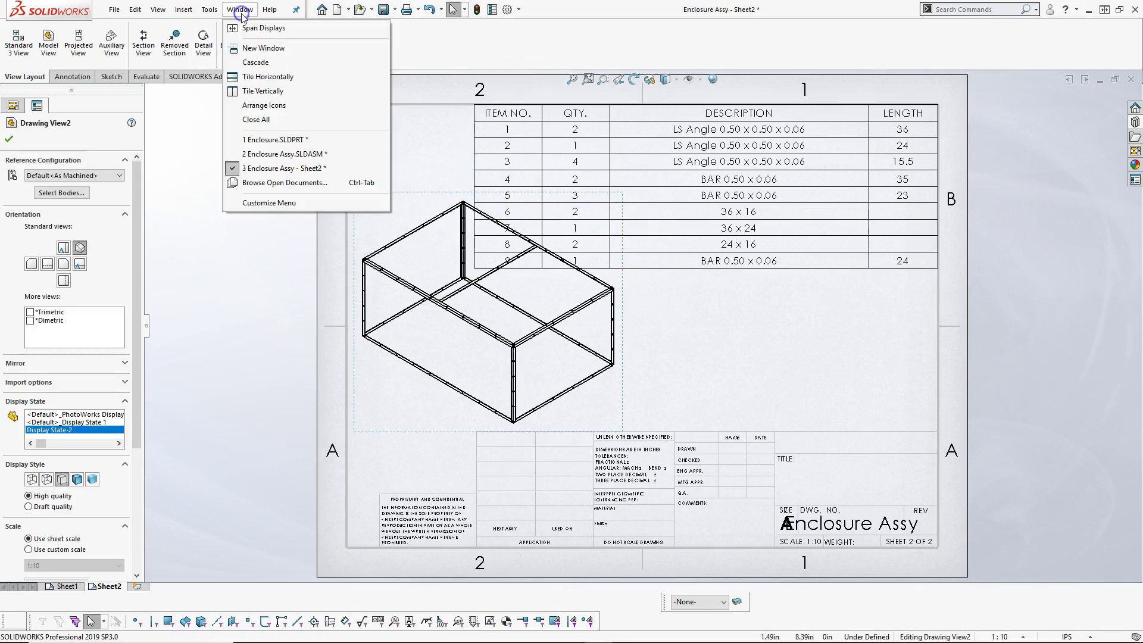
left_click(266, 140)
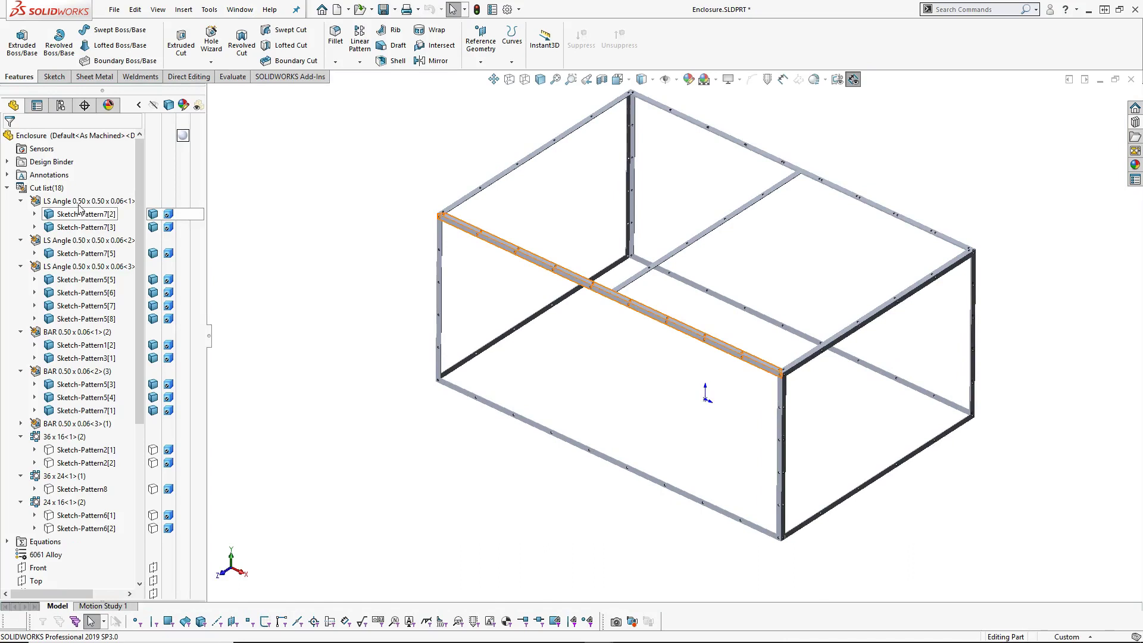
right_click(79, 202)
left_click(107, 224)
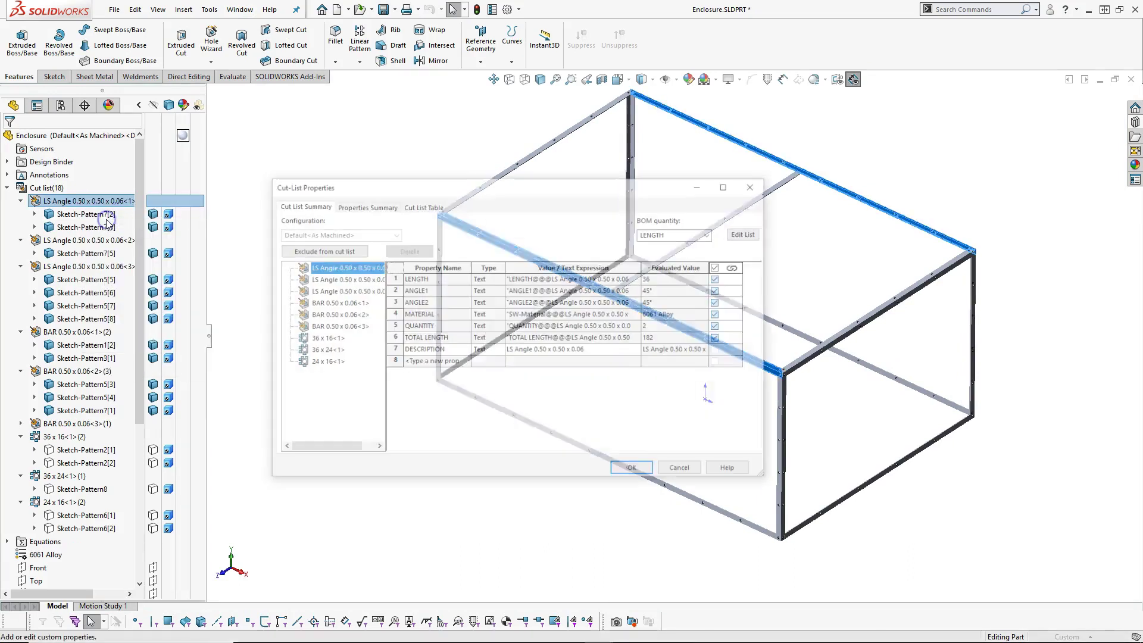
left_click(427, 206)
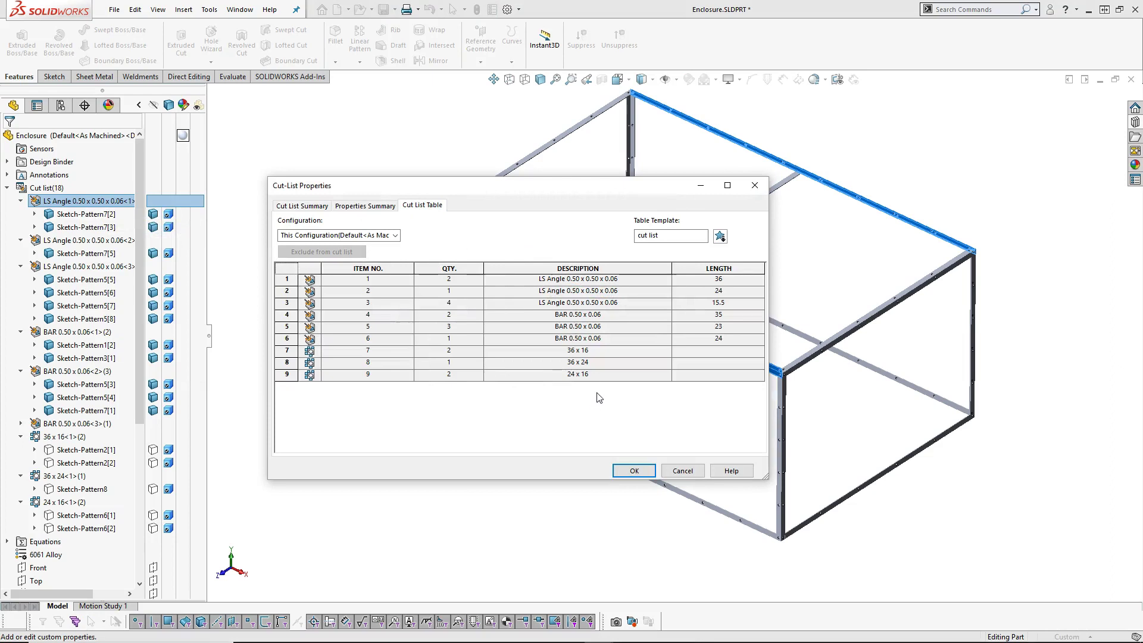
left_click(637, 470)
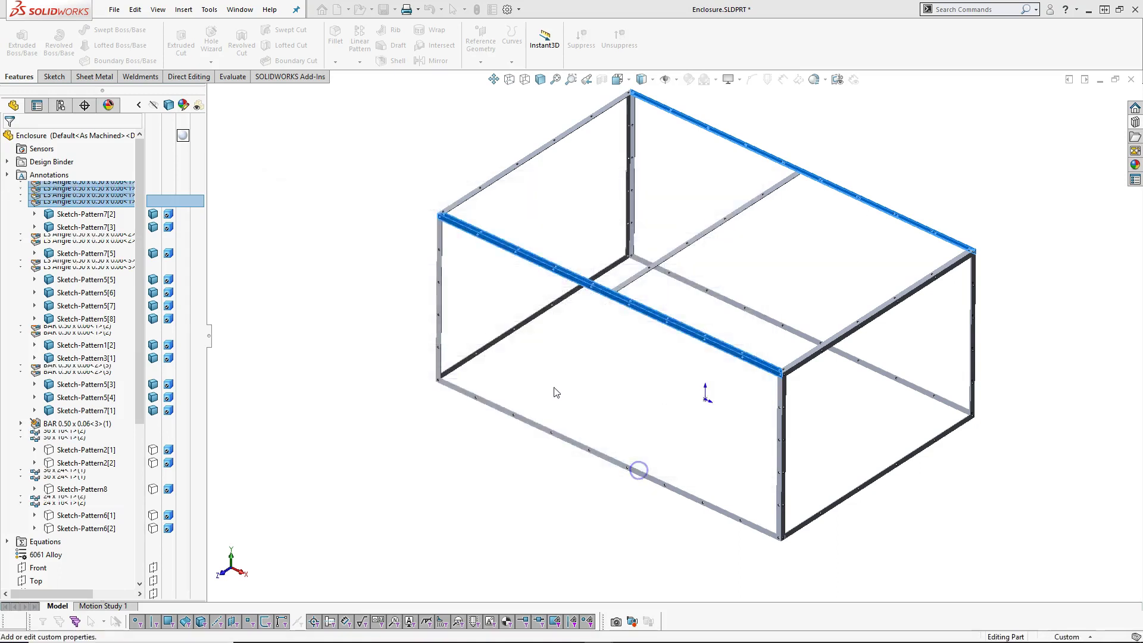
Return to the Enclosure Assy drawing, fit the DESCRIPTION and QTY. columns to their text, and move the cut list into the upper-right border corner.
left_click(241, 9)
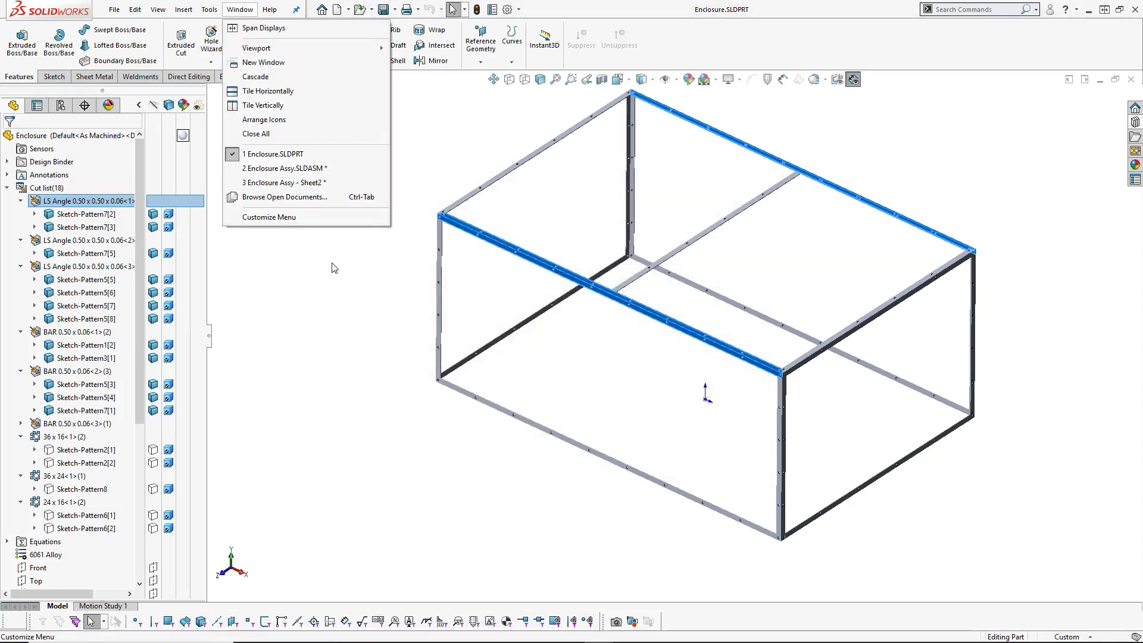
left_click(272, 184)
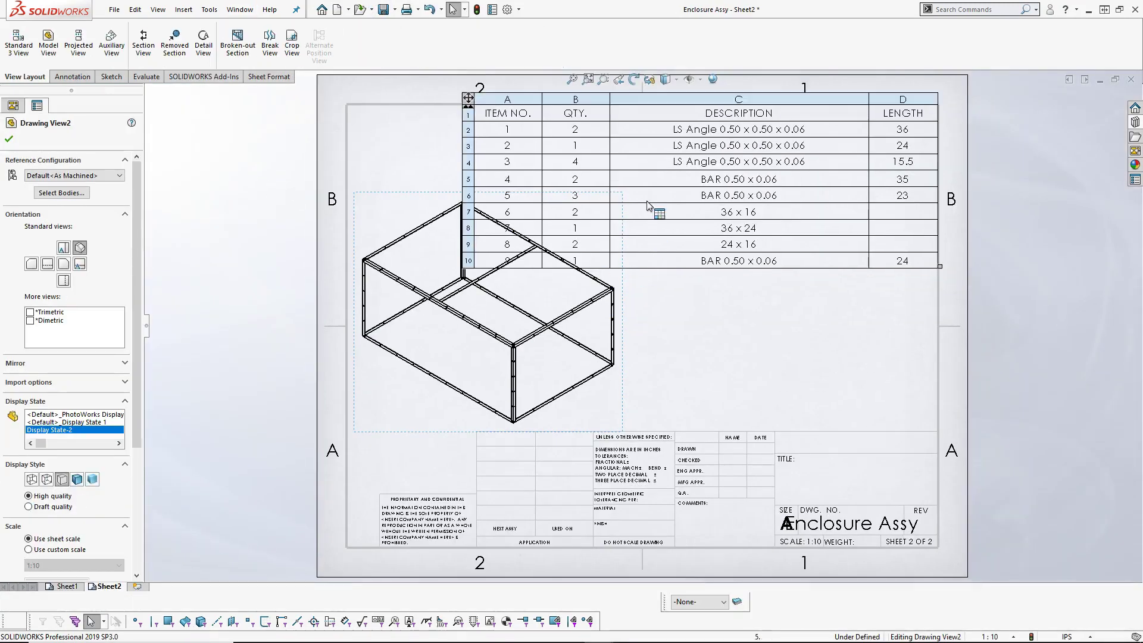
double_click(869, 96)
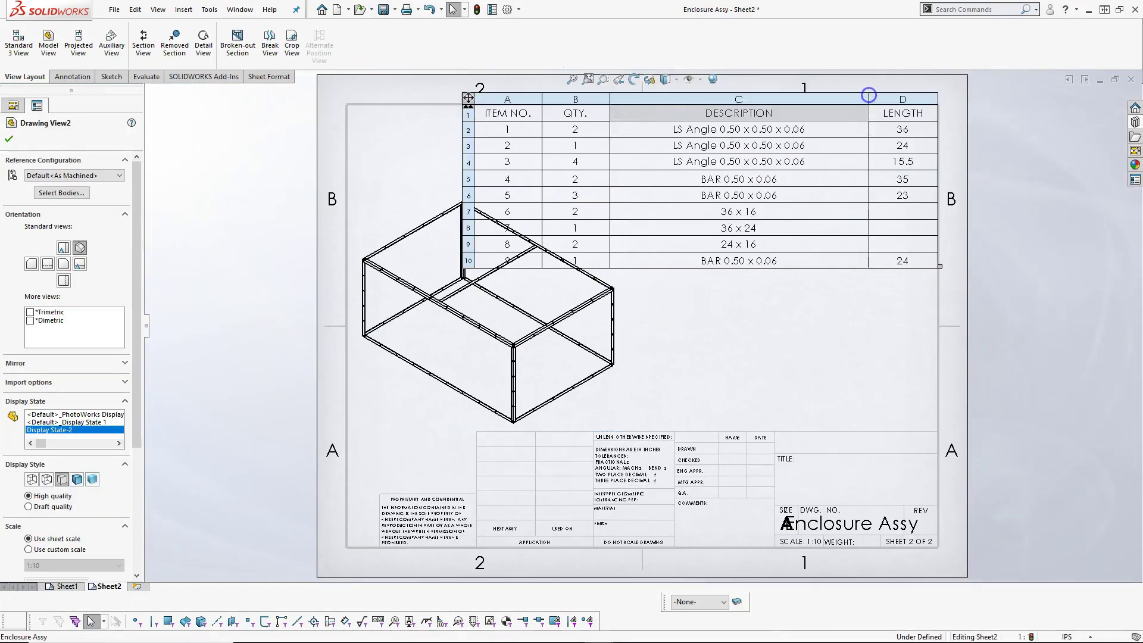
double_click(610, 99)
mouse_move(468, 99)
left_mouse_down()
mouse_move(635, 125)
mouse_move(648, 110)
mouse_move(623, 108)
left_mouse_up()
left_click(623, 109)
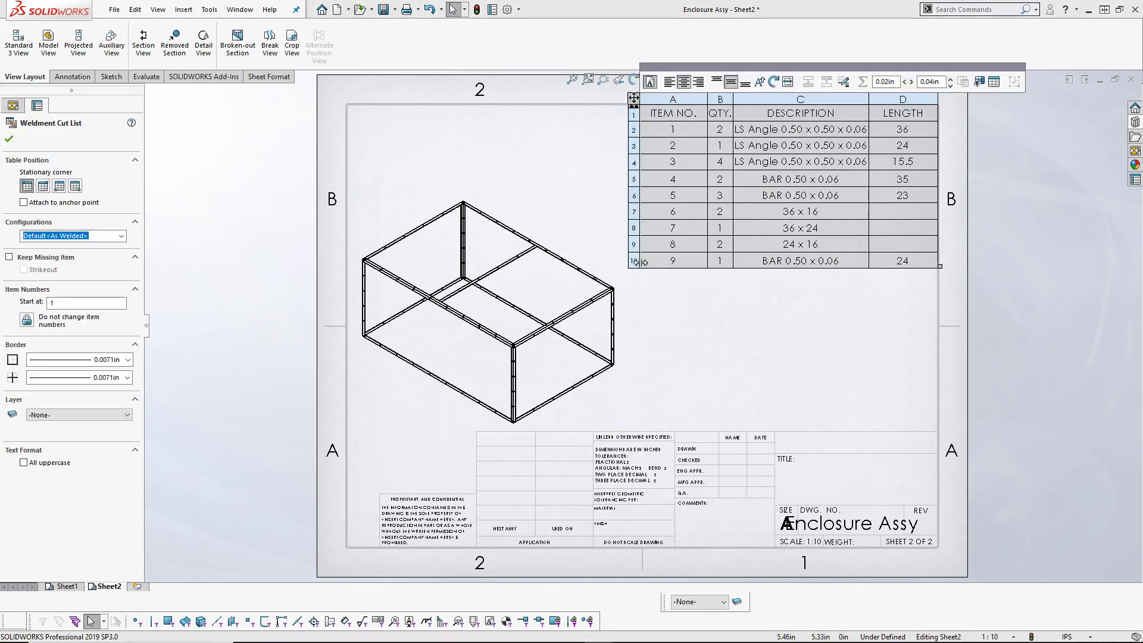
Move the 24-long BAR 0.50 x 0.06 row directly above the 36 x 16 row in the cut list.
mouse_move(651, 260)
left_mouse_down()
mouse_move(654, 216)
mouse_move(652, 260)
left_mouse_up()
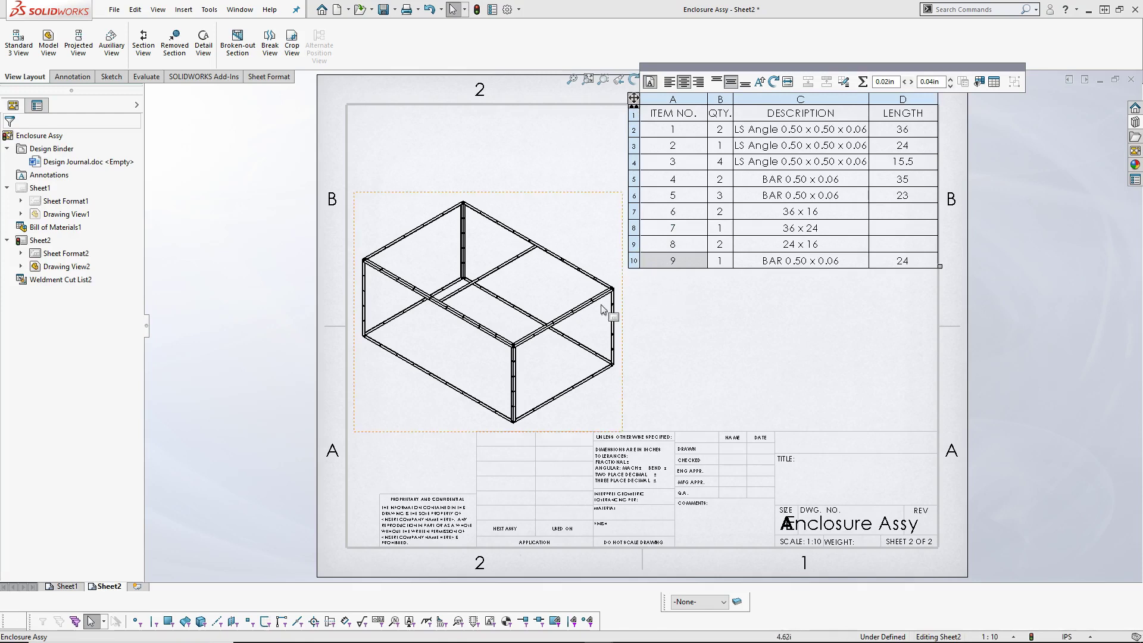
left_click_drag(620, 344, 576, 345)
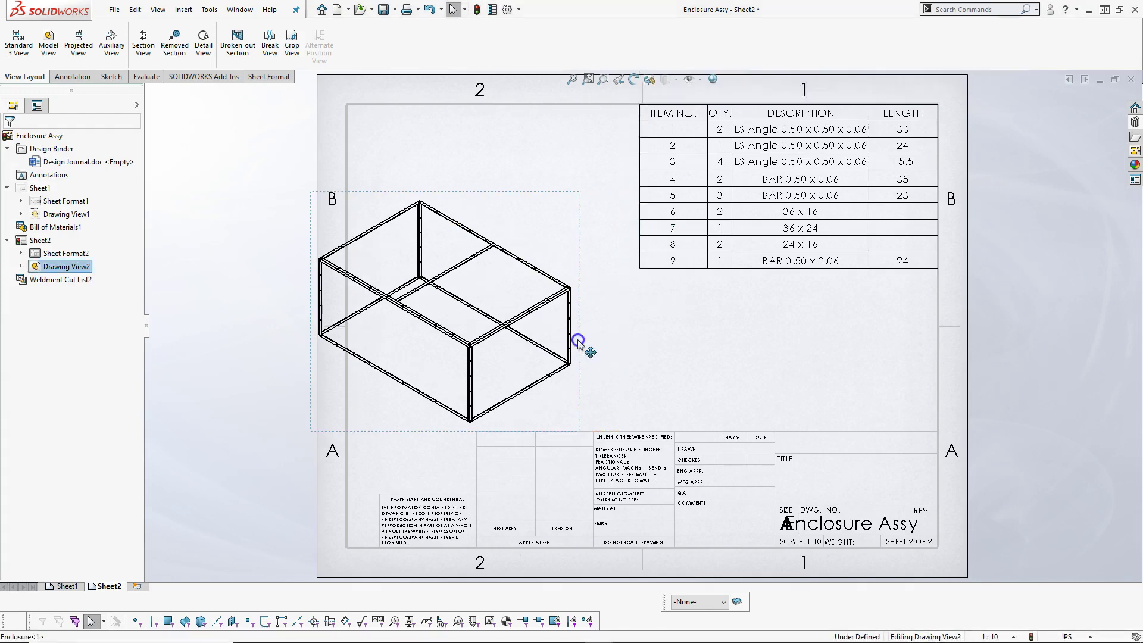
left_click_drag(634, 265, 632, 219)
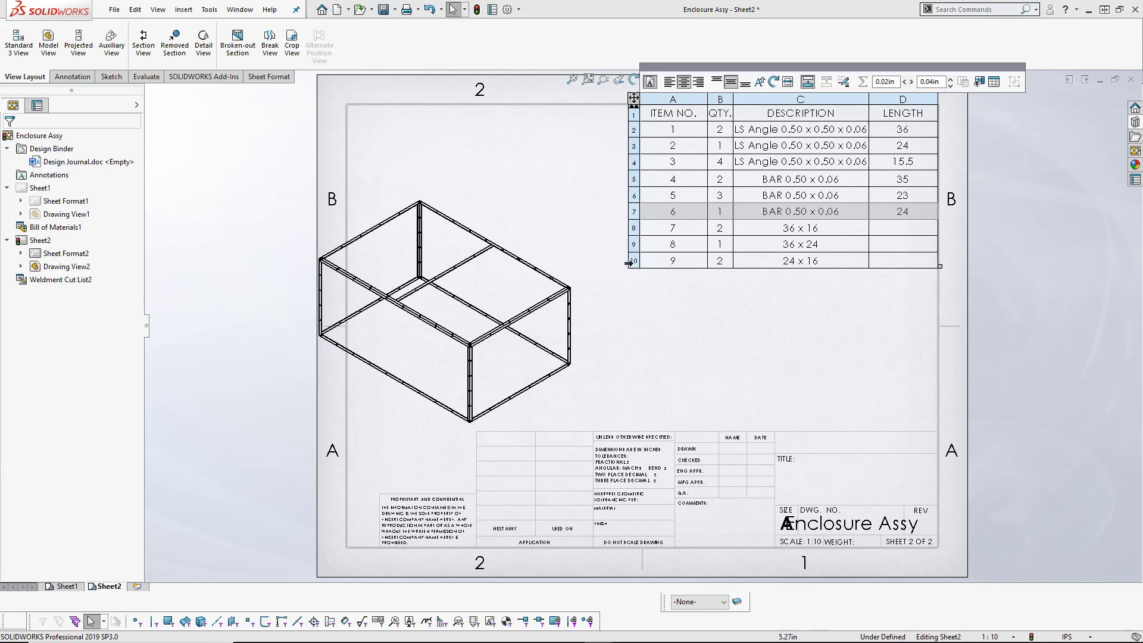
left_click(631, 299)
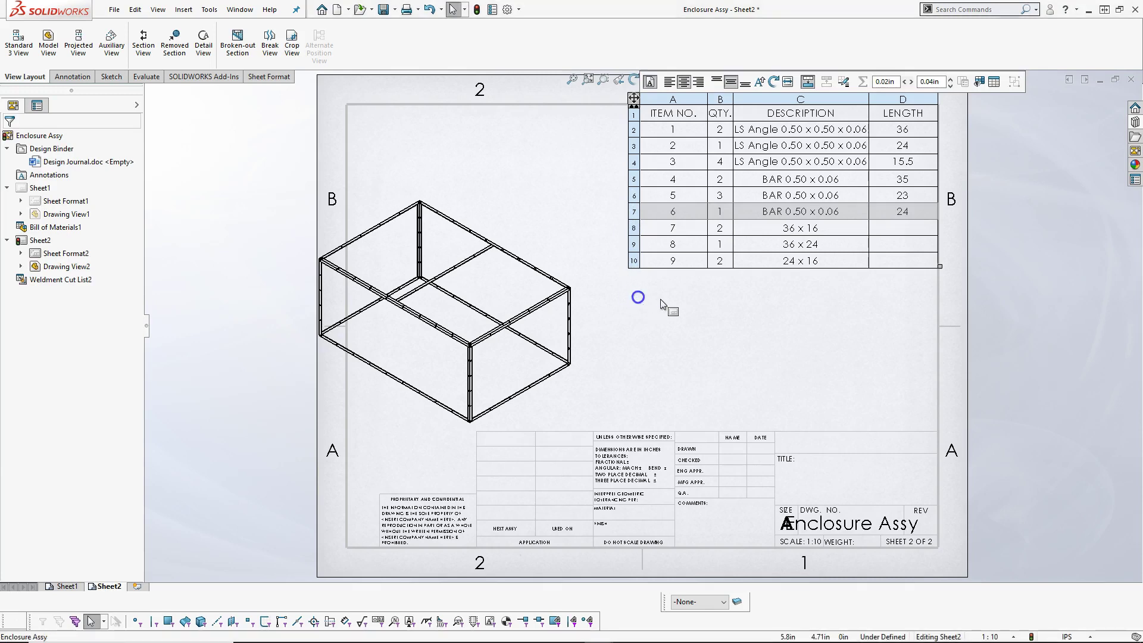
Move the frame view back inside the sheet border, close to the cut list.
left_click_drag(596, 307, 647, 305)
left_click(744, 313)
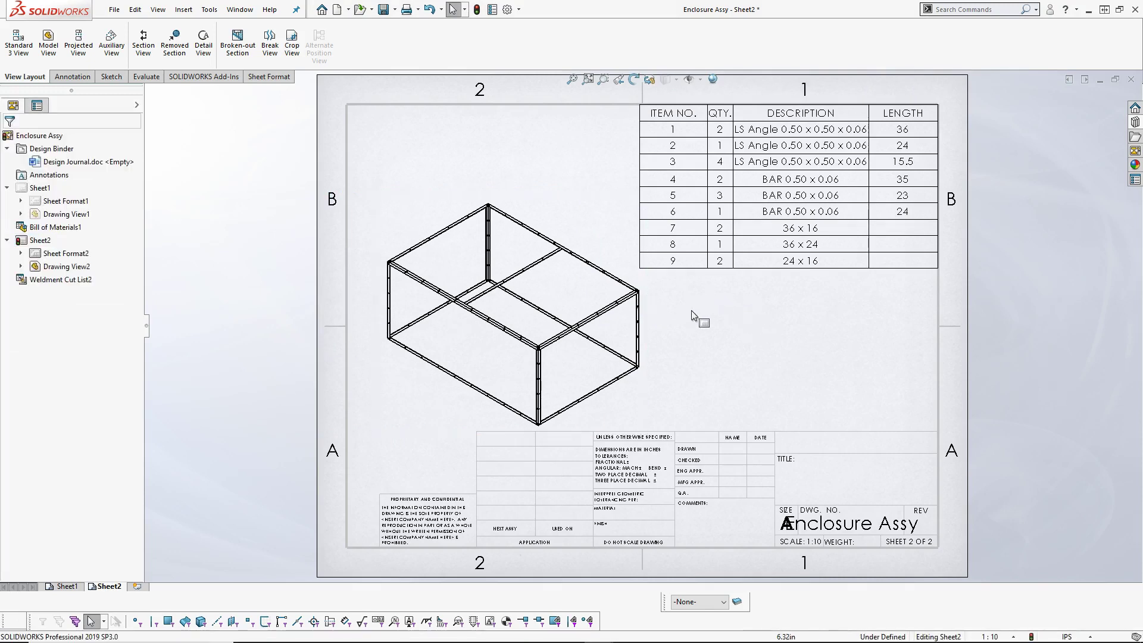
left_click_drag(649, 337, 659, 328)
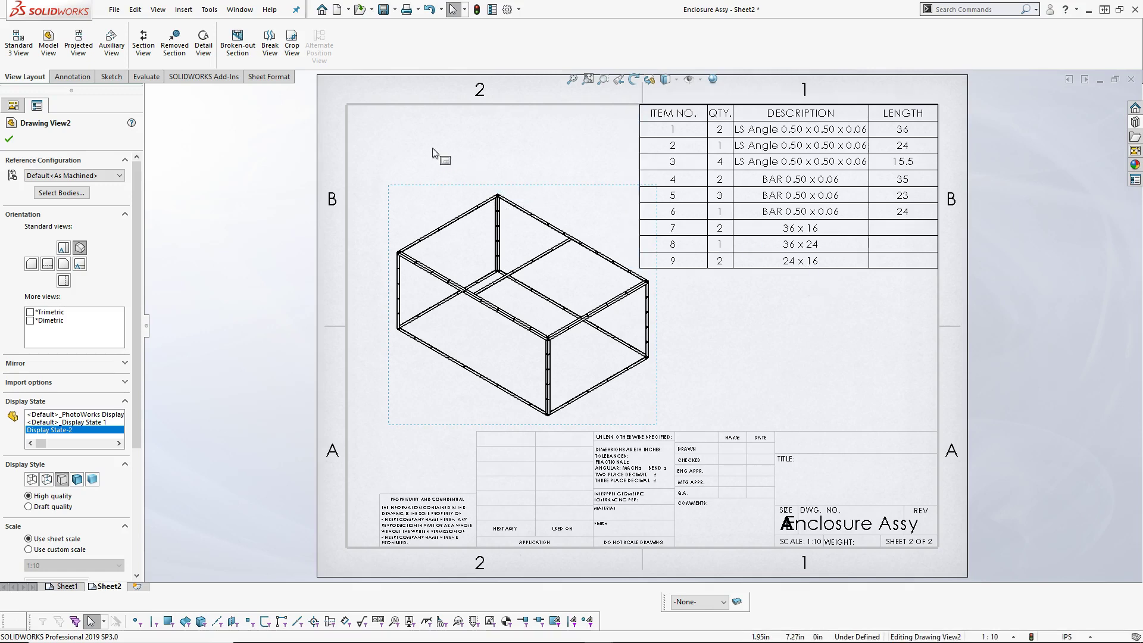
Add auto balloons to the frame view, laid out in a single column on its left side.
left_click(72, 78)
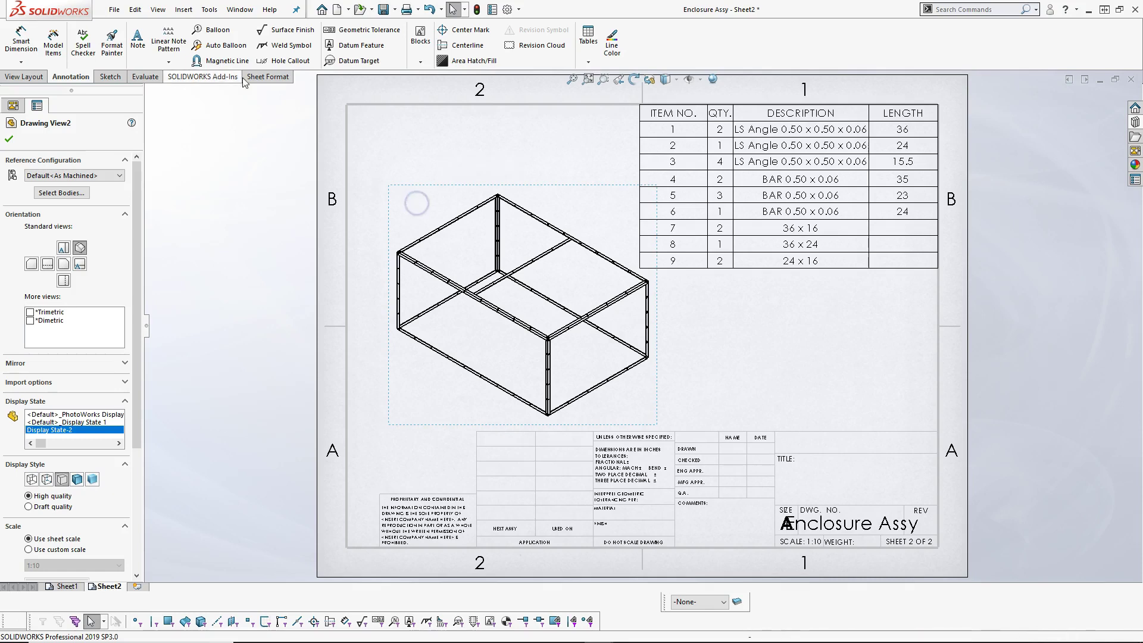
left_click(209, 43)
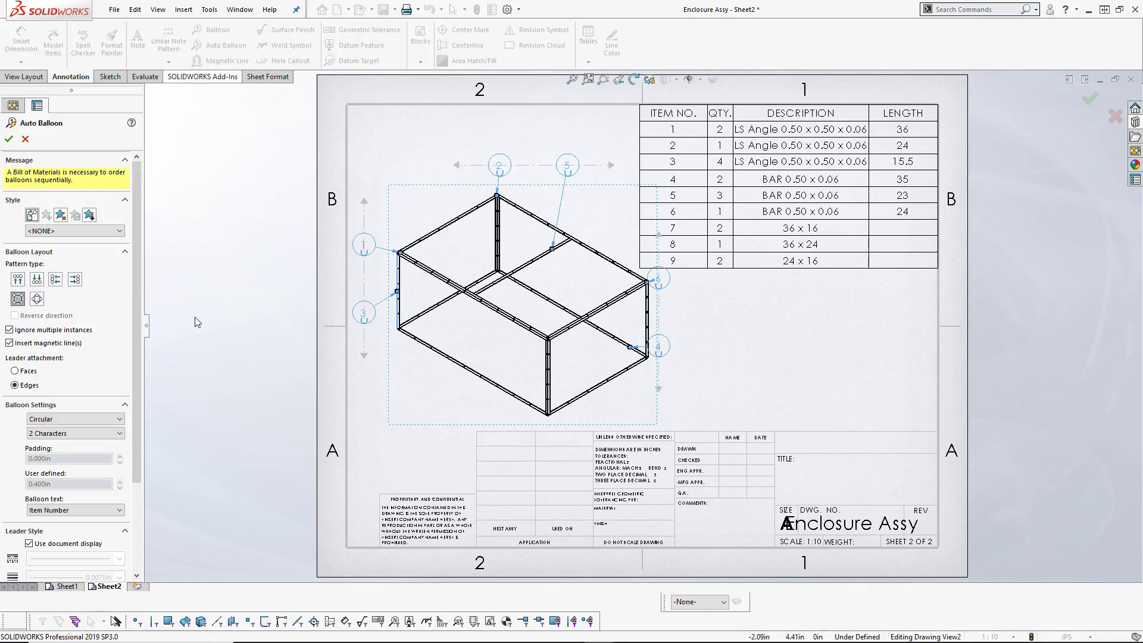
left_click(56, 279)
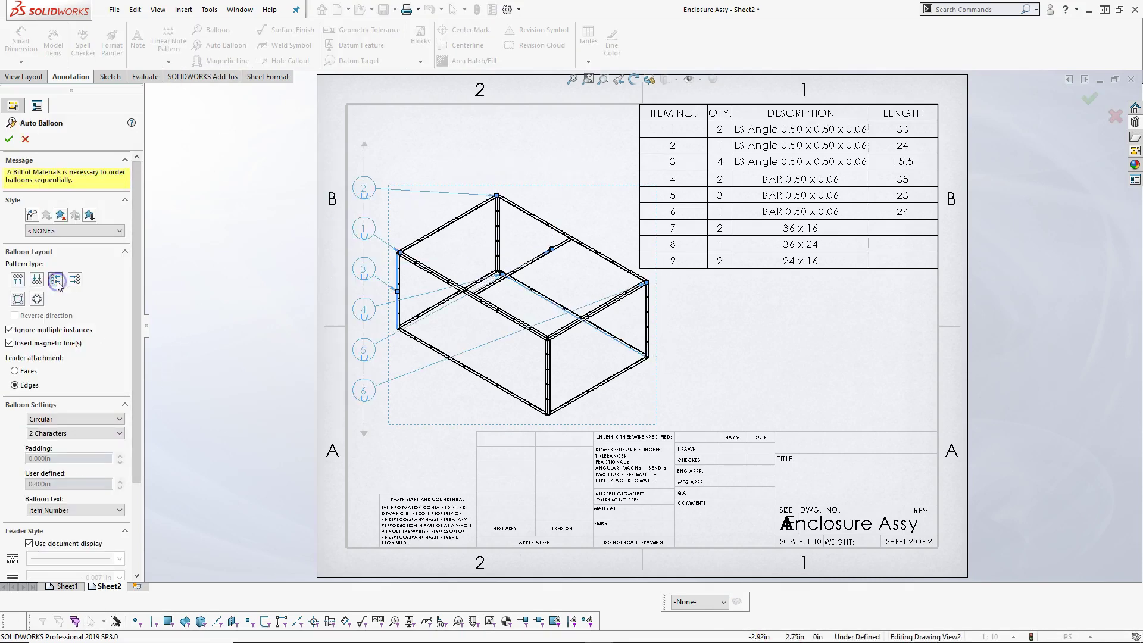
left_click(9, 140)
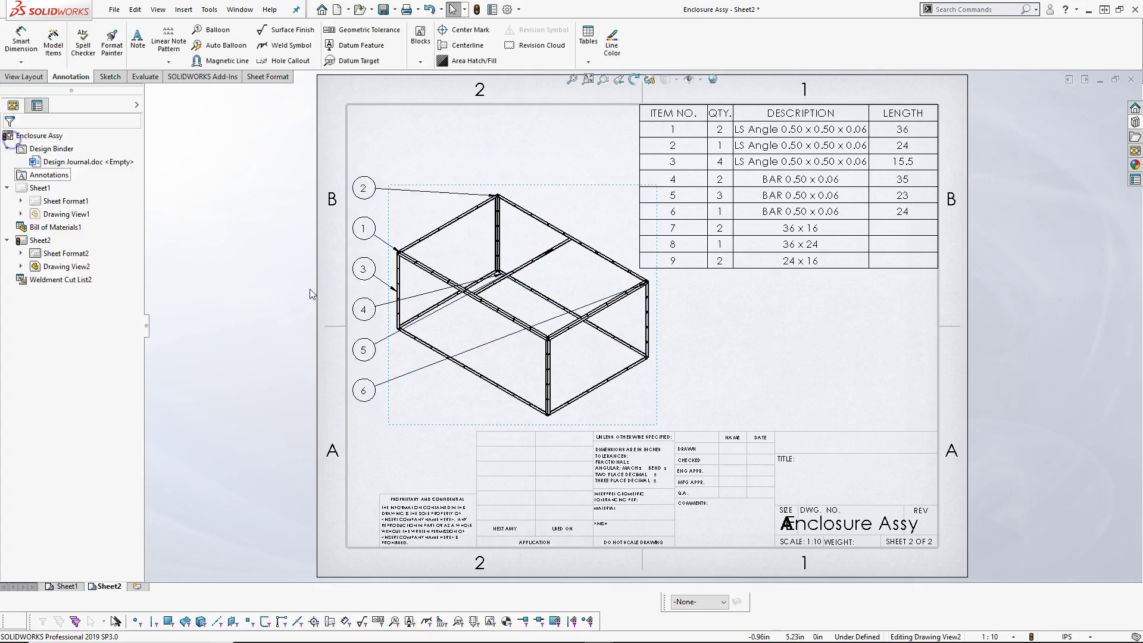
Shift the magnetic line down so the balloon column sits alongside the frame view.
left_click(364, 185)
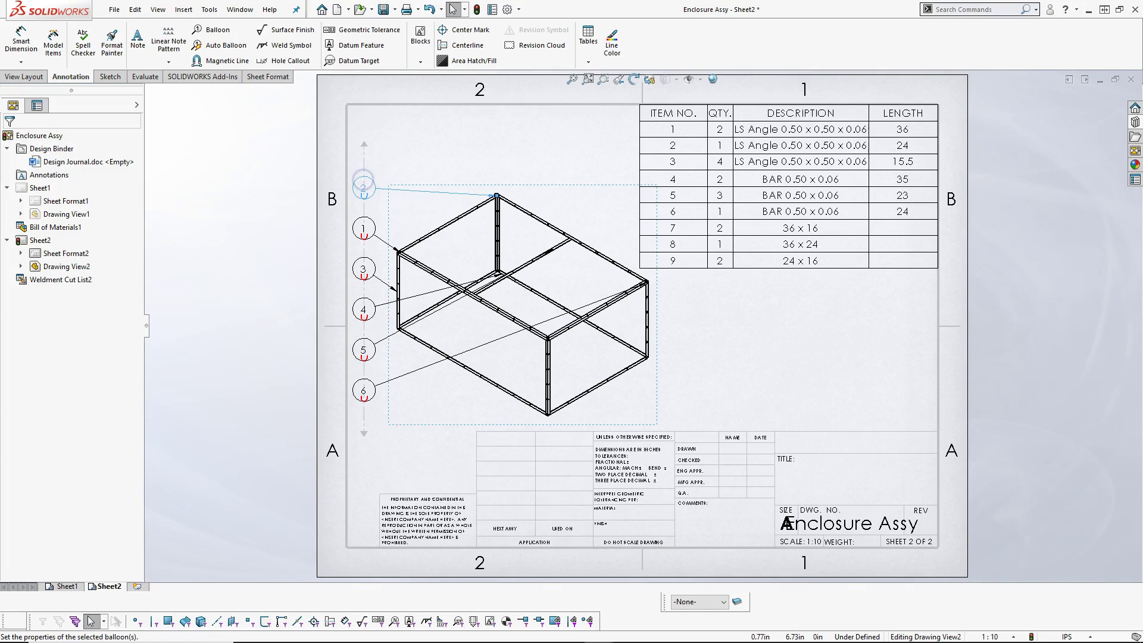
left_click_drag(363, 148, 365, 179)
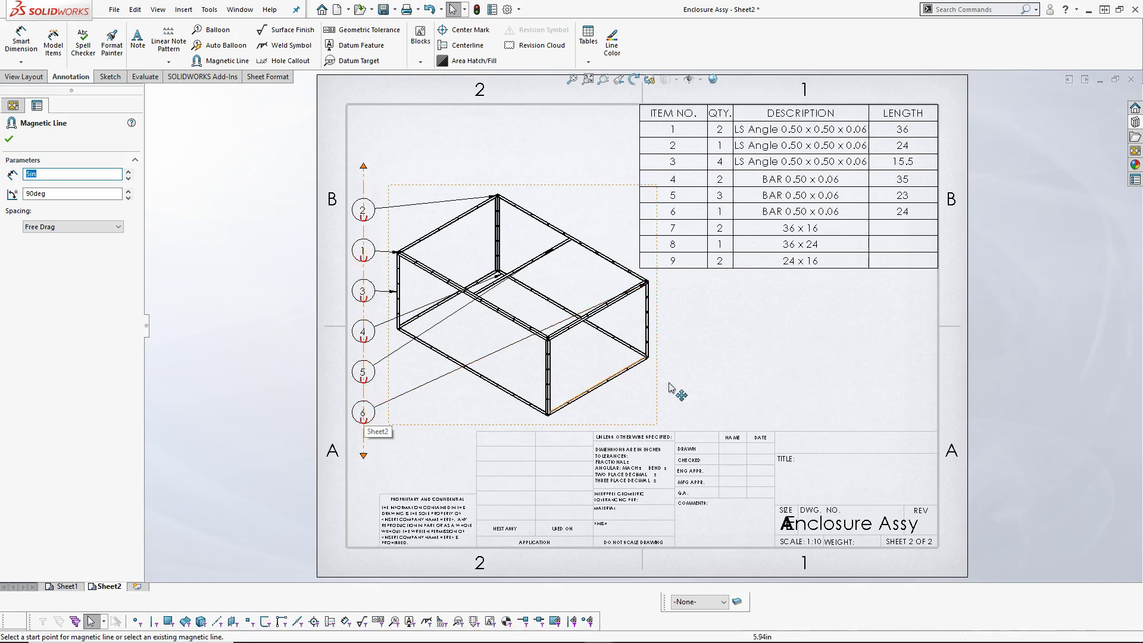
left_click(709, 373)
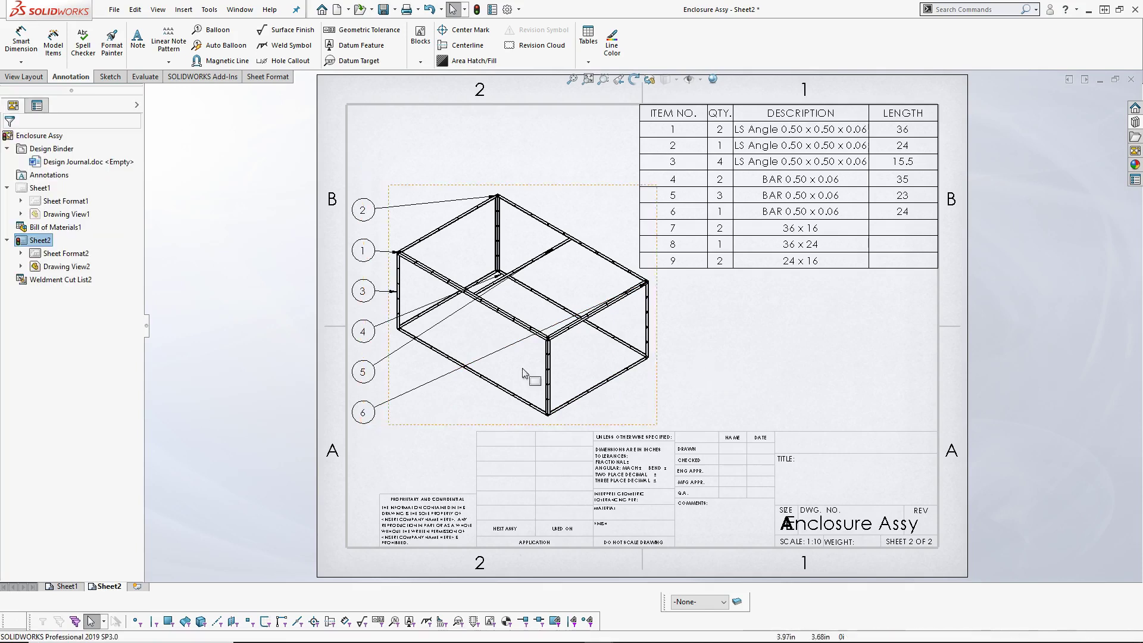
Nudge the ballooned frame view on Sheet2 slightly right and down, away from the sheet border.
left_click(67, 586)
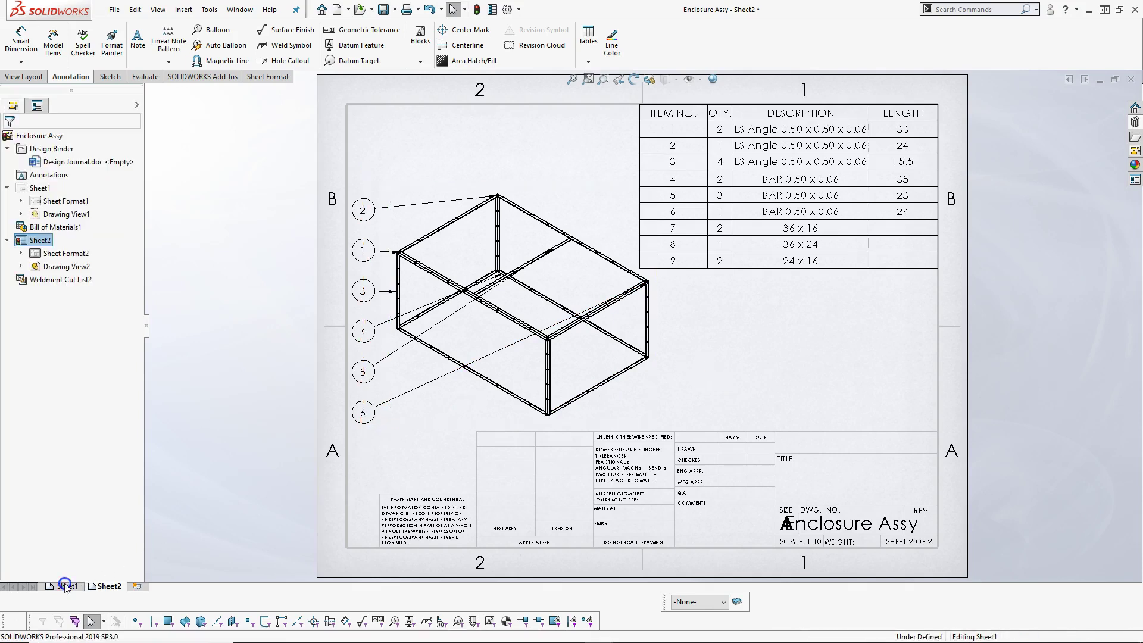
left_click(109, 588)
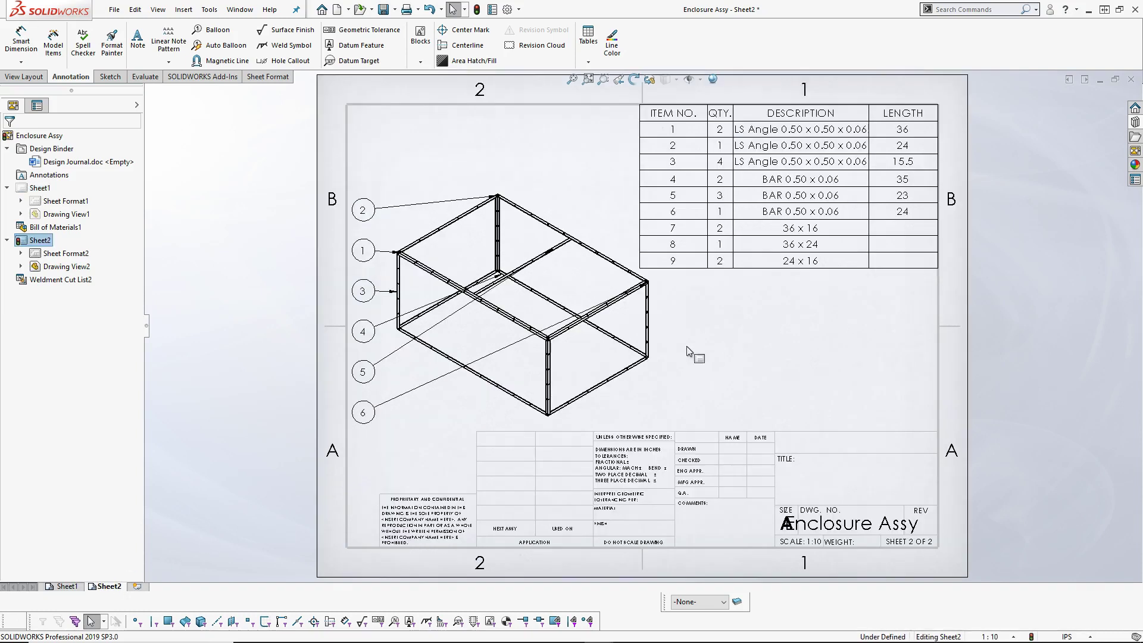
left_click_drag(661, 372, 671, 377)
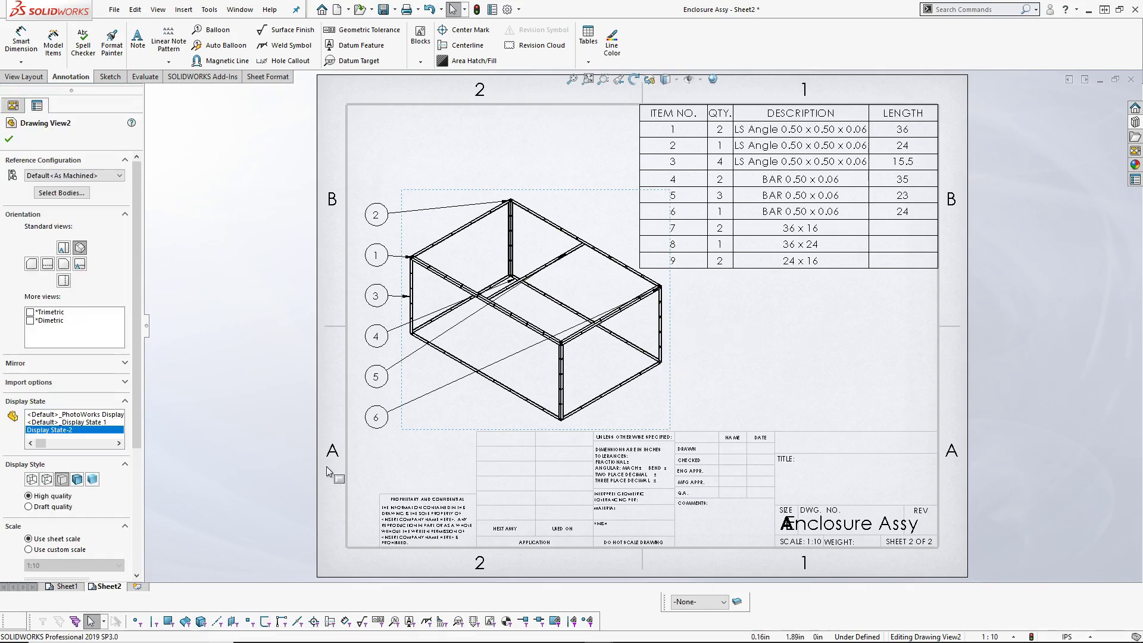
Add a third sheet to the drawing and start a model view of the Enclosure part on it.
left_click(136, 587)
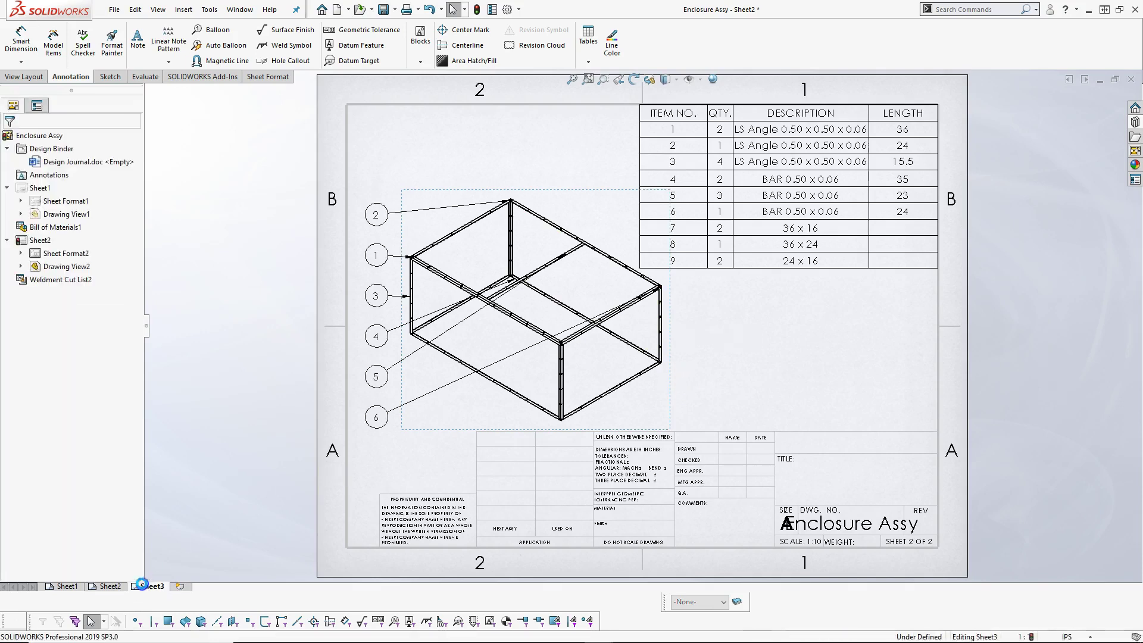
left_click(544, 261)
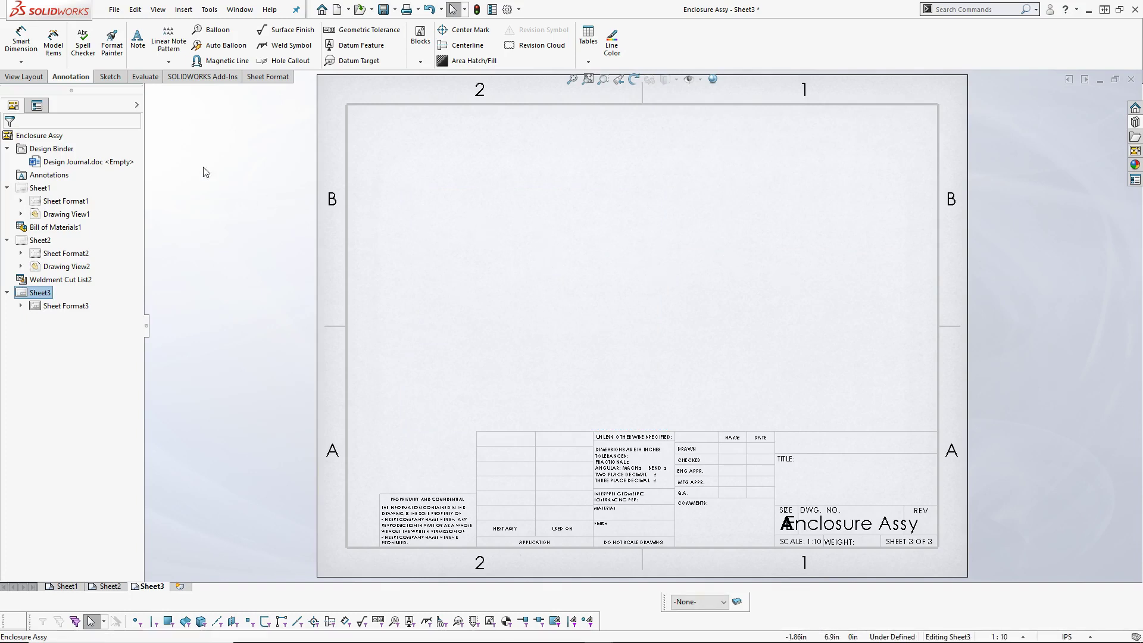
left_click(34, 78)
left_click(48, 41)
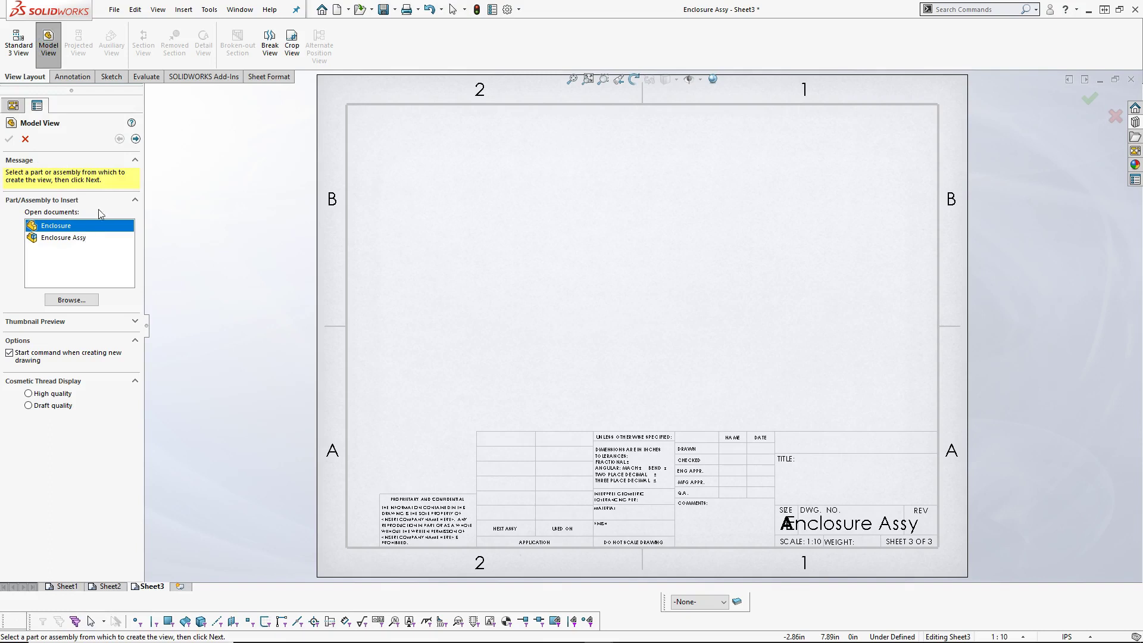
left_click(136, 139)
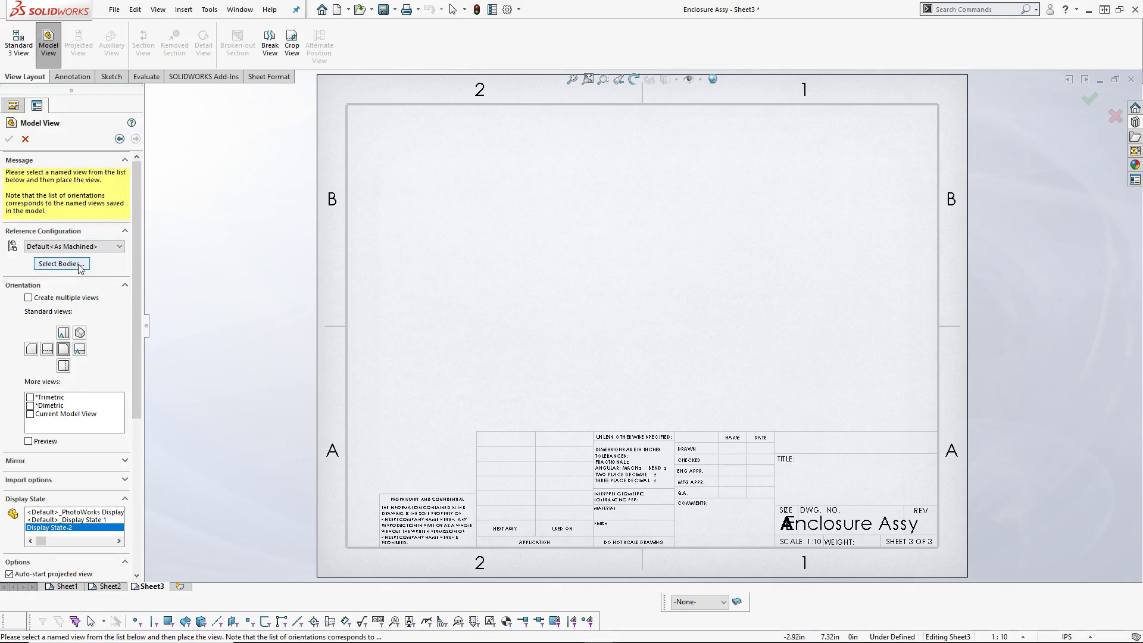
Limit the new view to a single body, the vertical angle at the frame's far-left corner.
left_click(55, 263)
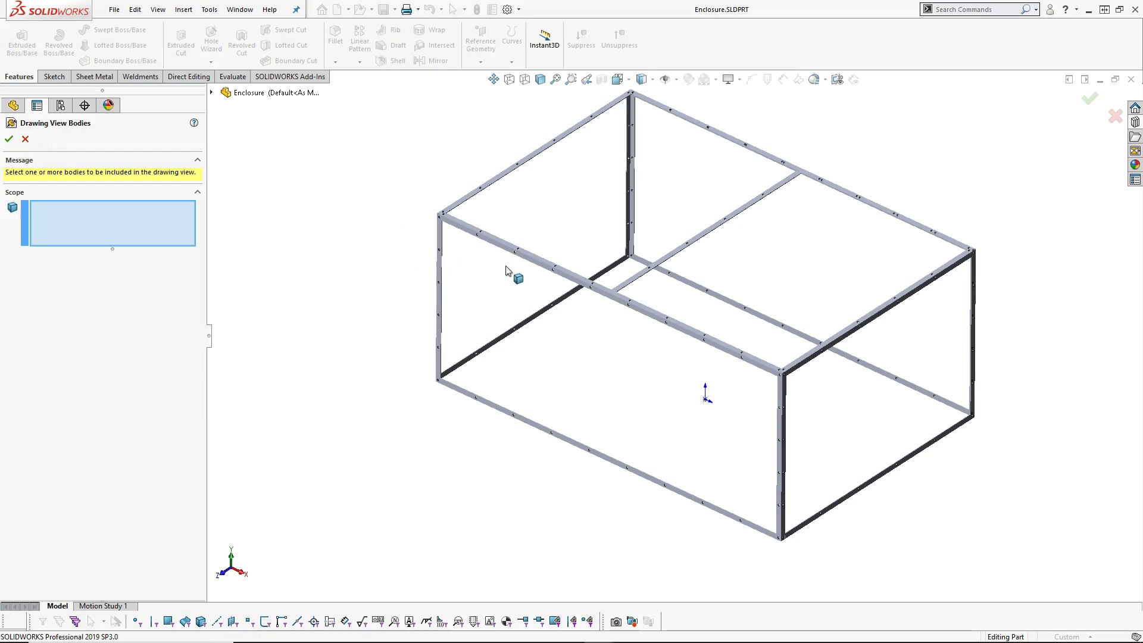
scroll(551, 291, "down", 2)
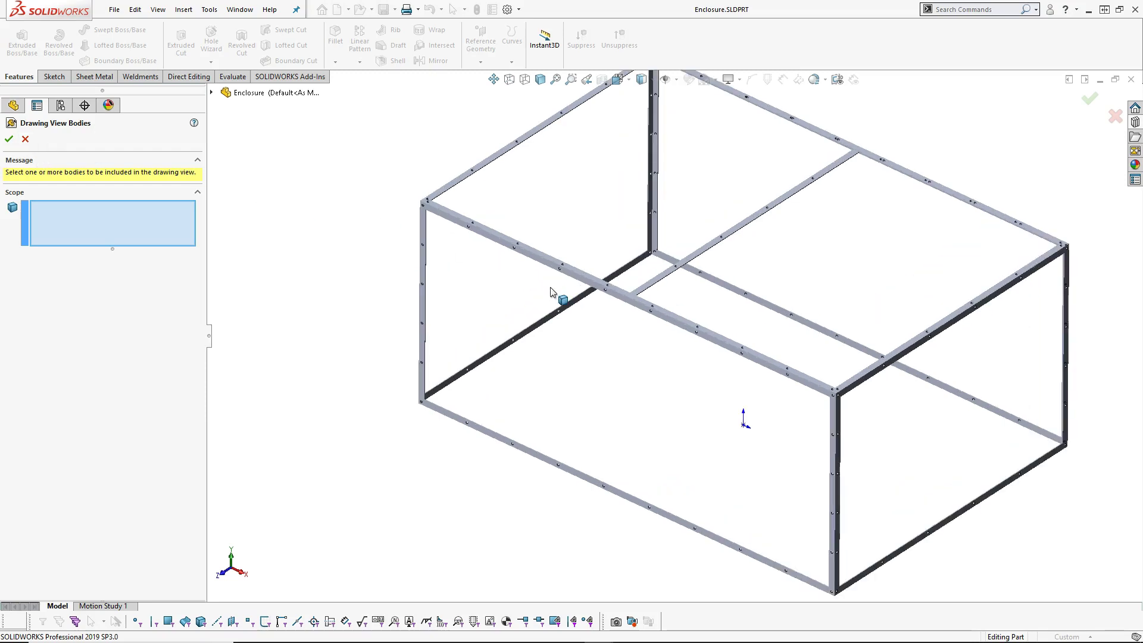
left_click(421, 337)
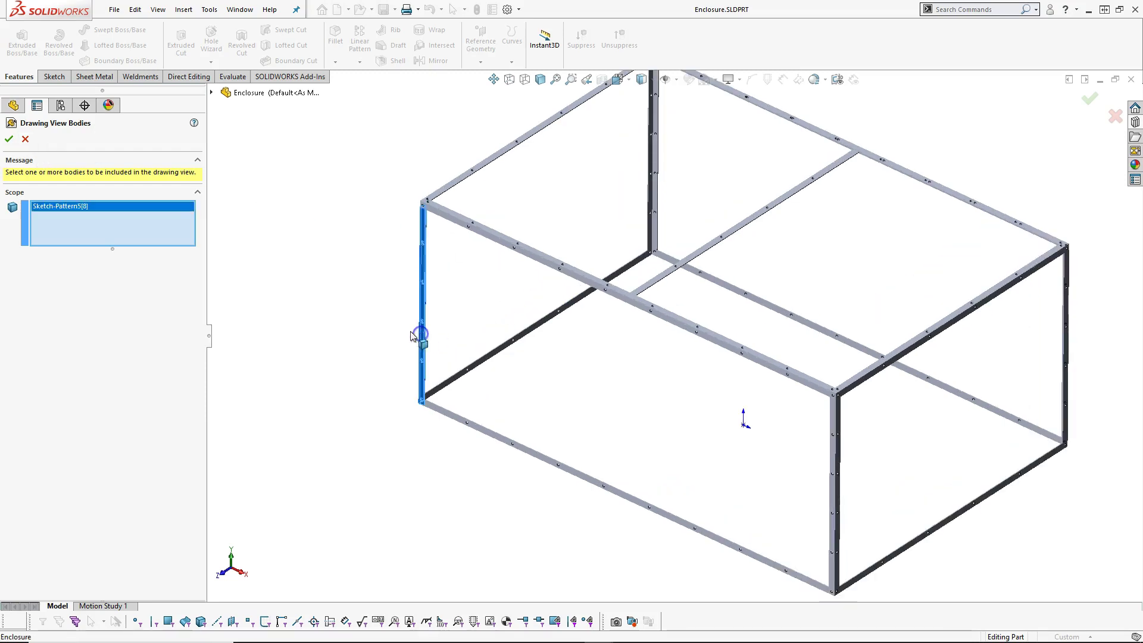
left_click(9, 139)
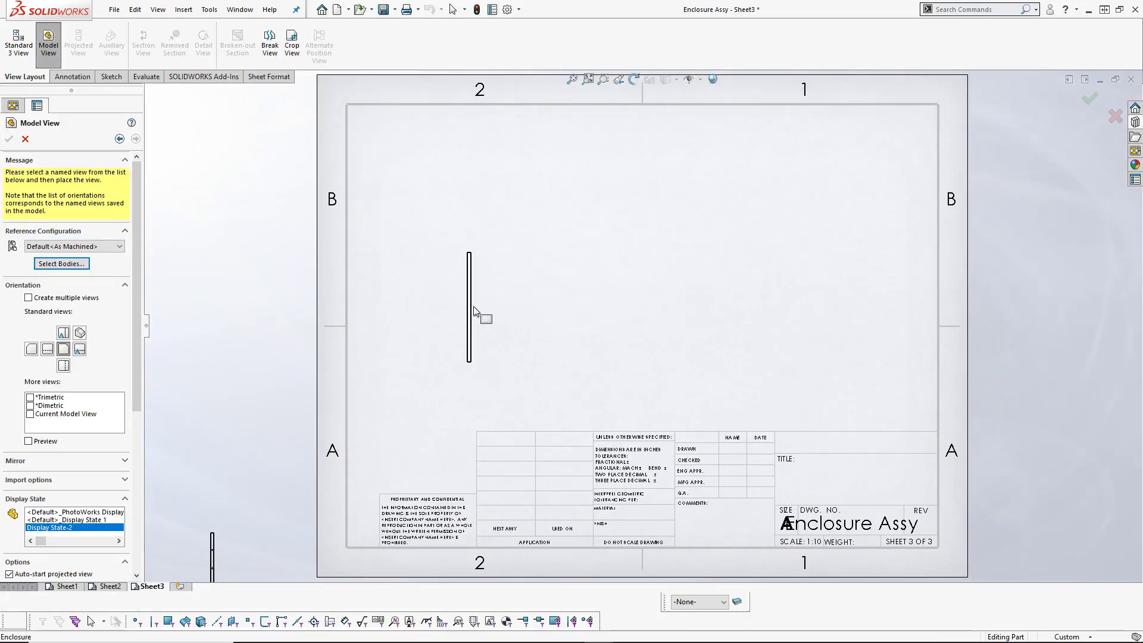
Place the vertical angle's view near the middle of Sheet3 and add projected views from it.
left_click(544, 288)
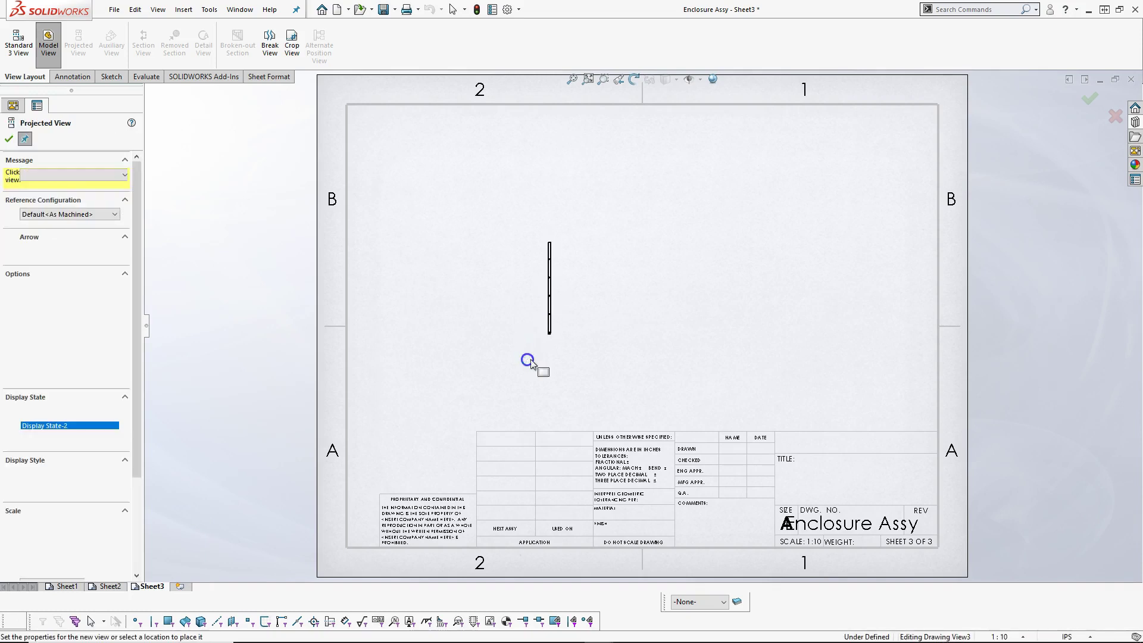
left_click(676, 315)
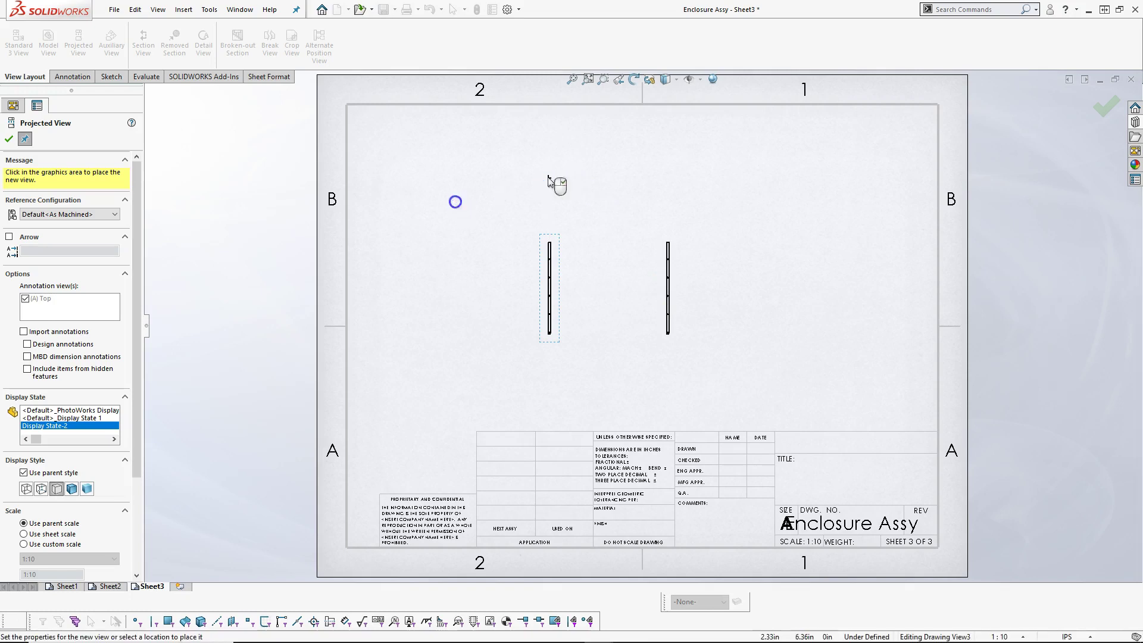
left_click(8, 139)
Add a fourth sheet and start a model view of the Enclosure part using the <Default>_Display State 1 display state.
left_click(180, 587)
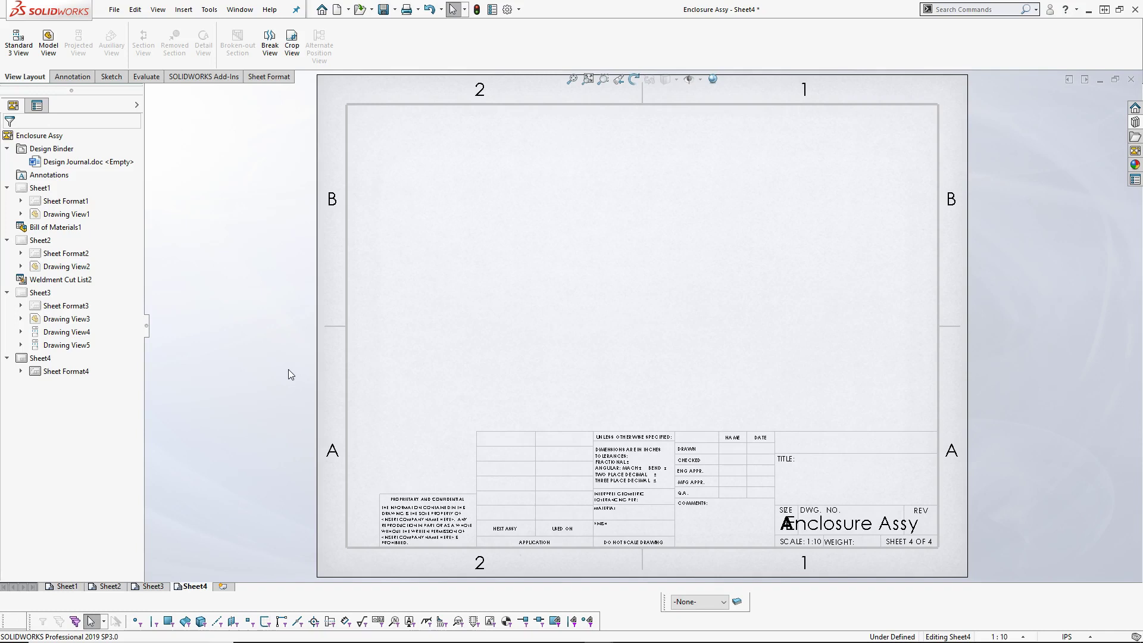
left_click(48, 42)
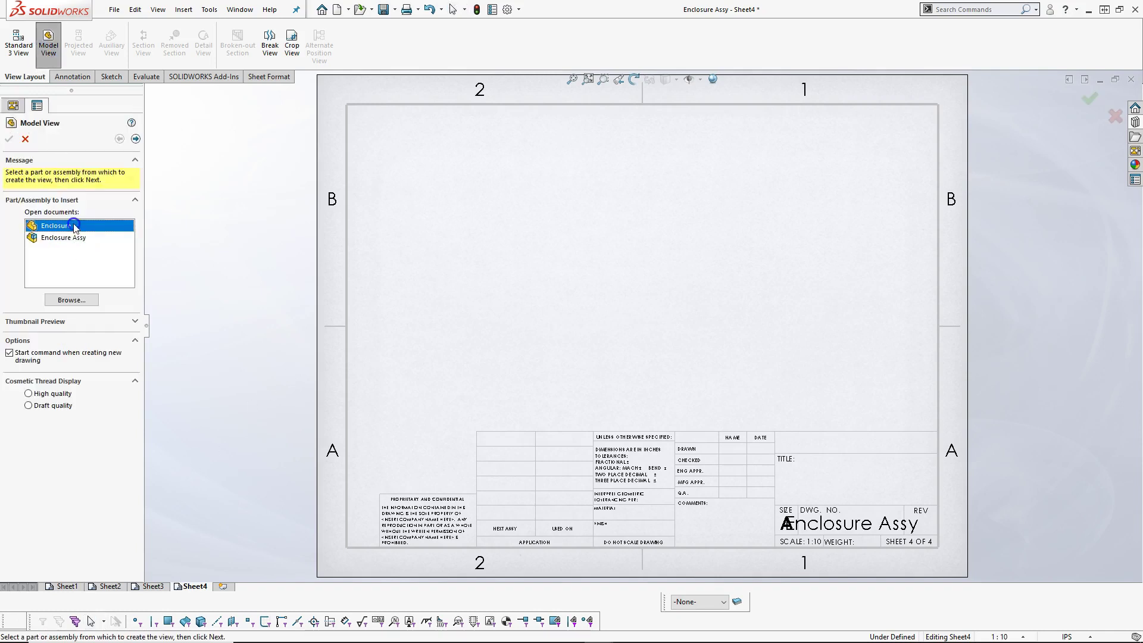
left_click(136, 139)
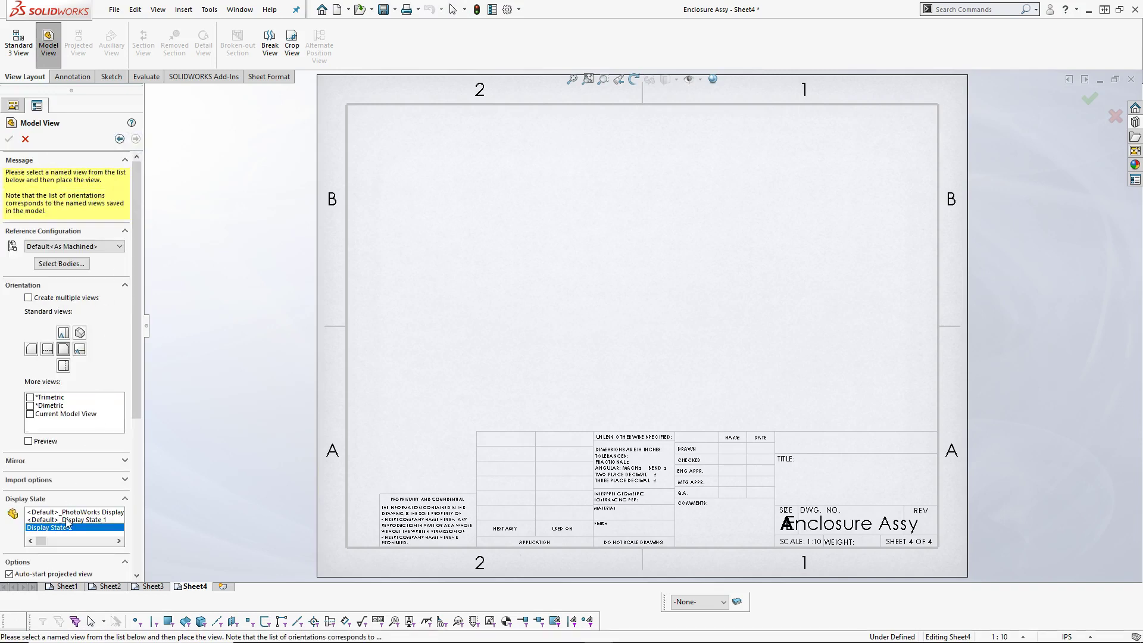
left_click(67, 521)
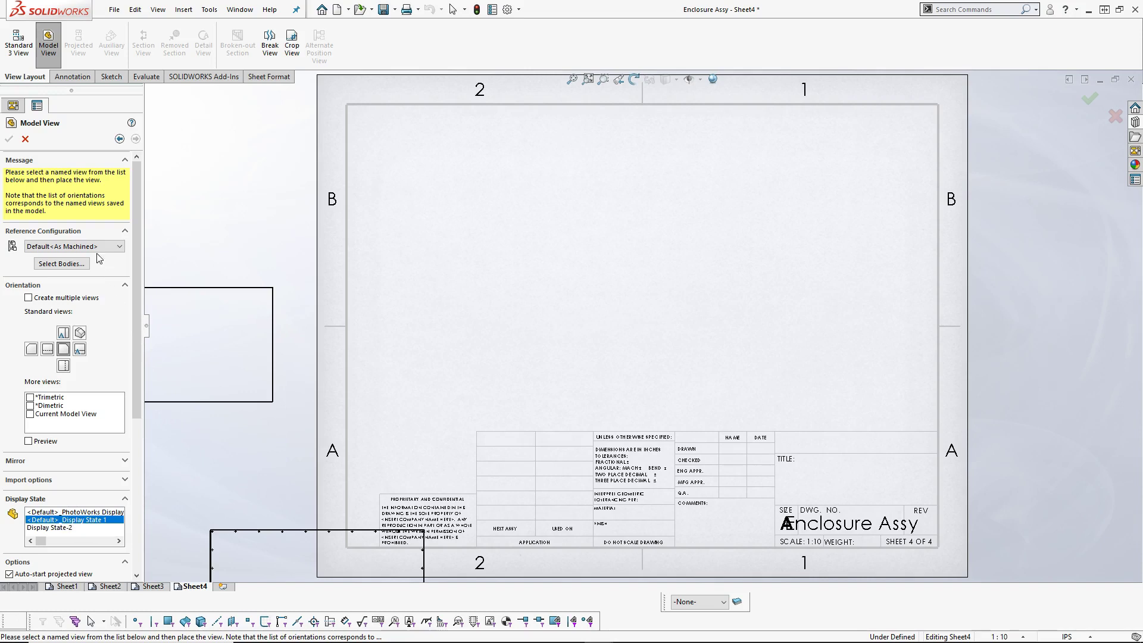
Limit the view to the panel body Sketch-Pattern2[1] from the 36 x 16 cut list item.
left_click(63, 263)
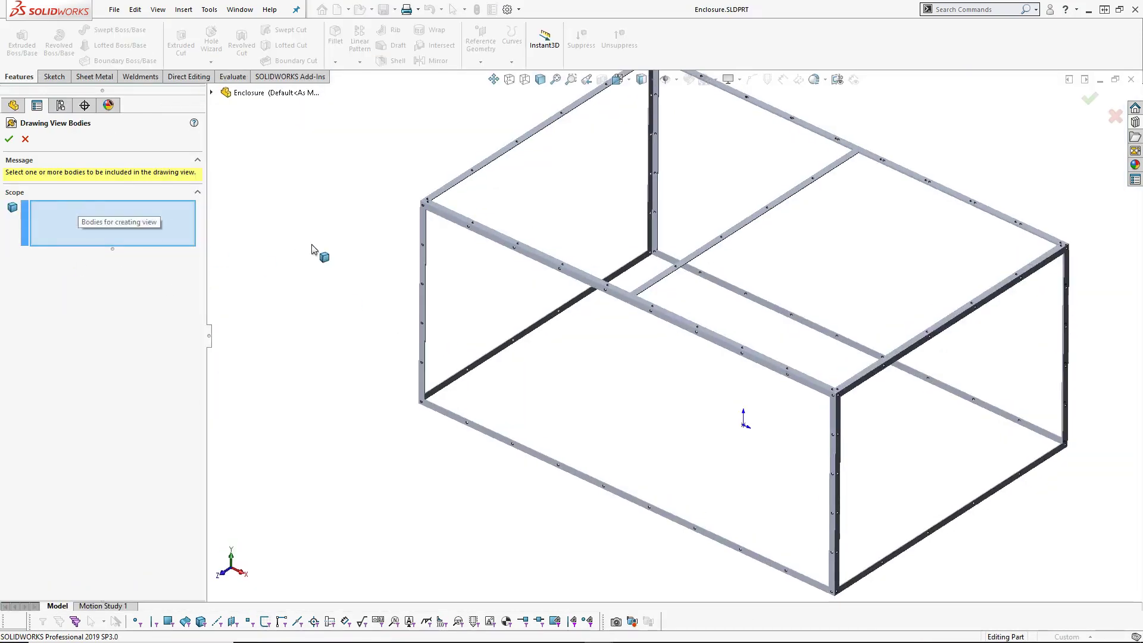
left_click(213, 94)
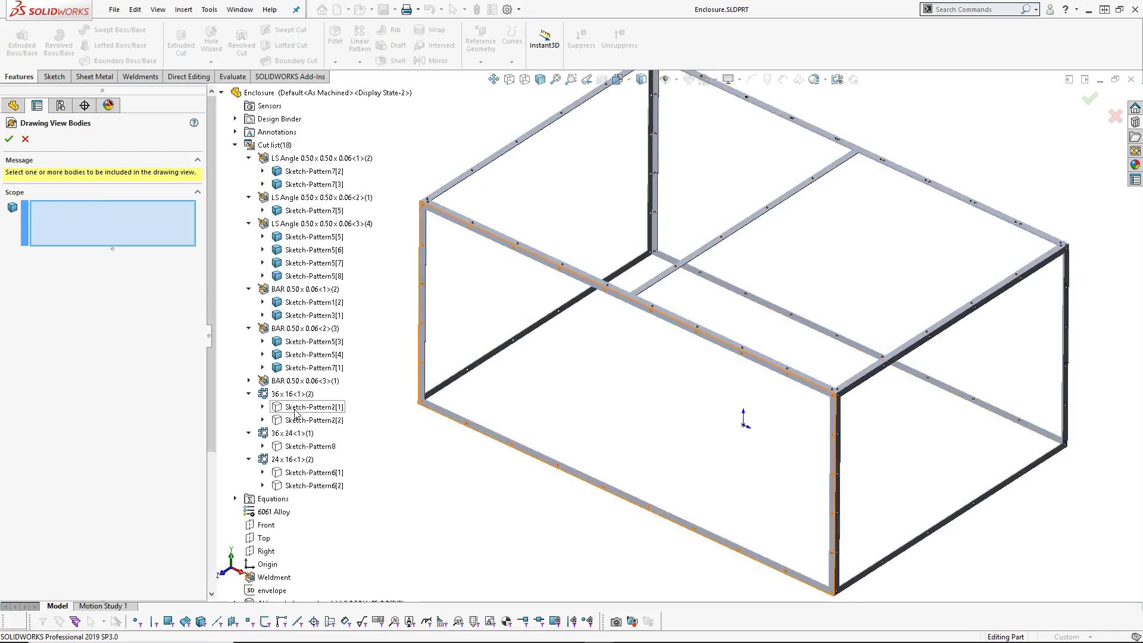
left_click(294, 407)
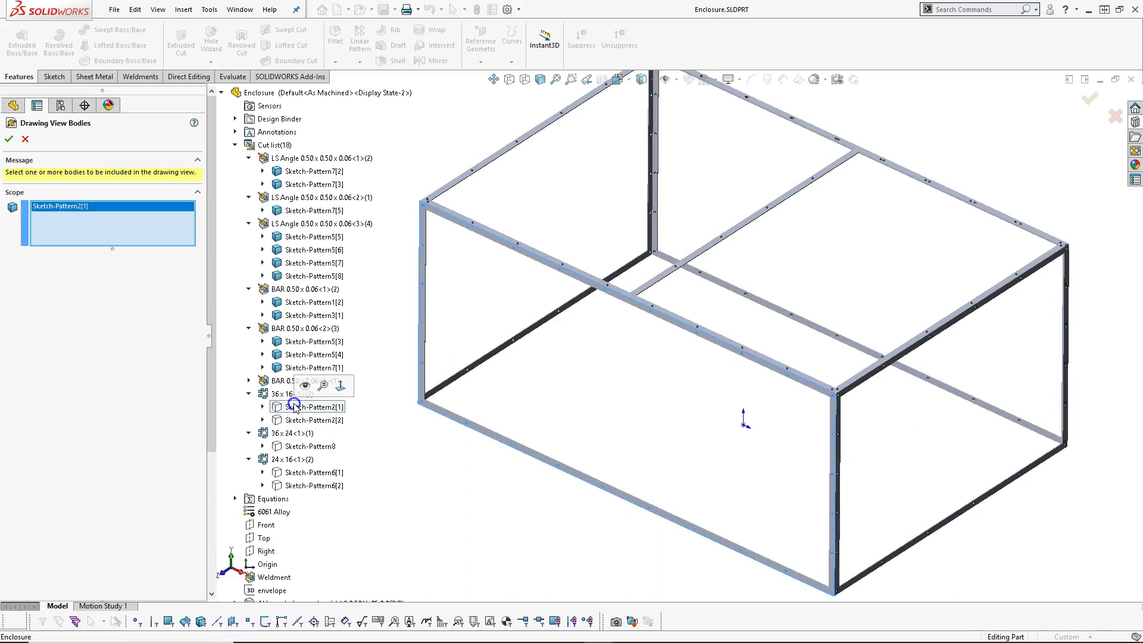
left_click(7, 140)
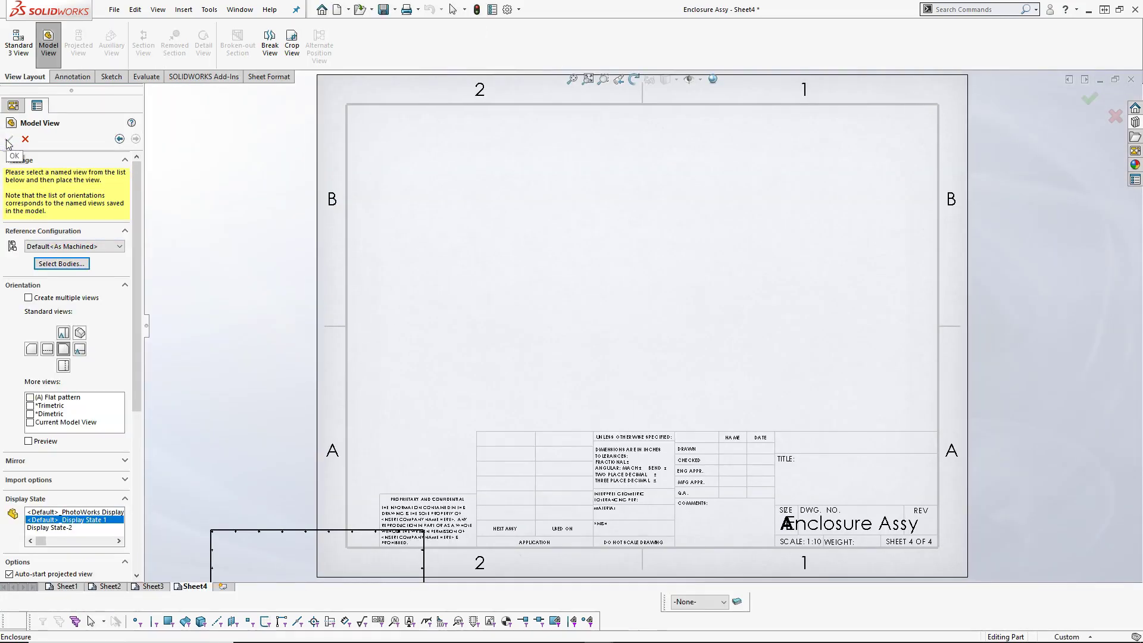
Place the panel's view on Sheet4 without projected views, then shift it slightly up and right.
left_click(609, 279)
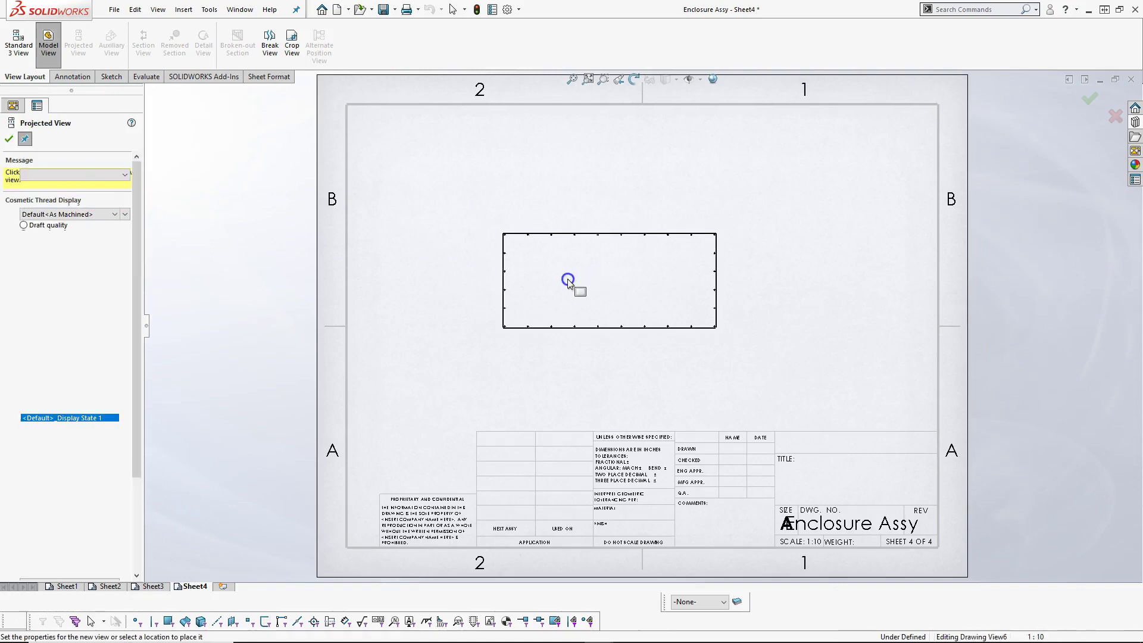
left_click(8, 139)
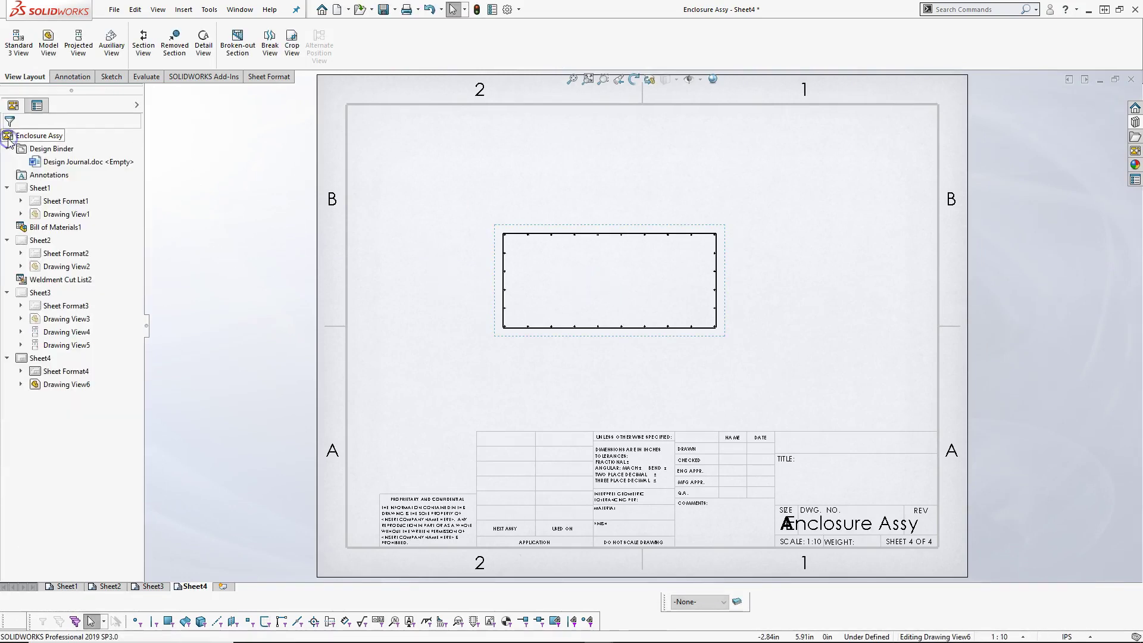
mouse_move(568, 339)
left_mouse_down()
mouse_move(620, 358)
mouse_move(573, 314)
left_mouse_up()
left_click(607, 393)
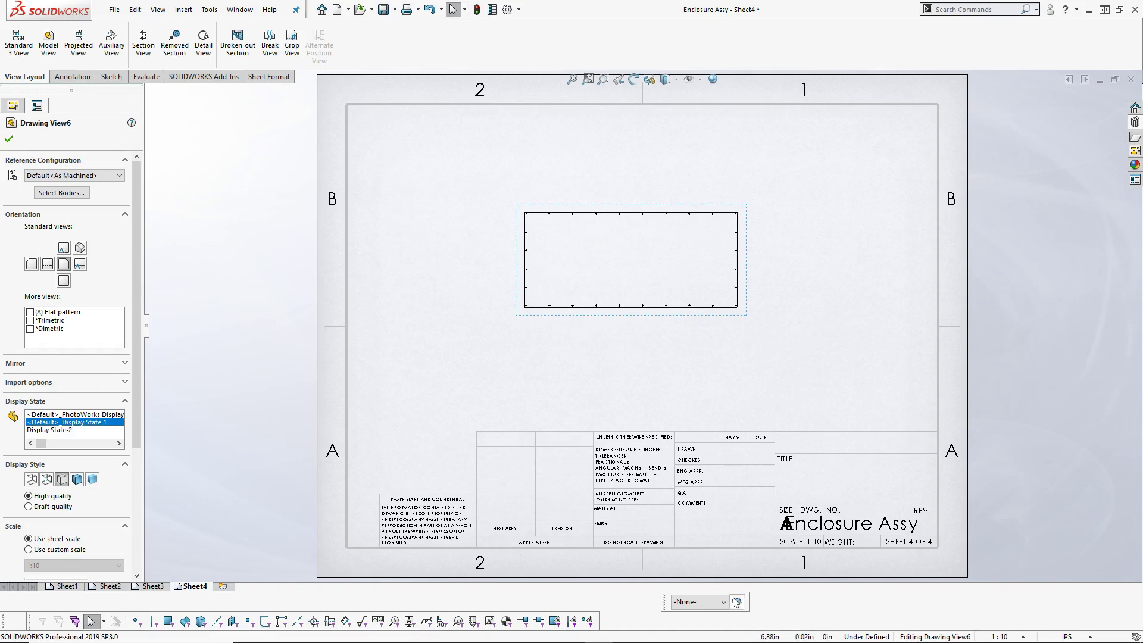
Dock the floating layer toolbar at the end of the selection filter toolbar row.
left_click_drag(663, 601, 602, 620)
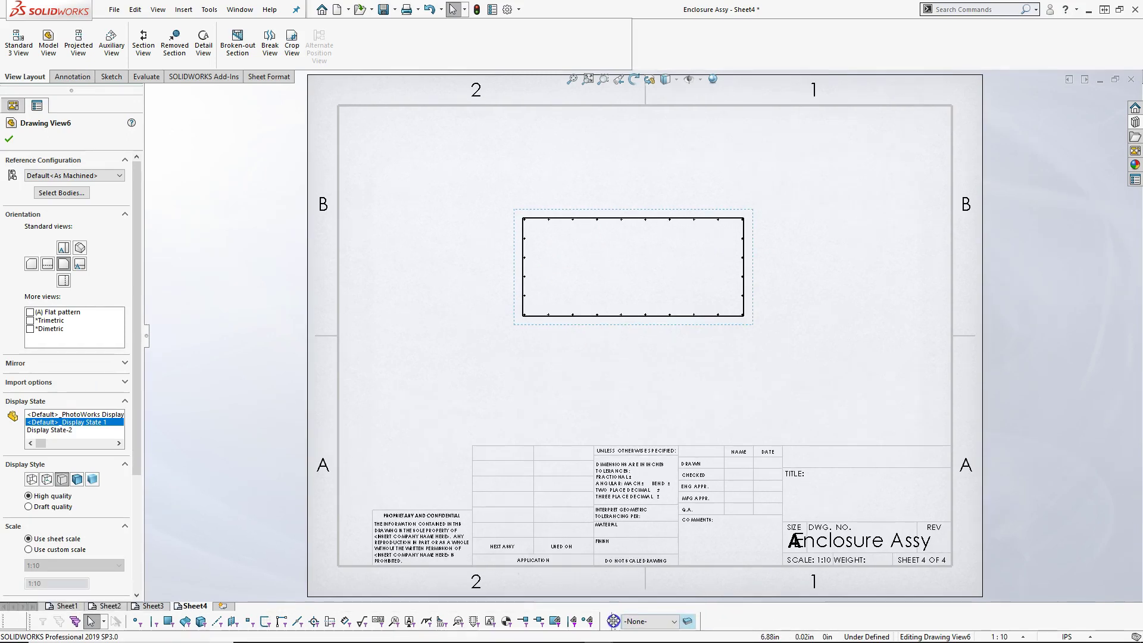
left_click(662, 621)
left_click(664, 623)
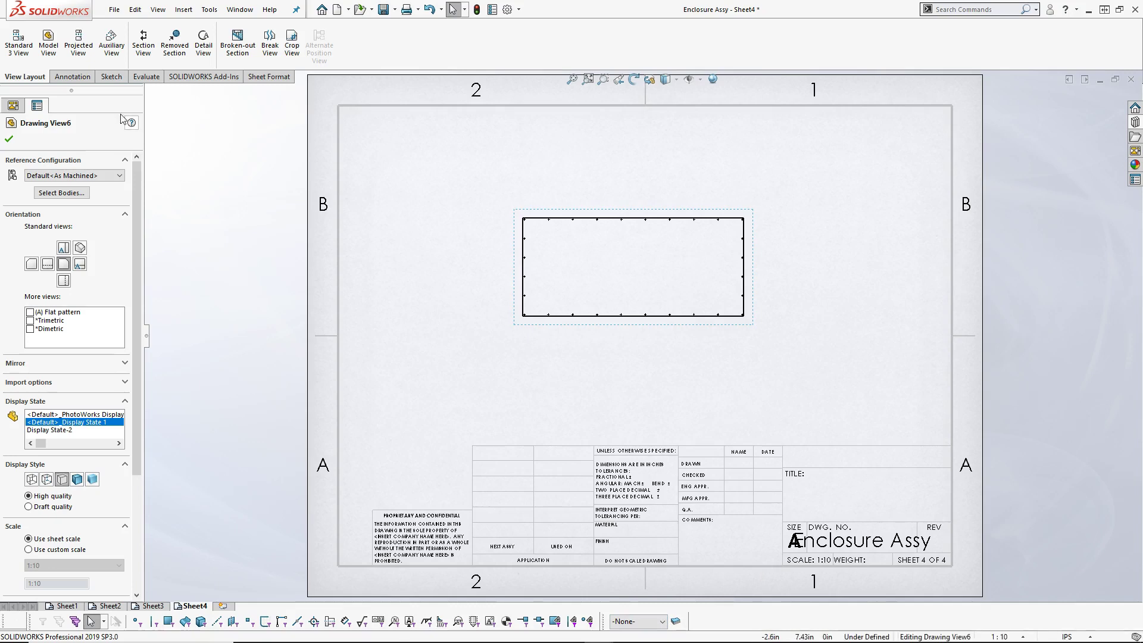
Dimension the panel view's overall width below its bottom edge and its height beside its left edge.
left_click(73, 78)
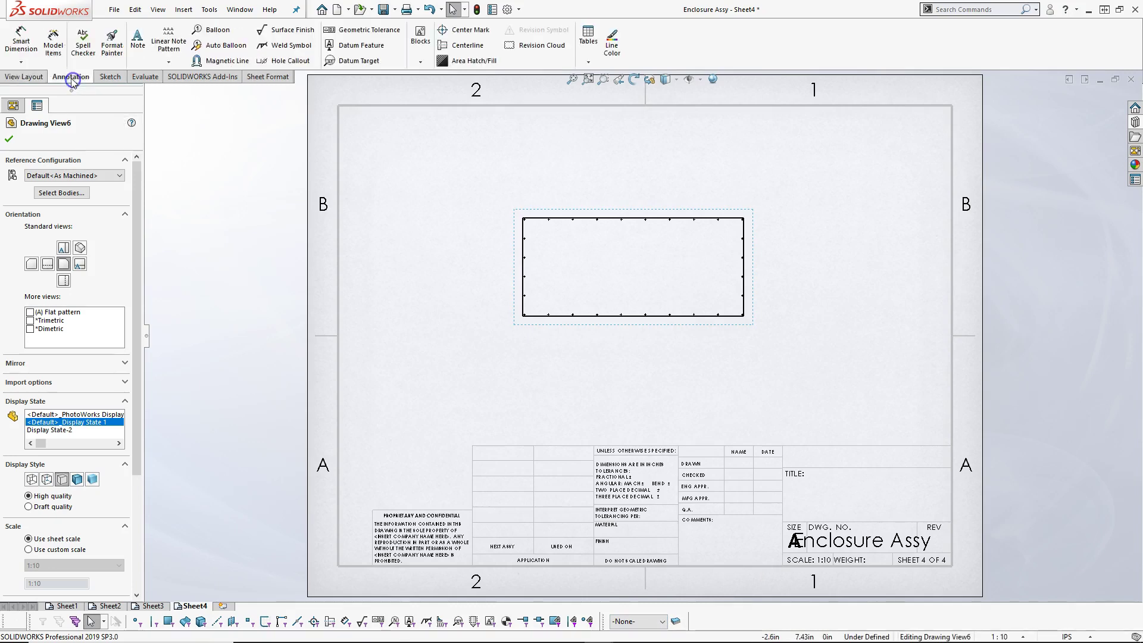
left_click(21, 41)
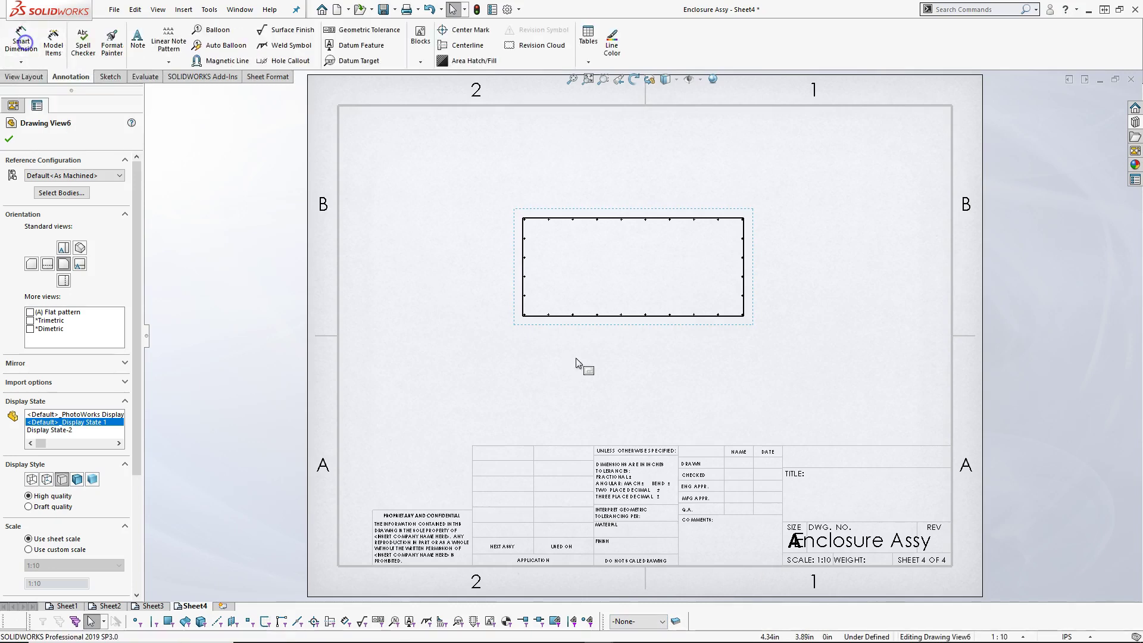
left_click(579, 316)
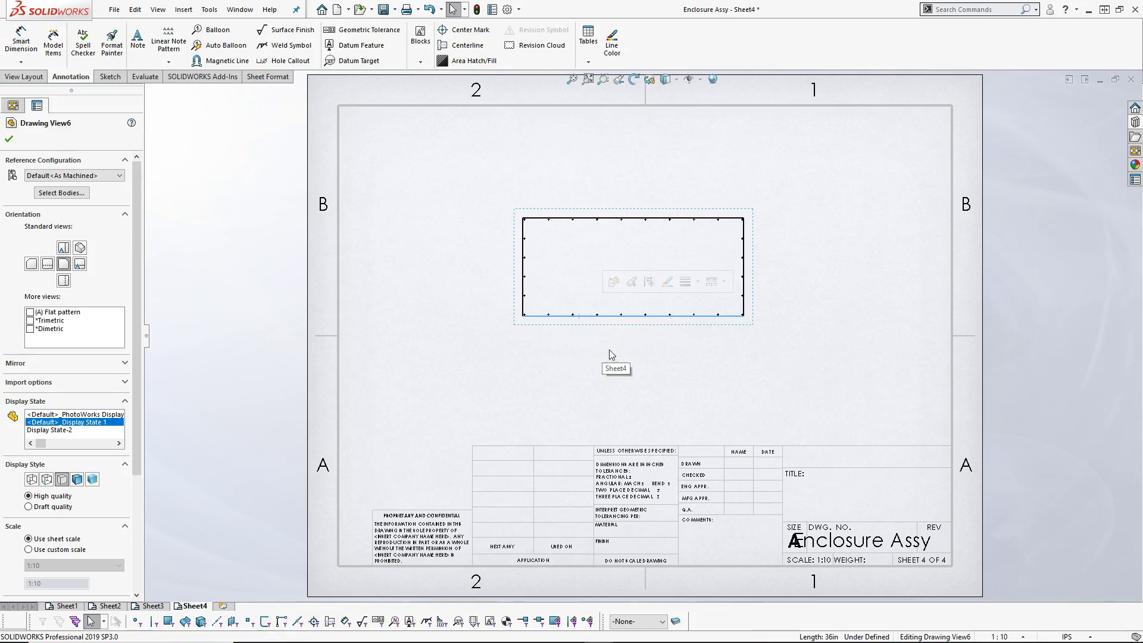
left_click(21, 41)
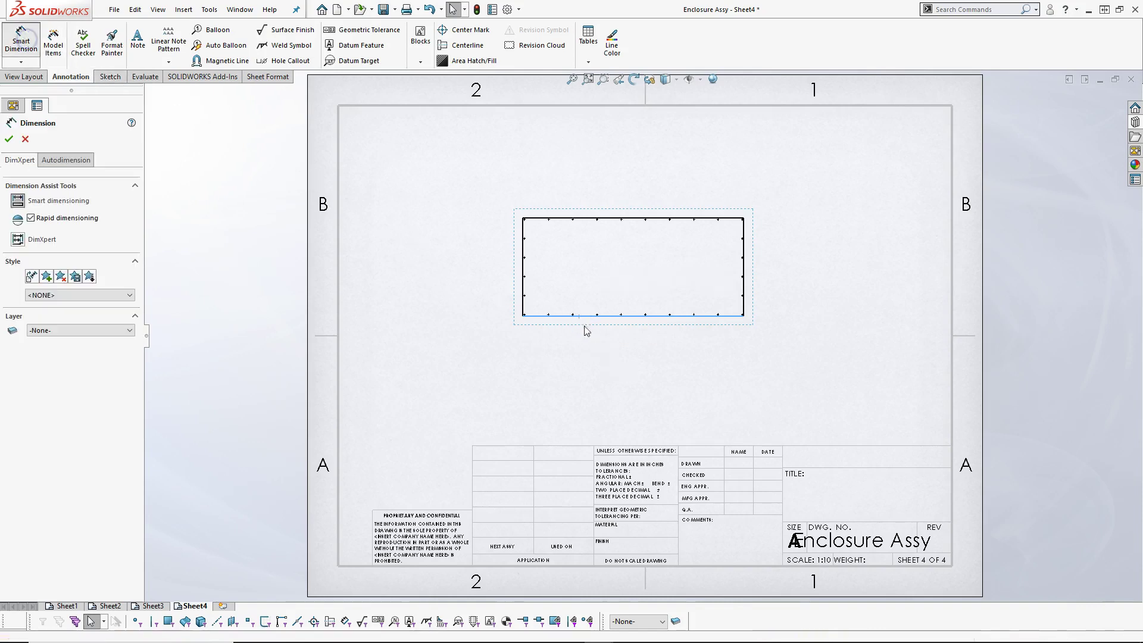
left_click(638, 316)
left_click(638, 352)
left_click(523, 287)
left_click(480, 279)
Add a hole callout to the panel's top-right corner hole, with the text placed above the view.
left_click(285, 60)
scroll(763, 234, "down", 1)
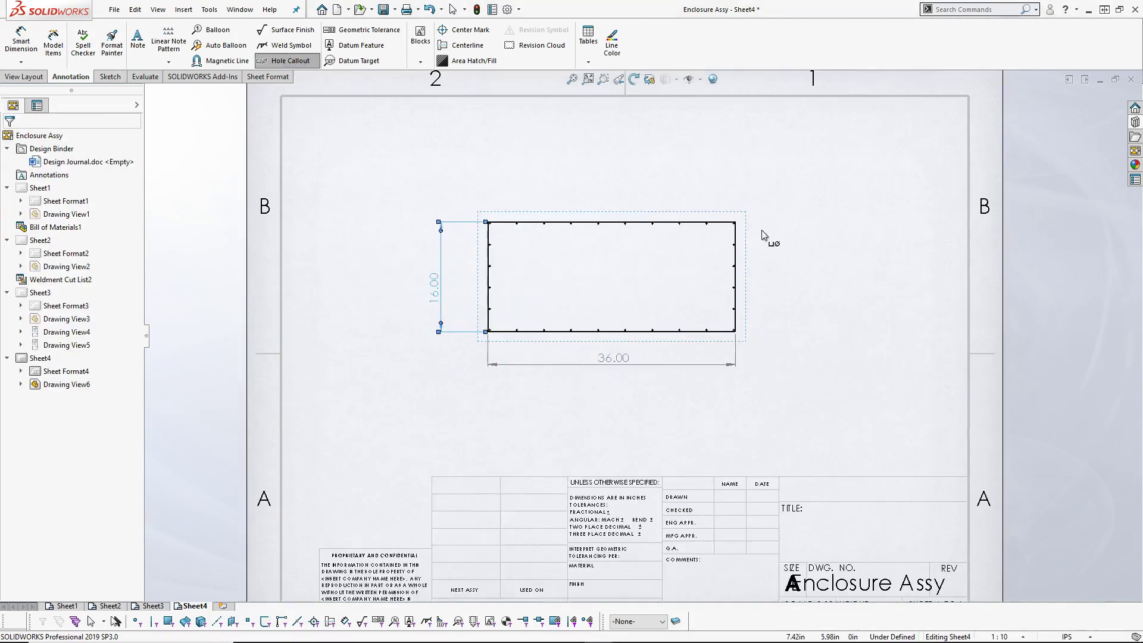
scroll(696, 248, "down", 4)
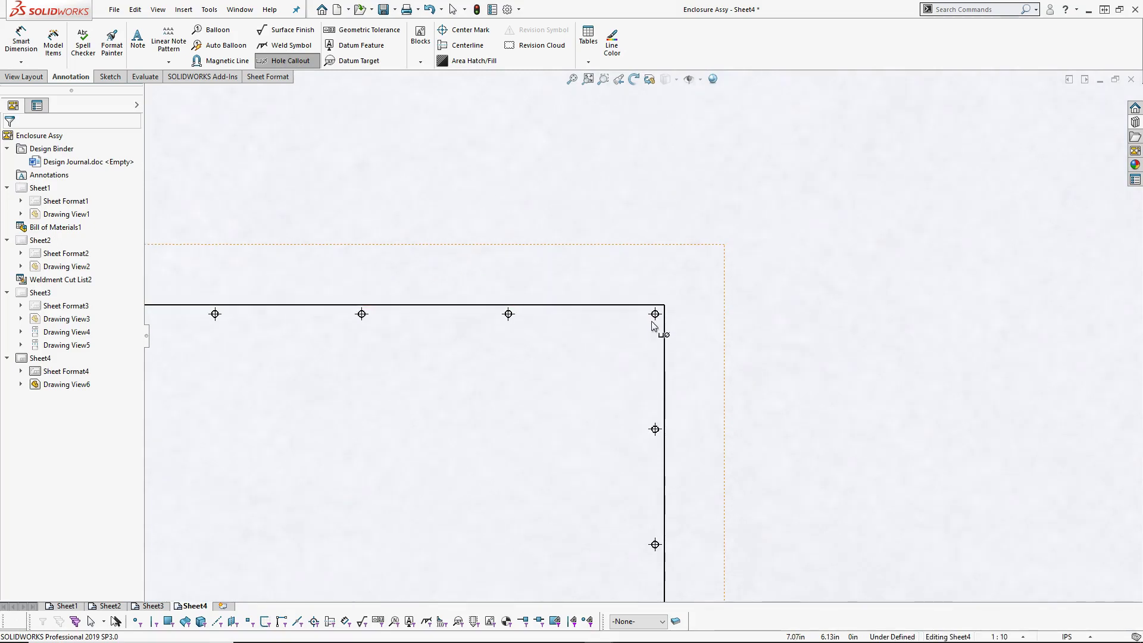
left_click(654, 318)
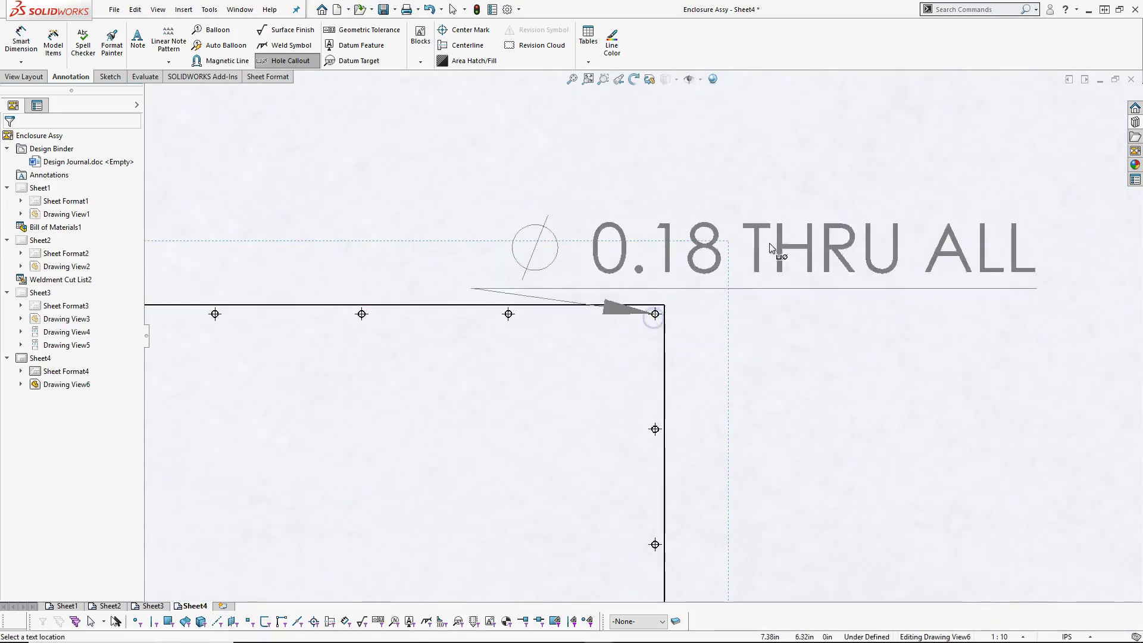
left_click(798, 153)
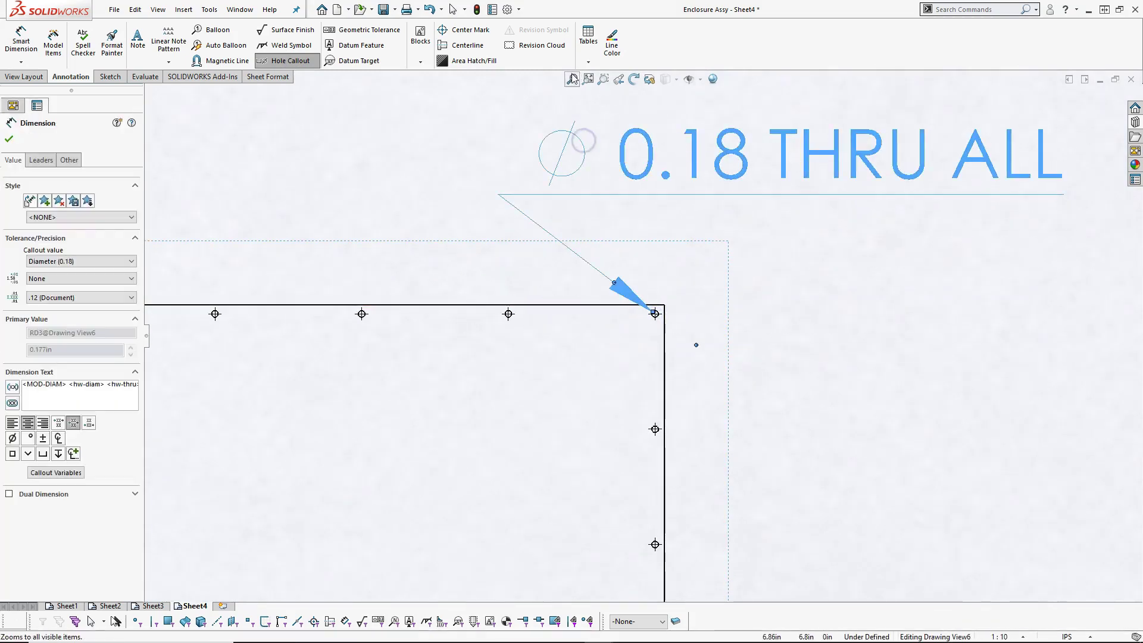
left_click(572, 78)
right_click(836, 379)
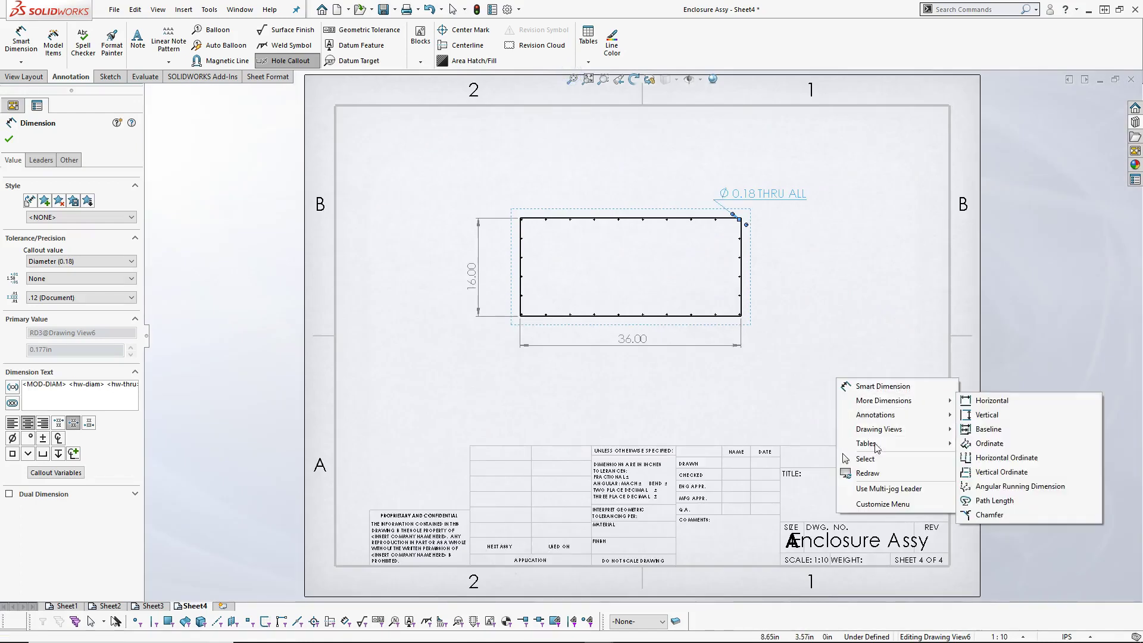
left_click(866, 458)
Reposition the dimensioned panel view lower and to the right on Sheet4, and adjust the hole callout's position above its corner.
left_click_drag(689, 330, 718, 356)
mouse_move(821, 219)
left_mouse_down()
mouse_move(845, 217)
mouse_move(830, 211)
left_mouse_up()
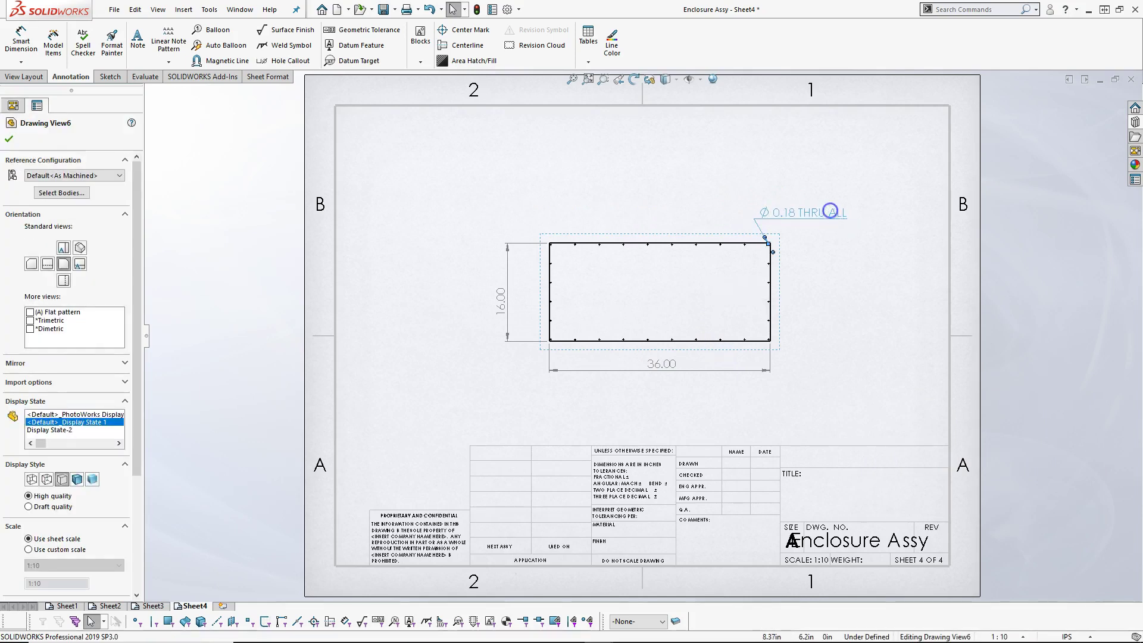
left_click(790, 306)
left_click_drag(671, 235, 657, 228)
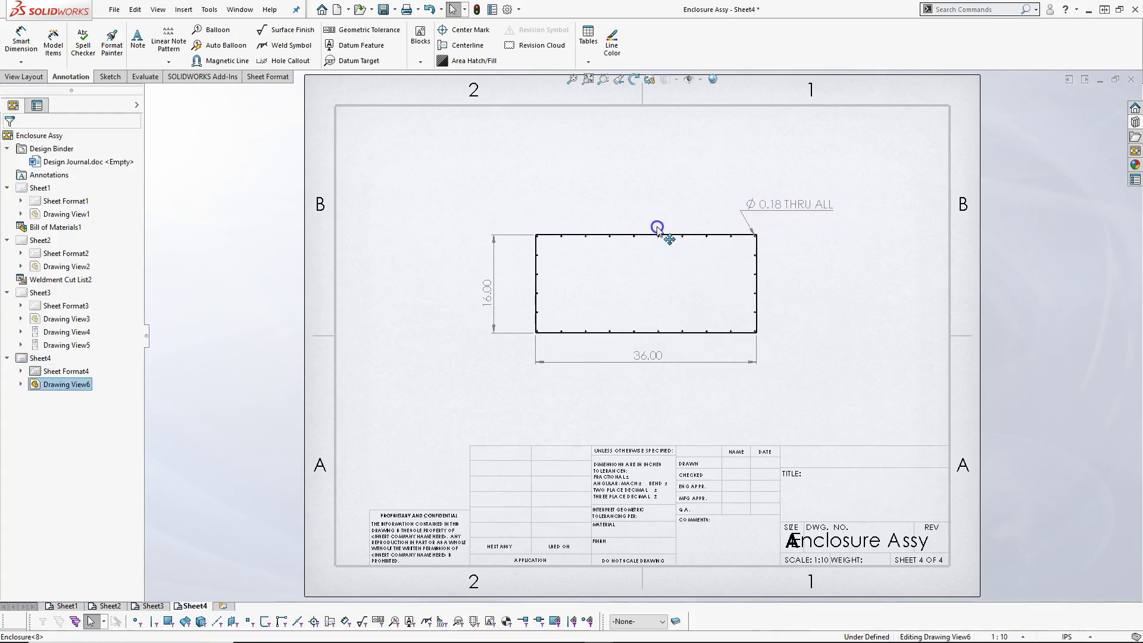
left_click(834, 404)
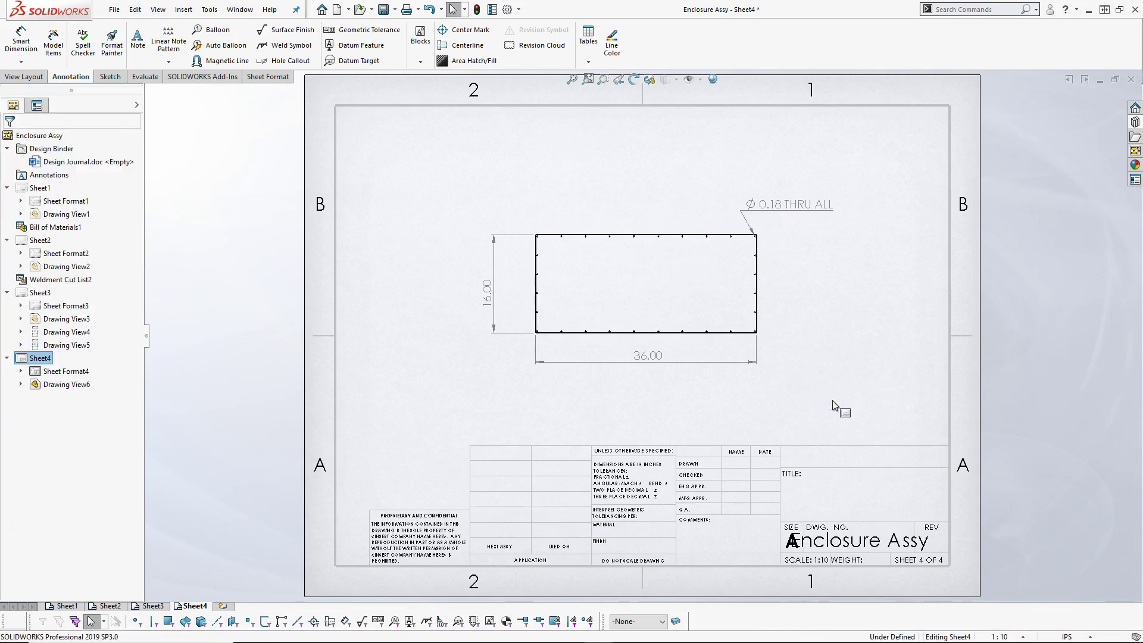